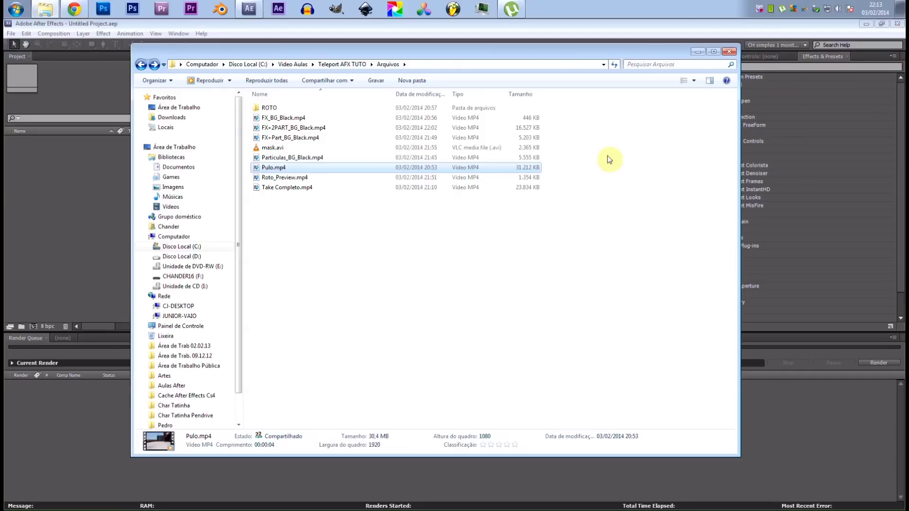
# Step: Play Take Completo.mp4 from the Arquivos folder to review the finished teleport shot, and close the player
pyautogui.doubleClick(529, 161)
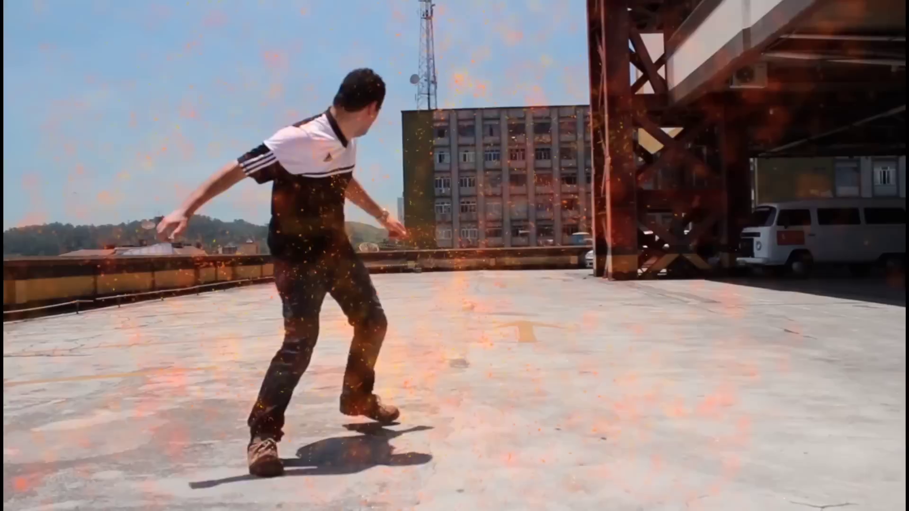
pyautogui.press('Escape')
pyautogui.click(899, 28)
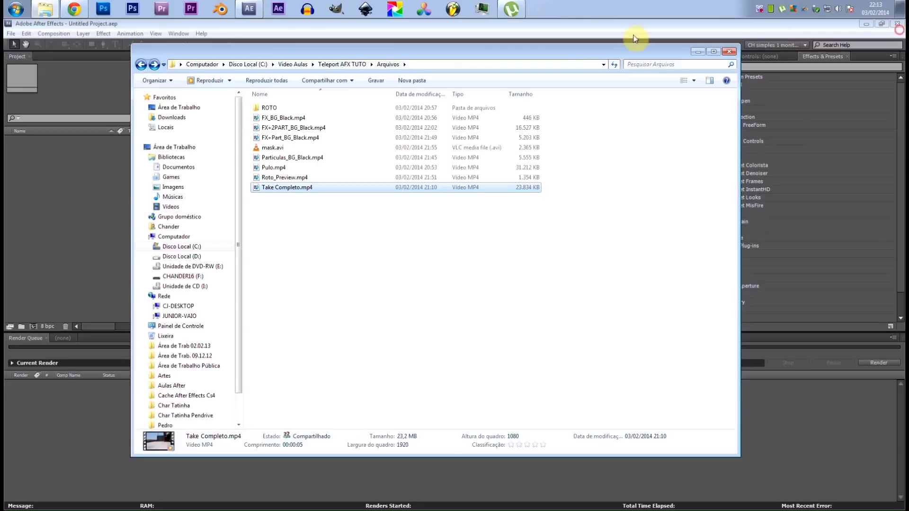
pyautogui.click(615, 144)
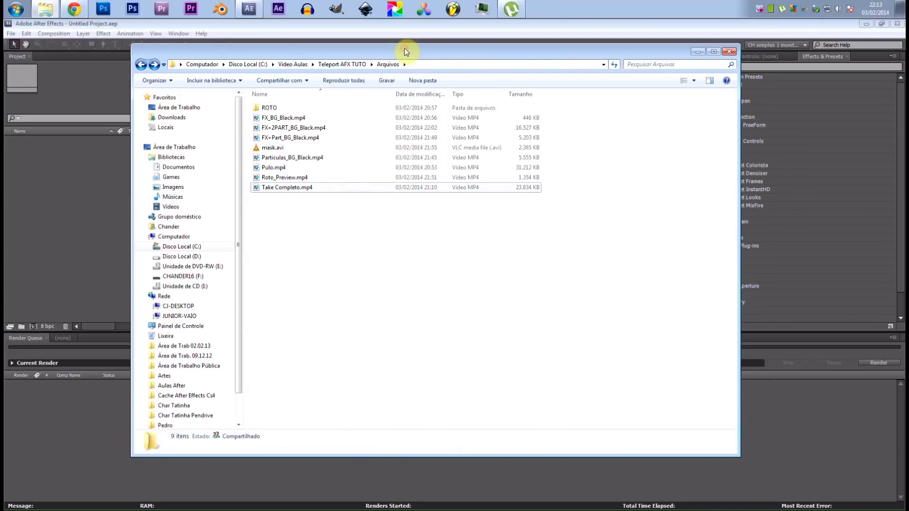
# Step: Look through the PNG frames in the ROTO folder and return to the Arquivos folder
pyautogui.moveTo(404, 43); pyautogui.dragTo(408, 29)
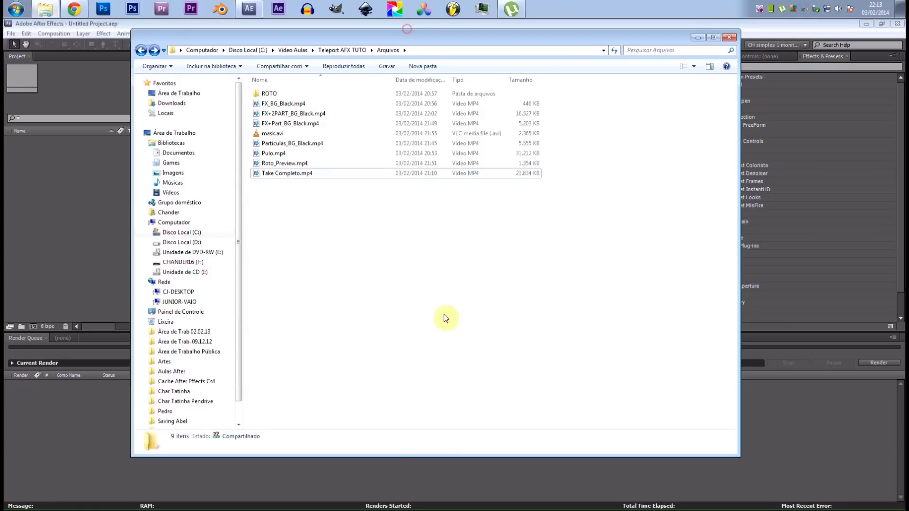
pyautogui.moveTo(418, 458); pyautogui.dragTo(415, 493)
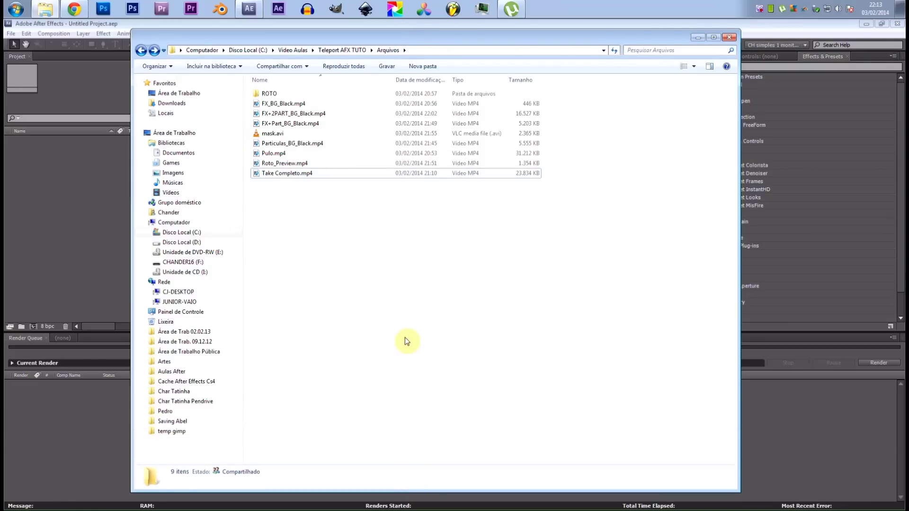
pyautogui.doubleClick(311, 93)
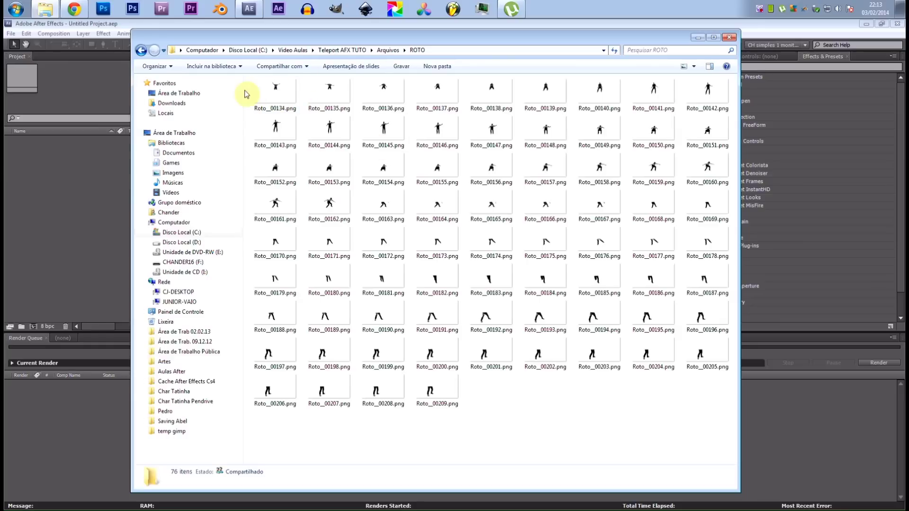
pyautogui.click(263, 89)
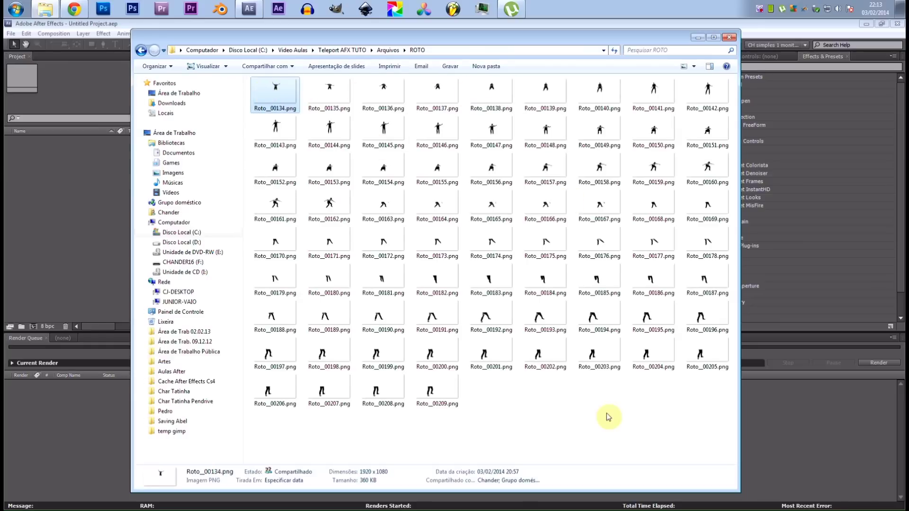
pyautogui.click(142, 38)
pyautogui.click(153, 49)
pyautogui.moveTo(350, 40); pyautogui.dragTo(349, 32)
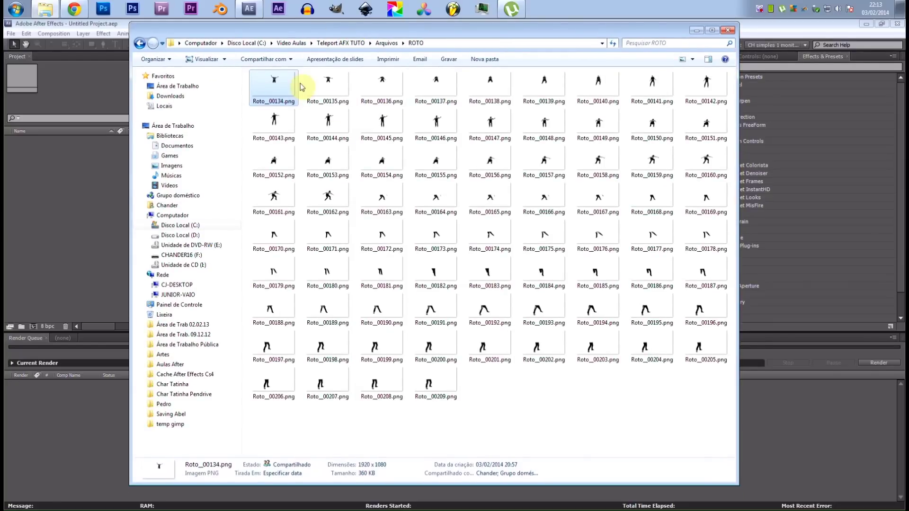
pyautogui.click(138, 44)
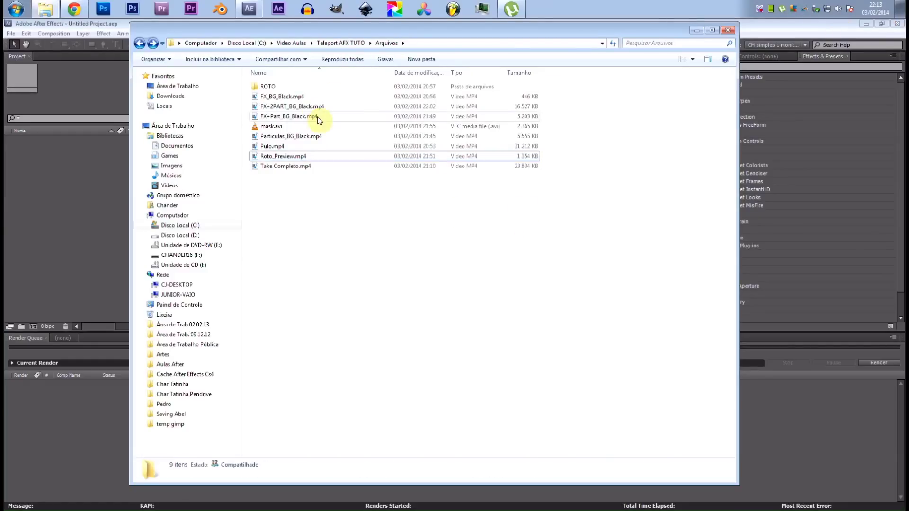
# Step: Play mask.avi to examine how the roto layers are masked and soloed, and close the player
pyautogui.click(338, 97)
pyautogui.doubleClick(317, 116)
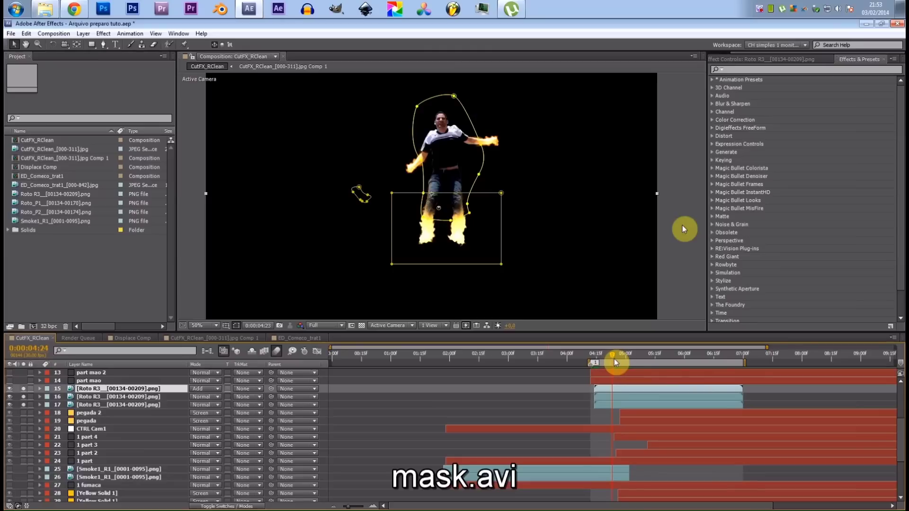
pyautogui.moveTo(615, 363); pyautogui.dragTo(515, 370)
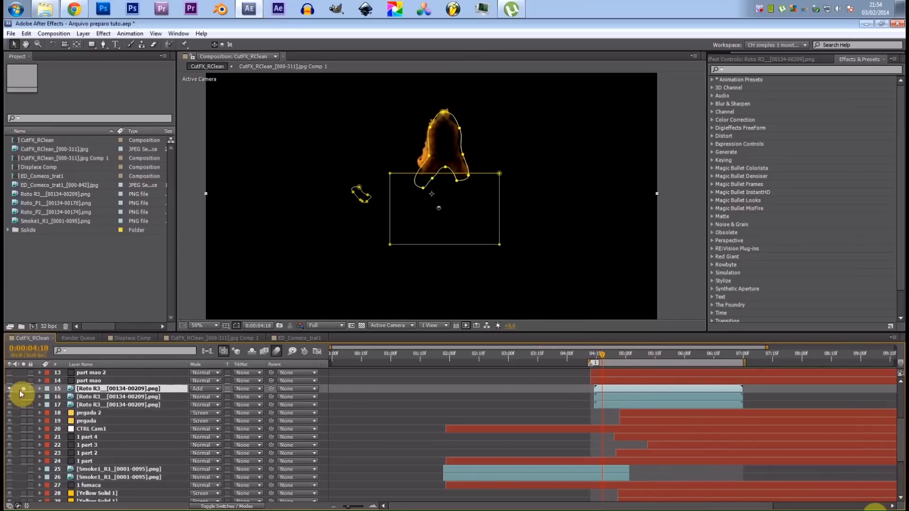
pyautogui.click(24, 397)
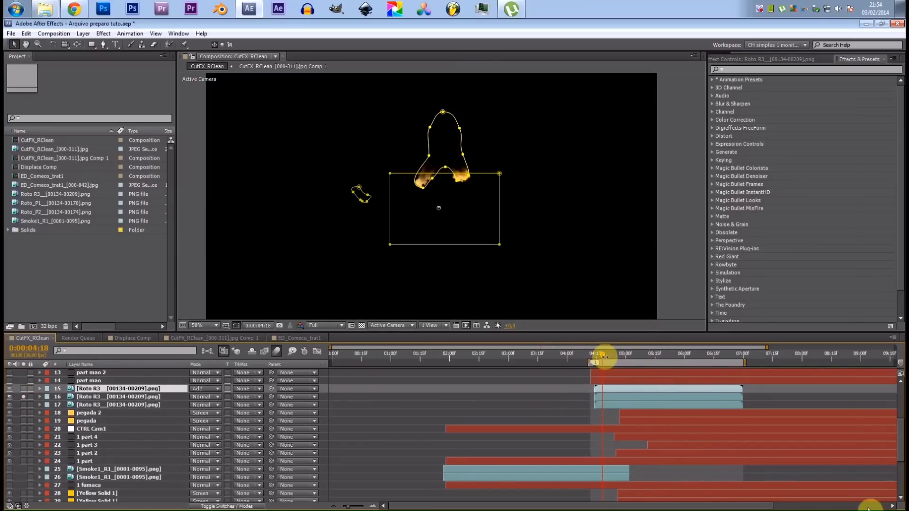
pyautogui.moveTo(607, 354); pyautogui.dragTo(595, 481)
pyautogui.click(23, 389)
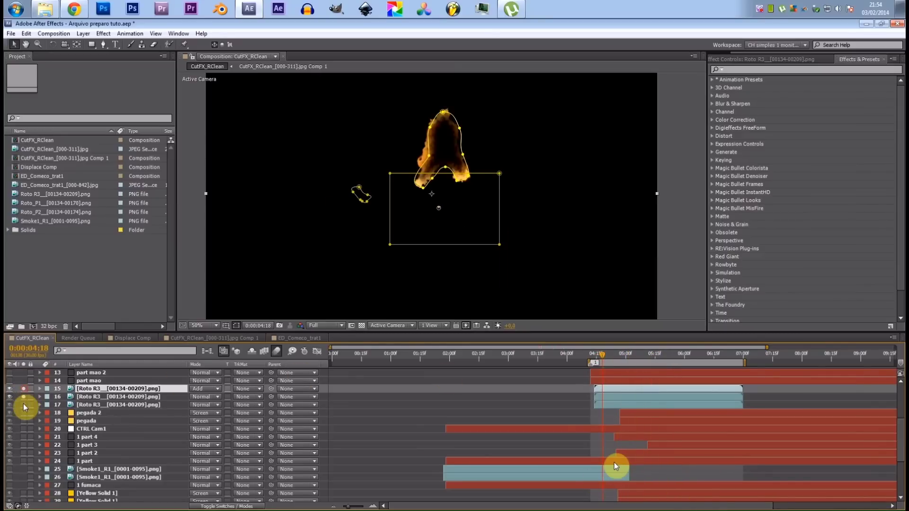
pyautogui.click(24, 405)
pyautogui.moveTo(591, 353); pyautogui.dragTo(668, 374)
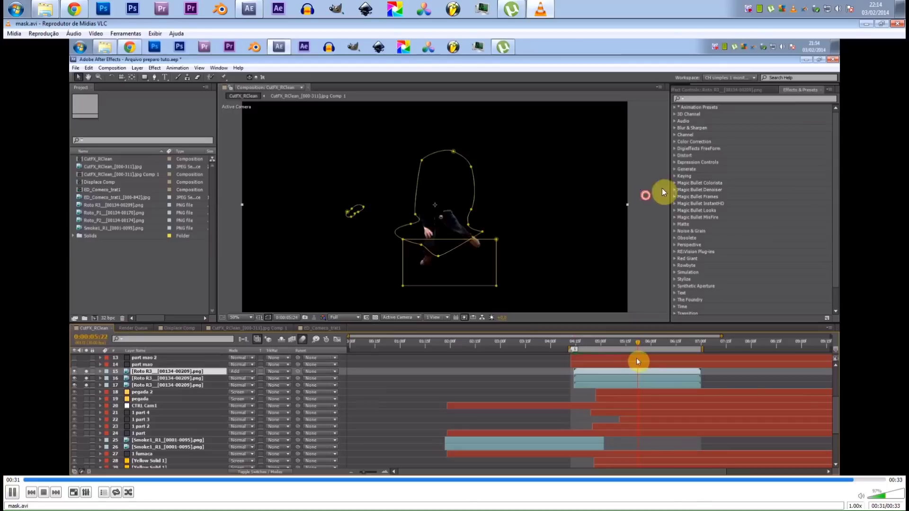
pyautogui.click(898, 24)
# Step: Preview the black-background effect clips in the Arquivos folder, including FX+2PART_BG_Black.mp4
pyautogui.click(342, 227)
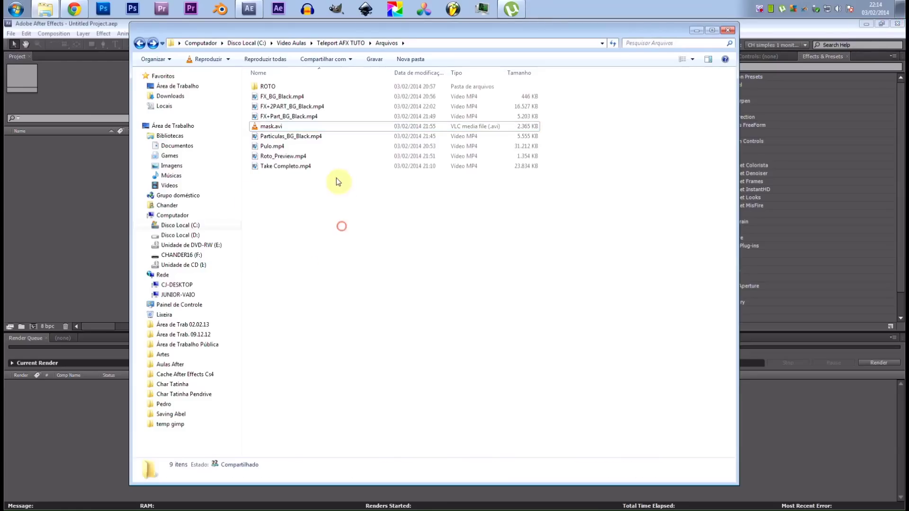
pyautogui.click(343, 105)
pyautogui.click(332, 97)
pyautogui.click(328, 117)
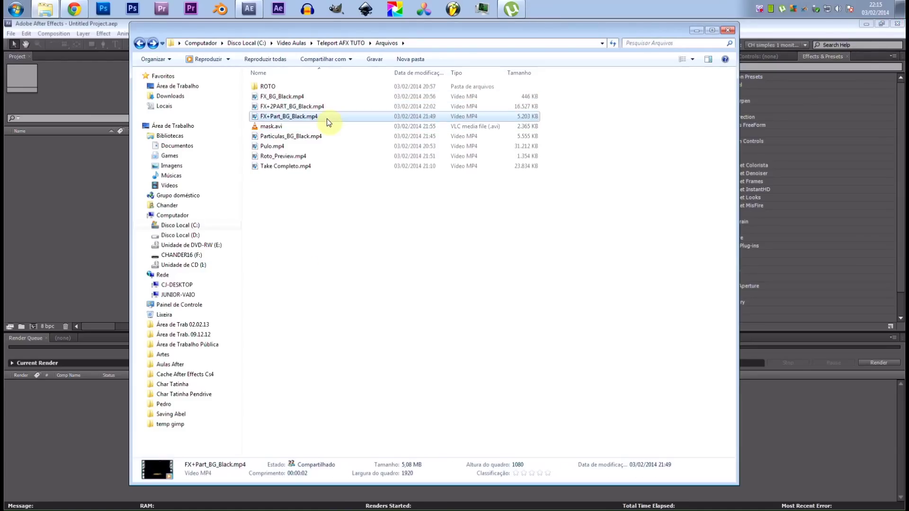
pyautogui.doubleClick(332, 141)
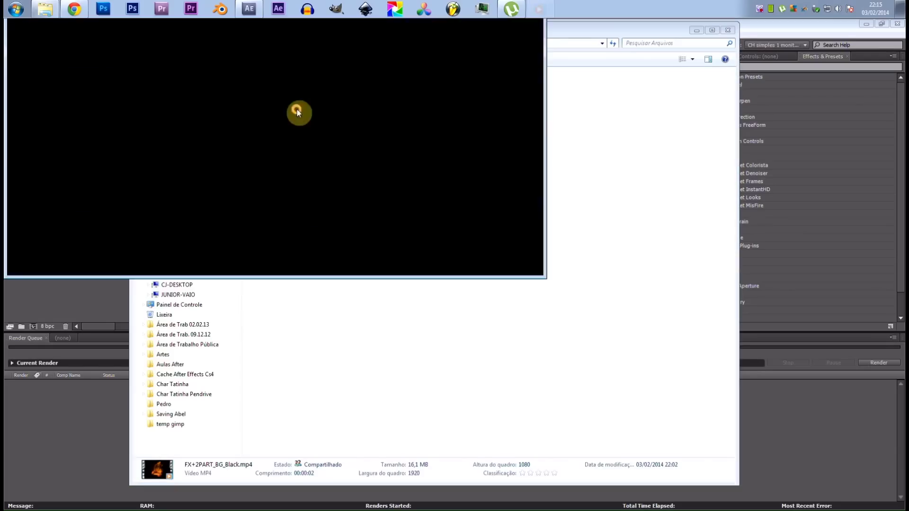
pyautogui.click(298, 111)
pyautogui.doubleClick(300, 113)
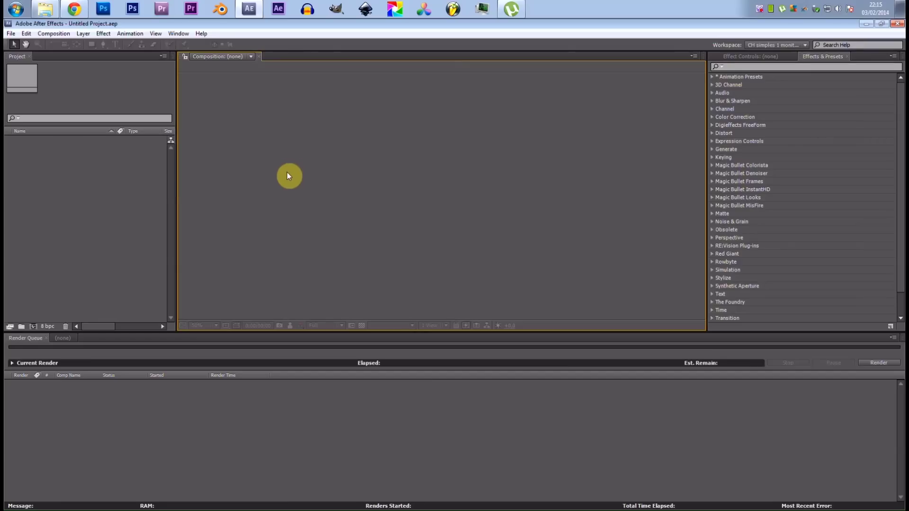
# Step: Create a 1920 x 1080 composition named Principal at 23.976 fps with a duration of 0:00:30:00
pyautogui.hotkey('ctrl', 'n')
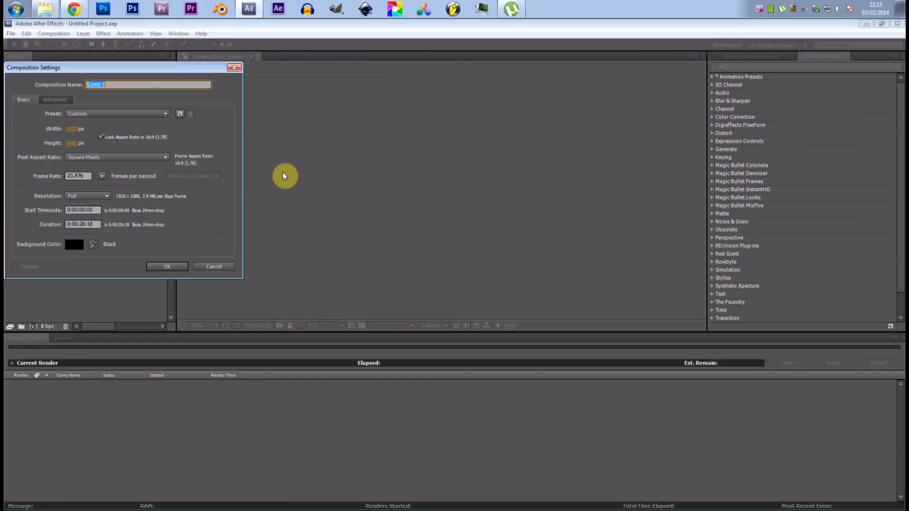
pyautogui.moveTo(126, 67); pyautogui.dragTo(364, 98)
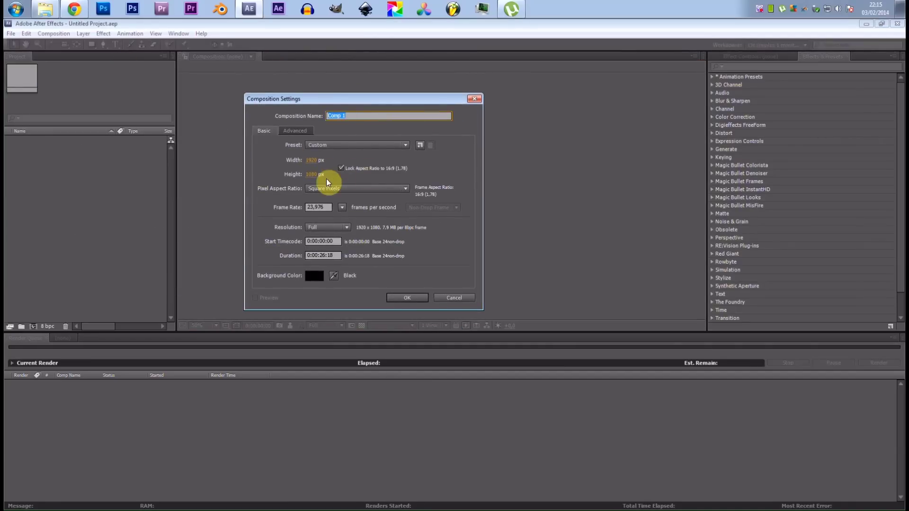
pyautogui.write('Principal')
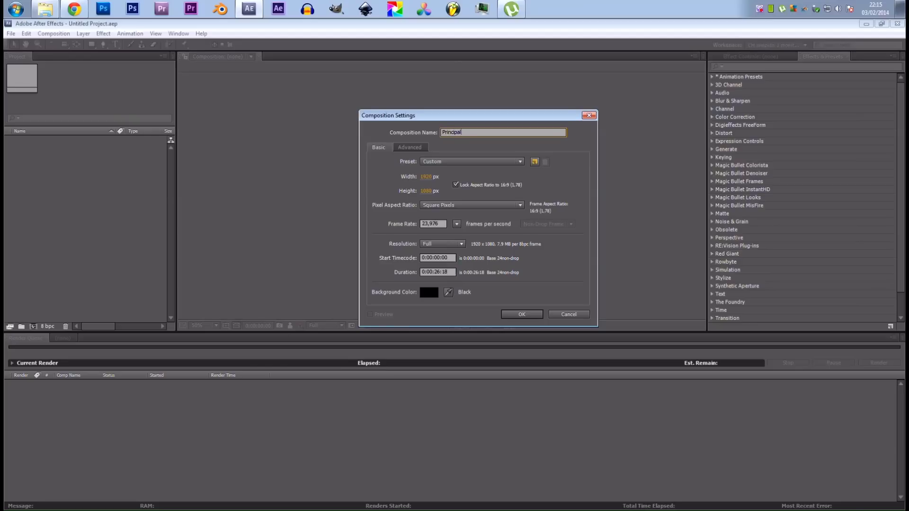
pyautogui.moveTo(445, 120); pyautogui.dragTo(442, 113)
pyautogui.click(426, 217)
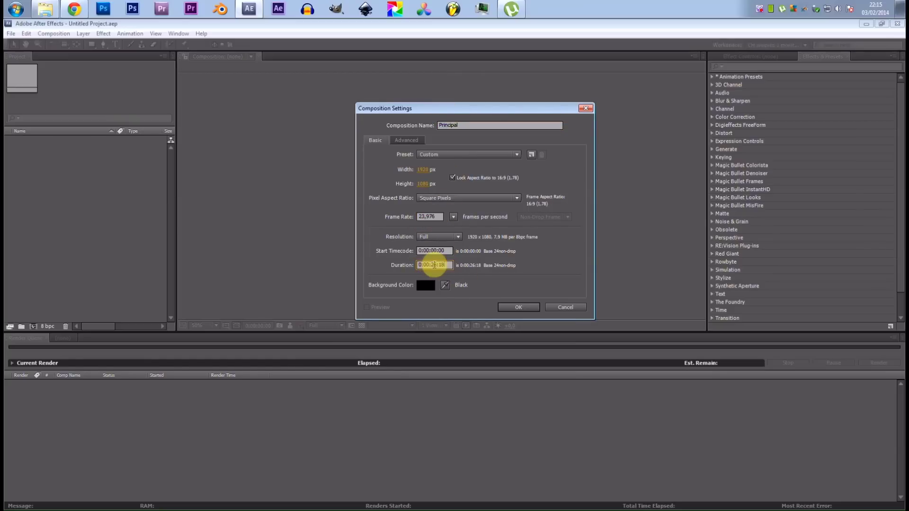
pyautogui.doubleClick(432, 266)
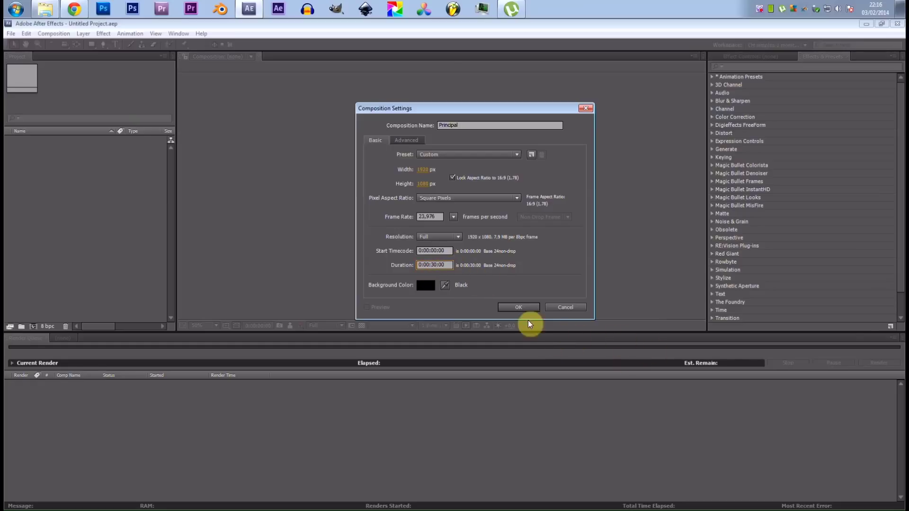
pyautogui.click(526, 308)
# Step: Import Pulo.mp4 and add it as a layer to the Principal composition
pyautogui.doubleClick(111, 194)
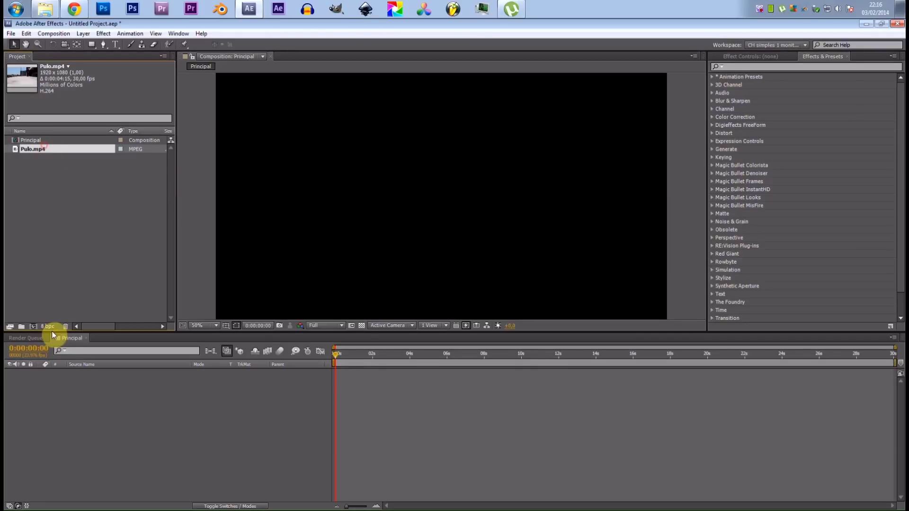
pyautogui.moveTo(52, 332); pyautogui.dragTo(50, 371)
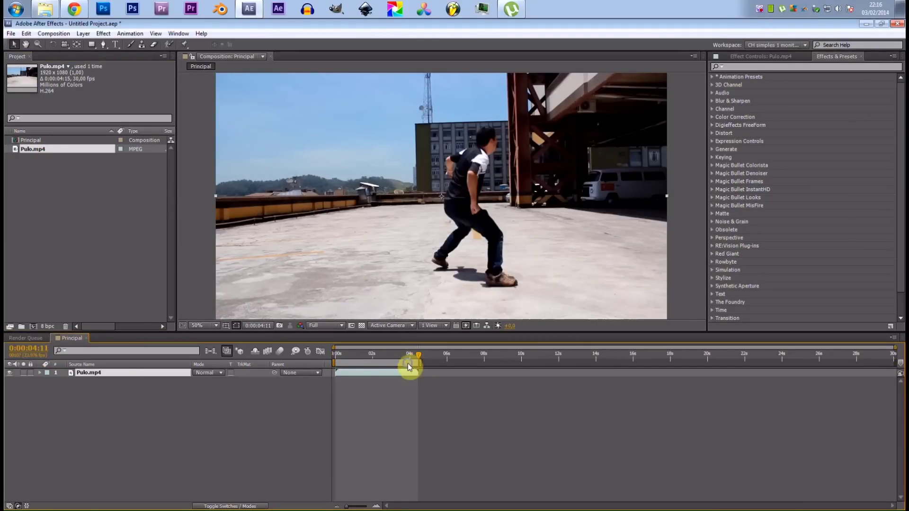
# Step: Trim the Principal composition to the work area that ends with the Pulo.mp4 clip
pyautogui.rightClick(409, 367)
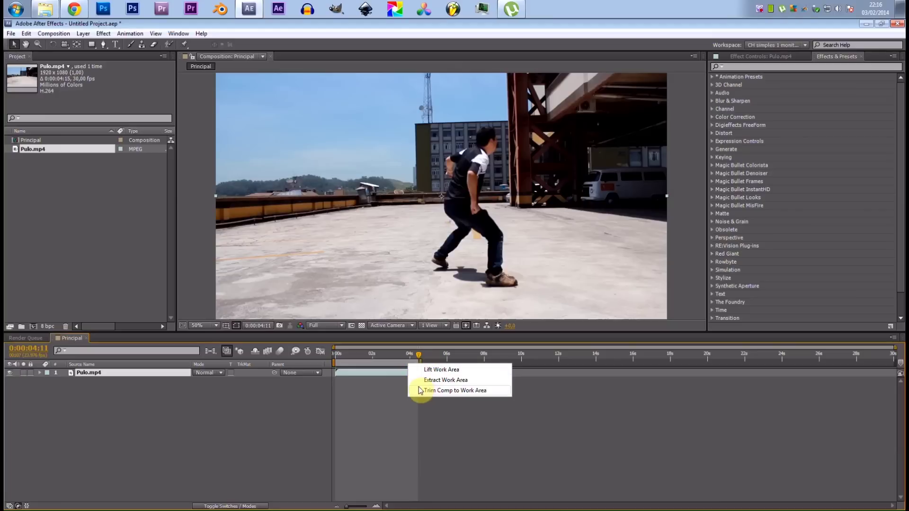
pyautogui.click(420, 391)
pyautogui.click(188, 430)
pyautogui.moveTo(401, 358); pyautogui.dragTo(336, 360)
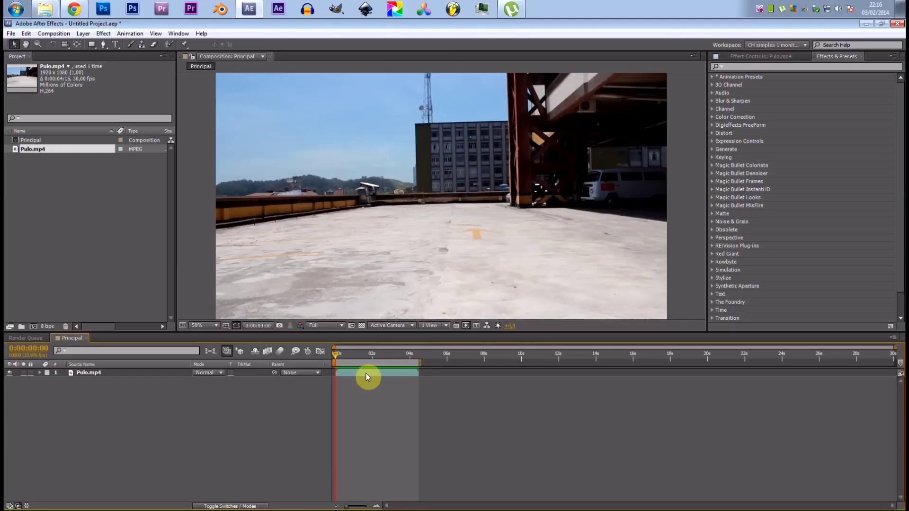
pyautogui.rightClick(378, 363)
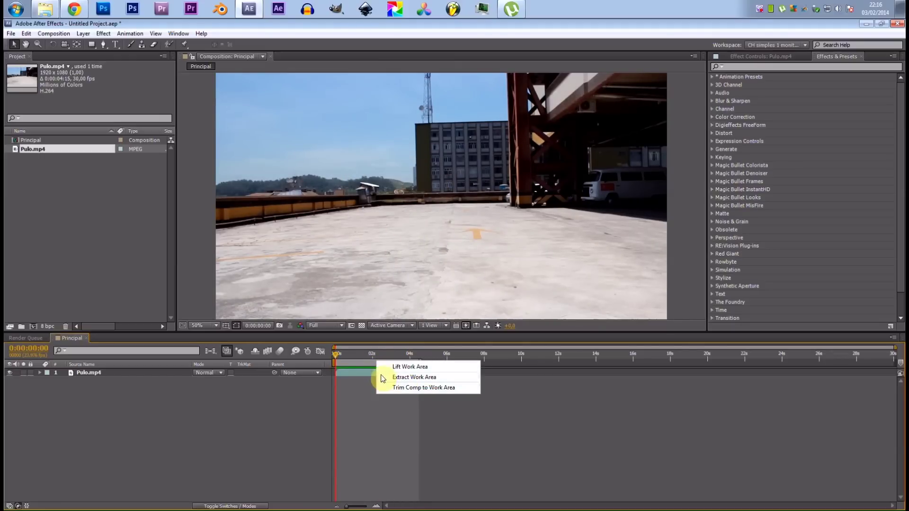
pyautogui.click(397, 388)
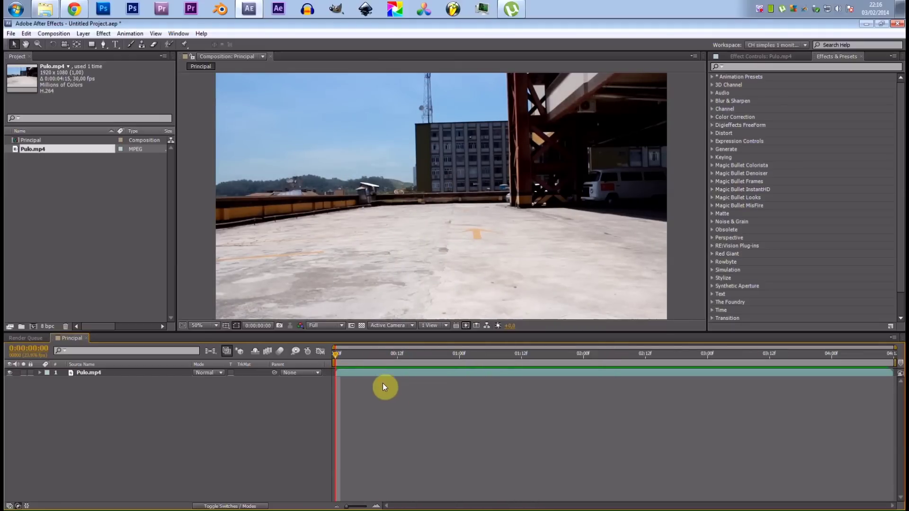
# Step: Import the Roto PNG sequence from the ROTO folder and place it above Pulo.mp4, starting at 0:00:00:16
pyautogui.doubleClick(94, 198)
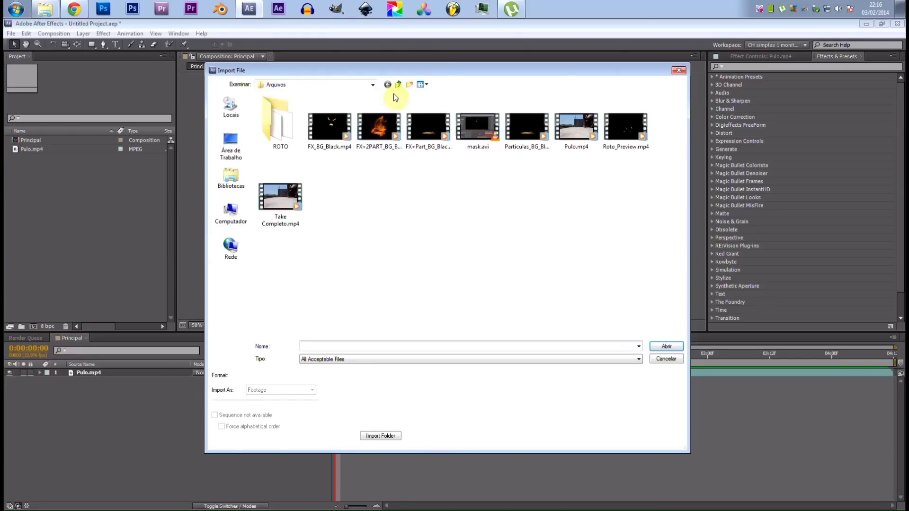
pyautogui.doubleClick(283, 125)
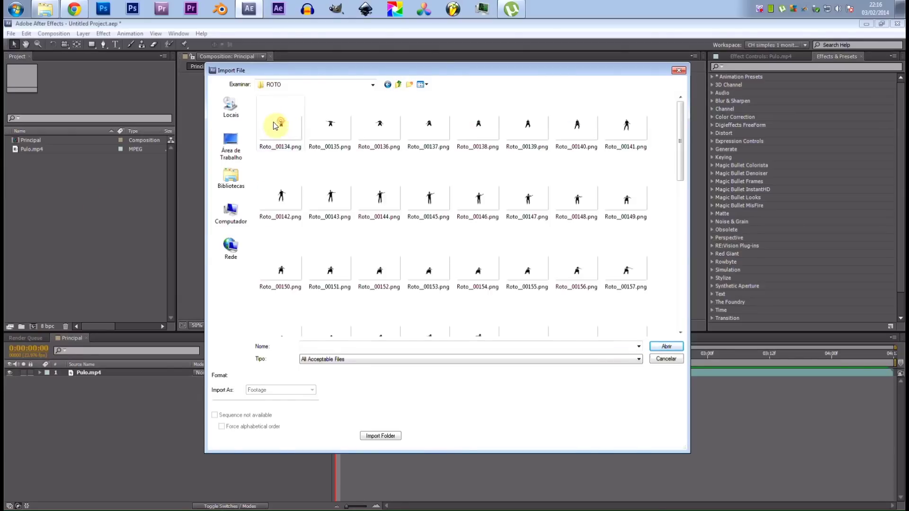
pyautogui.doubleClick(273, 122)
pyautogui.moveTo(55, 164); pyautogui.dragTo(419, 369)
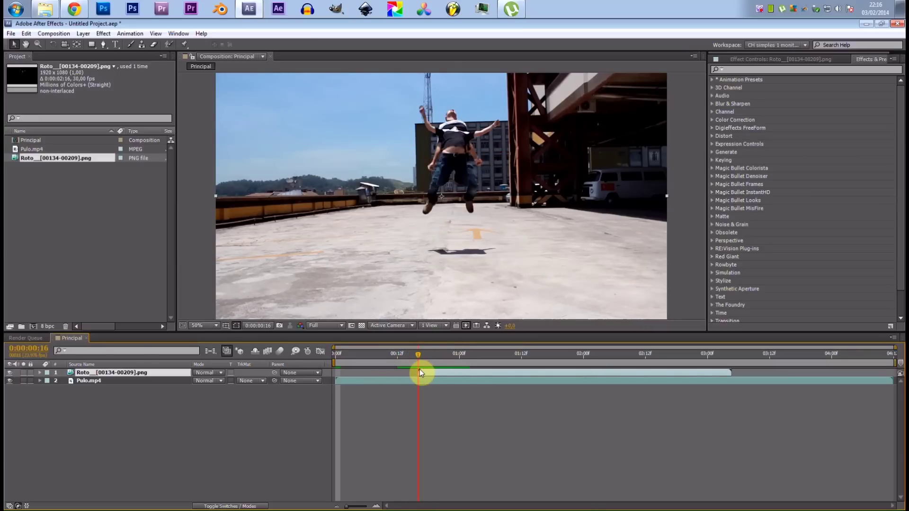
# Step: Set the work area from 0:00:00:16 to about 0:00:02:00 and preview the roto layer over the jump footage
pyautogui.press('b')
pyautogui.click(488, 358)
pyautogui.press('n')
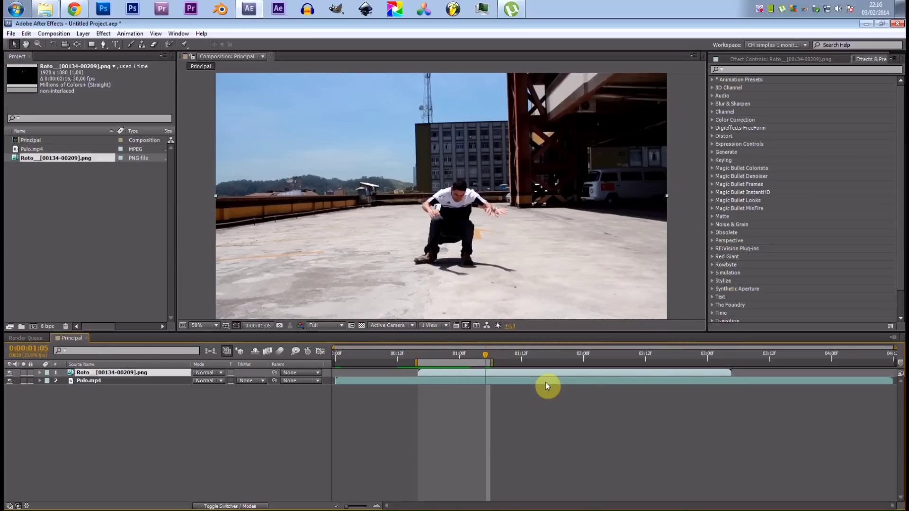
pyautogui.press('KP_0')
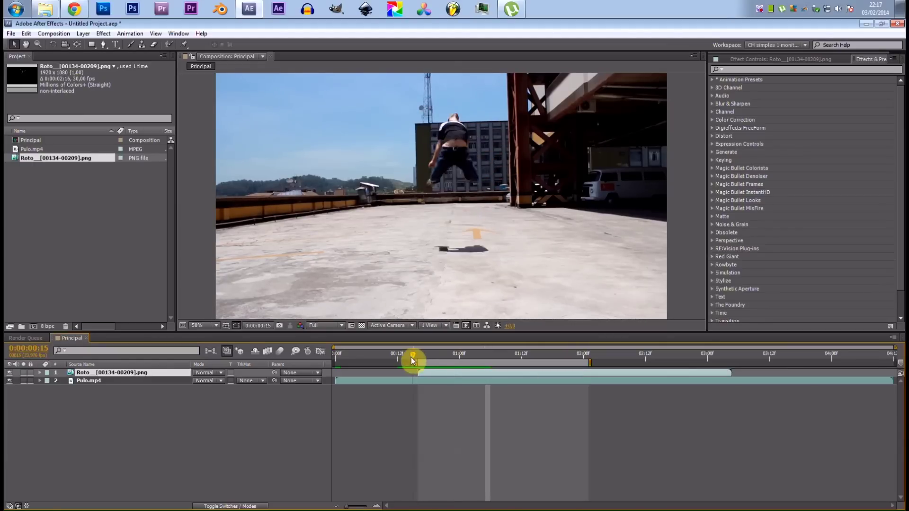
pyautogui.moveTo(412, 358); pyautogui.dragTo(397, 365)
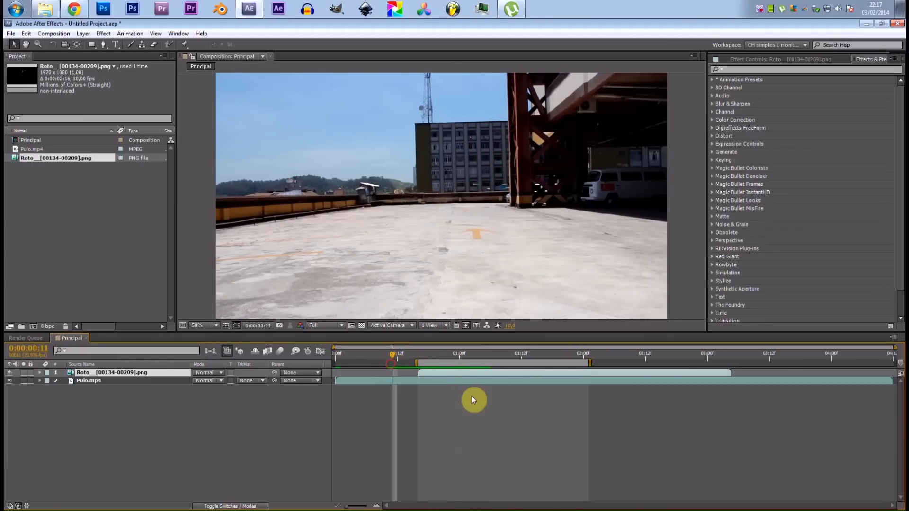
# Step: Move the roto layer to start at 0:00:00:11 and set the work area from 0:00:00:00 to about 0:00:03:00
pyautogui.moveTo(454, 377); pyautogui.dragTo(431, 380)
pyautogui.press('space')
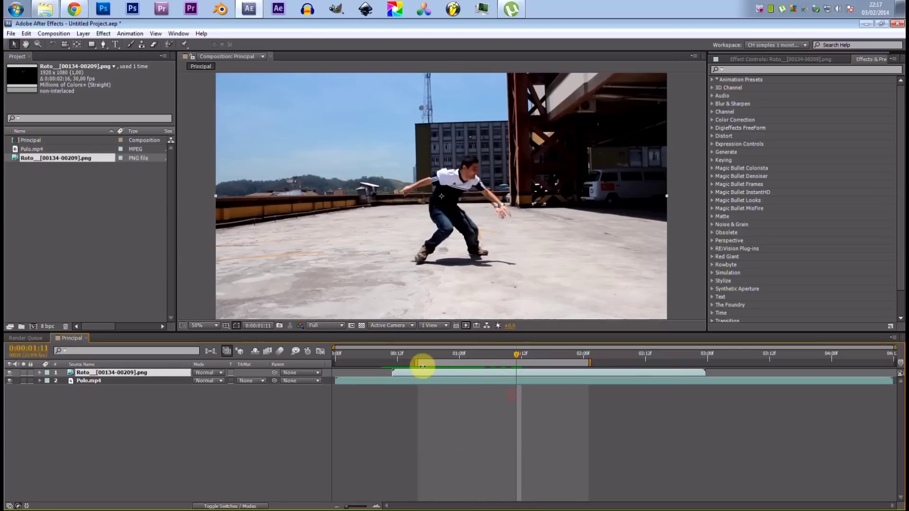
pyautogui.moveTo(414, 365); pyautogui.dragTo(309, 362)
pyautogui.moveTo(592, 364); pyautogui.dragTo(708, 362)
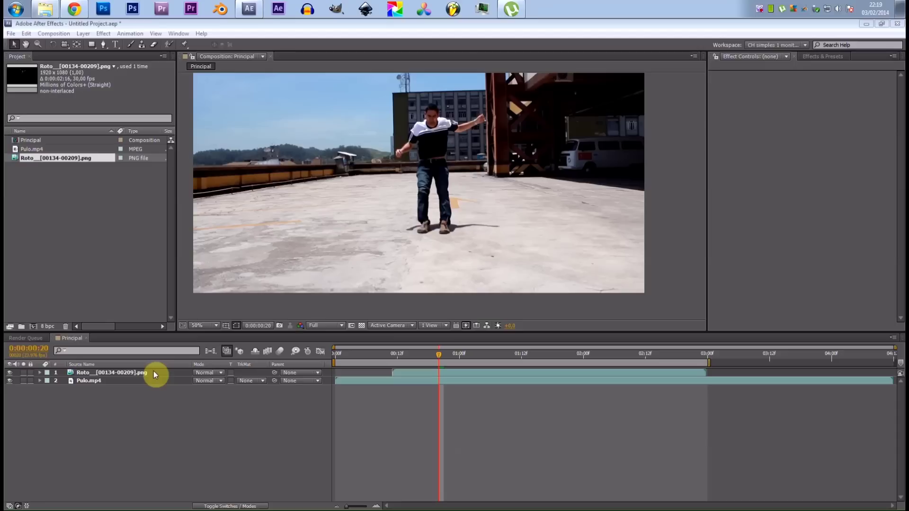
# Step: Duplicate the Roto PNG sequence layer in the Principal composition
pyautogui.click(152, 372)
pyautogui.hotkey('ctrl', 'd')
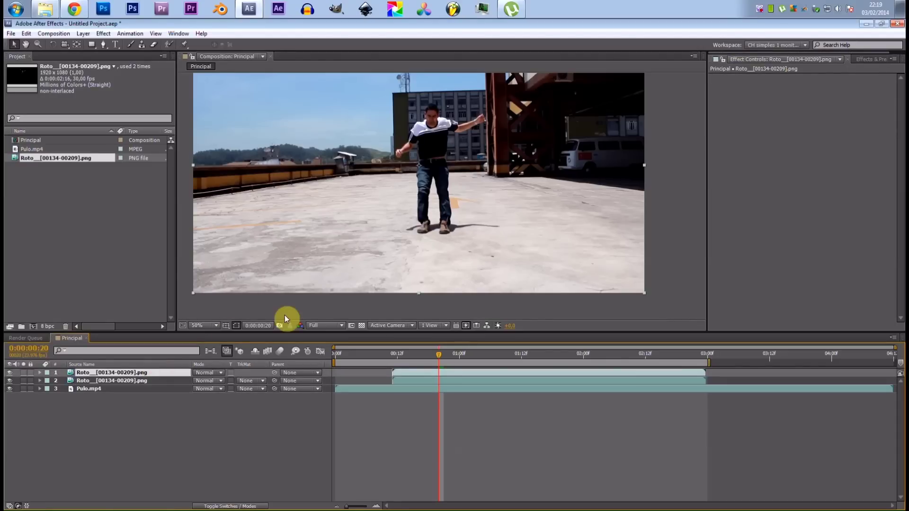
# Step: Play the reference clip FX_BG_Black.mp4 from the Arquivos folder, close it and return to After Effects
pyautogui.click(45, 9)
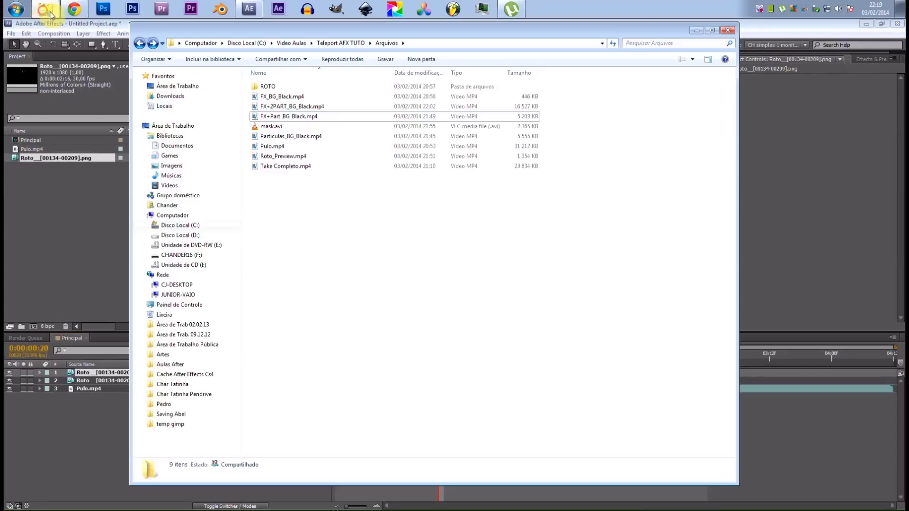
pyautogui.click(321, 107)
pyautogui.click(328, 97)
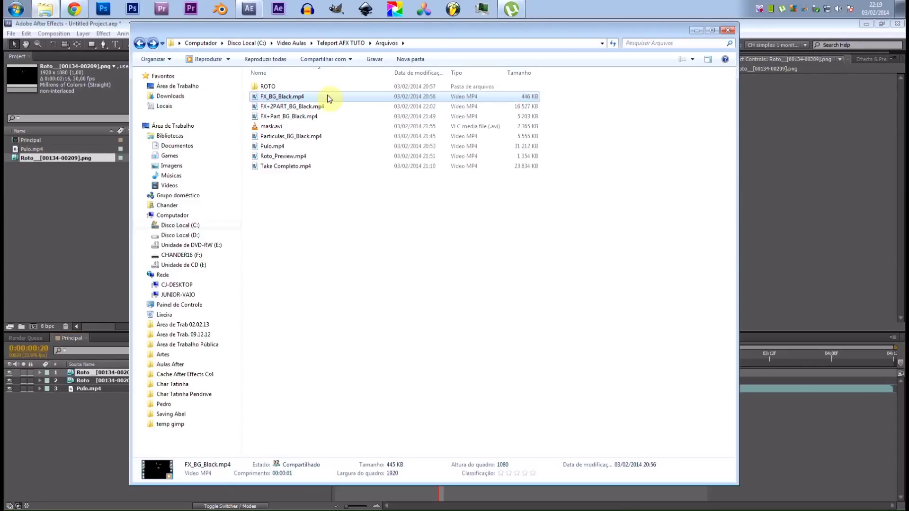
pyautogui.doubleClick(328, 96)
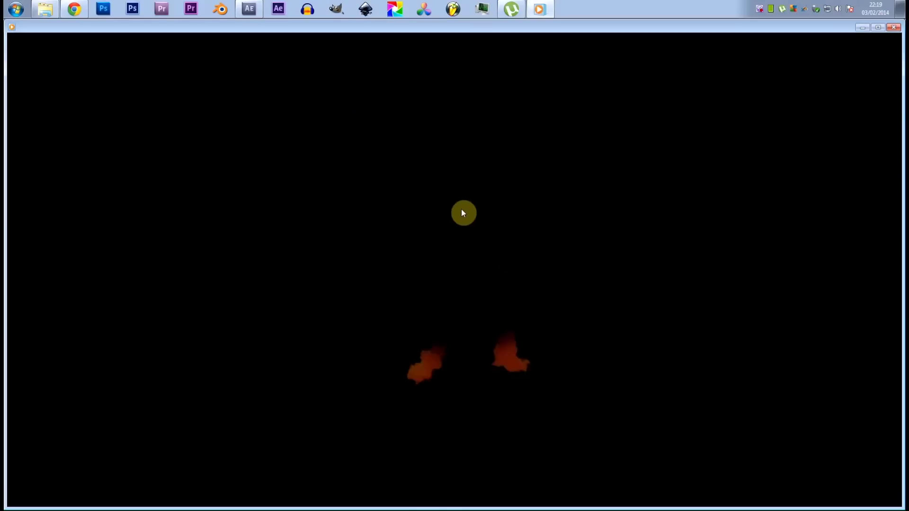
pyautogui.click(893, 27)
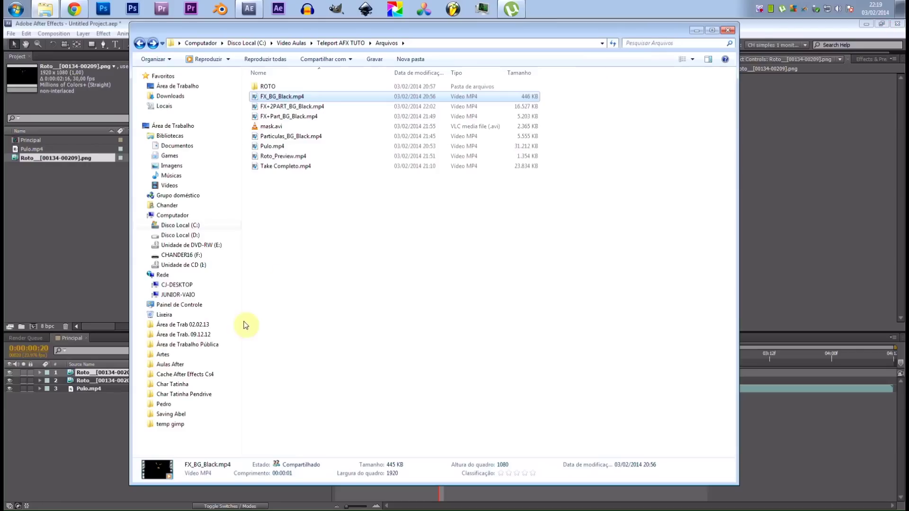
pyautogui.click(97, 407)
# Step: Apply the Tint effect to the upper copy of the roto layer
pyautogui.click(155, 373)
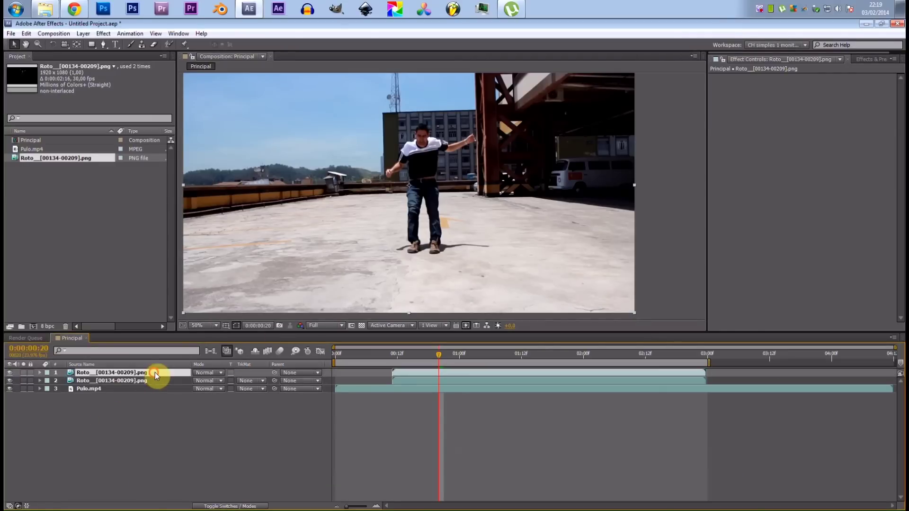
pyautogui.click(103, 33)
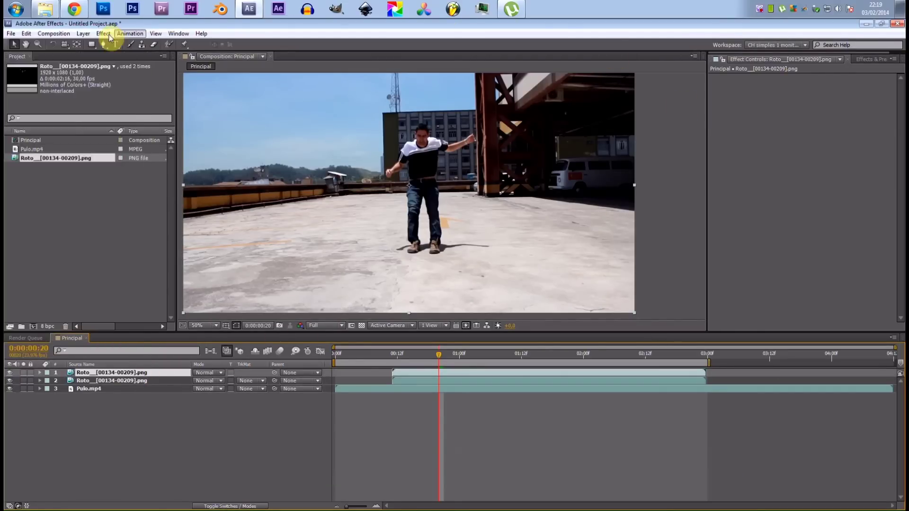
pyautogui.moveTo(130, 125)
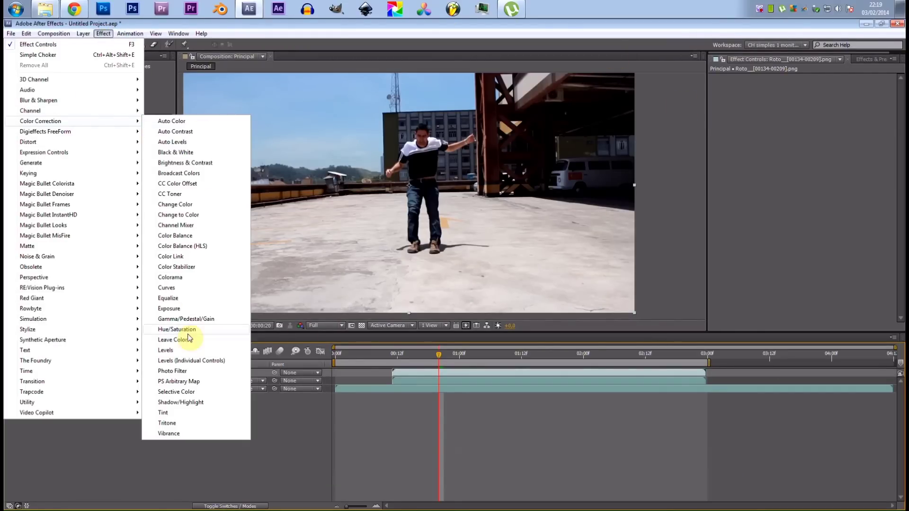
pyautogui.click(195, 414)
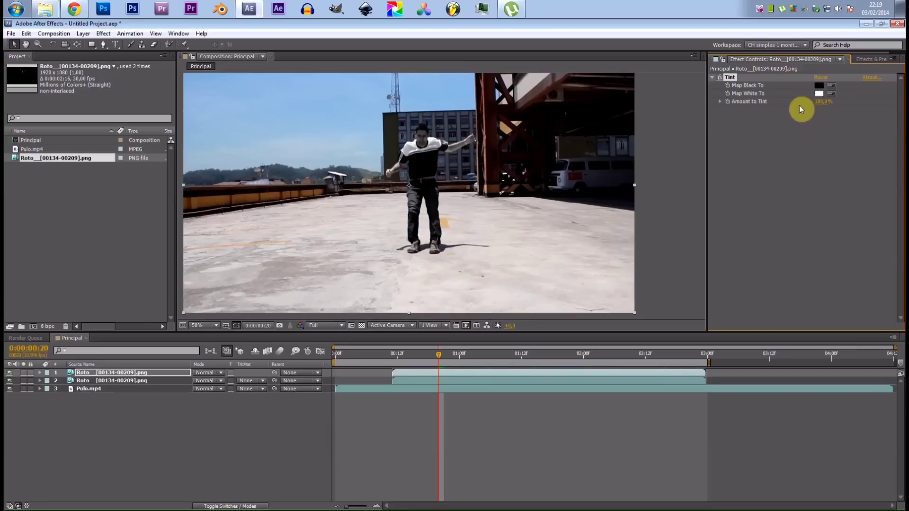
# Step: Set the Tint effect's Map Black To color to a bright orange
pyautogui.click(820, 89)
pyautogui.click(308, 204)
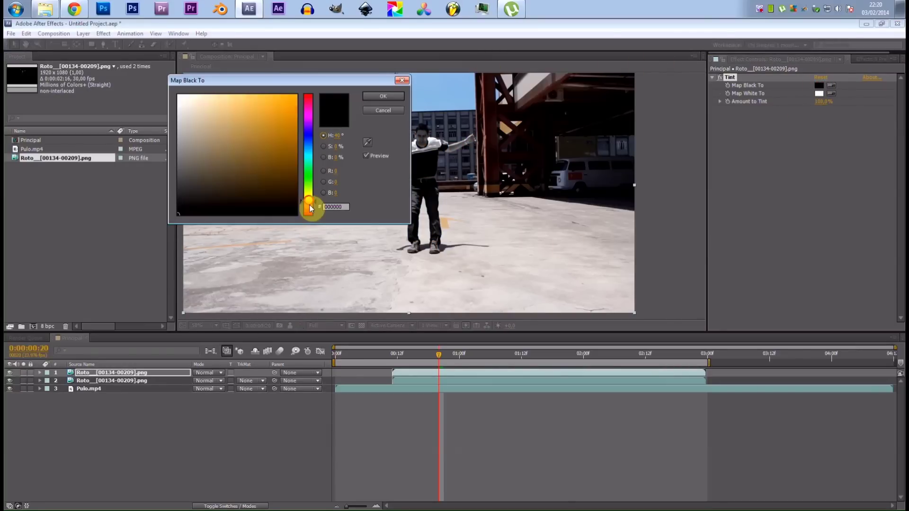
pyautogui.click(281, 124)
pyautogui.click(384, 96)
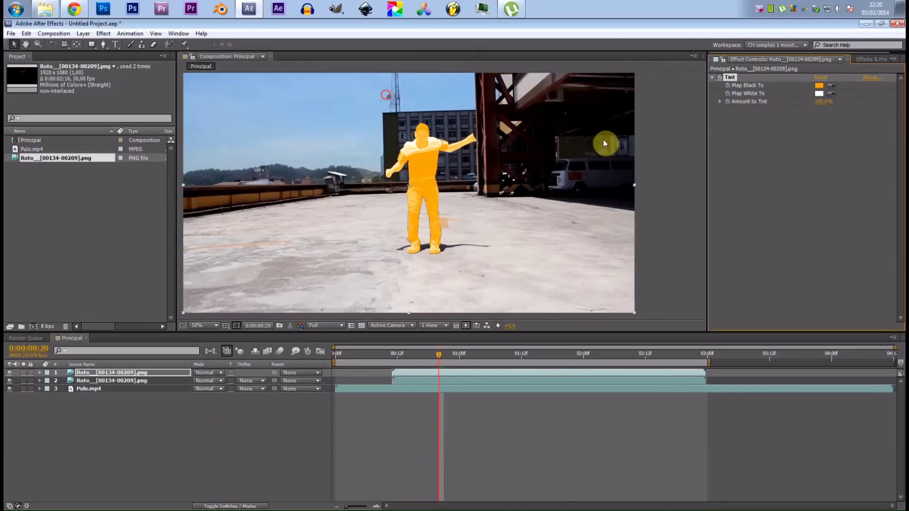
# Step: Set the Tint effect's Map White To color to the light yellow FFCE37
pyautogui.click(822, 94)
pyautogui.click(306, 201)
pyautogui.moveTo(274, 108); pyautogui.dragTo(341, 76)
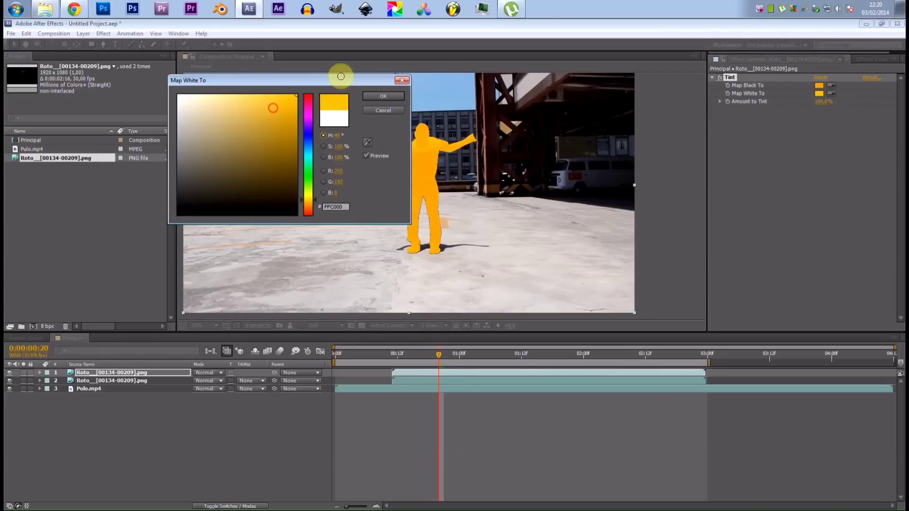
pyautogui.moveTo(281, 96); pyautogui.dragTo(271, 84)
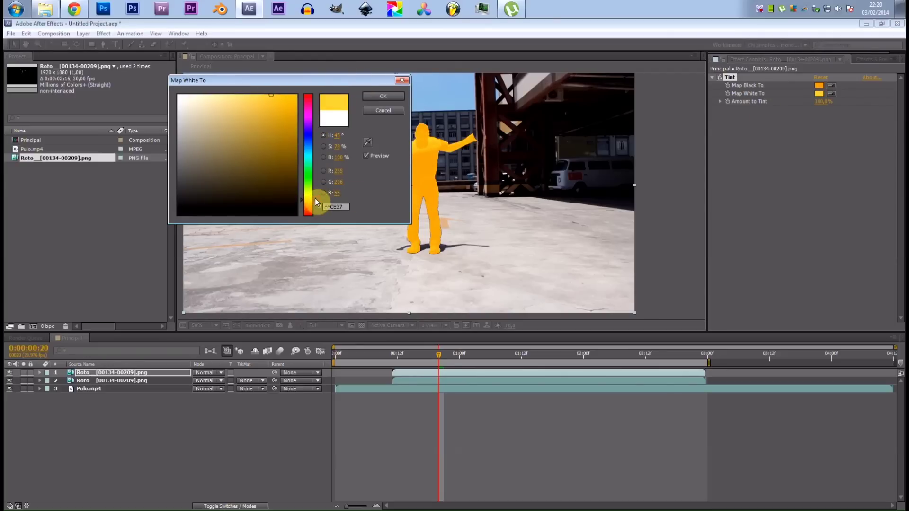
pyautogui.click(385, 98)
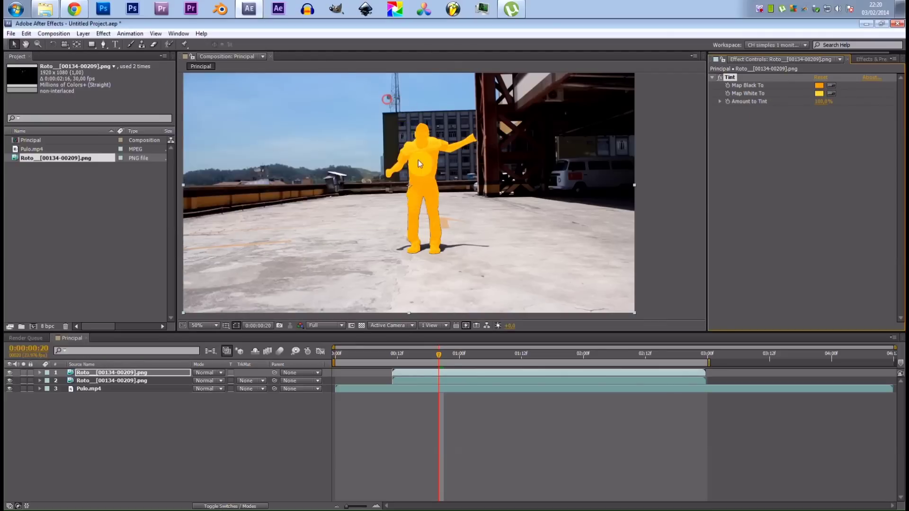
# Step: Add a Simple Choker to the tinted roto layer and set Choke Matte to about -11 to expand the silhouette's edges
pyautogui.scroll(2, 419, 160)
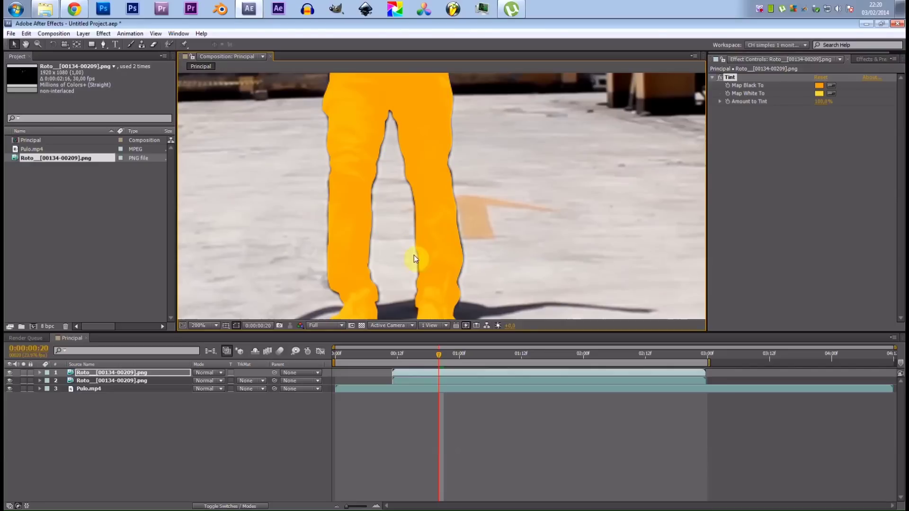
pyautogui.scroll(-2, 412, 145)
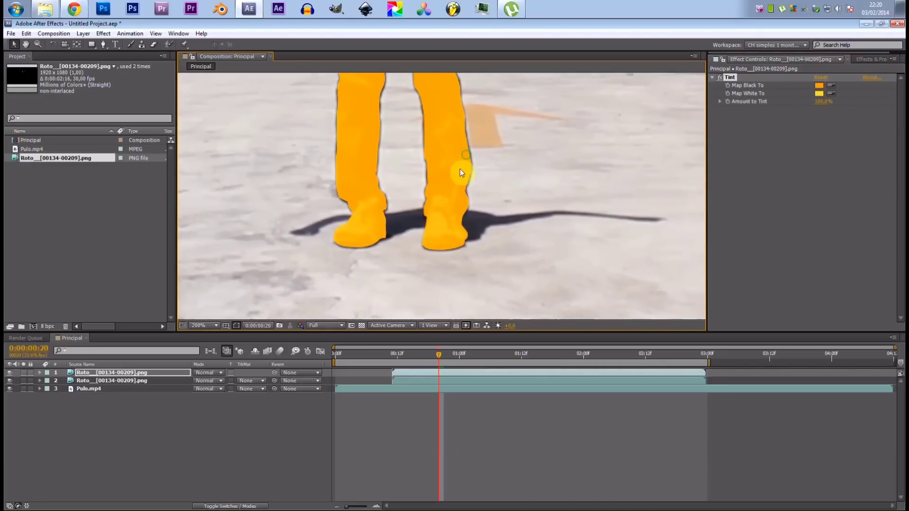
pyautogui.scroll(2, 450, 143)
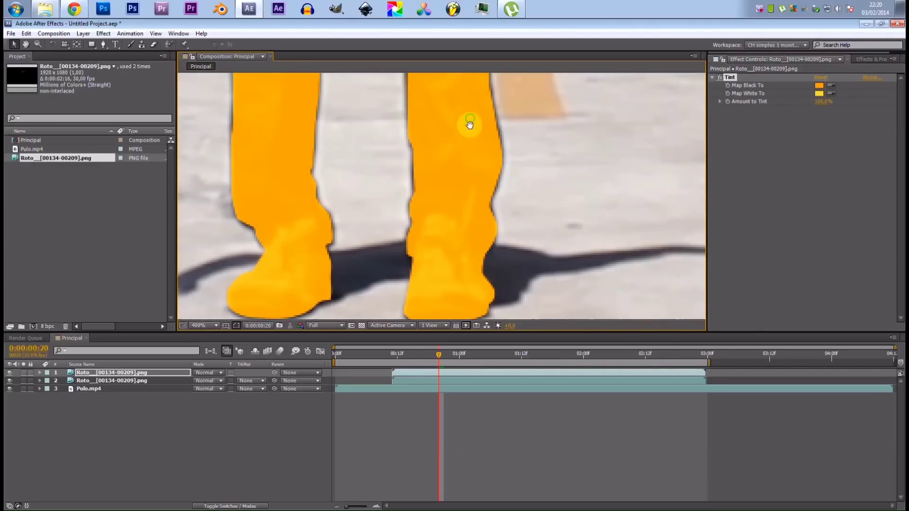
pyautogui.scroll(-3, 470, 124)
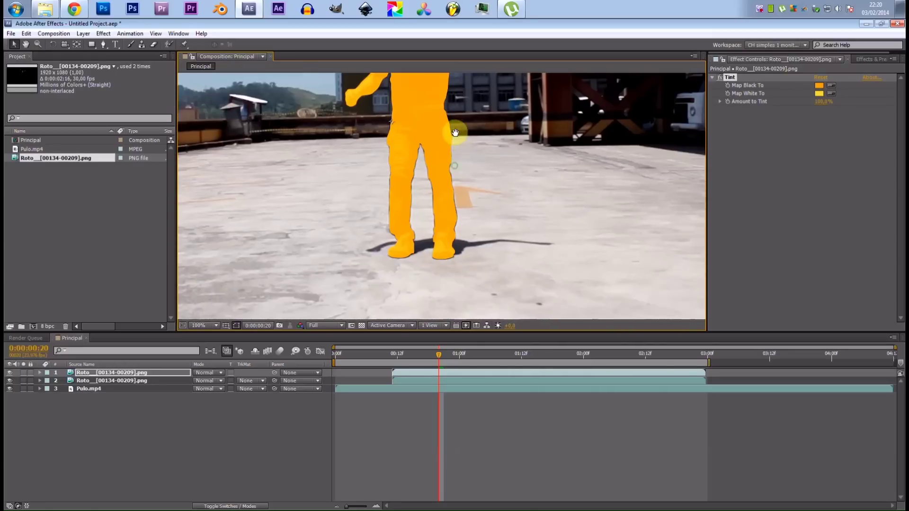
pyautogui.scroll(2, 452, 182)
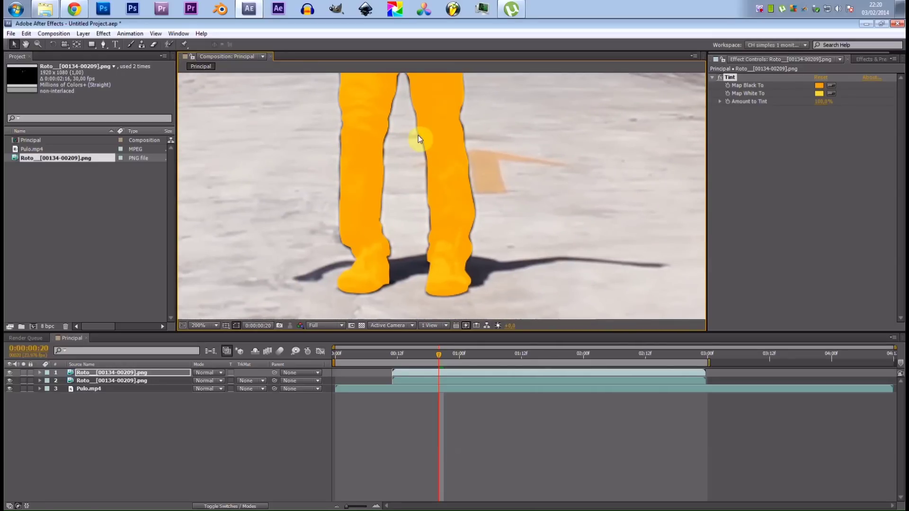
pyautogui.click(103, 34)
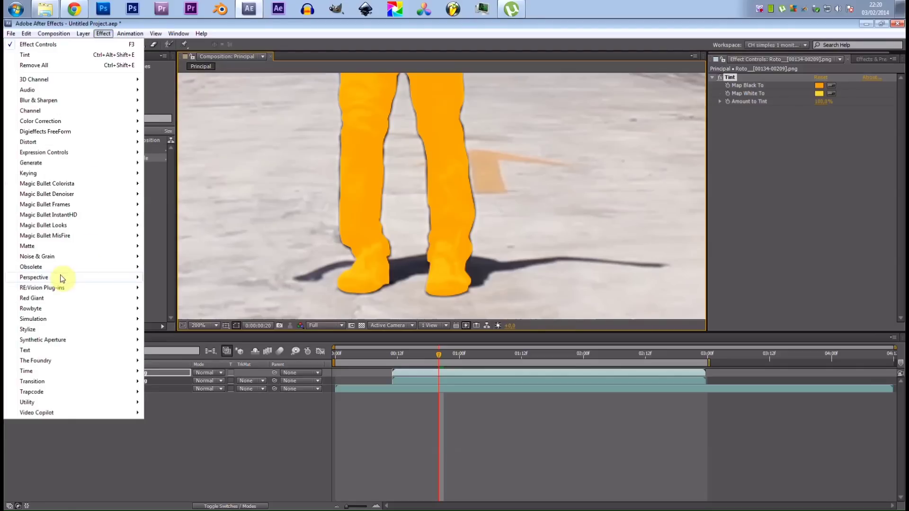
pyautogui.moveTo(71, 246)
pyautogui.click(167, 276)
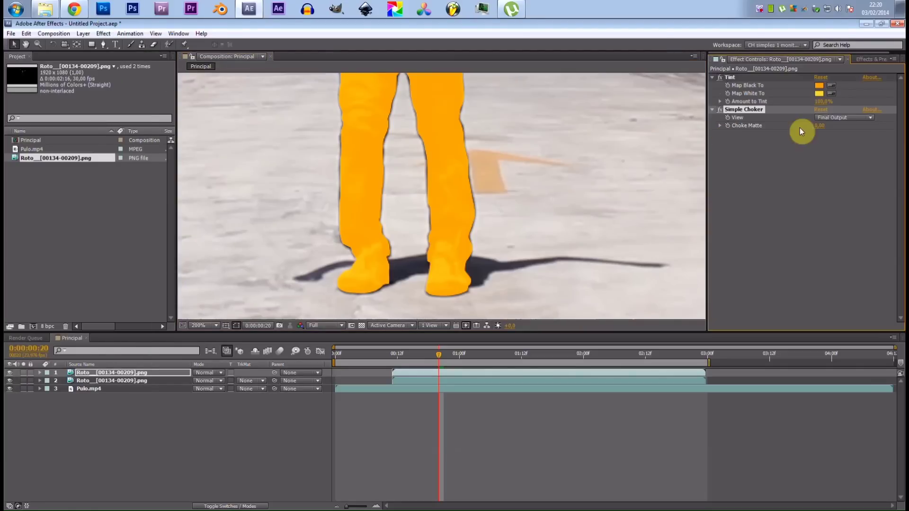
pyautogui.moveTo(819, 132); pyautogui.dragTo(791, 132)
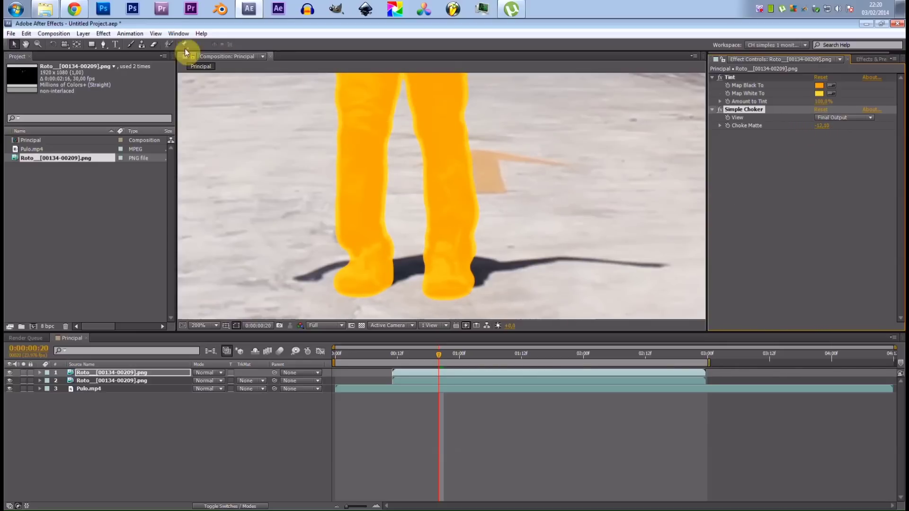
# Step: Add a Fast Blur with Blurriness 5.0 to the tinted roto layer
pyautogui.click(104, 33)
pyautogui.moveTo(109, 99)
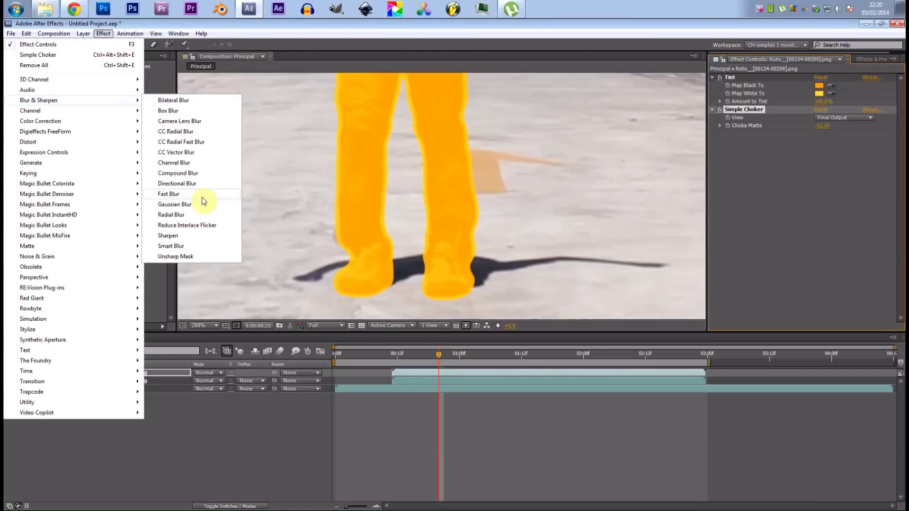
pyautogui.click(202, 195)
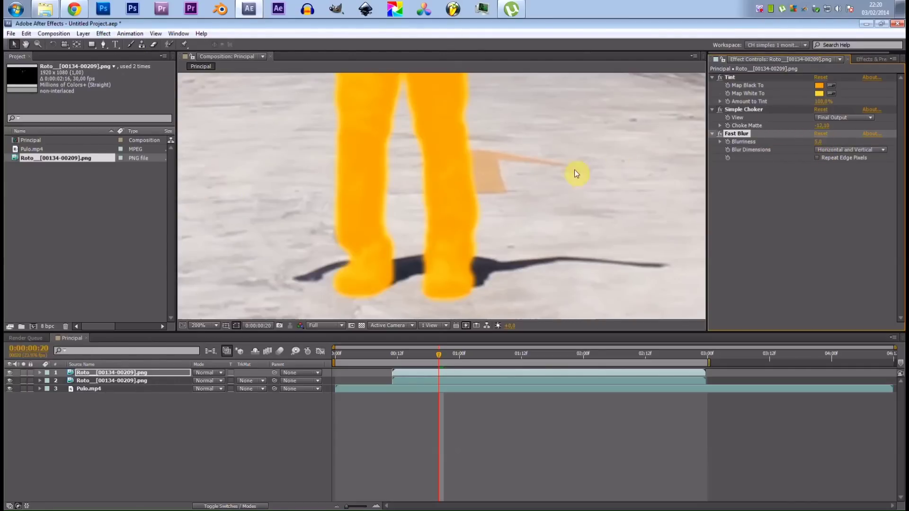
pyautogui.scroll(-2, 575, 172)
pyautogui.scroll(1, 535, 200)
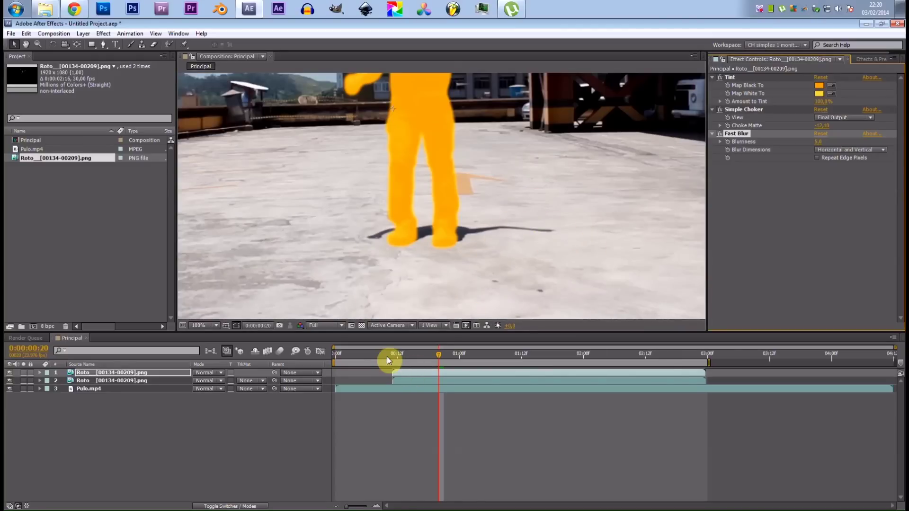
# Step: Lower the composition's preview resolution to Half and preview the orange silhouette over the jump
pyautogui.moveTo(387, 360); pyautogui.dragTo(415, 360)
pyautogui.scroll(-2, 459, 239)
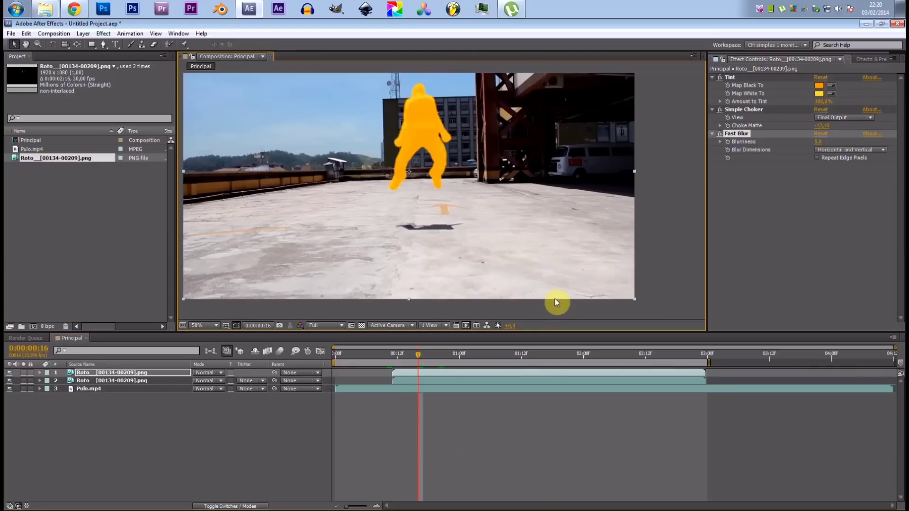
pyautogui.press('space')
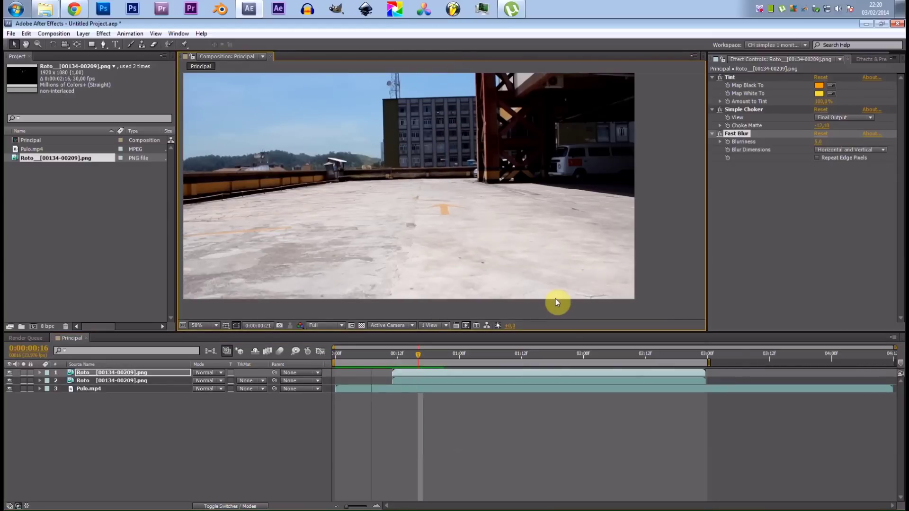
pyautogui.press('space')
pyautogui.click(327, 325)
pyautogui.click(348, 355)
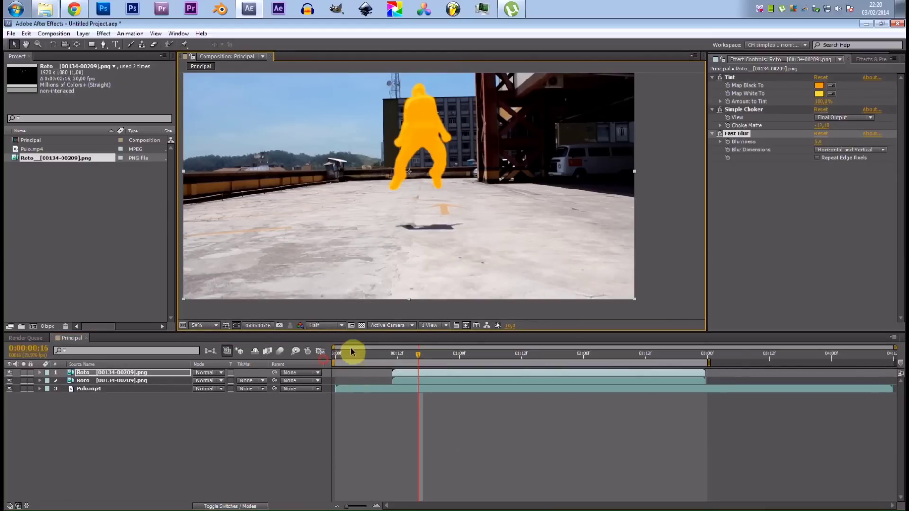
pyautogui.press('space')
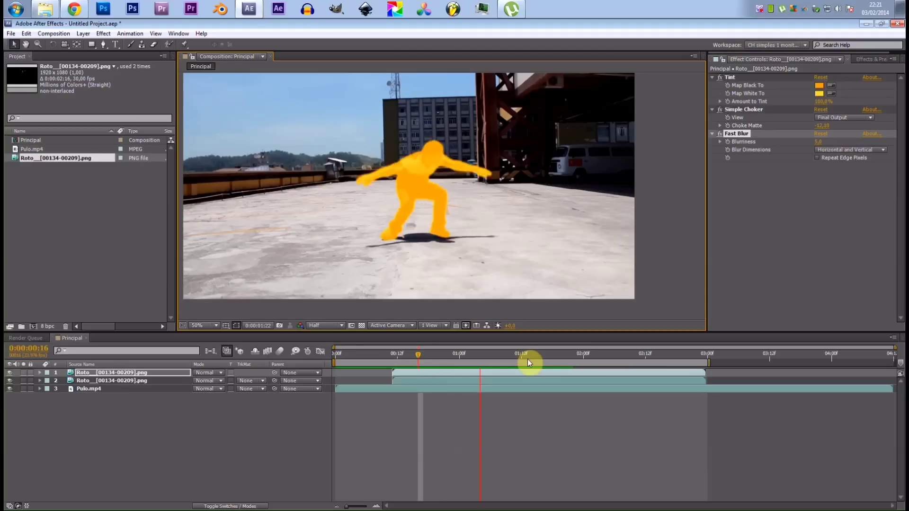
pyautogui.press('space')
# Step: Go to 0:00:00:20 in the Principal composition and select the top, tinted roto layer
pyautogui.click(407, 389)
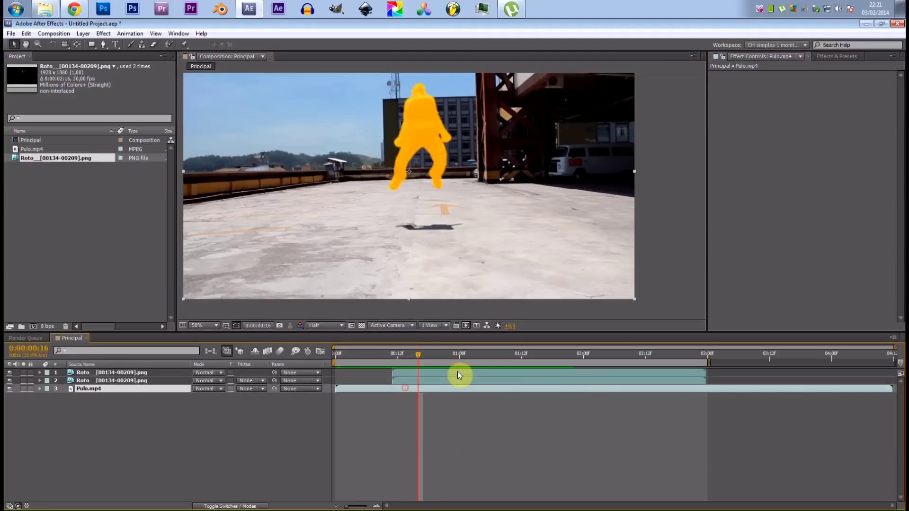
pyautogui.click(370, 357)
pyautogui.moveTo(369, 357); pyautogui.dragTo(437, 368)
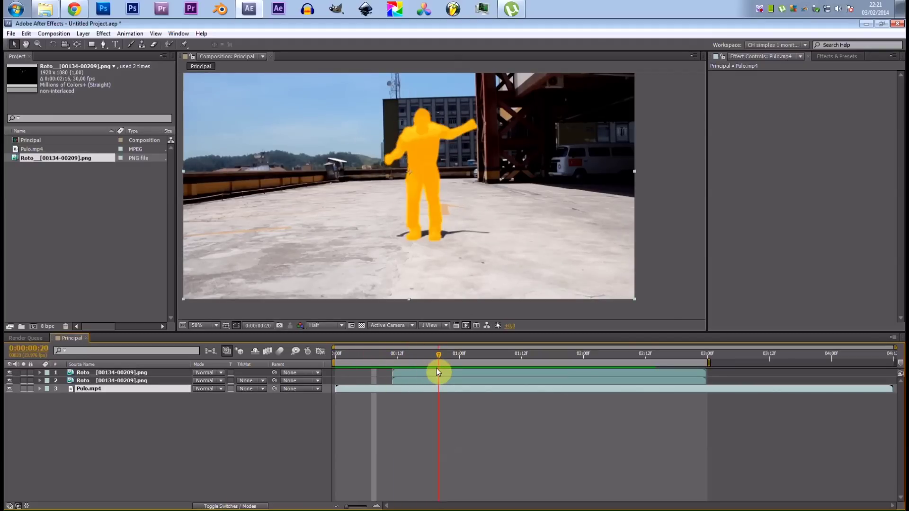
pyautogui.click(461, 373)
# Step: Switch to the Arquivos folder and play the masking reference video mask.avi in VLC
pyautogui.click(46, 7)
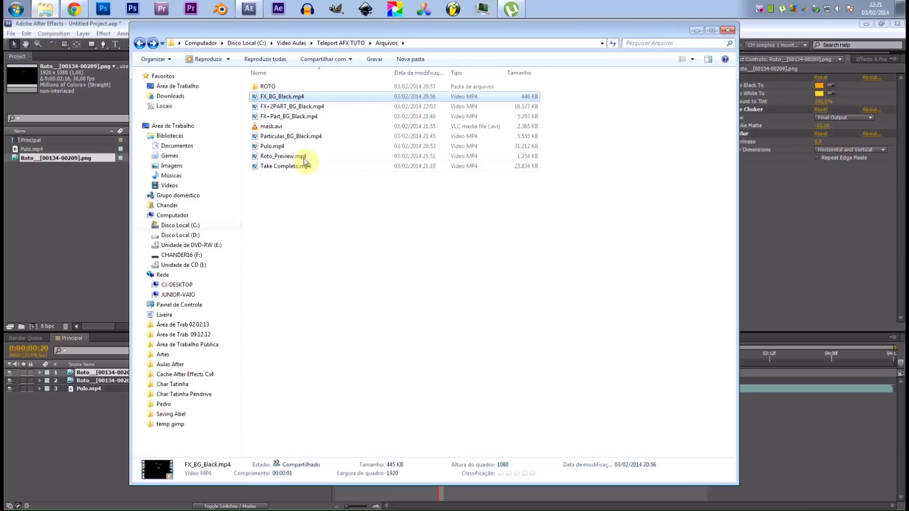
pyautogui.doubleClick(298, 186)
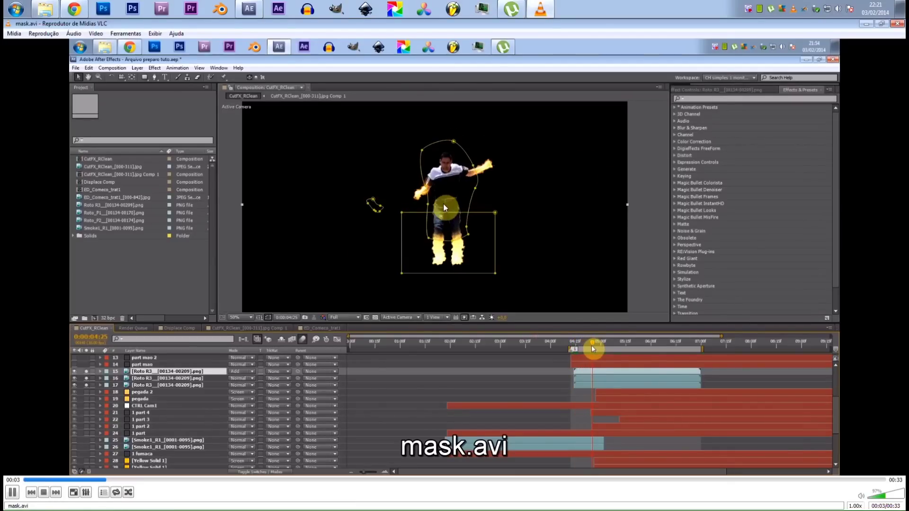
# Step: Close the reference video, return to After Effects and go to 0:00:00:13 in the Principal composition
pyautogui.click(894, 24)
pyautogui.click(73, 221)
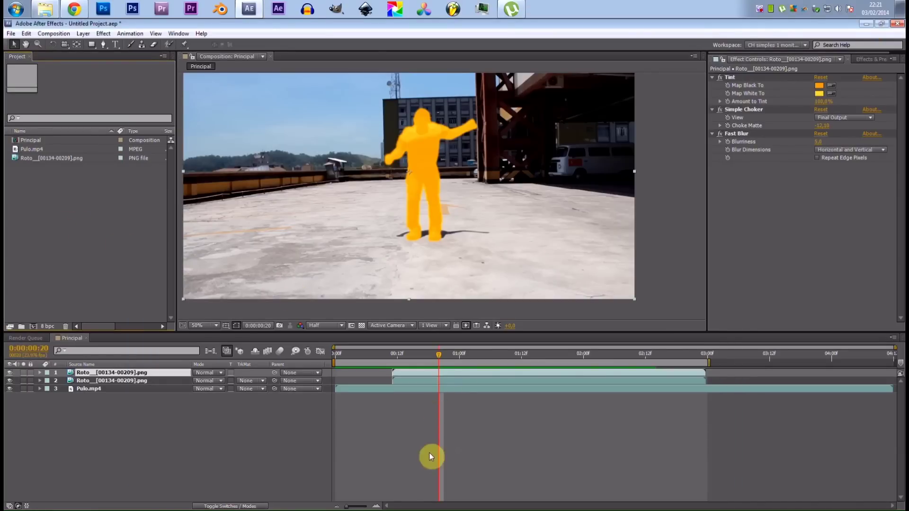
pyautogui.moveTo(398, 354)
pyautogui.mouseDown()
pyautogui.moveTo(429, 359)
pyautogui.moveTo(405, 359)
pyautogui.mouseUp()
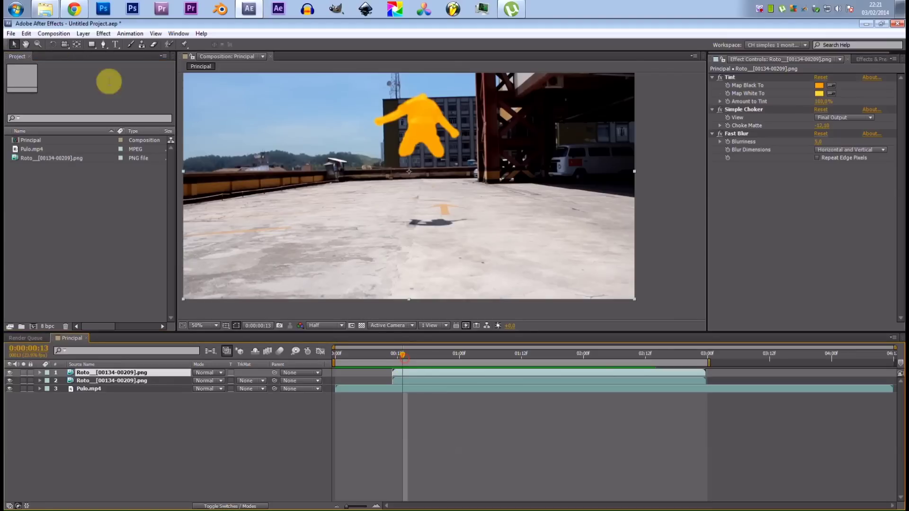
# Step: Activate the Pen tool and raise the composition's preview resolution to Full
pyautogui.click(101, 45)
pyautogui.scroll(1, 351, 182)
pyautogui.moveTo(441, 140); pyautogui.dragTo(454, 263)
pyautogui.moveTo(438, 179); pyautogui.dragTo(478, 167)
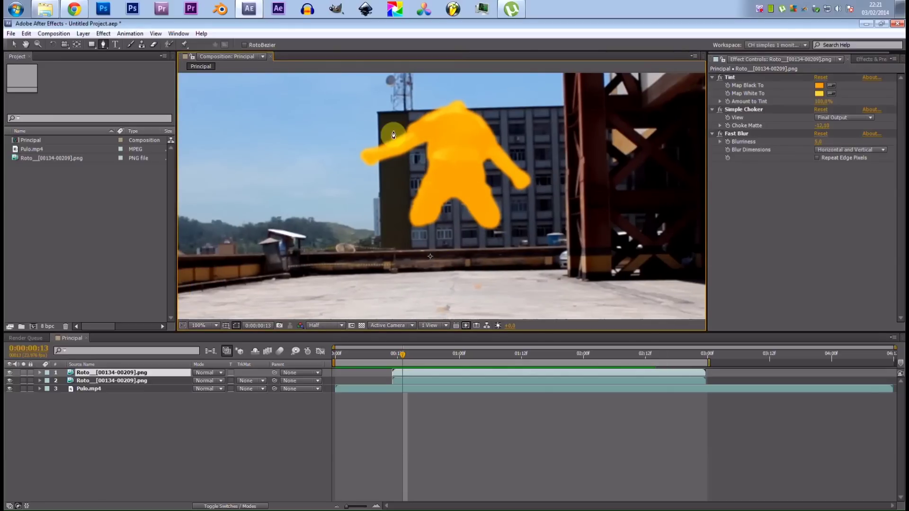
pyautogui.scroll(1, 433, 159)
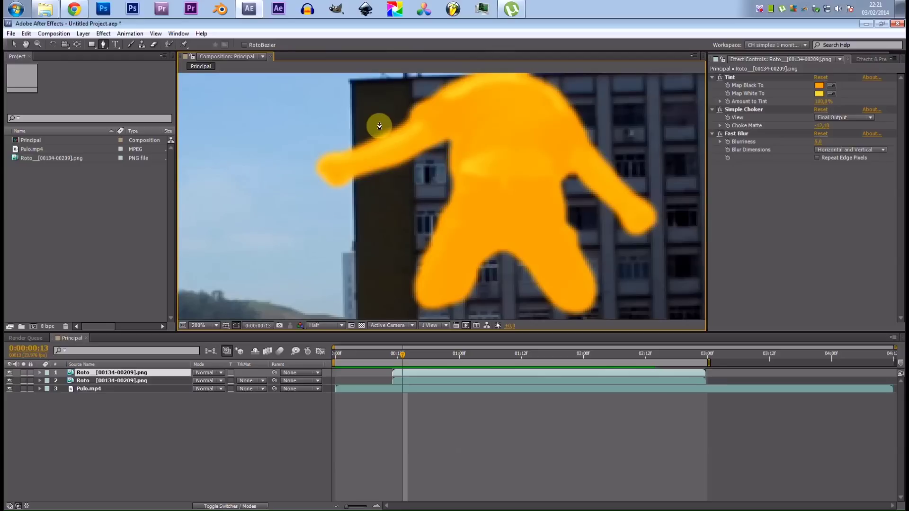
pyautogui.click(331, 325)
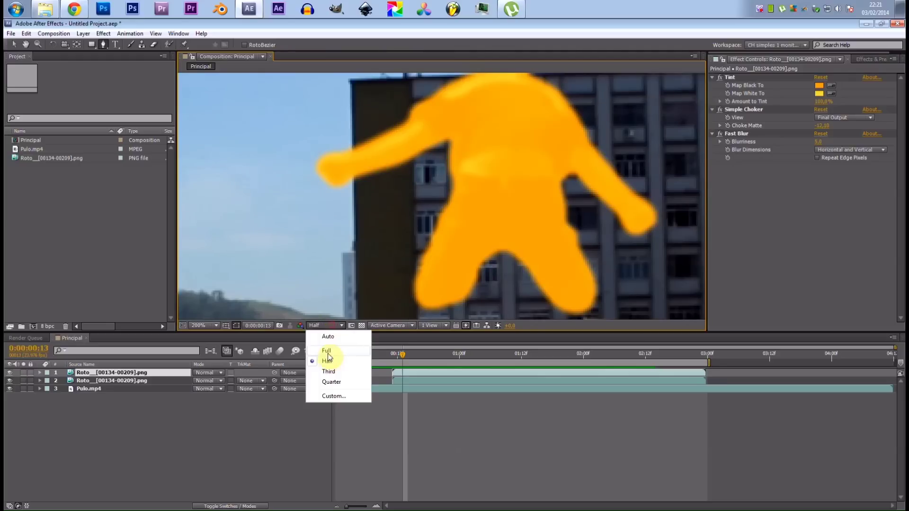
pyautogui.click(331, 351)
# Step: Draw a closed, rounded mask on the tinted roto layer around the jumper's forearm on the left of the frame
pyautogui.click(376, 120)
pyautogui.moveTo(420, 175); pyautogui.dragTo(412, 219)
pyautogui.moveTo(352, 248); pyautogui.dragTo(299, 228)
pyautogui.moveTo(247, 156); pyautogui.dragTo(262, 118)
pyautogui.moveTo(340, 99); pyautogui.dragTo(367, 100)
pyautogui.click(376, 117)
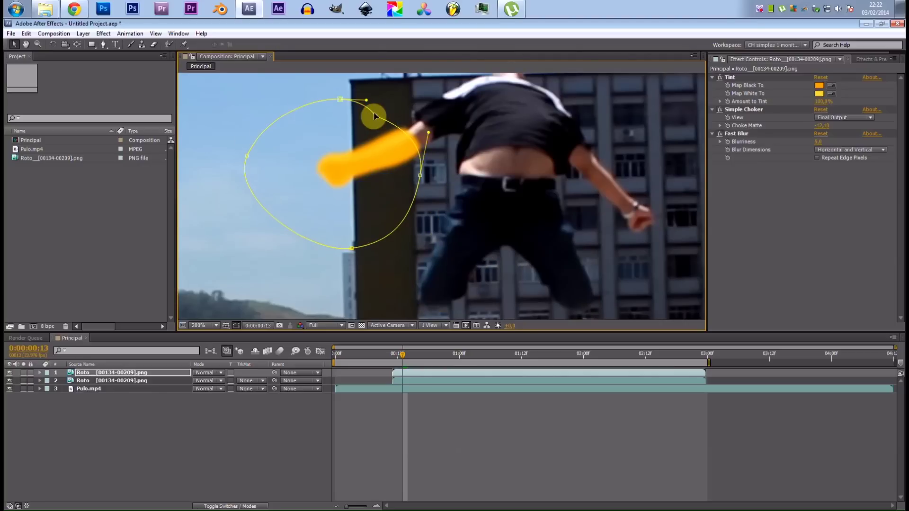
pyautogui.moveTo(375, 115); pyautogui.dragTo(382, 104)
pyautogui.moveTo(436, 160); pyautogui.dragTo(420, 180)
pyautogui.scroll(-2, 412, 191)
pyautogui.scroll(2, 412, 192)
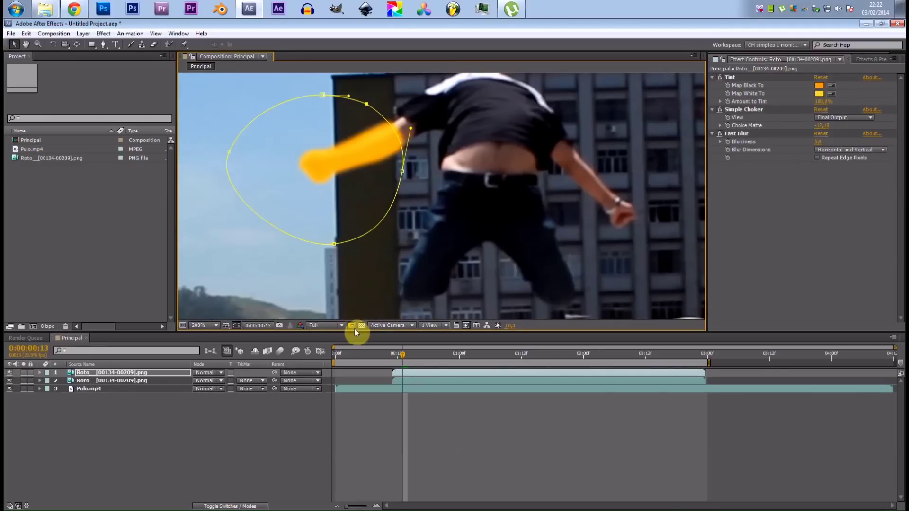
# Step: Reveal the properties of Mask 1 and enable Mask Path keyframing at 0:00:00:13
pyautogui.click(40, 372)
pyautogui.click(47, 381)
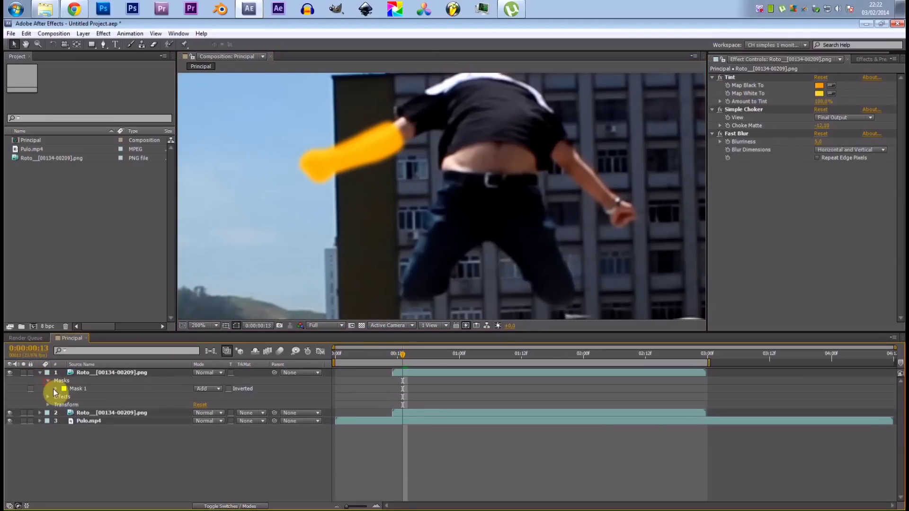
pyautogui.click(56, 388)
pyautogui.click(72, 397)
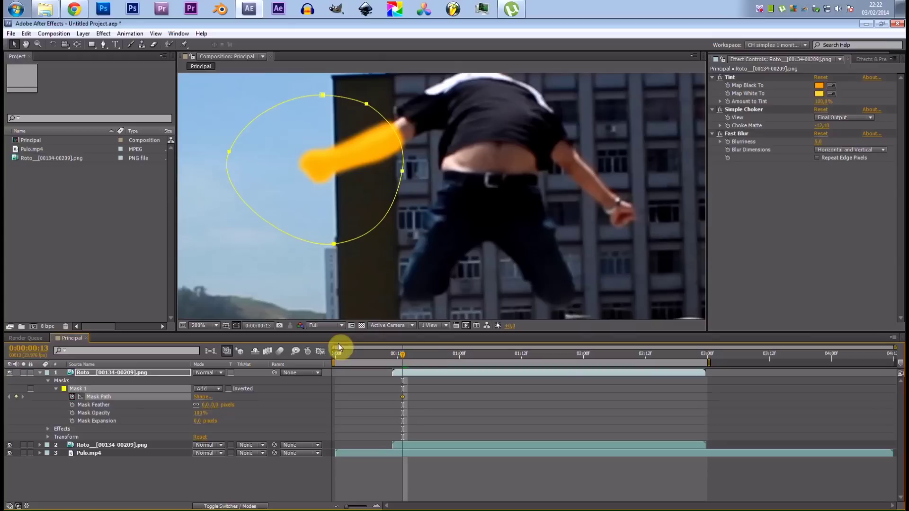
# Step: At 0:00:00:14, reshape Mask 1 point by point so it encloses the lowered forearm
pyautogui.moveTo(399, 357); pyautogui.dragTo(408, 356)
pyautogui.click(403, 173)
pyautogui.moveTo(402, 172); pyautogui.dragTo(415, 191)
pyautogui.moveTo(322, 95); pyautogui.dragTo(336, 142)
pyautogui.moveTo(366, 103); pyautogui.dragTo(381, 146)
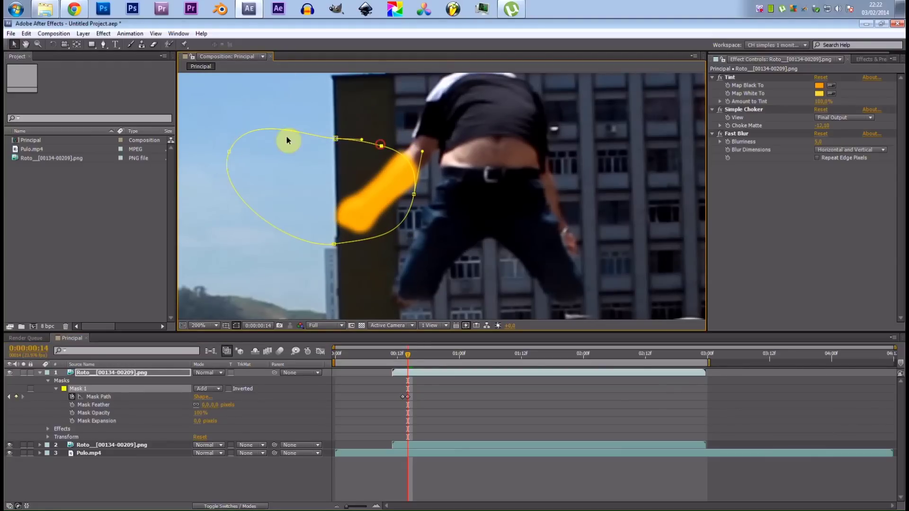
pyautogui.moveTo(232, 154); pyautogui.dragTo(295, 196)
pyautogui.moveTo(334, 243); pyautogui.dragTo(369, 262)
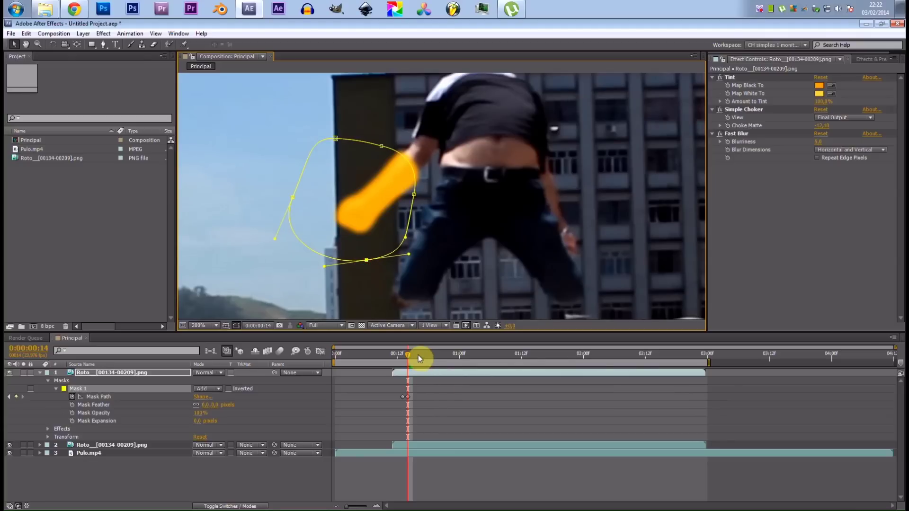
# Step: At 0:00:00:16, adjust the lower and inner points of Mask 1 so its edge cuts between the forearm and the body
pyautogui.click(416, 354)
pyautogui.moveTo(408, 199); pyautogui.dragTo(325, 153)
pyautogui.click(309, 135)
pyautogui.click(262, 200)
pyautogui.moveTo(277, 215); pyautogui.dragTo(272, 215)
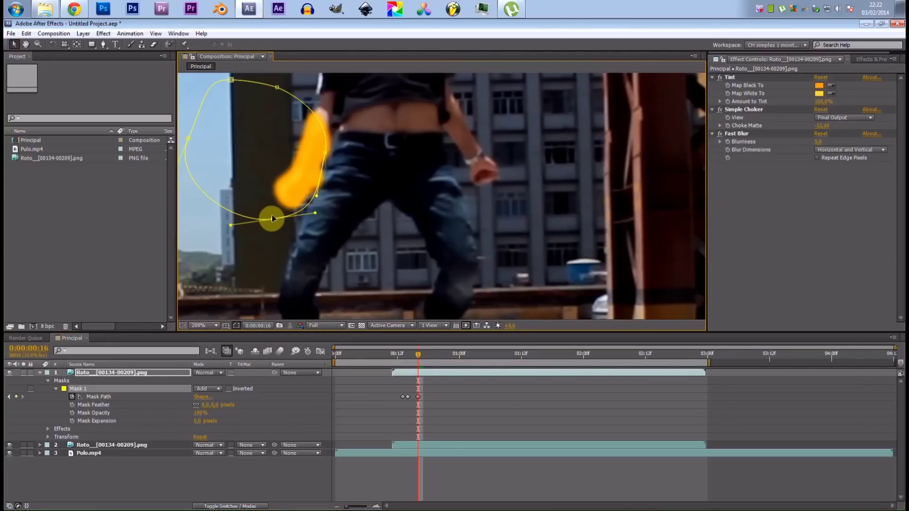
pyautogui.click(326, 154)
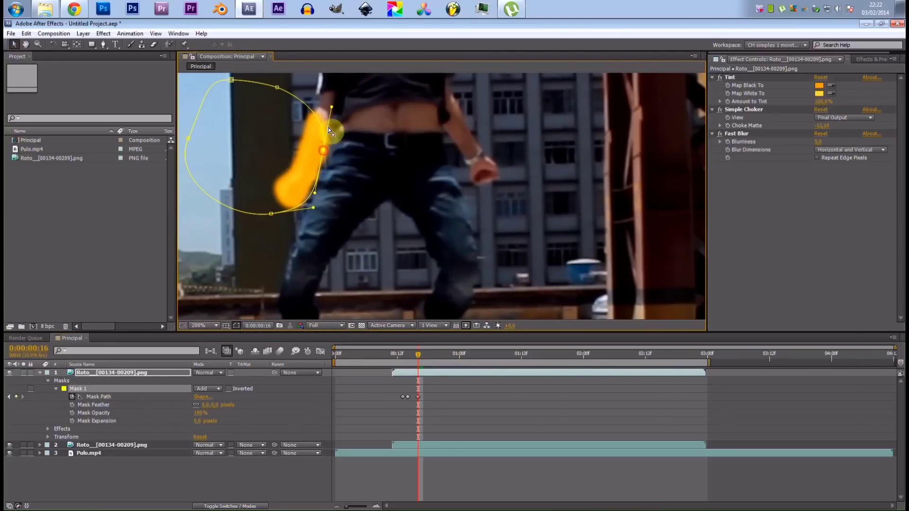
# Step: Lower the bottom point of Mask 1 at 0:00:00:17, and shift the whole mask slightly down at 0:00:00:18
pyautogui.press('pagedown')
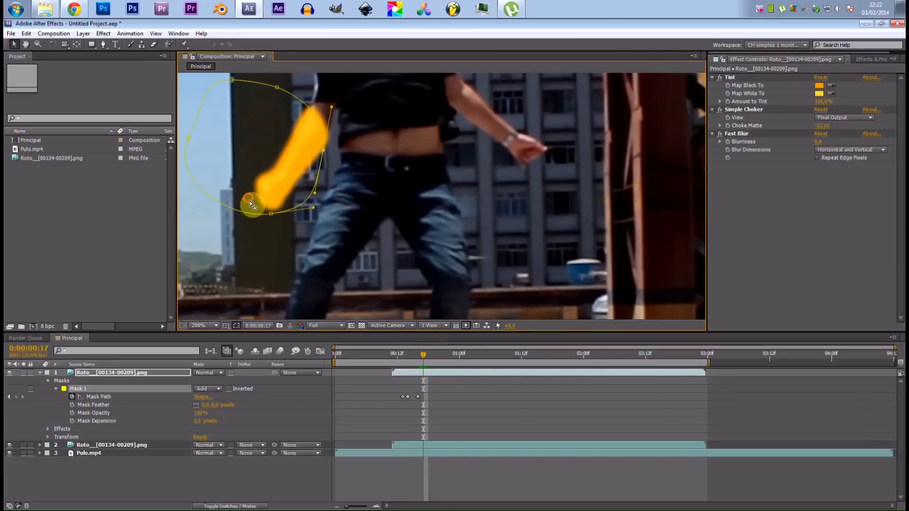
pyautogui.moveTo(271, 216); pyautogui.dragTo(272, 229)
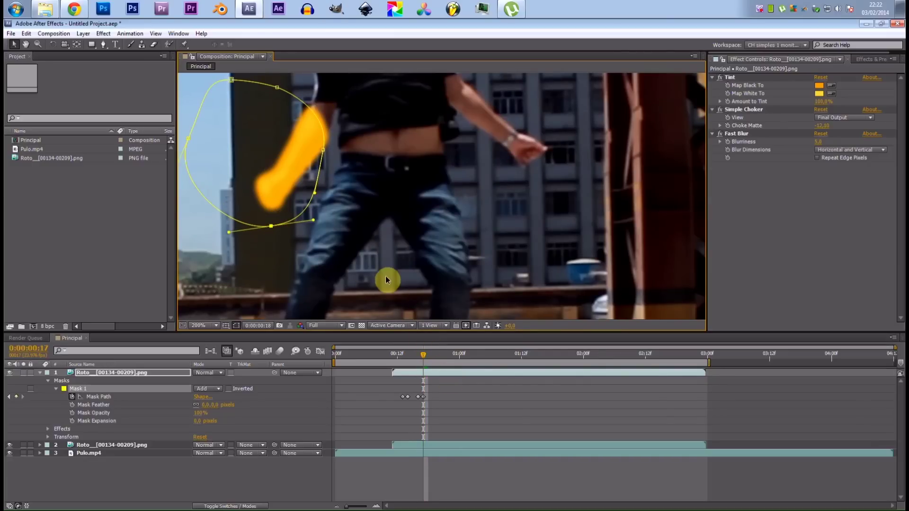
pyautogui.press('pagedown')
pyautogui.press('pagedown')
pyautogui.press('pageup')
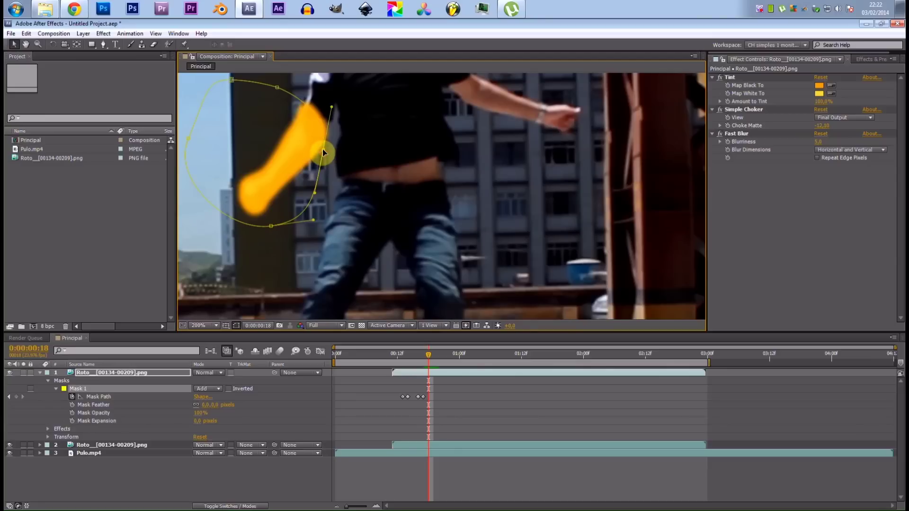
pyautogui.doubleClick(295, 136)
pyautogui.moveTo(295, 135); pyautogui.dragTo(291, 141)
pyautogui.doubleClick(337, 160)
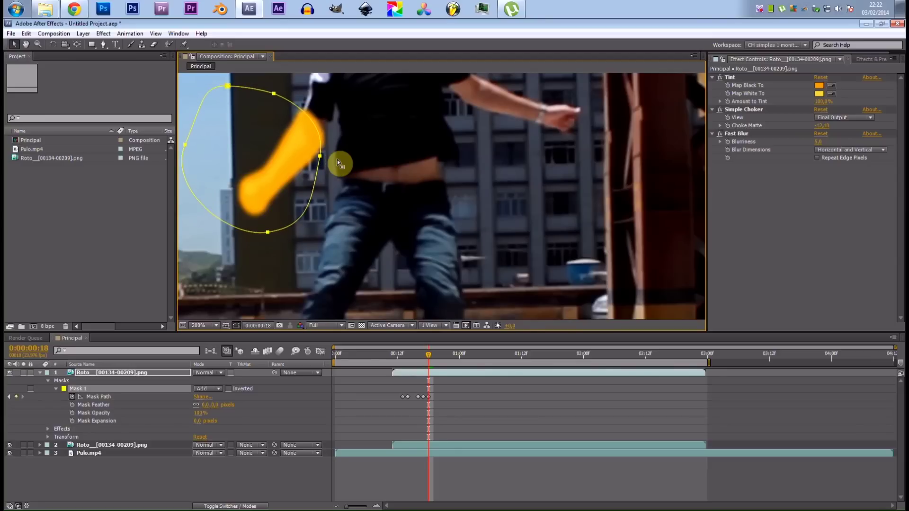
# Step: At 0:00:00:19, move the whole Mask 1 down so it covers only the forearm and hand
pyautogui.press('pagedown')
pyautogui.moveTo(303, 164); pyautogui.dragTo(300, 194)
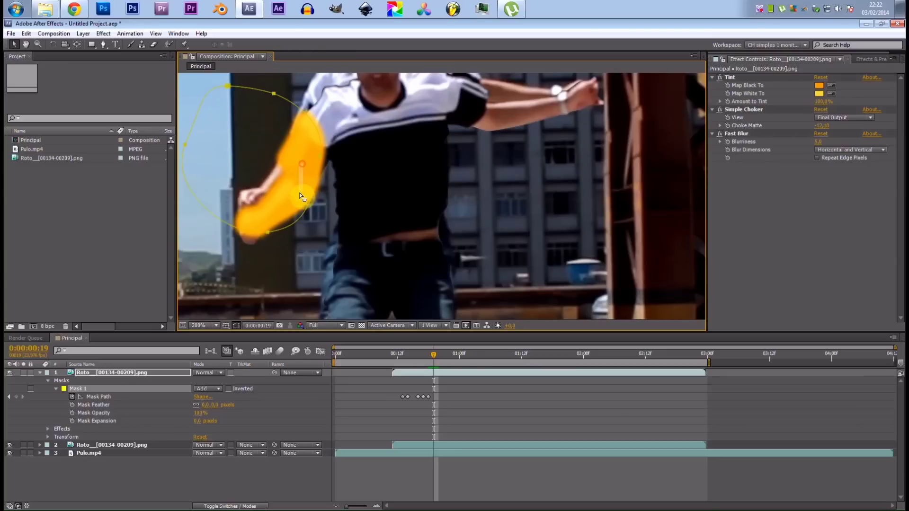
pyautogui.doubleClick(305, 193)
pyautogui.doubleClick(321, 156)
pyautogui.click(254, 337)
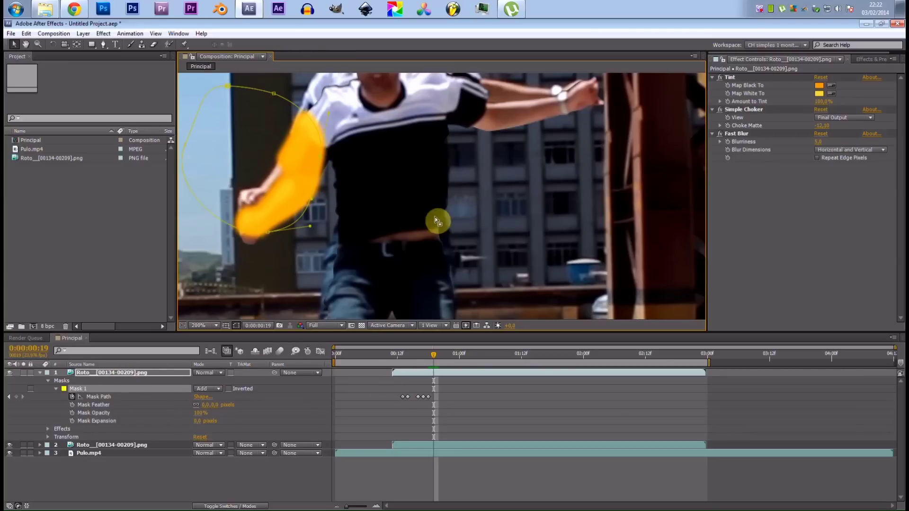
pyautogui.doubleClick(320, 156)
pyautogui.moveTo(291, 137); pyautogui.dragTo(285, 193)
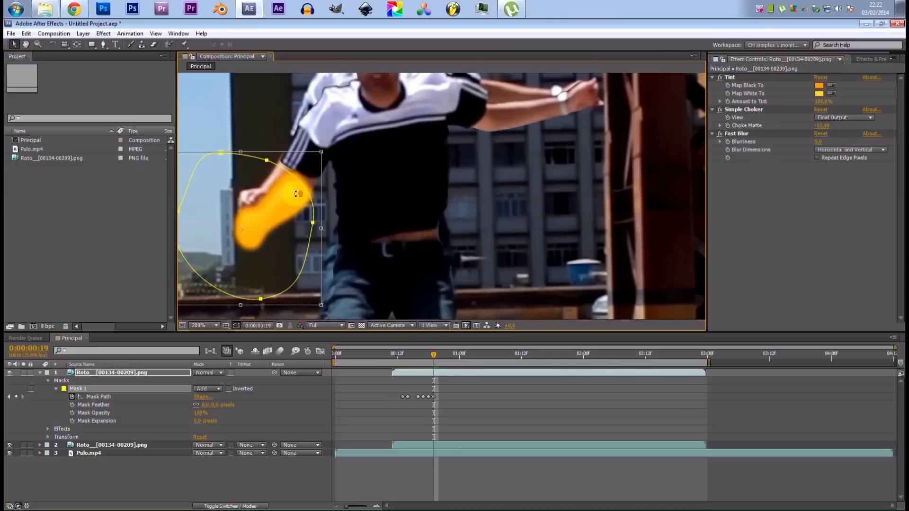
pyautogui.press('Return')
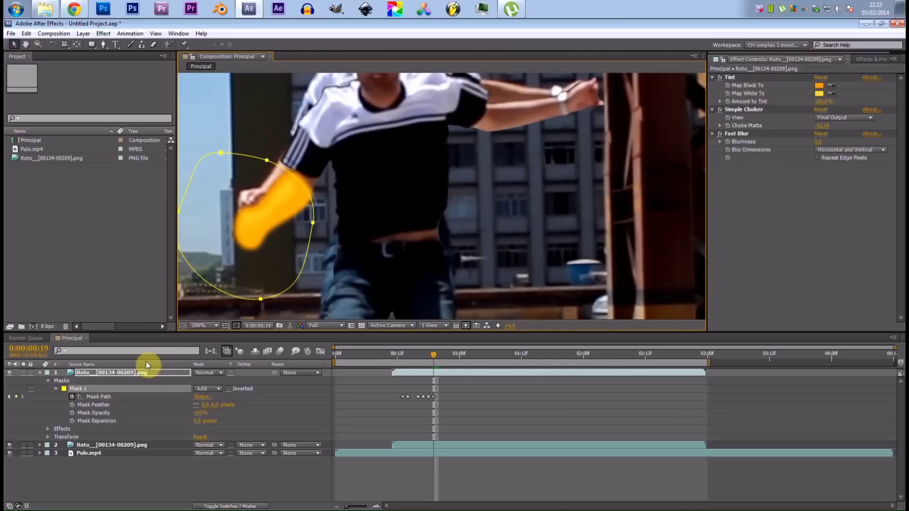
pyautogui.press('Return')
# Step: At 0:00:00:20, move Mask 1 down to keep following the descending forearm
pyautogui.moveTo(281, 214); pyautogui.dragTo(353, 195)
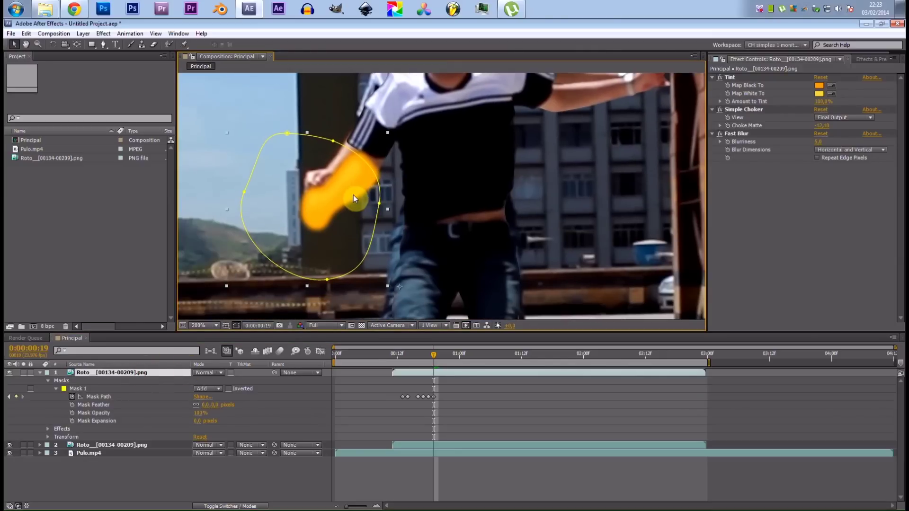
pyautogui.scroll(-2, 355, 185)
pyautogui.scroll(2, 363, 199)
pyautogui.press('pagedown')
pyautogui.hotkey('ctrl', 't')
pyautogui.moveTo(360, 156); pyautogui.dragTo(355, 217)
# Step: At 0:00:01:00, reposition Mask 1 over the bent arm and pull its inner and lower points to the forearm's outline
pyautogui.press('pagedown')
pyautogui.press('pagedown')
pyautogui.press('pagedown')
pyautogui.press('pagedown')
pyautogui.moveTo(414, 249); pyautogui.dragTo(429, 160)
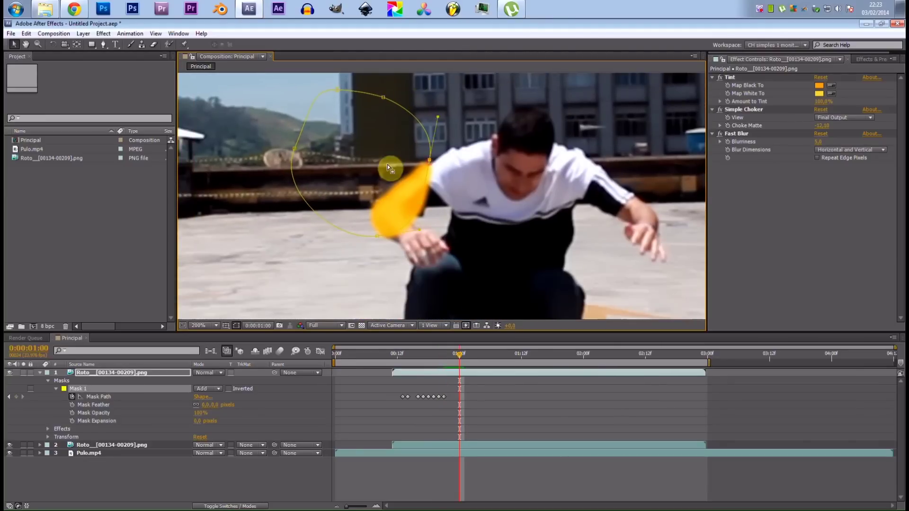
pyautogui.moveTo(356, 161); pyautogui.dragTo(375, 144)
pyautogui.doubleClick(485, 252)
pyautogui.click(353, 242)
pyautogui.moveTo(334, 241); pyautogui.dragTo(325, 192)
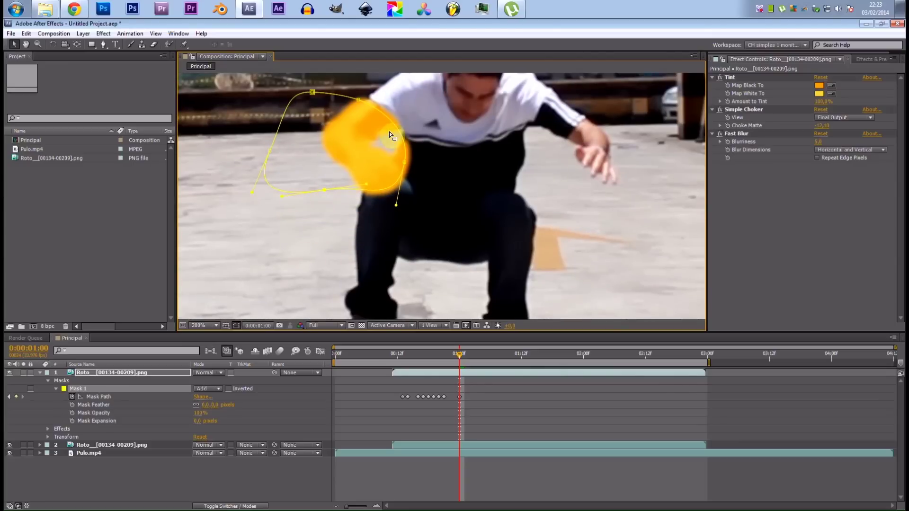
pyautogui.moveTo(404, 162); pyautogui.dragTo(395, 173)
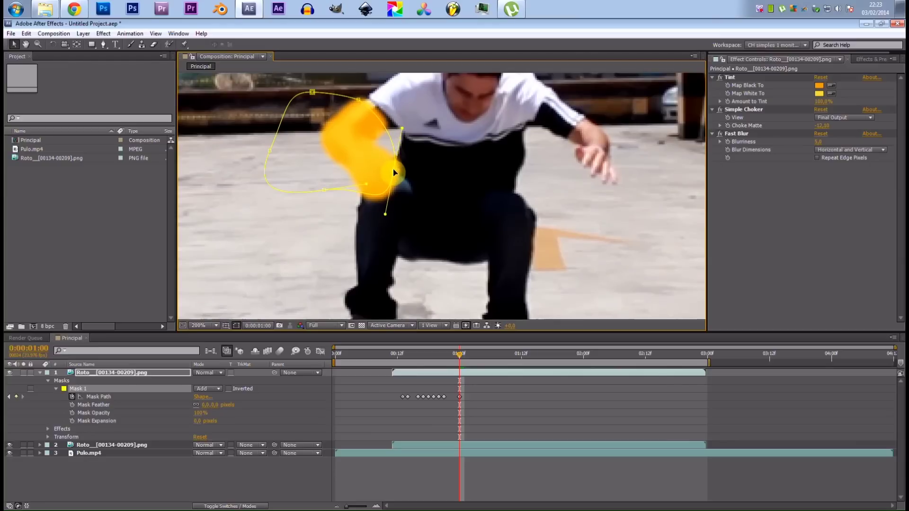
# Step: At 0:00:01:01, adjust the inner edge of Mask 1 to fit the crouching man's bent arm
pyautogui.moveTo(490, 285); pyautogui.dragTo(463, 259)
pyautogui.press('pagedown')
pyautogui.moveTo(368, 145); pyautogui.dragTo(395, 148)
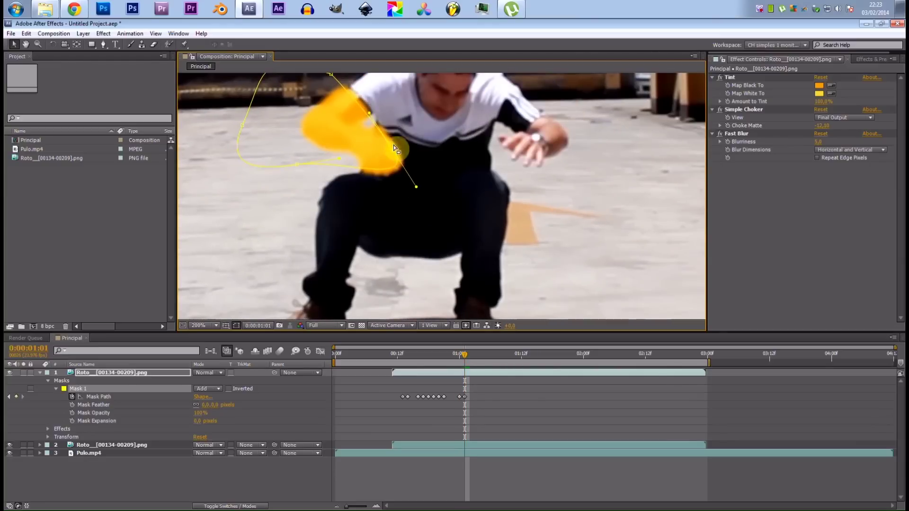
pyautogui.moveTo(371, 191); pyautogui.dragTo(365, 242)
# Step: At 0:00:01:02, stretch the points of Mask 1 to enclose the forearm and hand in front of the torso
pyautogui.press('pagedown')
pyautogui.moveTo(388, 201); pyautogui.dragTo(412, 195)
pyautogui.moveTo(434, 231); pyautogui.dragTo(427, 192)
pyautogui.moveTo(309, 141); pyautogui.dragTo(303, 173)
pyautogui.moveTo(491, 202); pyautogui.dragTo(491, 185)
pyautogui.moveTo(426, 172); pyautogui.dragTo(429, 187)
# Step: With only the untinted roto layer showing, place composition marker 1 at 0:00:01:07 and restore the normal layer visibility
pyautogui.click(89, 372)
pyautogui.click(10, 373)
pyautogui.click(23, 445)
pyautogui.moveTo(471, 354); pyautogui.dragTo(498, 388)
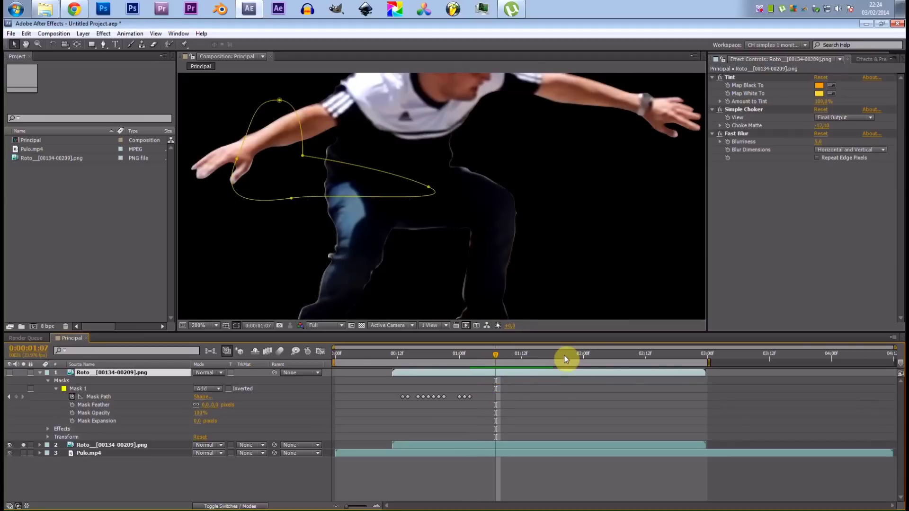
pyautogui.hotkey('shift', '1')
pyautogui.click(10, 373)
pyautogui.click(25, 445)
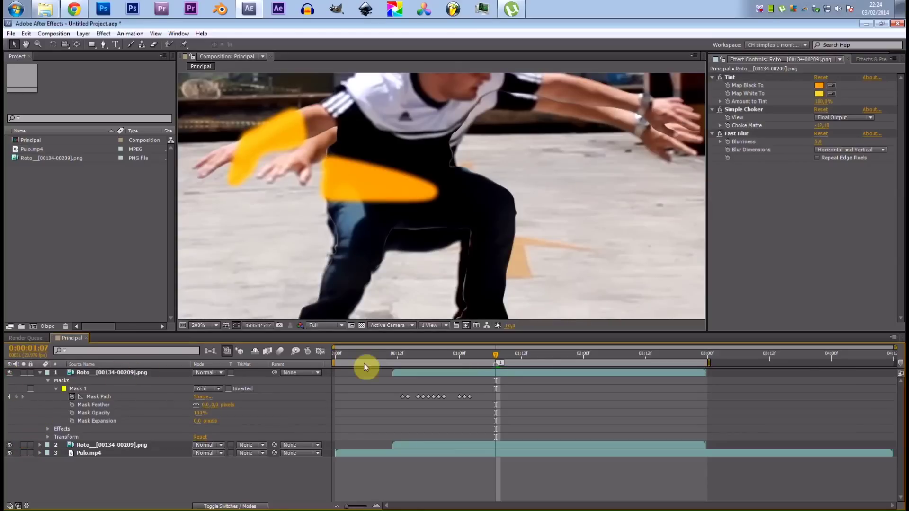
# Step: At 0:00:01:04, pull the points of Mask 1 back so it fits the forearm in front of the face
pyautogui.click(480, 358)
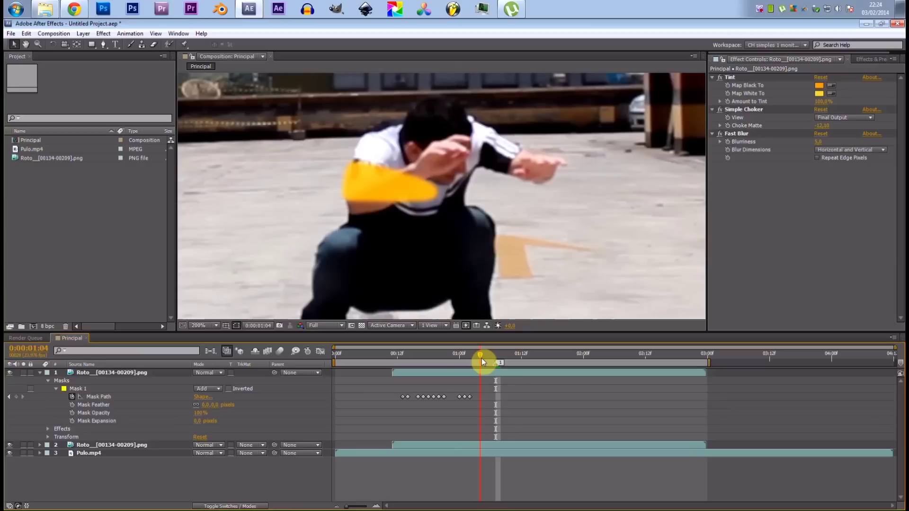
pyautogui.click(459, 401)
pyautogui.click(429, 187)
pyautogui.moveTo(429, 187); pyautogui.dragTo(340, 202)
pyautogui.click(465, 139)
pyautogui.moveTo(427, 127); pyautogui.dragTo(423, 144)
# Step: At 0:00:01:05, move Mask 1 onto the arm swinging outward
pyautogui.press('pagedown')
pyautogui.doubleClick(380, 169)
pyautogui.moveTo(361, 193); pyautogui.dragTo(258, 202)
pyautogui.doubleClick(365, 182)
pyautogui.click(303, 178)
# Step: At 0:00:01:06, reshape the points of Mask 1 around the extended forearm
pyautogui.press('pagedown')
pyautogui.doubleClick(344, 193)
pyautogui.moveTo(371, 151); pyautogui.dragTo(384, 166)
pyautogui.moveTo(304, 168); pyautogui.dragTo(322, 128)
pyautogui.moveTo(341, 164); pyautogui.dragTo(354, 136)
pyautogui.moveTo(261, 207); pyautogui.dragTo(293, 174)
pyautogui.click(322, 128)
# Step: At 0:00:01:07, move Mask 1 onto the outstretched forearm and refine its points along the arm
pyautogui.press('pagedown')
pyautogui.moveTo(407, 154); pyautogui.dragTo(510, 172)
pyautogui.moveTo(362, 178); pyautogui.dragTo(367, 162)
pyautogui.doubleClick(424, 147)
pyautogui.moveTo(424, 146); pyautogui.dragTo(395, 100)
pyautogui.doubleClick(360, 119)
pyautogui.click(351, 151)
pyautogui.moveTo(322, 197); pyautogui.dragTo(323, 218)
pyautogui.moveTo(411, 184); pyautogui.dragTo(416, 157)
pyautogui.moveTo(388, 220); pyautogui.dragTo(386, 207)
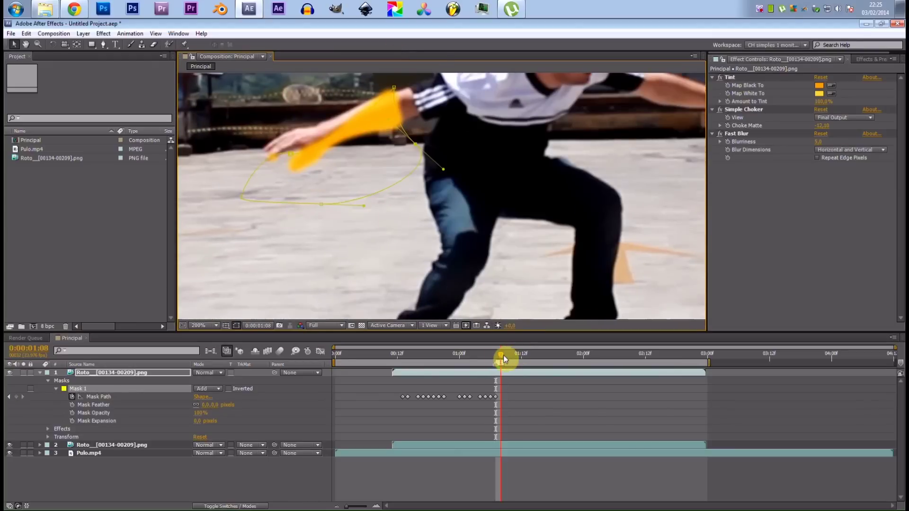
# Step: Set the work area from 0:00:00:11 to 0:00:01:08 and preview the masked forearm glow
pyautogui.press('n')
pyautogui.click(393, 354)
pyautogui.press('b')
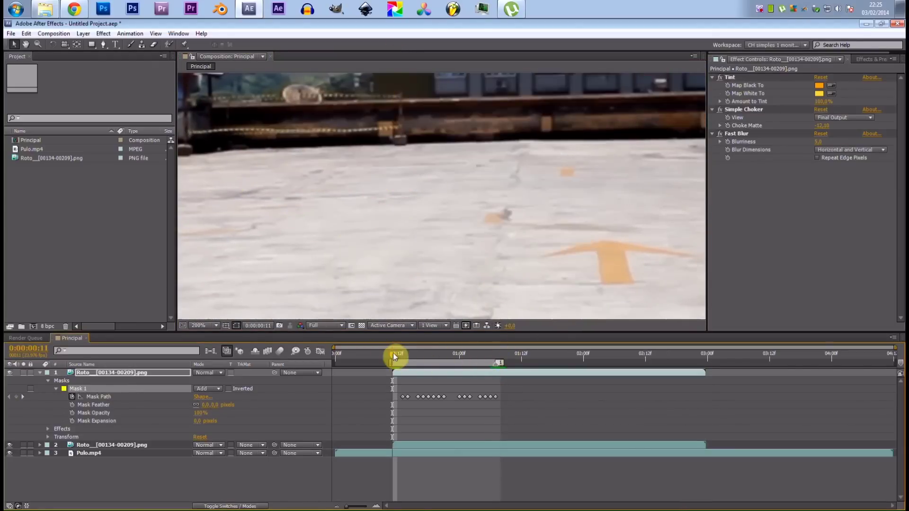
pyautogui.press('KP_0')
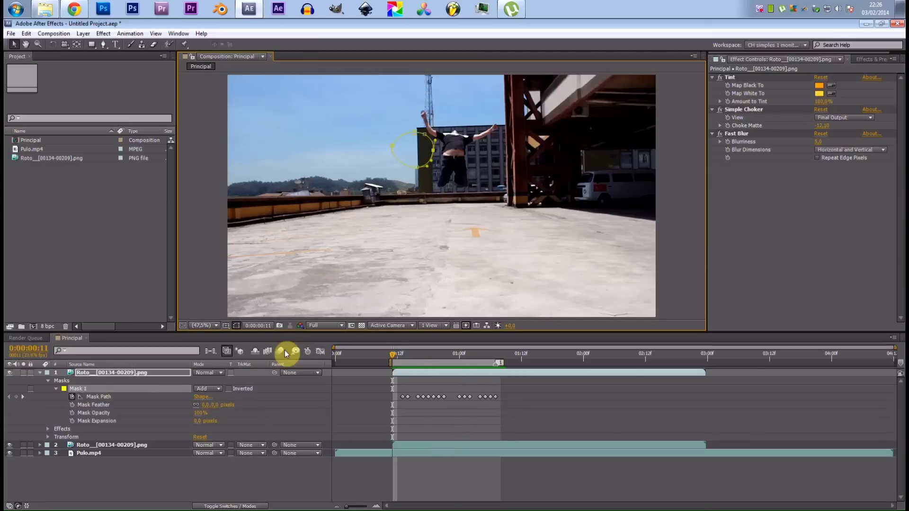
# Step: At 0:00:00:12, reshape Mask 1 around the raised forearm and clear the selection
pyautogui.scroll(3, 522, 172)
pyautogui.press('pagedown')
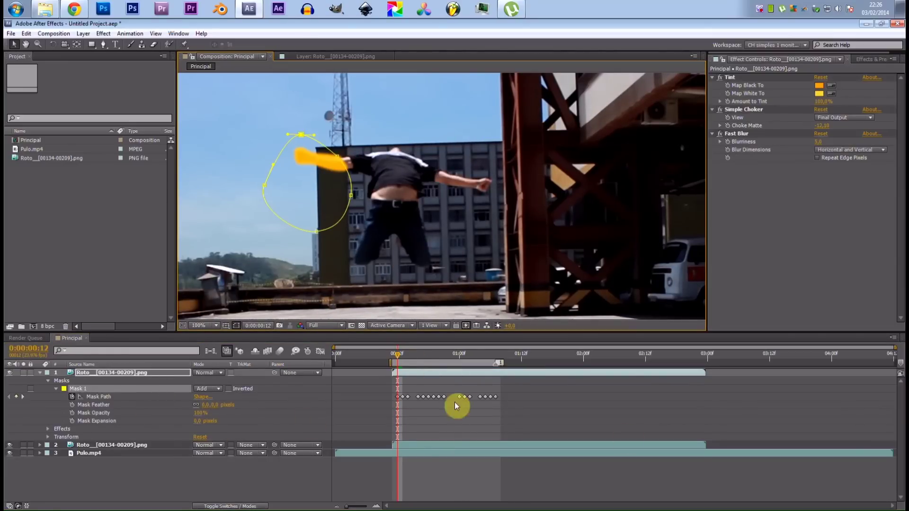
pyautogui.click(518, 416)
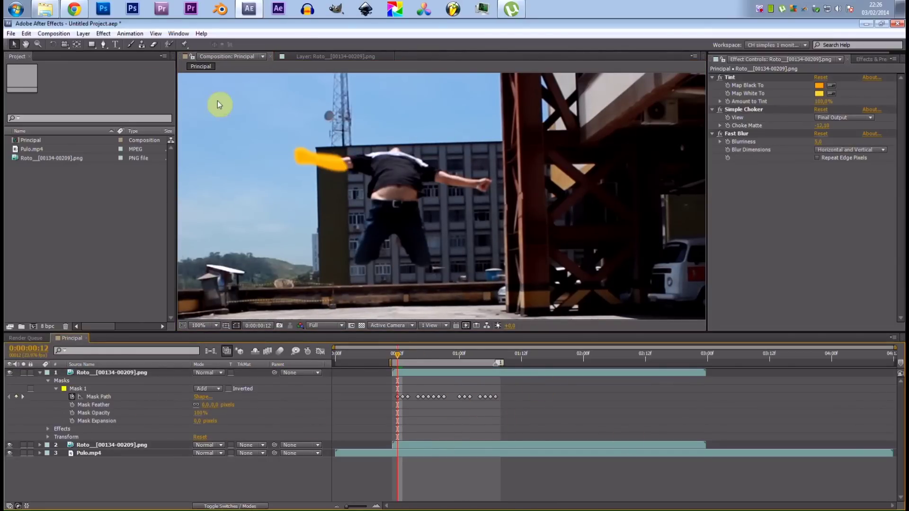
# Step: At 0:00:00:12, draw a closed Pen mask around the jumper's other forearm and fist on the top roto layer
pyautogui.click(98, 45)
pyautogui.click(102, 46)
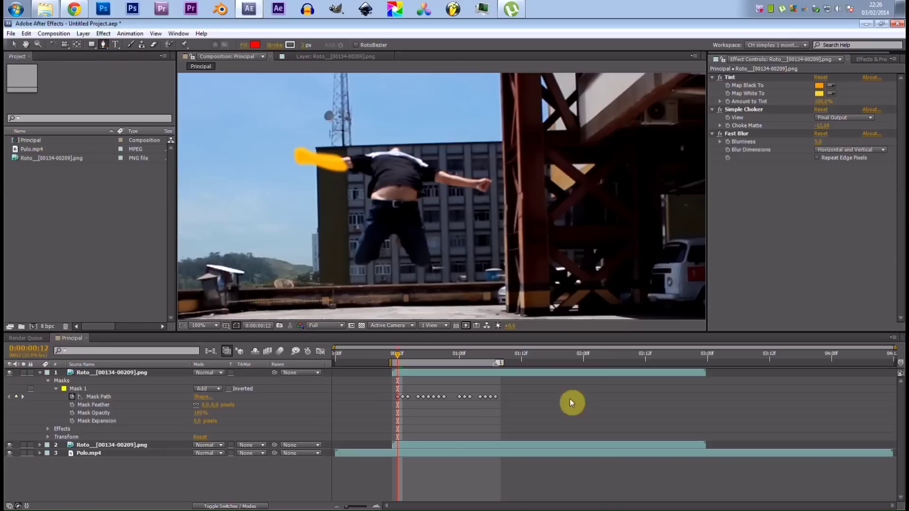
pyautogui.click(502, 374)
pyautogui.scroll(1, 474, 122)
pyautogui.moveTo(526, 146); pyautogui.dragTo(375, 213)
pyautogui.scroll(1, 428, 186)
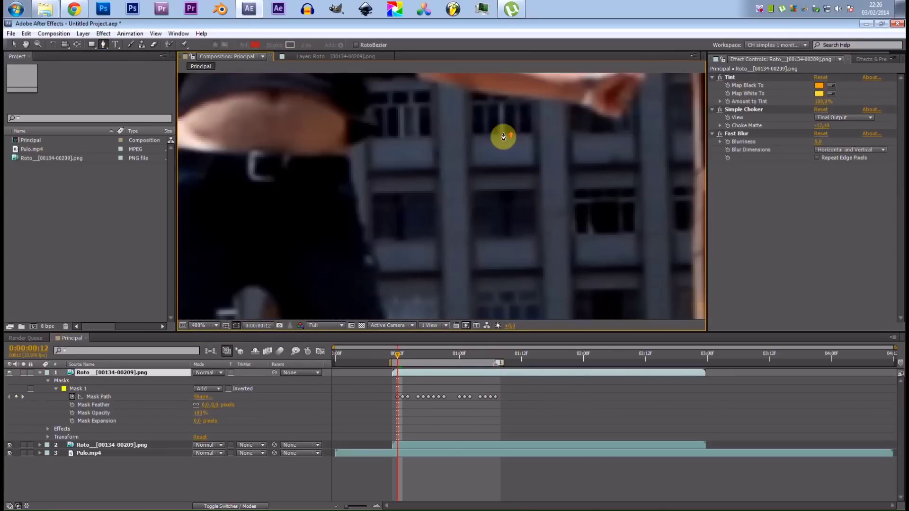
pyautogui.moveTo(504, 136); pyautogui.dragTo(446, 203)
pyautogui.click(413, 118)
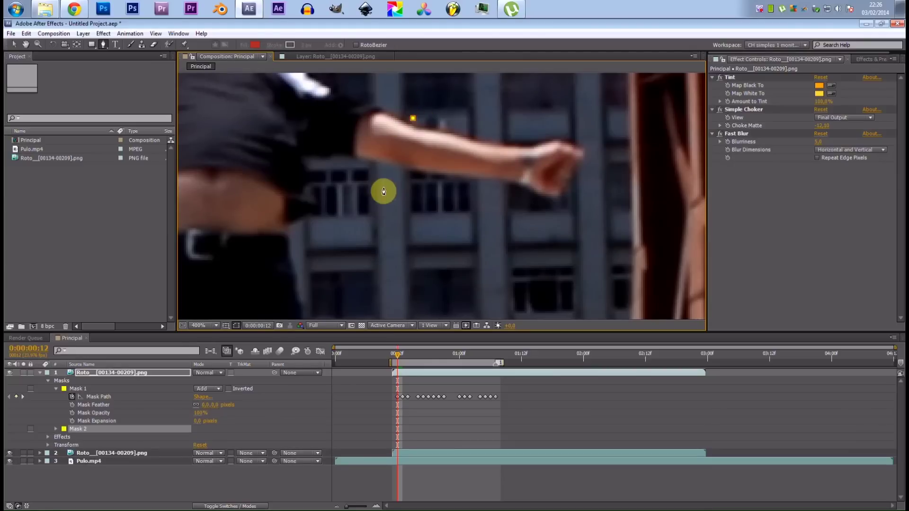
pyautogui.moveTo(406, 192); pyautogui.dragTo(432, 203)
pyautogui.moveTo(531, 206); pyautogui.dragTo(595, 176)
pyautogui.moveTo(594, 131); pyautogui.dragTo(557, 118)
pyautogui.moveTo(476, 124); pyautogui.dragTo(445, 124)
pyautogui.click(411, 119)
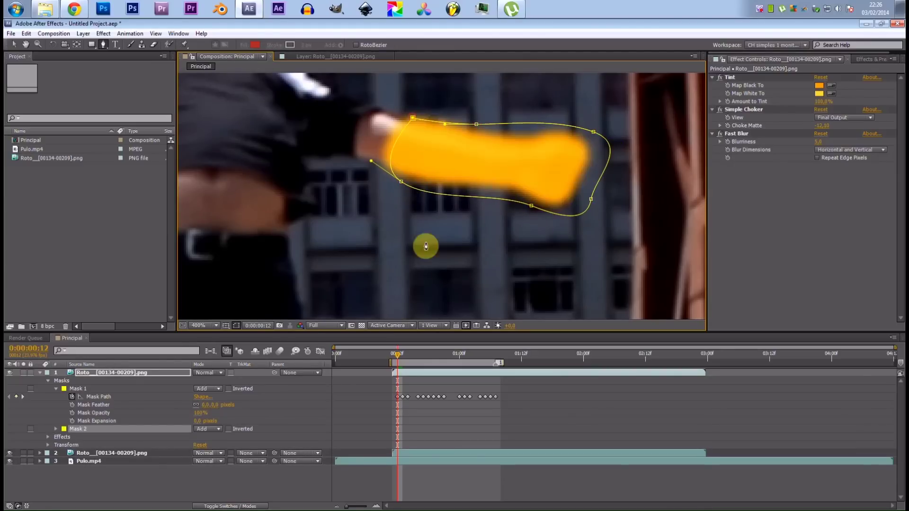
# Step: Expand Mask 2 and start keyframing its Mask Path at 0:00:00:12
pyautogui.scroll(-2, 450, 244)
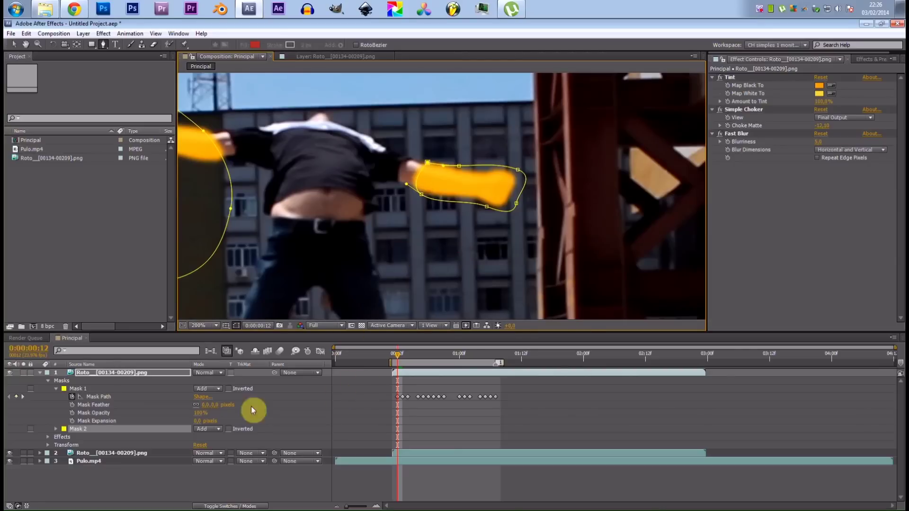
pyautogui.click(55, 429)
pyautogui.click(72, 437)
pyautogui.scroll(2, 410, 391)
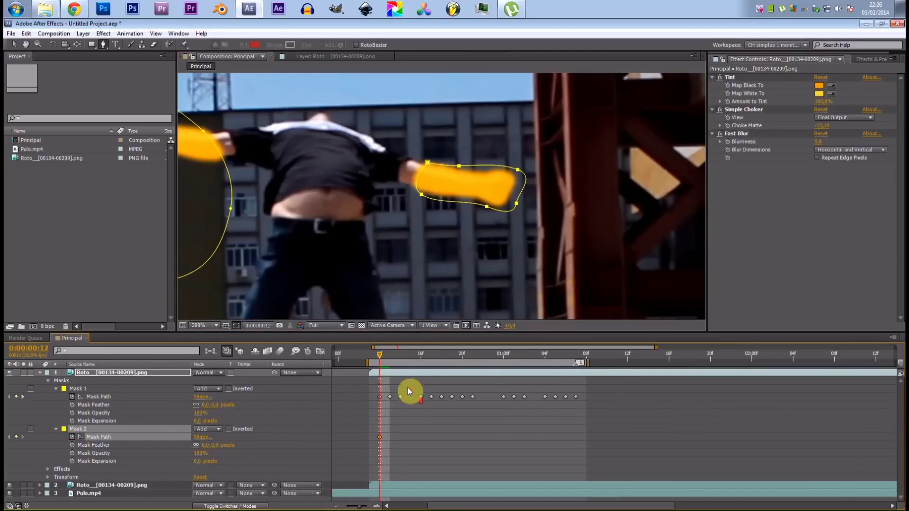
# Step: At 0:00:00:13, transform Mask 2 to fit the lowered forearm
pyautogui.click(389, 356)
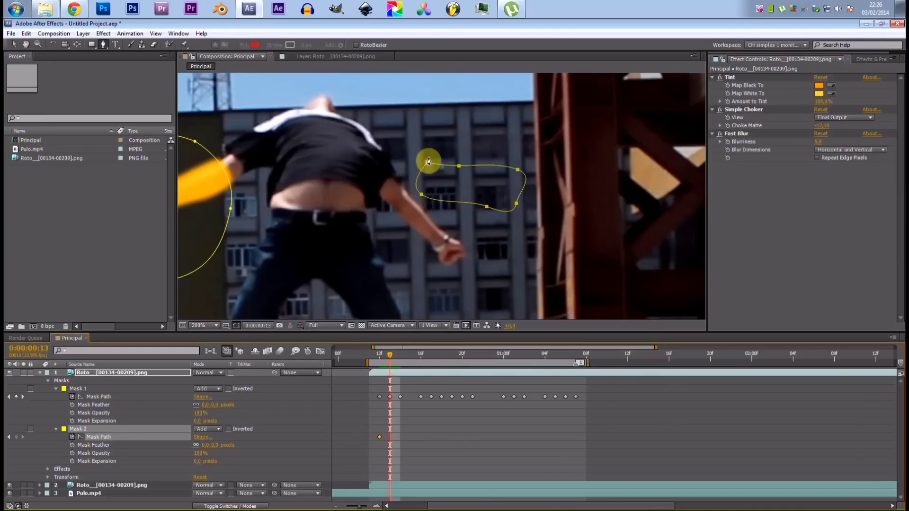
pyautogui.press('v')
pyautogui.doubleClick(459, 168)
pyautogui.moveTo(458, 225); pyautogui.dragTo(373, 214)
pyautogui.press('Return')
# Step: At 0:00:00:14, transform Mask 2 again to follow the forearm
pyautogui.press('pagedown')
pyautogui.doubleClick(409, 191)
pyautogui.moveTo(410, 230); pyautogui.dragTo(428, 234)
pyautogui.press('Return')
# Step: At 0:00:00:17, rotate and shift Mask 2 to align with the forearm
pyautogui.press('pagedown')
pyautogui.press('pagedown')
pyautogui.press('pagedown')
pyautogui.doubleClick(401, 203)
pyautogui.moveTo(496, 287); pyautogui.dragTo(517, 252)
pyautogui.moveTo(462, 247); pyautogui.dragTo(467, 248)
pyautogui.press('Return')
pyautogui.scroll(-4, 581, 149)
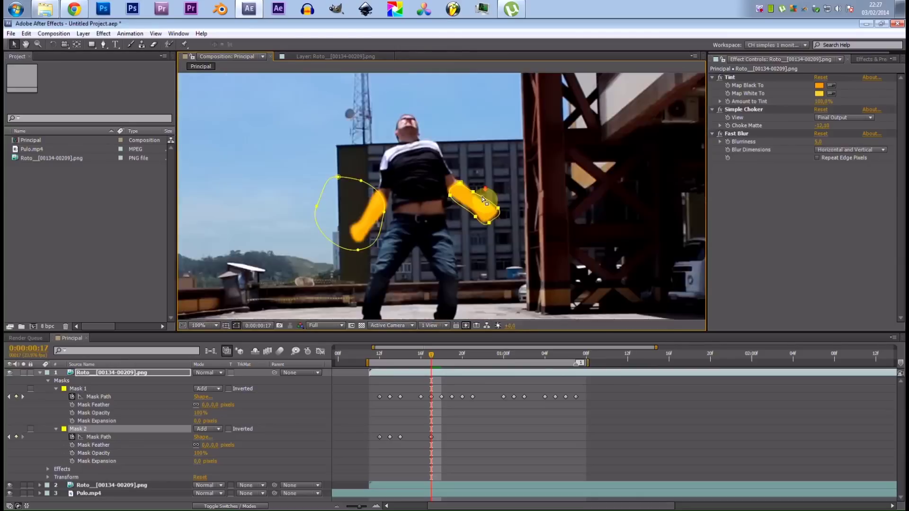
# Step: At 0:00:00:18, move and rotate Mask 2 to follow the rising forearm
pyautogui.scroll(4, 483, 197)
pyautogui.press('pagedown')
pyautogui.doubleClick(448, 193)
pyautogui.moveTo(493, 246); pyautogui.dragTo(524, 225)
pyautogui.moveTo(582, 235); pyautogui.dragTo(581, 211)
pyautogui.press('Return')
# Step: At 0:00:00:19, reposition and rotate Mask 2 over the forearm
pyautogui.press('pagedown')
pyautogui.doubleClick(471, 186)
pyautogui.moveTo(502, 211); pyautogui.dragTo(525, 195)
pyautogui.moveTo(575, 227); pyautogui.dragTo(573, 209)
pyautogui.press('Return')
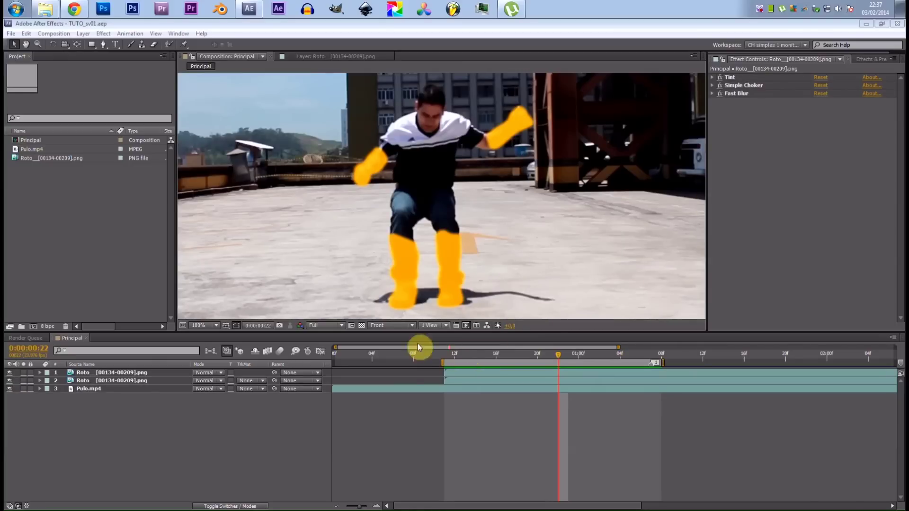
# Step: Reveal the keyframed properties of all masks on the top roto layer and expand Mask 1's settings at 0:00:00:17
pyautogui.click(168, 373)
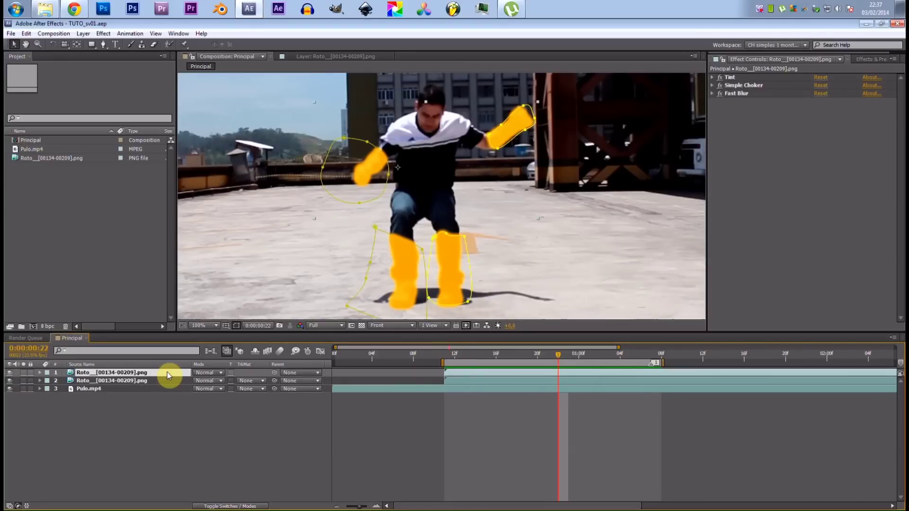
pyautogui.press('u')
pyautogui.moveTo(450, 354); pyautogui.dragTo(504, 365)
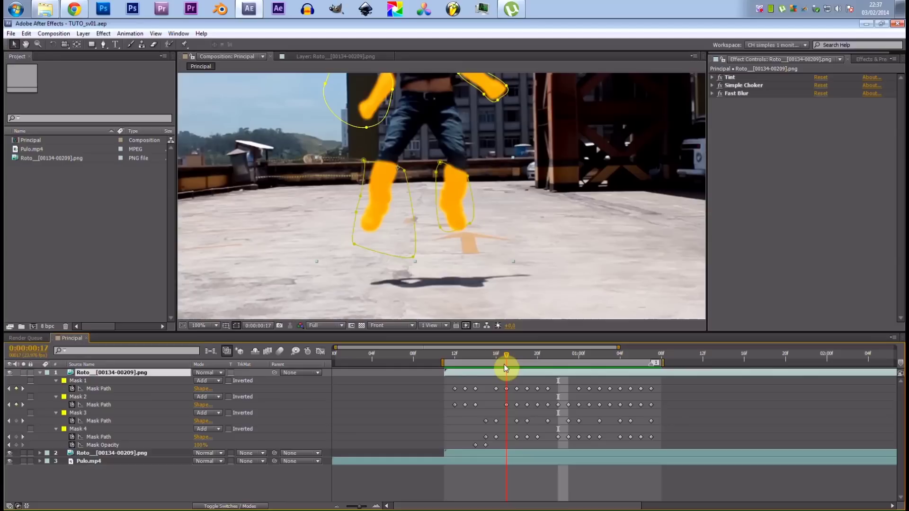
pyautogui.click(56, 381)
pyautogui.click(56, 382)
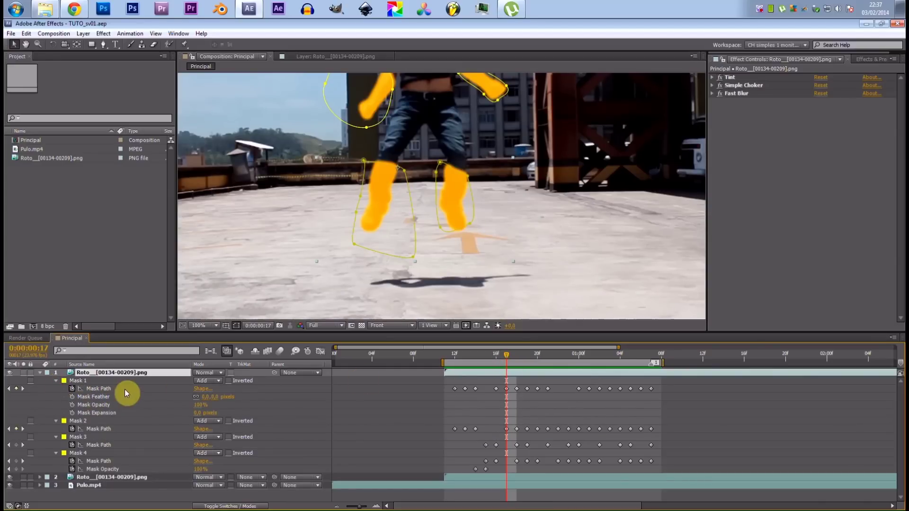
# Step: Go to 0:00:00:19 and examine how the masks cover the forearms and lower legs
pyautogui.moveTo(506, 359); pyautogui.dragTo(527, 357)
pyautogui.click(353, 185)
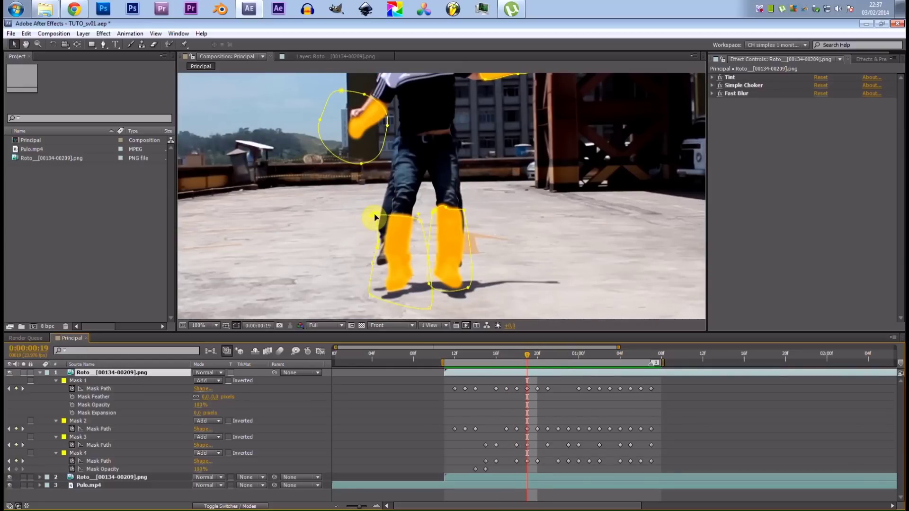
pyautogui.click(375, 217)
pyautogui.click(523, 351)
pyautogui.scroll(-2, 445, 225)
pyautogui.scroll(2, 406, 248)
pyautogui.scroll(-2, 402, 187)
pyautogui.scroll(2, 391, 211)
pyautogui.scroll(3, 391, 211)
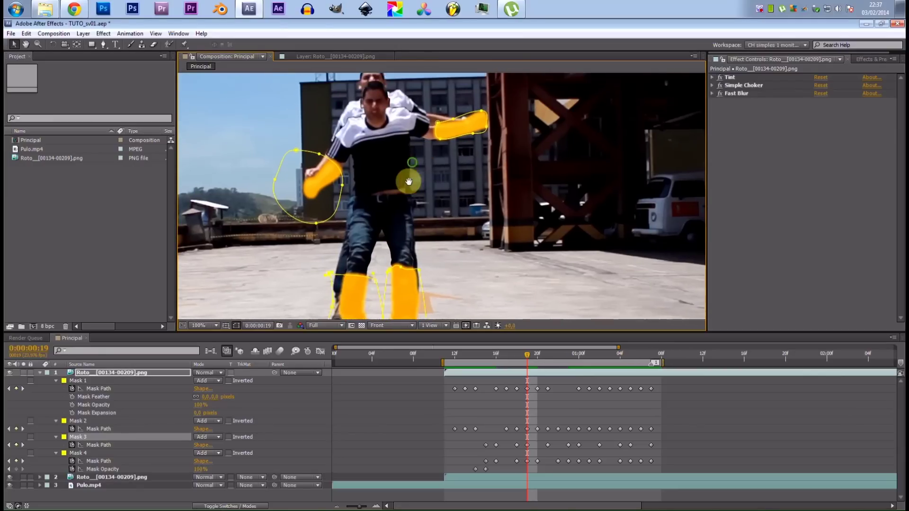
pyautogui.moveTo(399, 218); pyautogui.dragTo(446, 126)
pyautogui.scroll(-1, 445, 126)
pyautogui.moveTo(433, 215)
pyautogui.mouseDown()
pyautogui.moveTo(432, 143)
pyautogui.moveTo(421, 219)
pyautogui.mouseUp()
pyautogui.moveTo(419, 145); pyautogui.dragTo(420, 201)
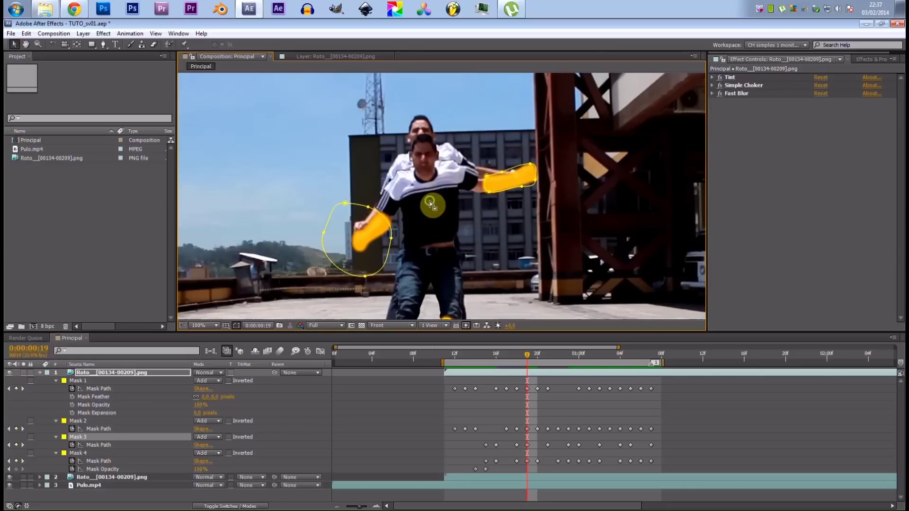
# Step: Collapse the top roto layer, check the masked arms and legs, and preview the work area
pyautogui.click(155, 373)
pyautogui.click(41, 373)
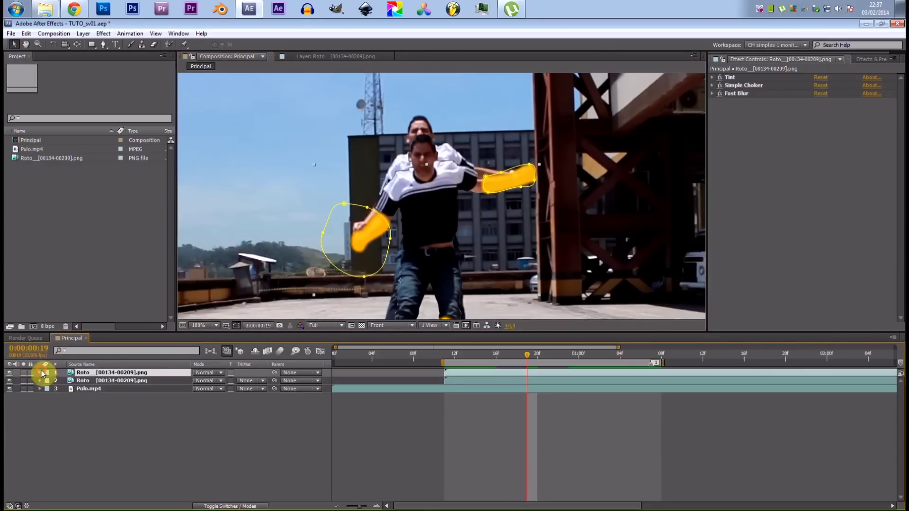
pyautogui.moveTo(433, 144); pyautogui.dragTo(433, 221)
pyautogui.scroll(-1, 432, 128)
pyautogui.scroll(1, 434, 141)
pyautogui.scroll(1, 436, 146)
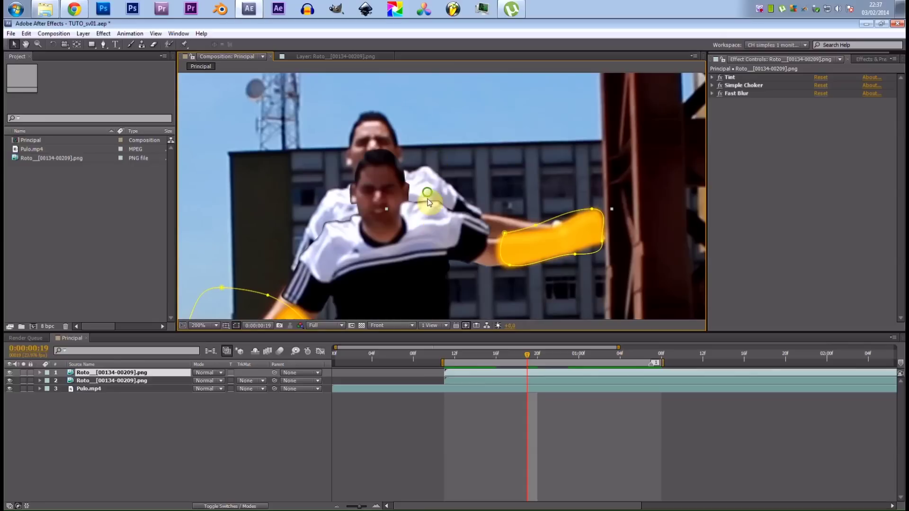
pyautogui.scroll(-2, 429, 203)
pyautogui.scroll(1, 427, 133)
pyautogui.moveTo(427, 132); pyautogui.dragTo(426, 118)
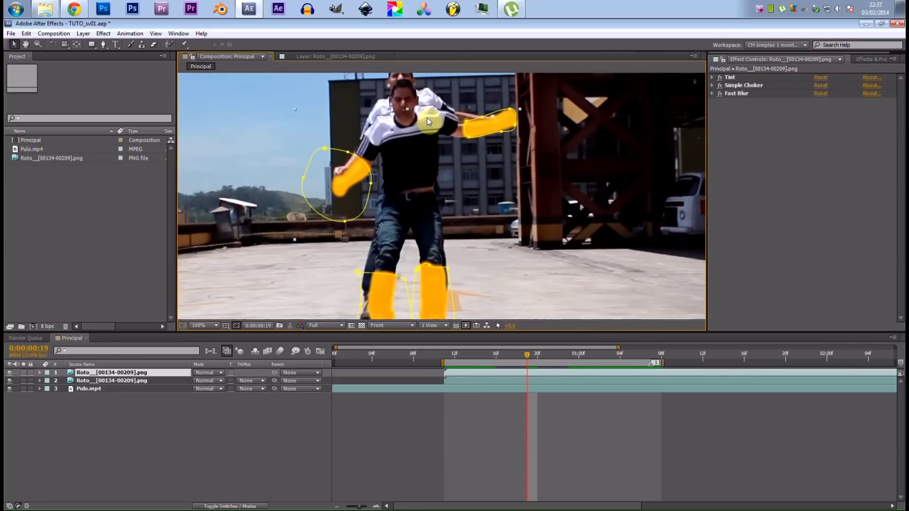
pyautogui.moveTo(492, 183); pyautogui.dragTo(488, 220)
pyautogui.scroll(-1, 506, 132)
pyautogui.scroll(1, 479, 195)
pyautogui.moveTo(478, 195); pyautogui.dragTo(500, 83)
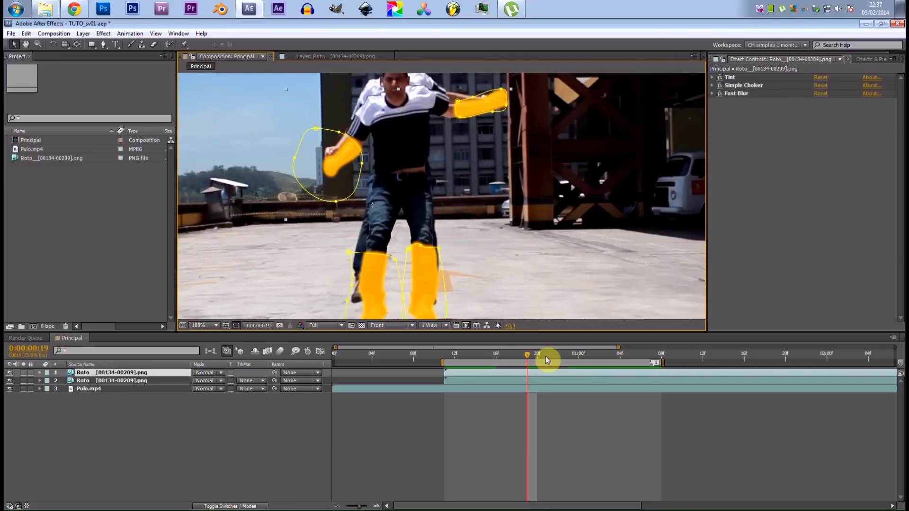
pyautogui.press('KP_0')
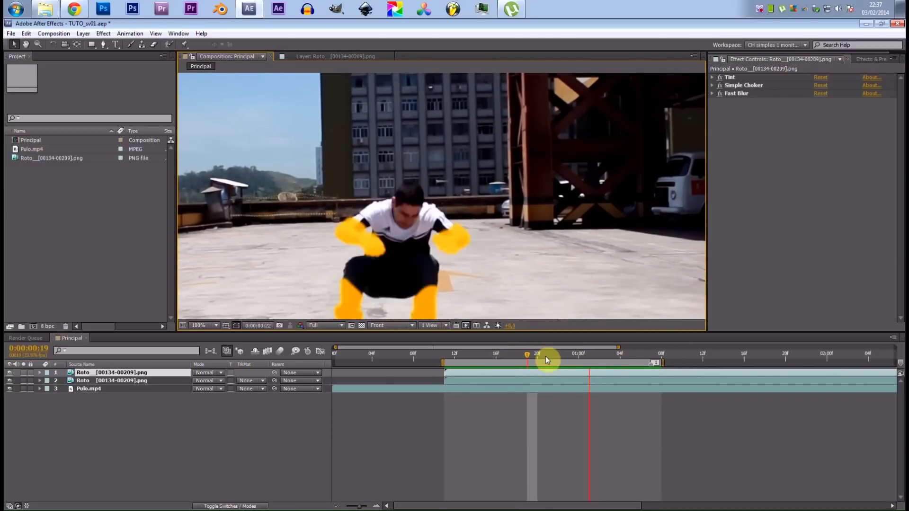
# Step: Apply the Turbulent Displace effect to the top roto layer
pyautogui.click(83, 34)
pyautogui.moveTo(111, 33)
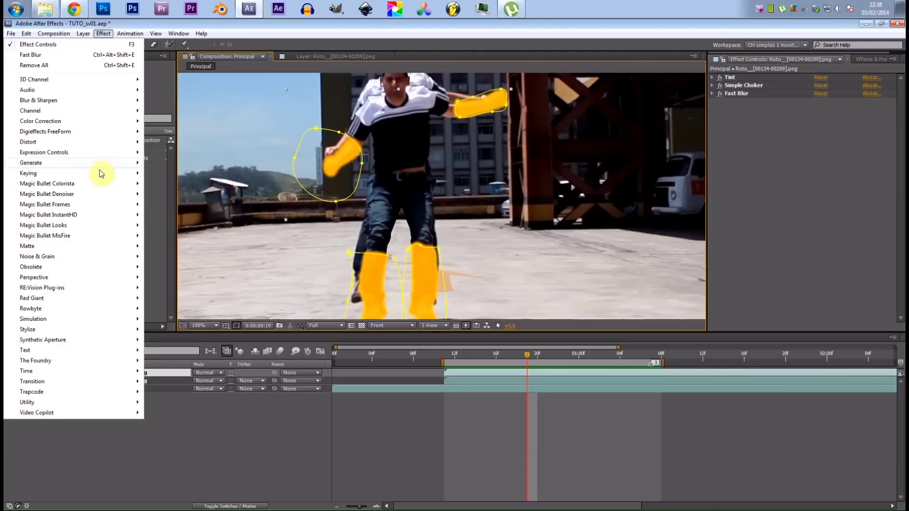
pyautogui.moveTo(49, 145)
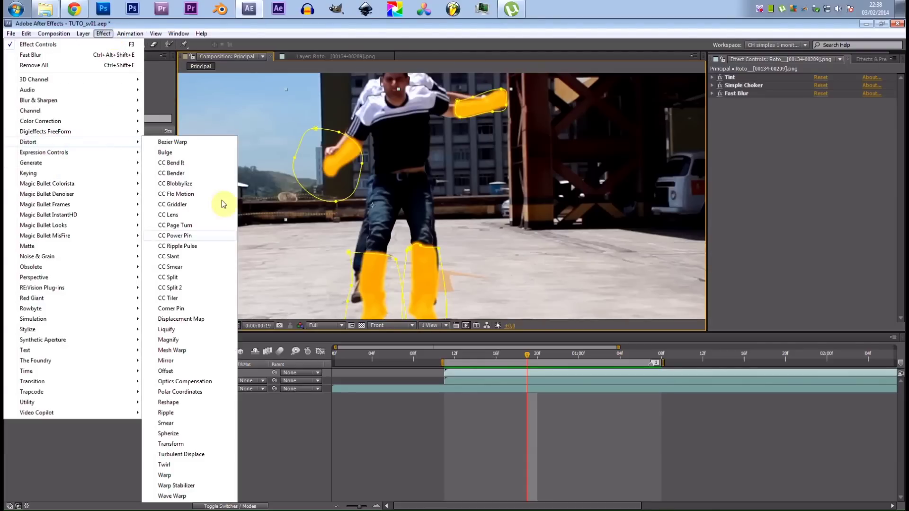
pyautogui.click(198, 449)
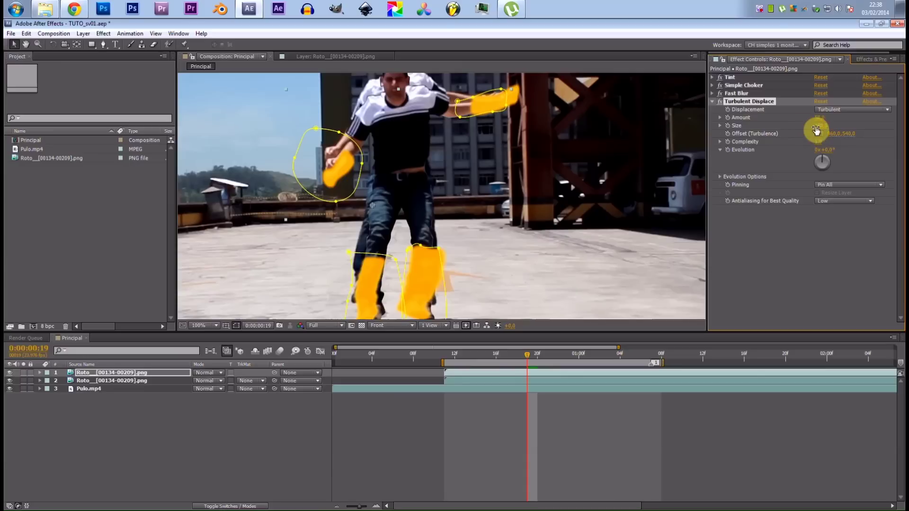
# Step: Set Turbulent Displace's Size to 5 and Amount to 121 for a finely ragged glow edge
pyautogui.write('20')
pyautogui.press('Return')
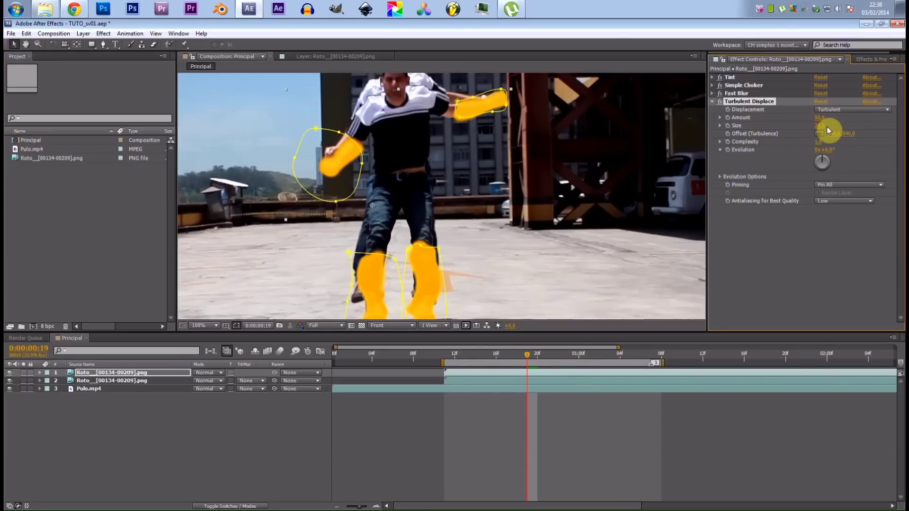
pyautogui.moveTo(818, 125); pyautogui.dragTo(816, 125)
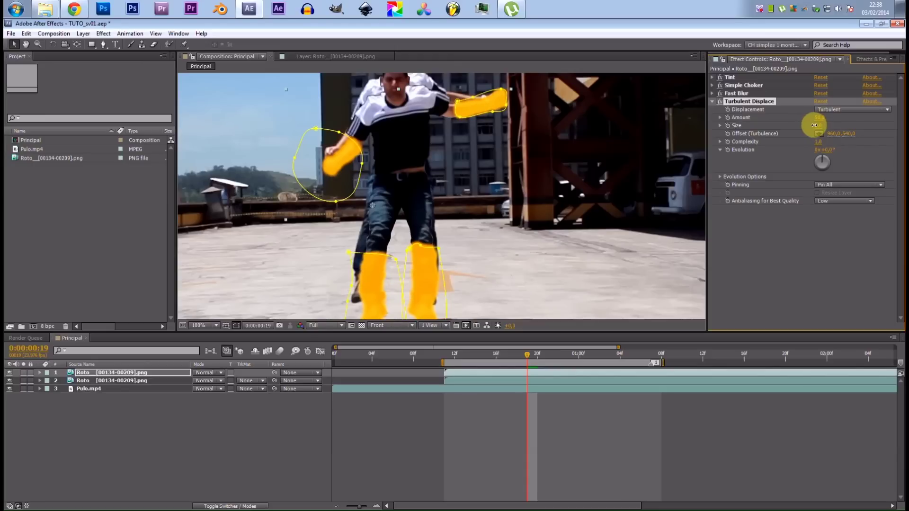
pyautogui.moveTo(815, 125); pyautogui.dragTo(816, 125)
pyautogui.moveTo(848, 116); pyautogui.dragTo(851, 116)
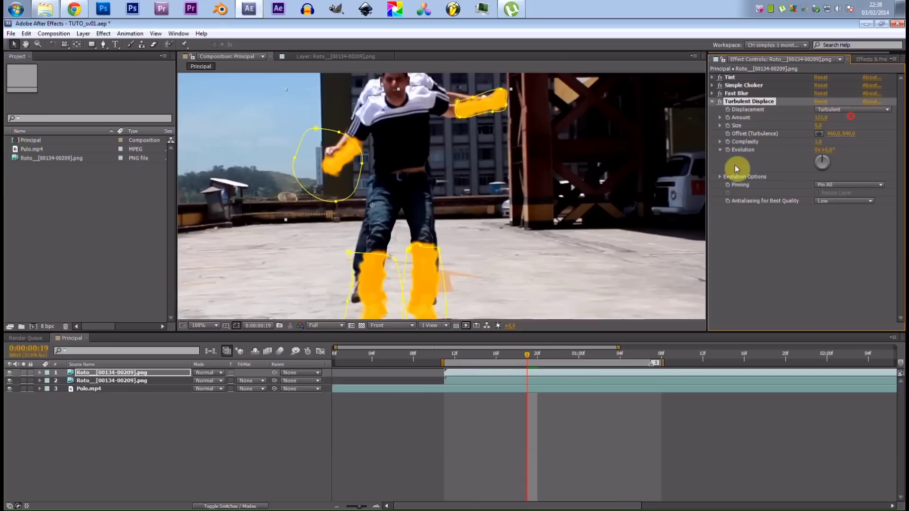
# Step: At 0:00:00:17, lower Simple Choker's Choke Matte to a stronger negative value so the glow spreads beyond the limbs
pyautogui.moveTo(523, 353)
pyautogui.mouseDown()
pyautogui.moveTo(488, 354)
pyautogui.moveTo(508, 356)
pyautogui.mouseUp()
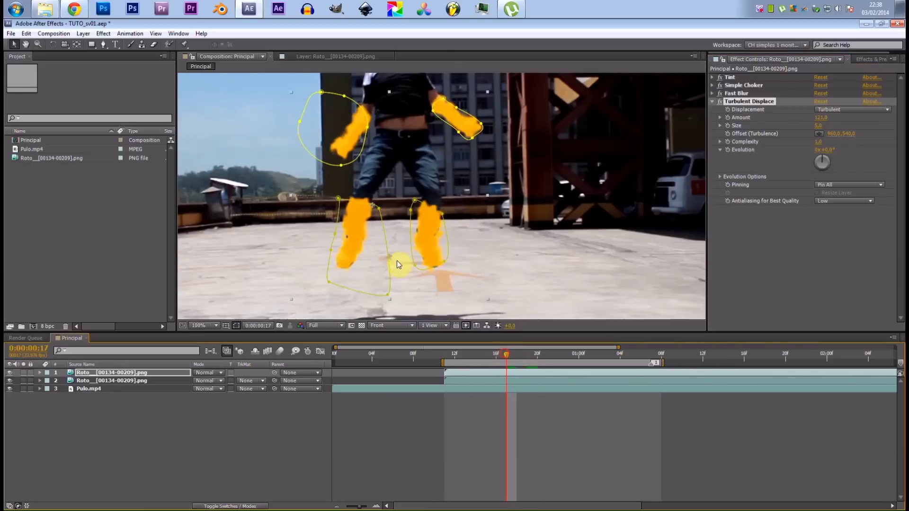
pyautogui.scroll(1, 400, 260)
pyautogui.scroll(-5, 452, 232)
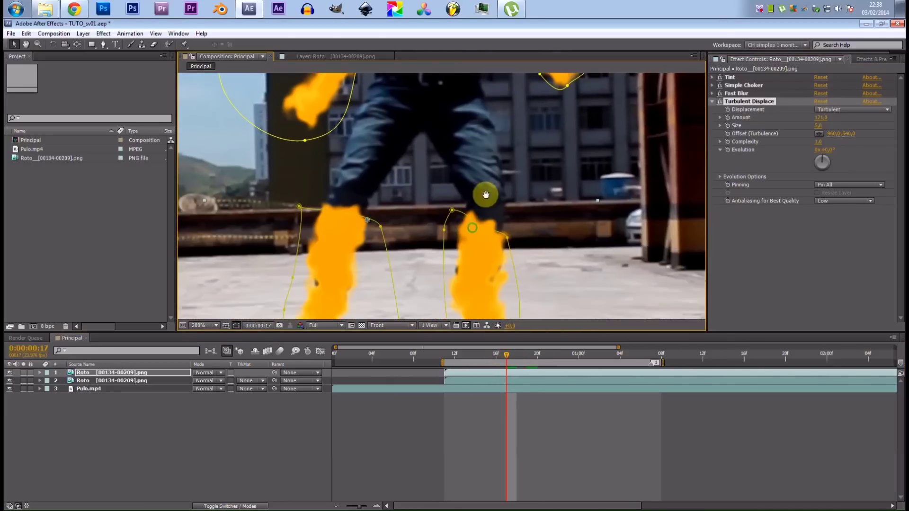
pyautogui.moveTo(460, 209); pyautogui.dragTo(455, 193)
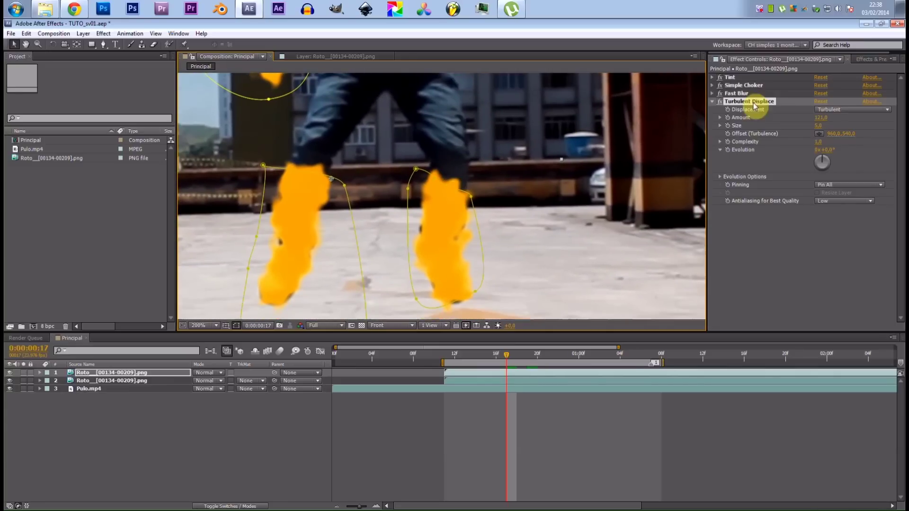
pyautogui.click(733, 85)
pyautogui.click(712, 86)
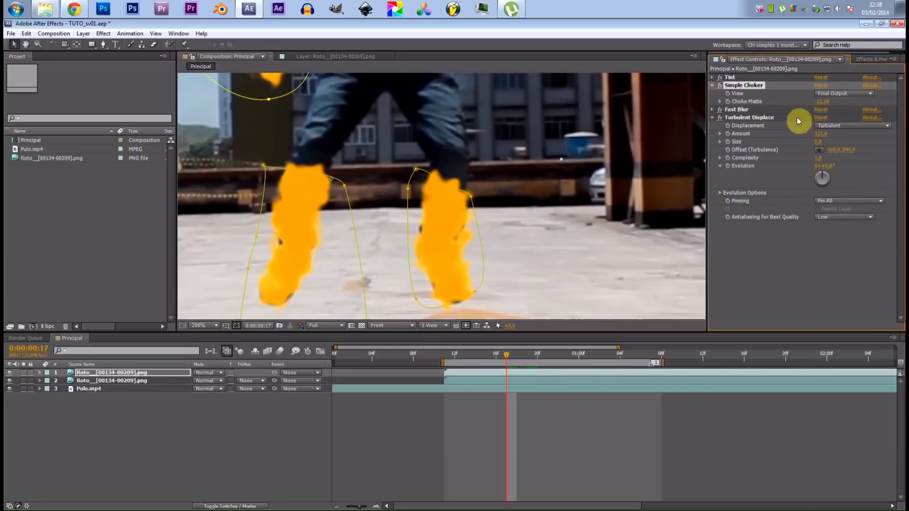
pyautogui.moveTo(817, 102); pyautogui.dragTo(813, 103)
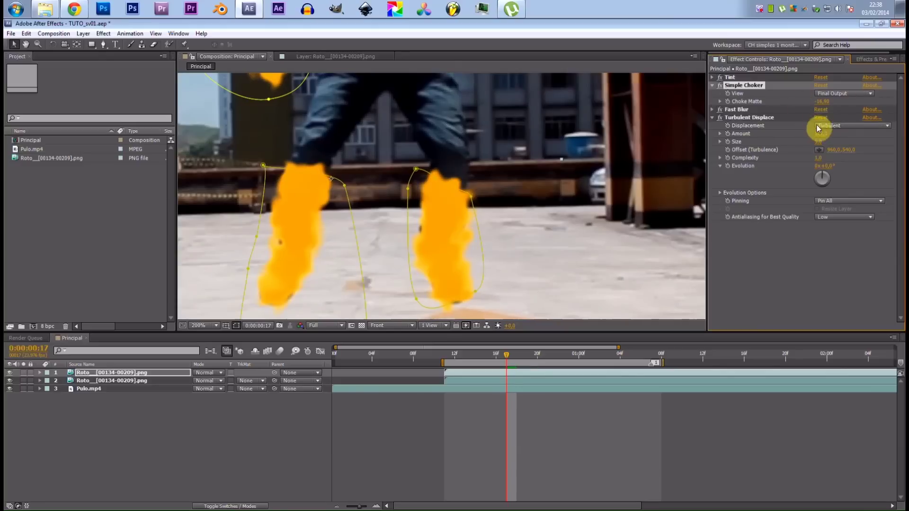
pyautogui.moveTo(822, 106); pyautogui.dragTo(680, 184)
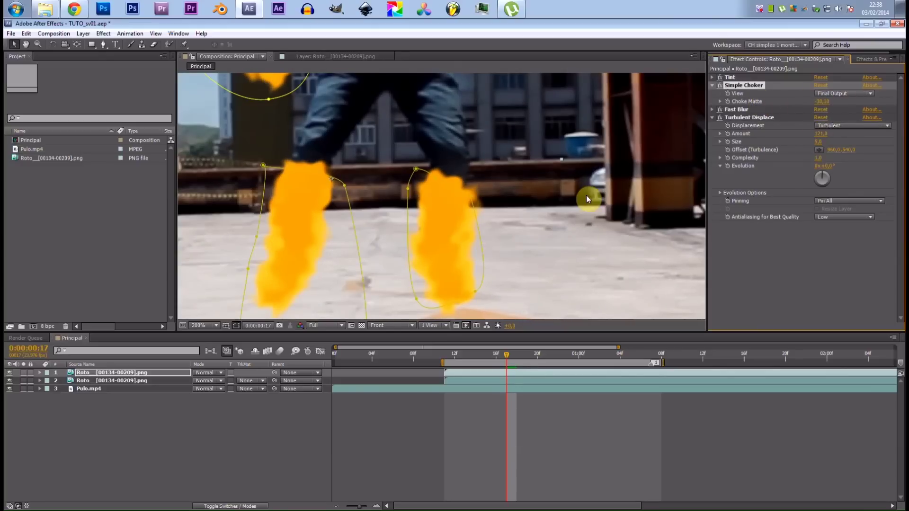
pyautogui.scroll(-2, 468, 178)
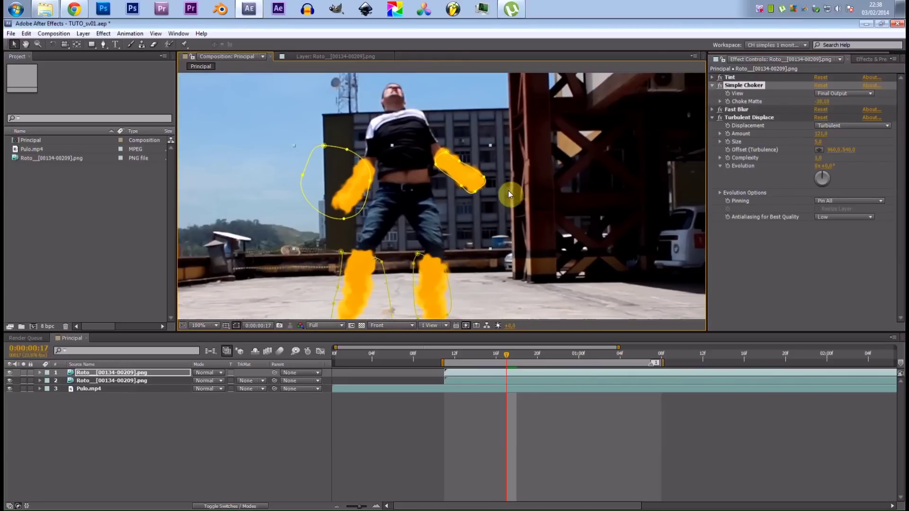
pyautogui.scroll(2, 506, 202)
# Step: Slightly raise Turbulent Displace's Amount on the top roto layer while checking the glow around the legs
pyautogui.click(738, 110)
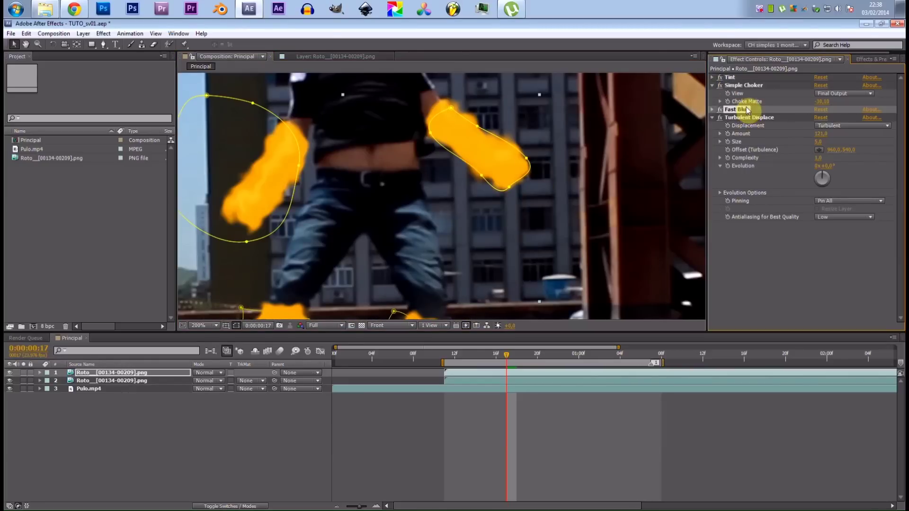
pyautogui.click(713, 109)
pyautogui.moveTo(535, 206); pyautogui.dragTo(591, 122)
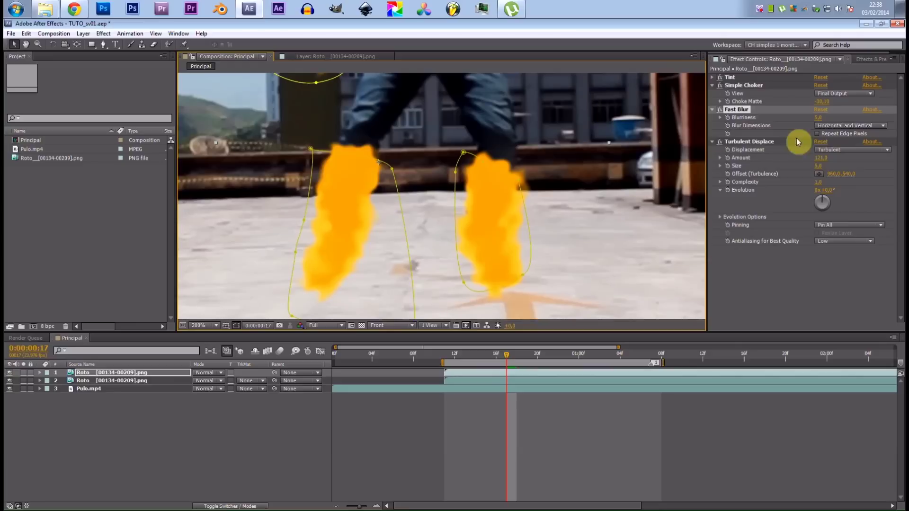
pyautogui.moveTo(826, 158); pyautogui.dragTo(823, 161)
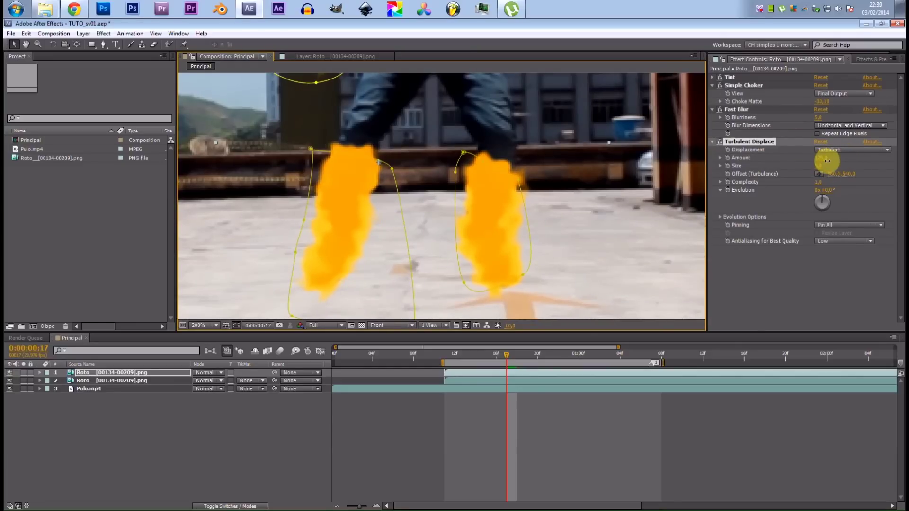
pyautogui.scroll(-2, 434, 228)
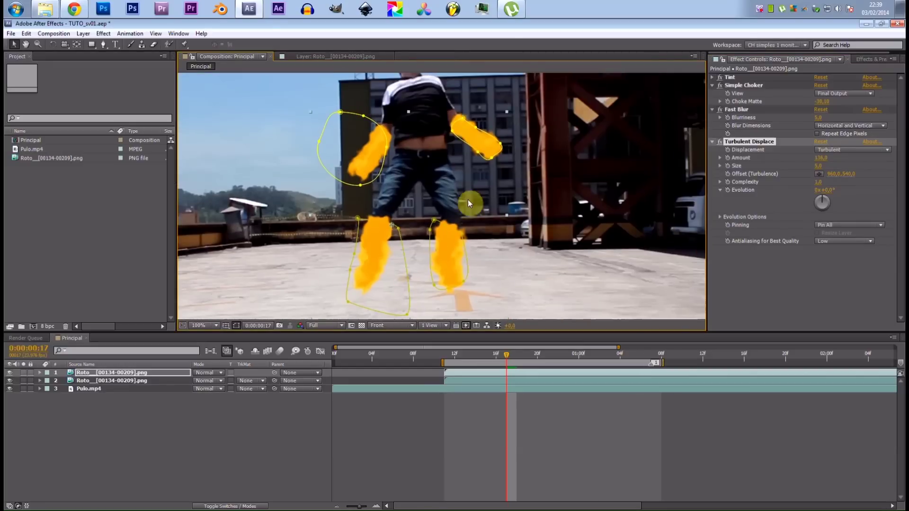
# Step: Try the Add blending mode on the top roto layer, compare it at 0:00:00:14, and restore Normal
pyautogui.click(122, 375)
pyautogui.moveTo(362, 207); pyautogui.dragTo(373, 181)
pyautogui.moveTo(478, 173); pyautogui.dragTo(465, 186)
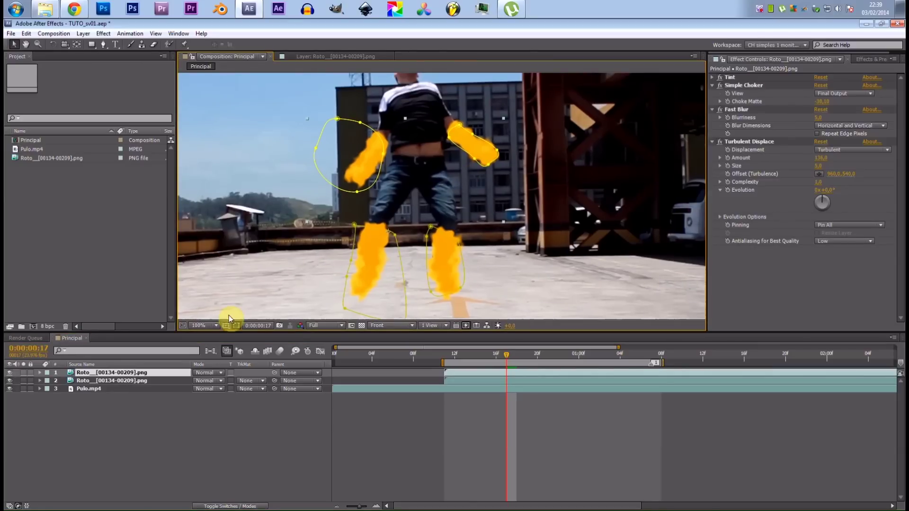
pyautogui.click(211, 373)
pyautogui.click(309, 200)
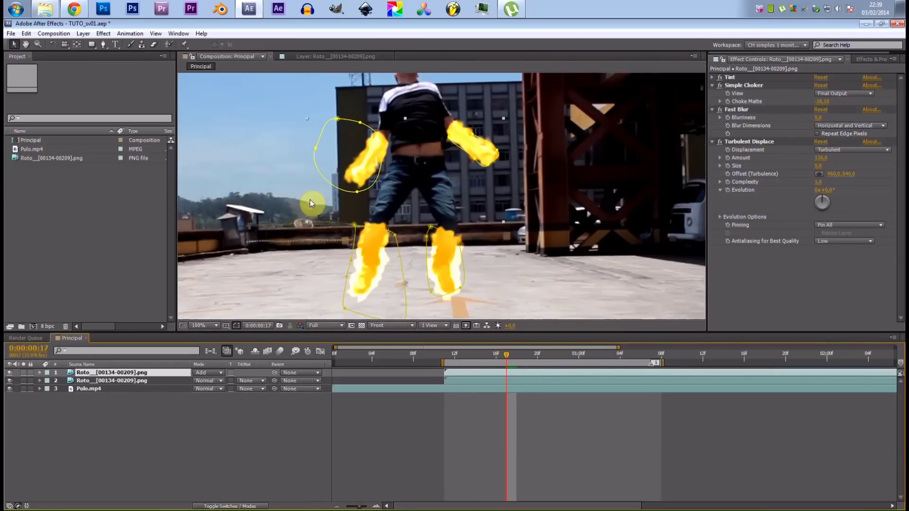
pyautogui.click(209, 372)
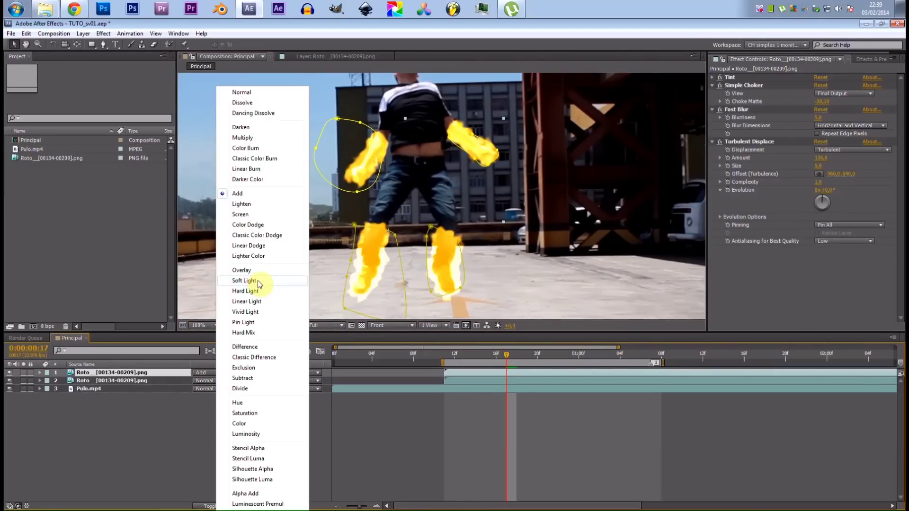
pyautogui.moveTo(471, 355)
pyautogui.mouseDown()
pyautogui.moveTo(453, 352)
pyautogui.moveTo(533, 345)
pyautogui.moveTo(475, 346)
pyautogui.mouseUp()
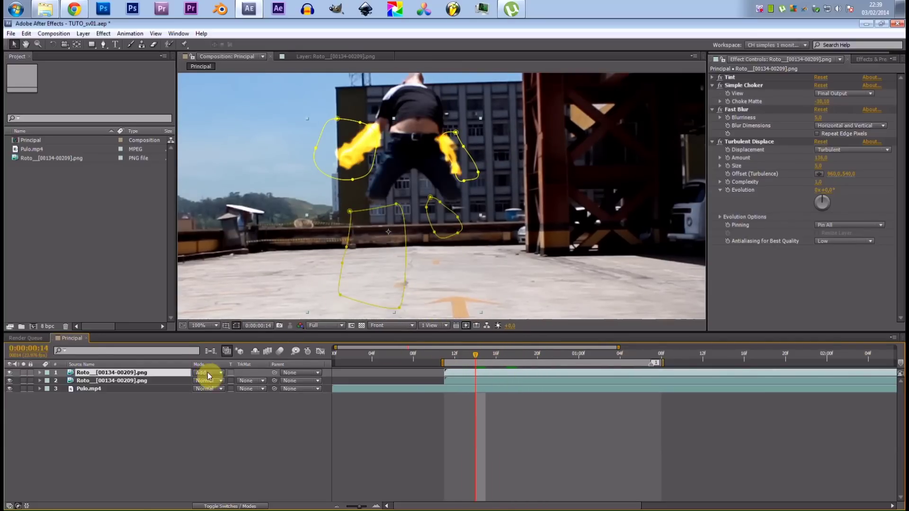
pyautogui.click(207, 373)
pyautogui.click(268, 93)
# Step: Preview the work area to check the displaced glow on the arms and legs in motion
pyautogui.press('KP_0')
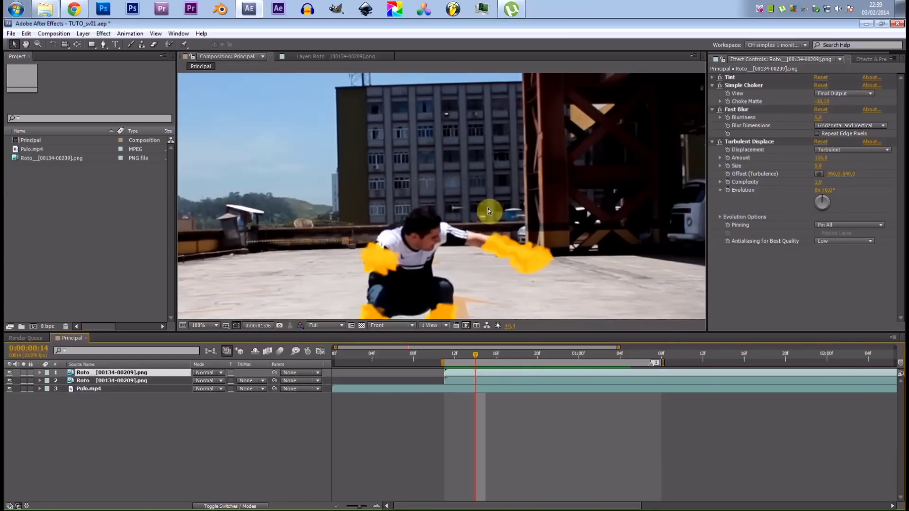
pyautogui.press('space')
pyautogui.moveTo(479, 231); pyautogui.dragTo(522, 186)
pyautogui.press('KP_0')
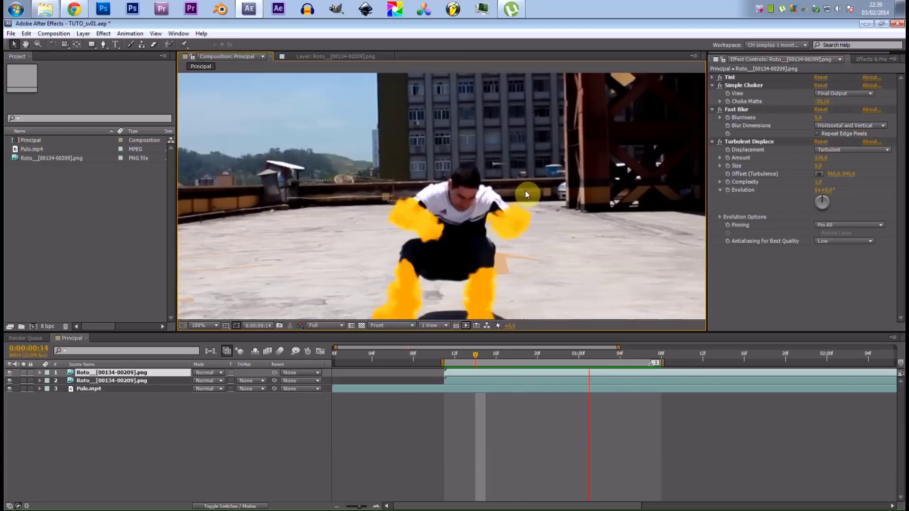
pyautogui.click(524, 191)
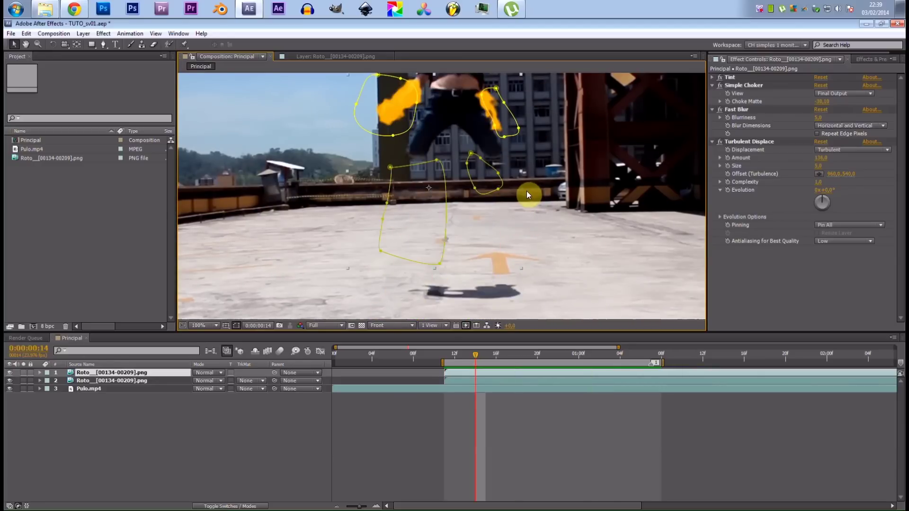
# Step: Set Tint's Map Black To colour to the deeper orange FF7800 and save the project at 0:00:00:19
pyautogui.click(713, 86)
pyautogui.click(713, 77)
pyautogui.click(818, 86)
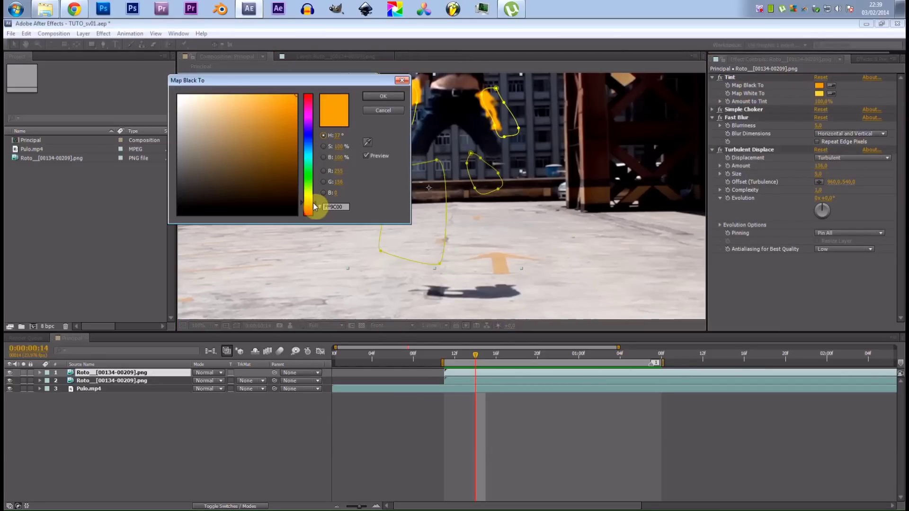
pyautogui.moveTo(314, 203); pyautogui.dragTo(315, 209)
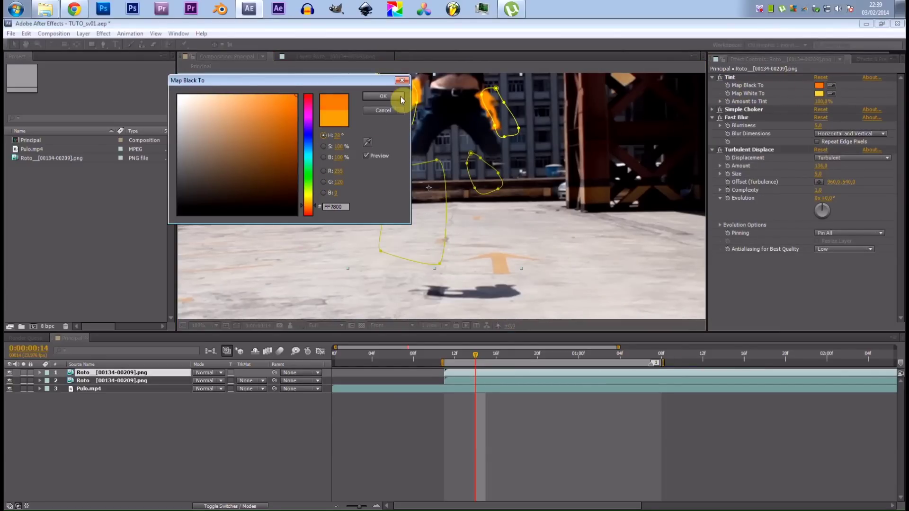
pyautogui.click(383, 96)
pyautogui.moveTo(475, 349); pyautogui.dragTo(481, 356)
pyautogui.moveTo(502, 357); pyautogui.dragTo(511, 358)
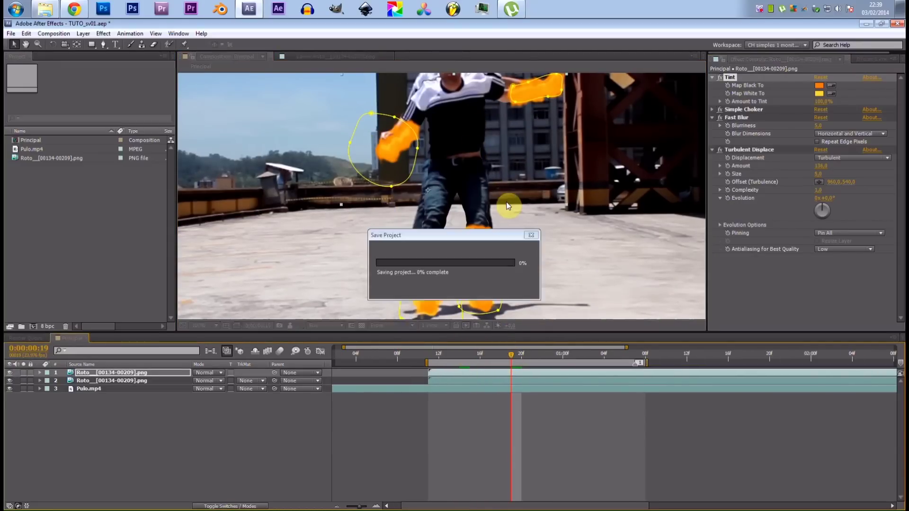
# Step: Collapse the existing effects and apply the Stylize Glow effect to the top roto layer
pyautogui.click(713, 151)
pyautogui.click(712, 118)
pyautogui.click(713, 77)
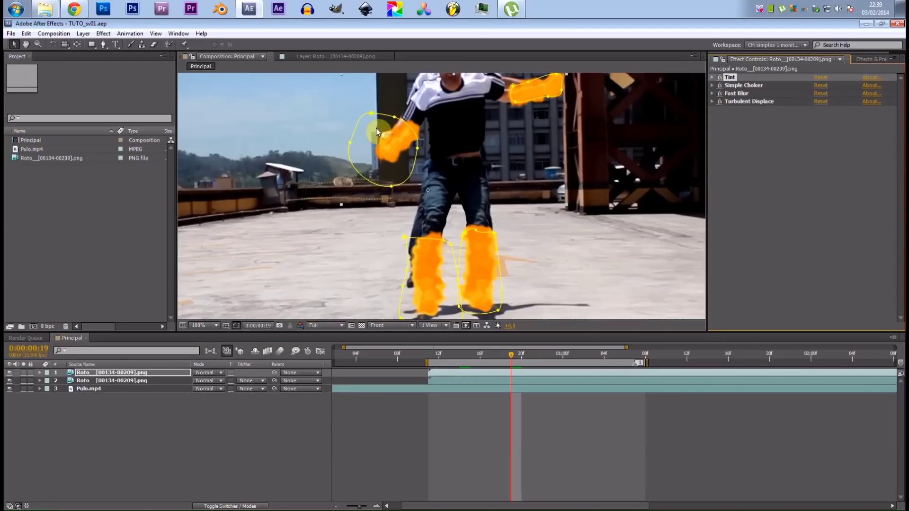
pyautogui.click(103, 34)
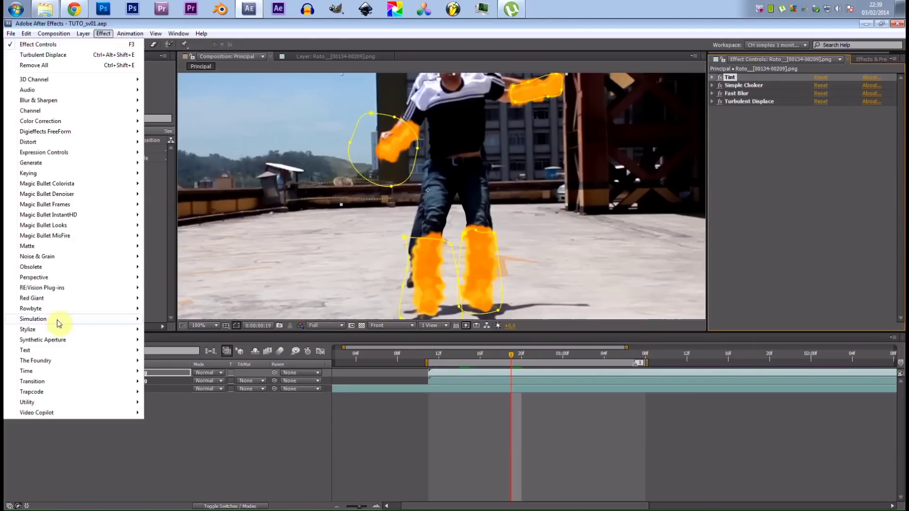
pyautogui.moveTo(49, 330)
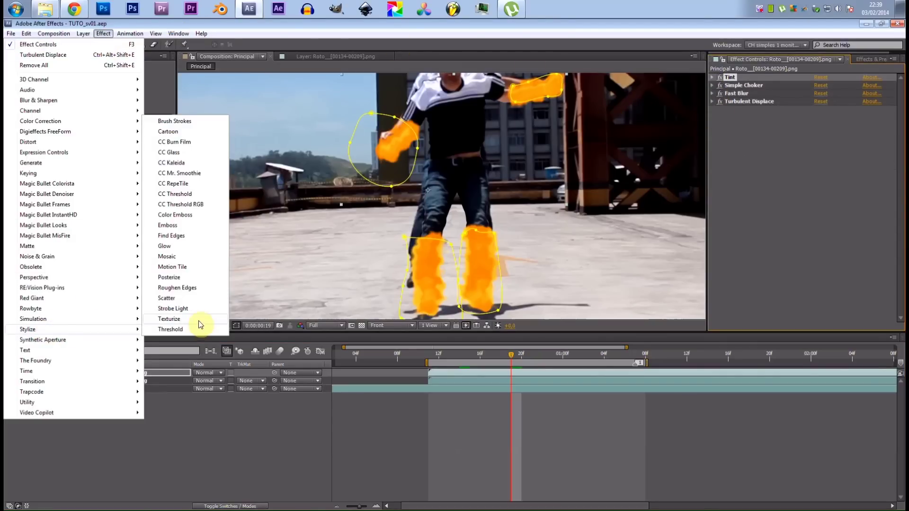
pyautogui.click(178, 245)
# Step: Switch the project to 32 bits per channel and adjust Glow's Threshold and Radius for a tight, bright edge
pyautogui.moveTo(825, 130)
pyautogui.mouseDown()
pyautogui.moveTo(814, 126)
pyautogui.moveTo(856, 128)
pyautogui.moveTo(828, 138)
pyautogui.moveTo(816, 129)
pyautogui.mouseUp()
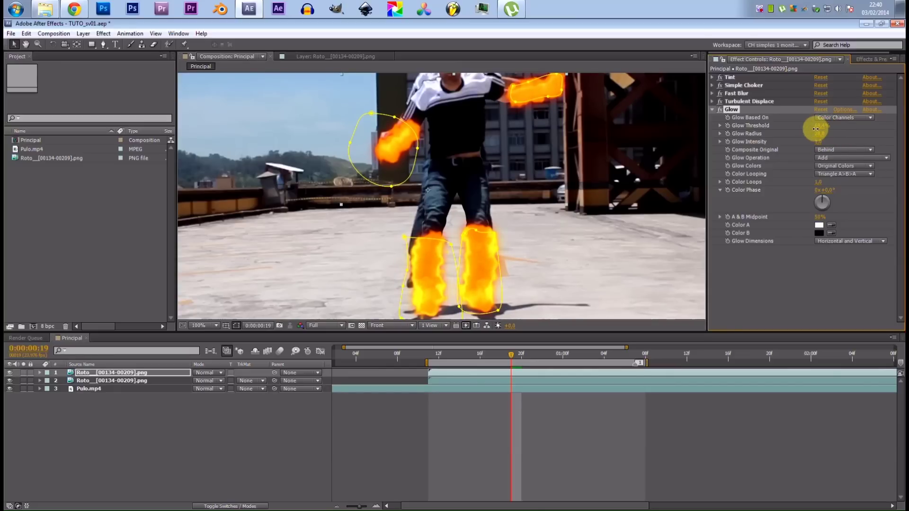
pyautogui.moveTo(816, 129)
pyautogui.mouseDown()
pyautogui.moveTo(802, 142)
pyautogui.moveTo(823, 127)
pyautogui.mouseUp()
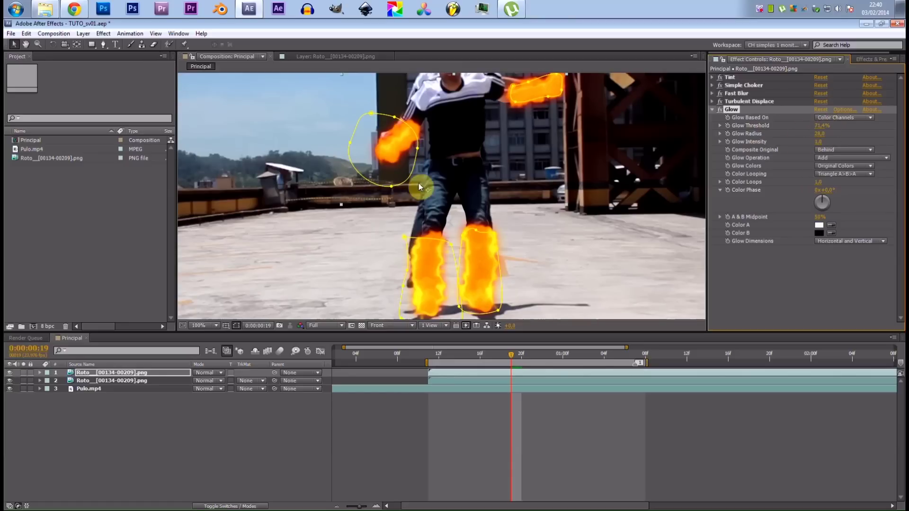
pyautogui.keyDown('alt'); pyautogui.click(47, 327); pyautogui.keyUp('alt')
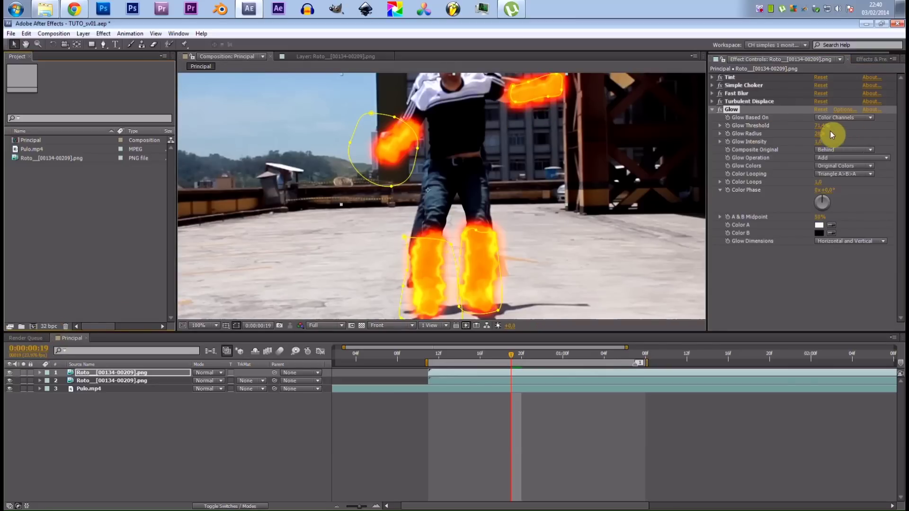
pyautogui.moveTo(822, 127); pyautogui.dragTo(809, 136)
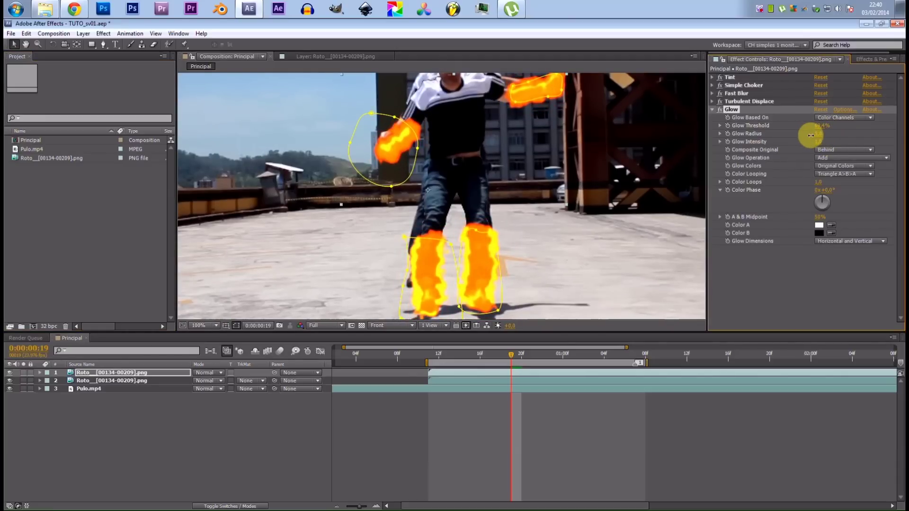
# Step: Soften Tint's Map Black To colour to about DE8434 and its Map White To colour to a paler yellow
pyautogui.press('space')
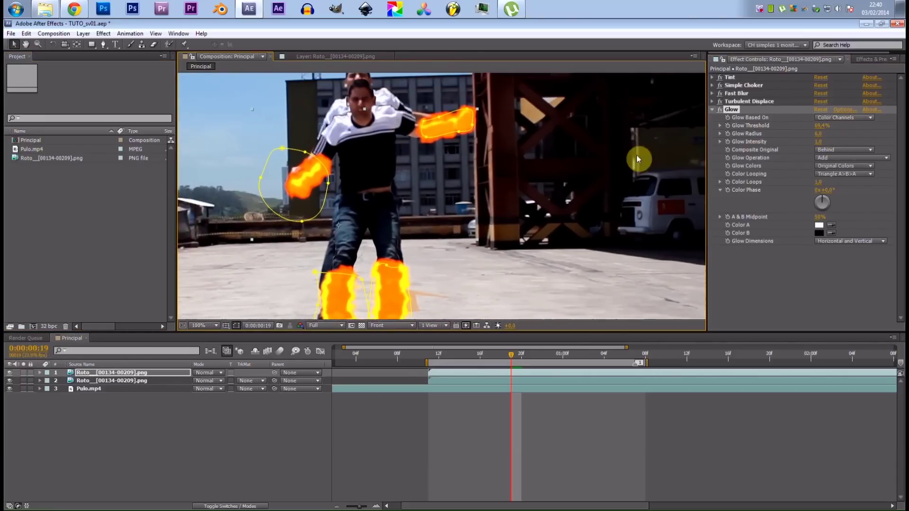
pyautogui.click(728, 77)
pyautogui.click(712, 77)
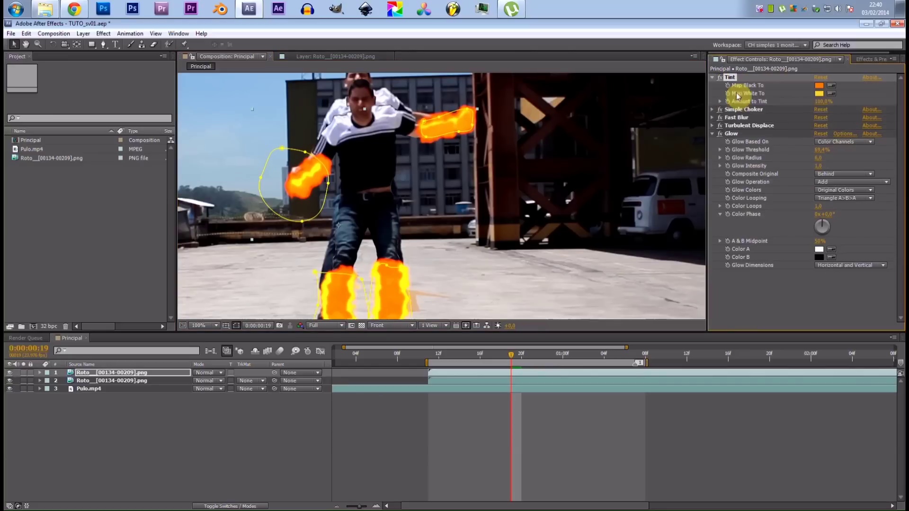
pyautogui.click(819, 86)
pyautogui.moveTo(303, 110); pyautogui.dragTo(267, 110)
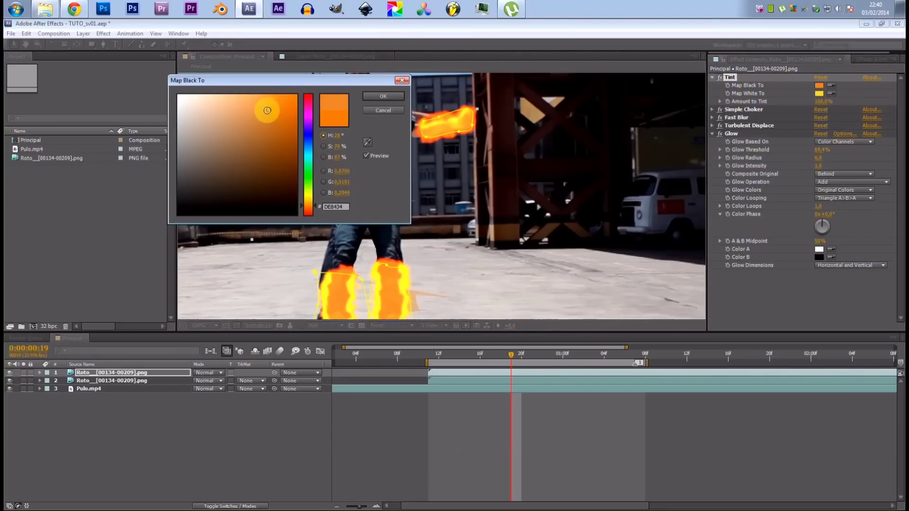
pyautogui.click(383, 96)
pyautogui.click(819, 93)
pyautogui.moveTo(263, 105)
pyautogui.mouseDown()
pyautogui.moveTo(237, 108)
pyautogui.moveTo(249, 100)
pyautogui.mouseUp()
pyautogui.click(382, 94)
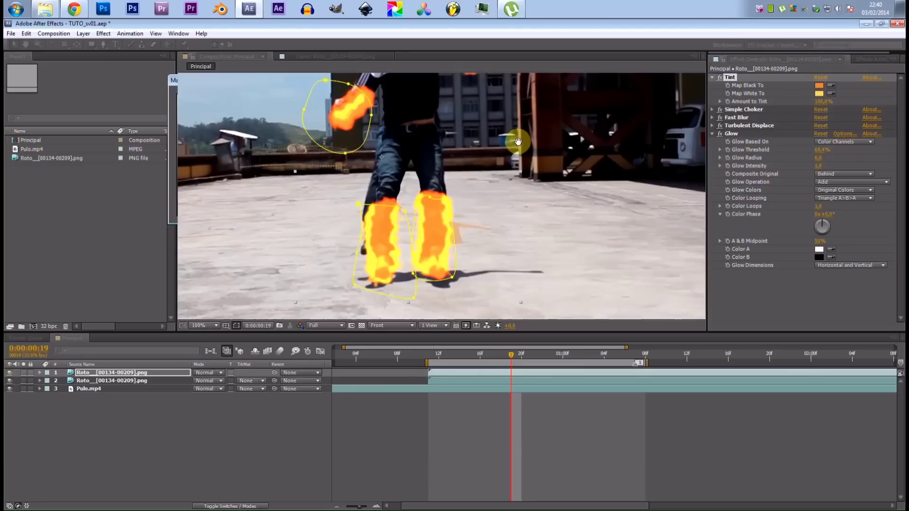
# Step: Preview the work area to check the recoloured fiery glow in motion
pyautogui.scroll(-2, 515, 154)
pyautogui.scroll(2, 454, 178)
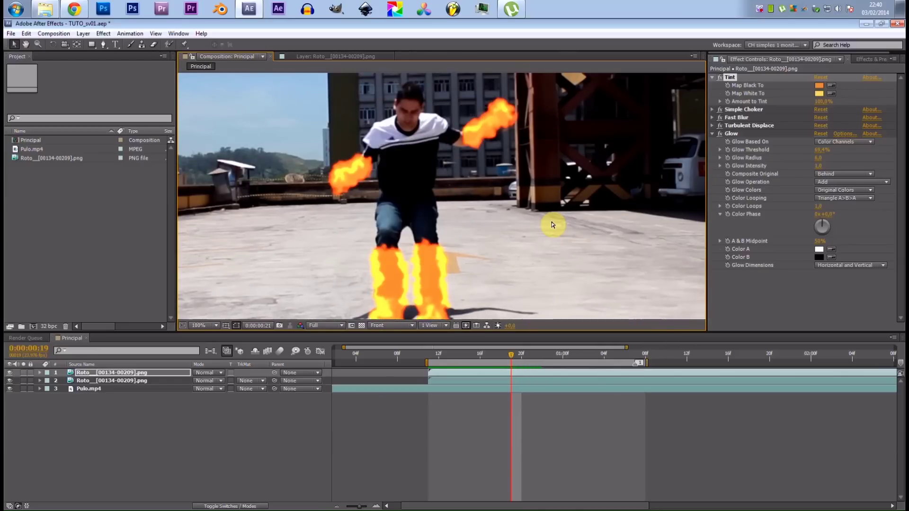
pyautogui.press('space')
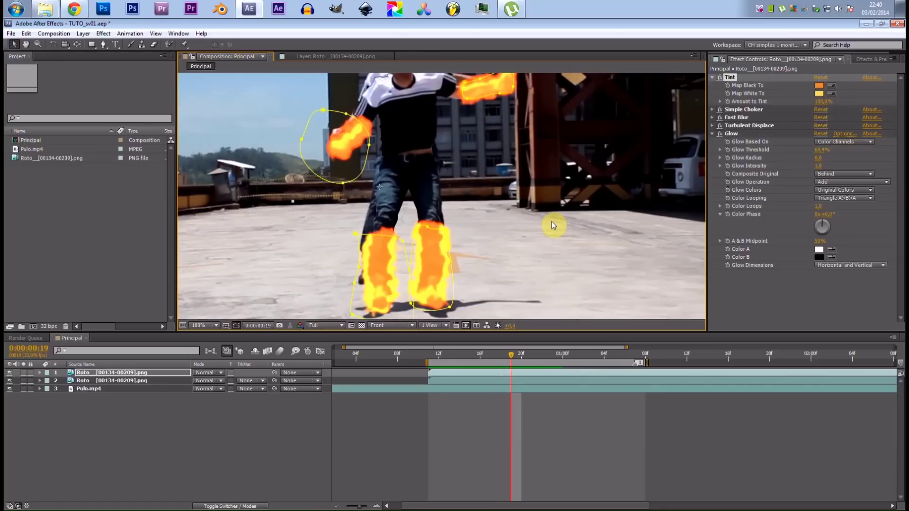
# Step: Switch the project to 16 bits per channel and raise Glow's Threshold to about 76.5%
pyautogui.keyDown('alt'); pyautogui.click(47, 326); pyautogui.keyUp('alt')
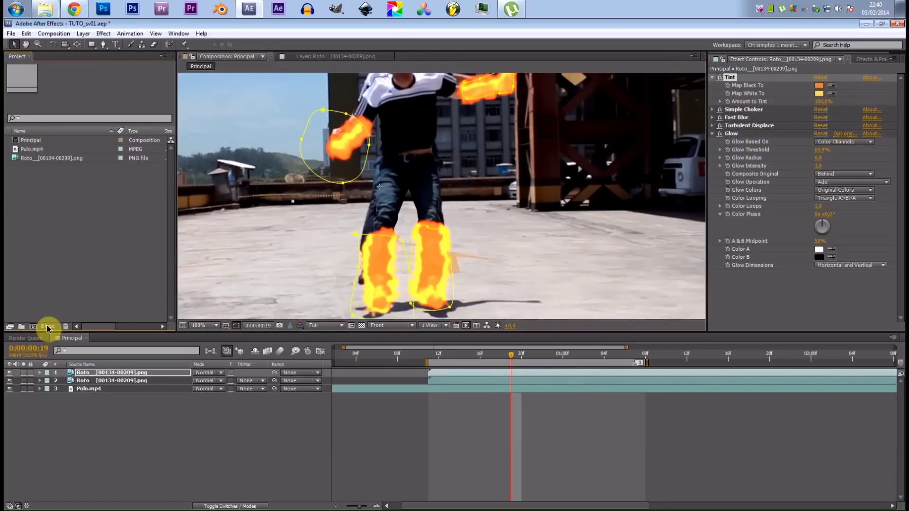
pyautogui.keyDown('alt'); pyautogui.click(47, 327); pyautogui.keyUp('alt')
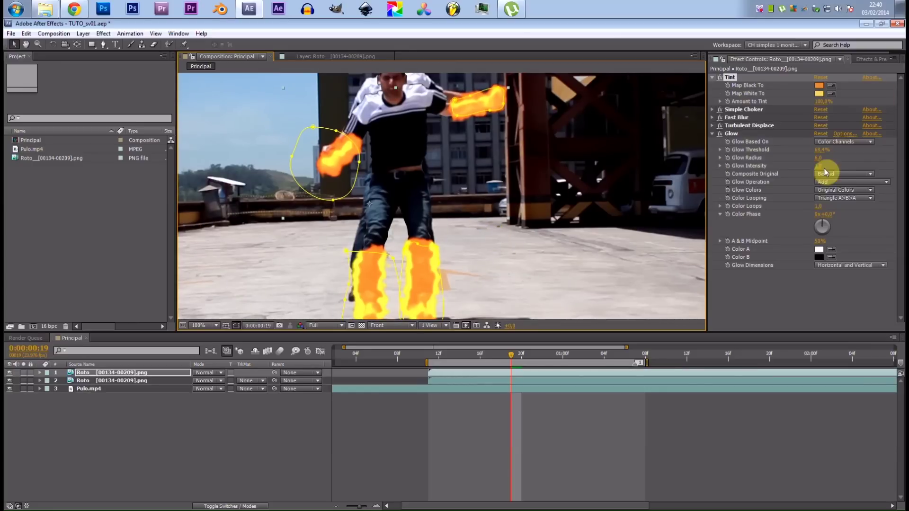
pyautogui.click(711, 133)
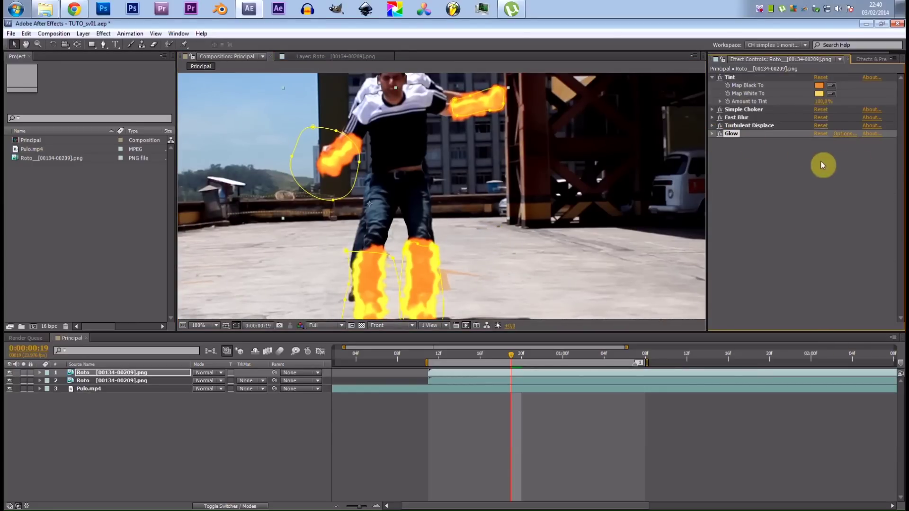
pyautogui.click(710, 133)
pyautogui.moveTo(815, 155); pyautogui.dragTo(831, 155)
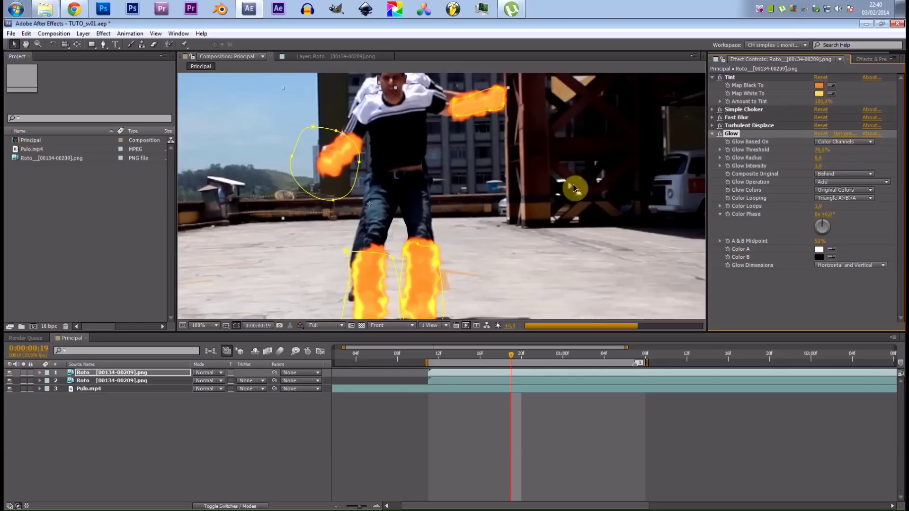
pyautogui.moveTo(475, 244); pyautogui.dragTo(498, 188)
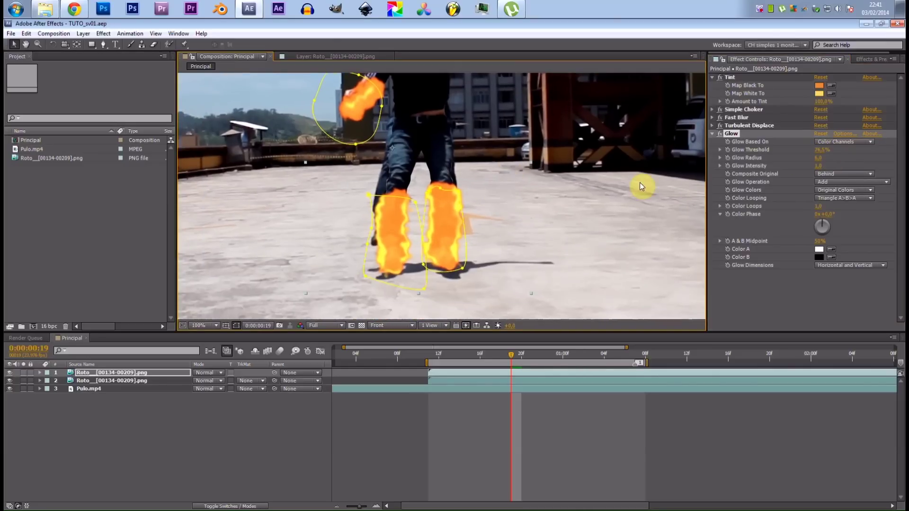
# Step: Set Turbulent Displace's Size to 3 on the top roto layer for finer flame detail
pyautogui.click(712, 134)
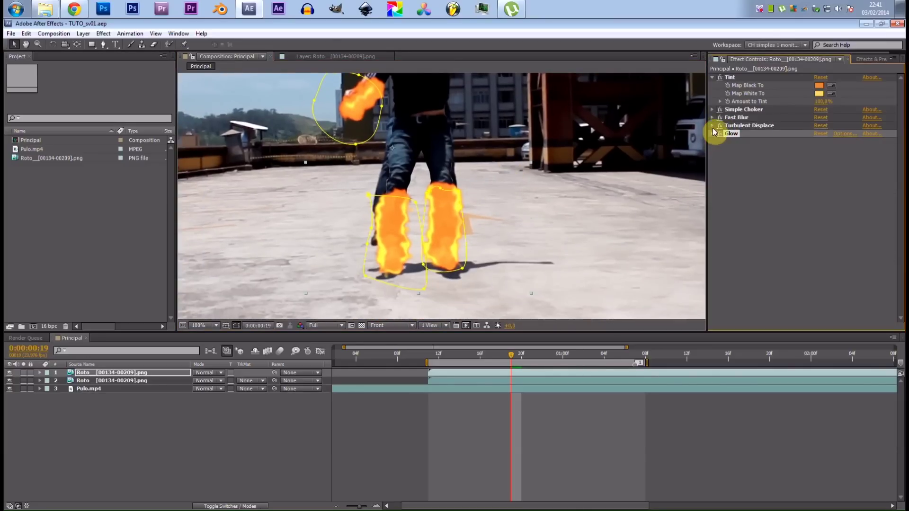
pyautogui.click(713, 126)
pyautogui.click(821, 150)
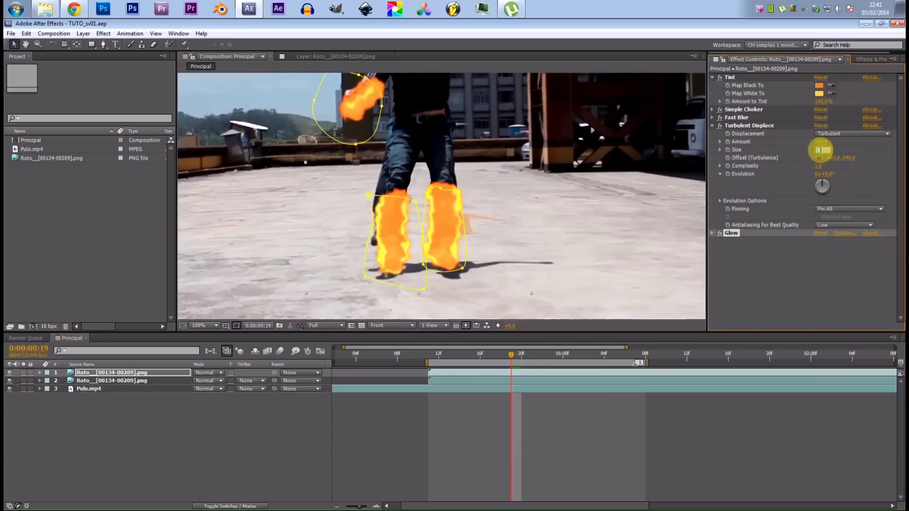
pyautogui.write('3')
pyautogui.press('Return')
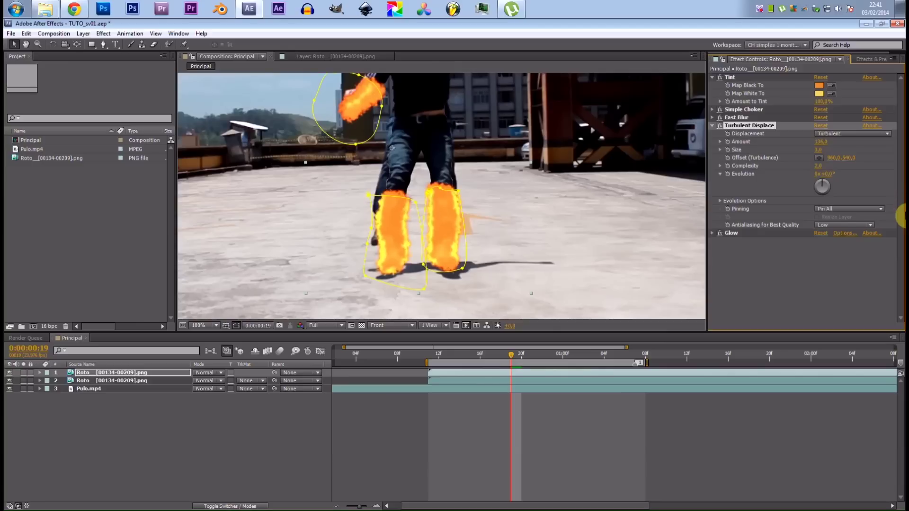
# Step: Set Turbulent Displace's Size to 4 on the top roto layer and preview the flames in motion
pyautogui.click(818, 150)
pyautogui.write('4')
pyautogui.press('Return')
pyautogui.moveTo(544, 156); pyautogui.dragTo(506, 221)
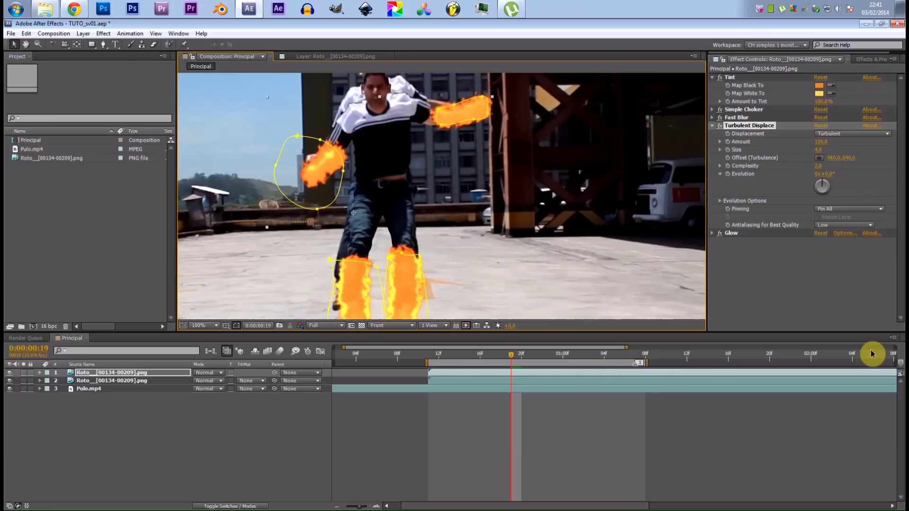
pyautogui.press('space')
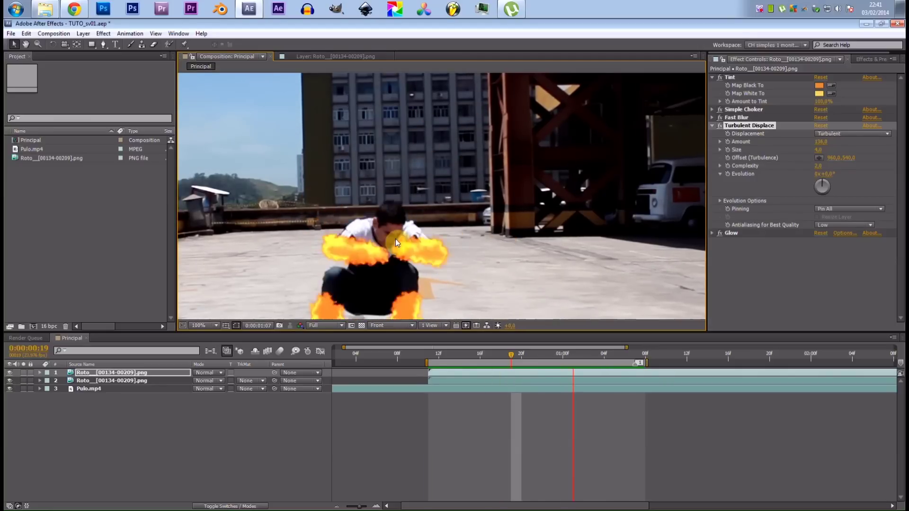
pyautogui.press('space')
pyautogui.press('t')
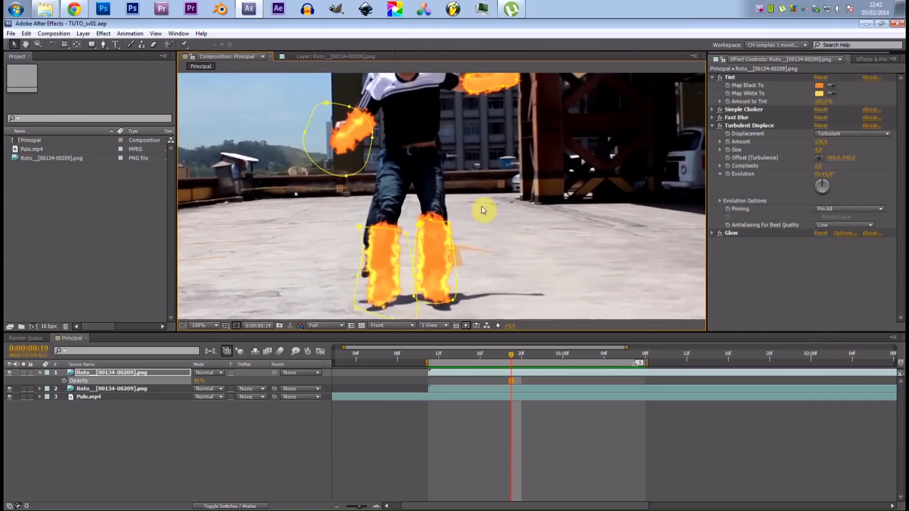
pyautogui.scroll(-2, 481, 205)
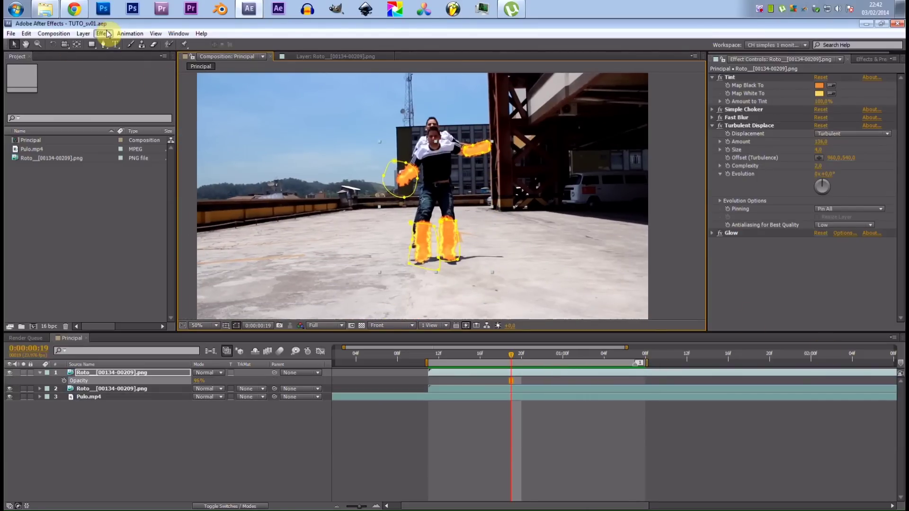
pyautogui.click(108, 33)
pyautogui.moveTo(69, 391)
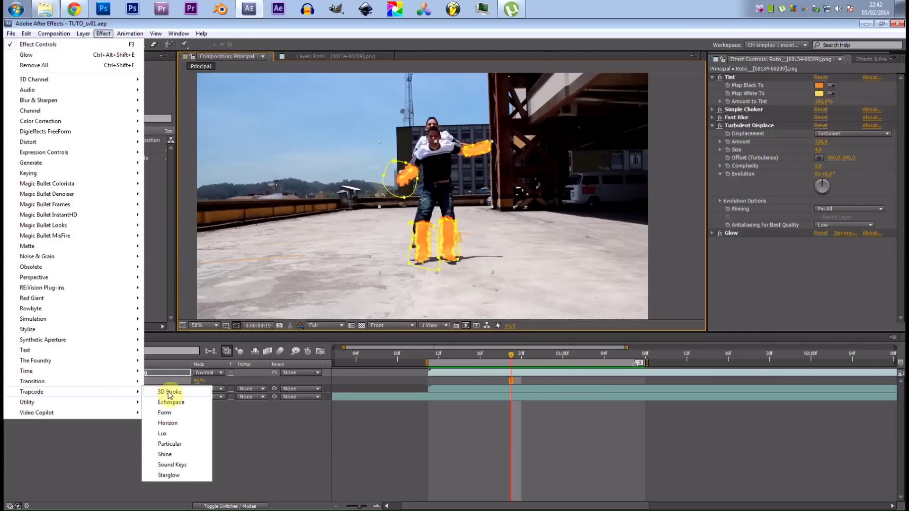
pyautogui.click(188, 444)
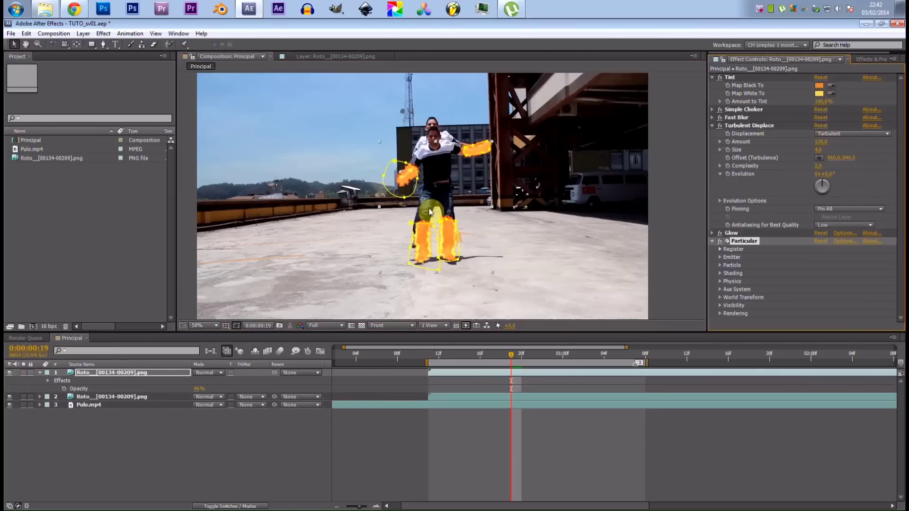
pyautogui.press('Delete')
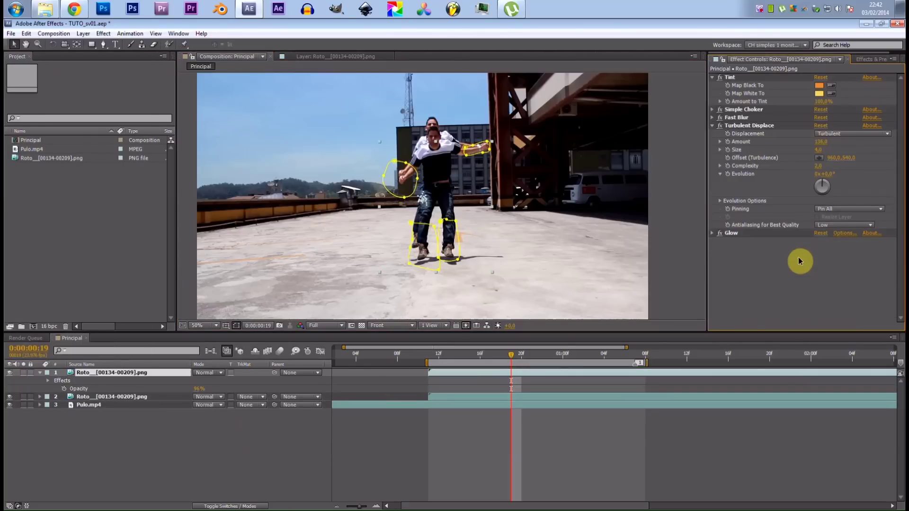
pyautogui.scroll(2, 513, 154)
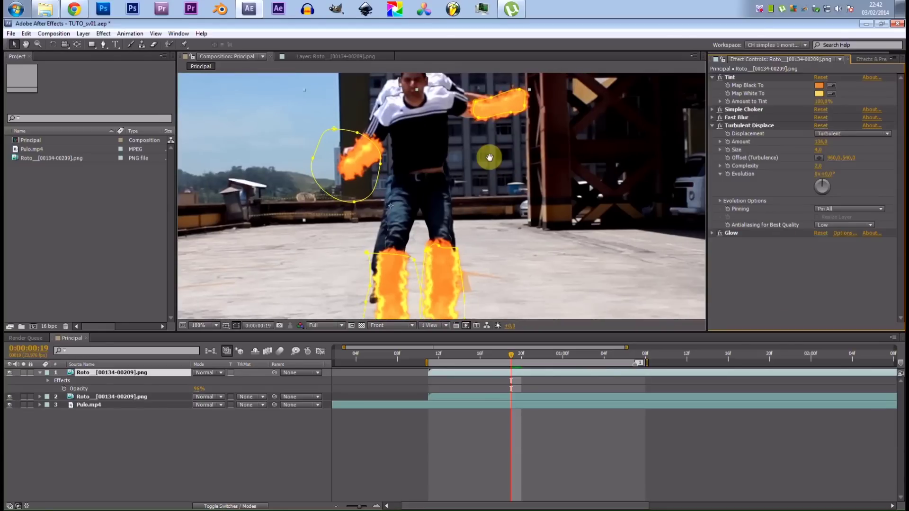
pyautogui.click(40, 373)
# Step: Create a comp-sized black solid named "Particula Mão E" above the roto layers
pyautogui.click(167, 415)
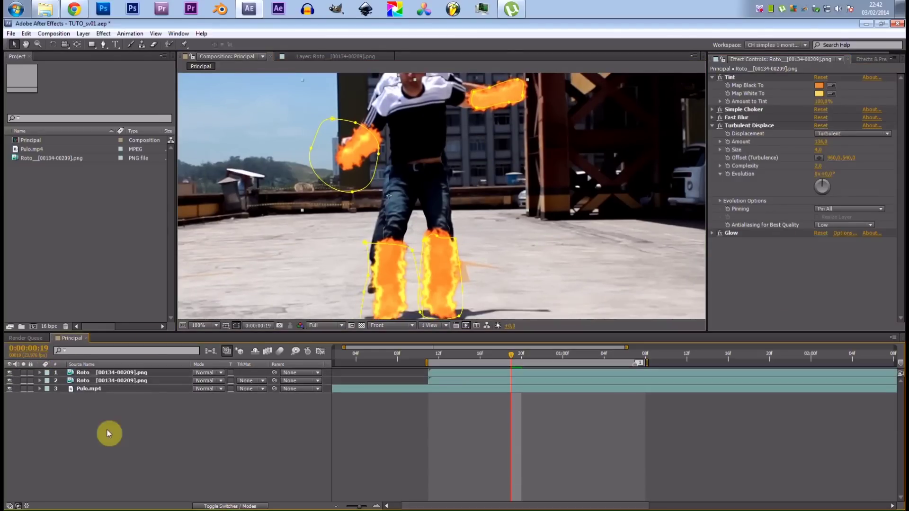
pyautogui.scroll(-2, 384, 145)
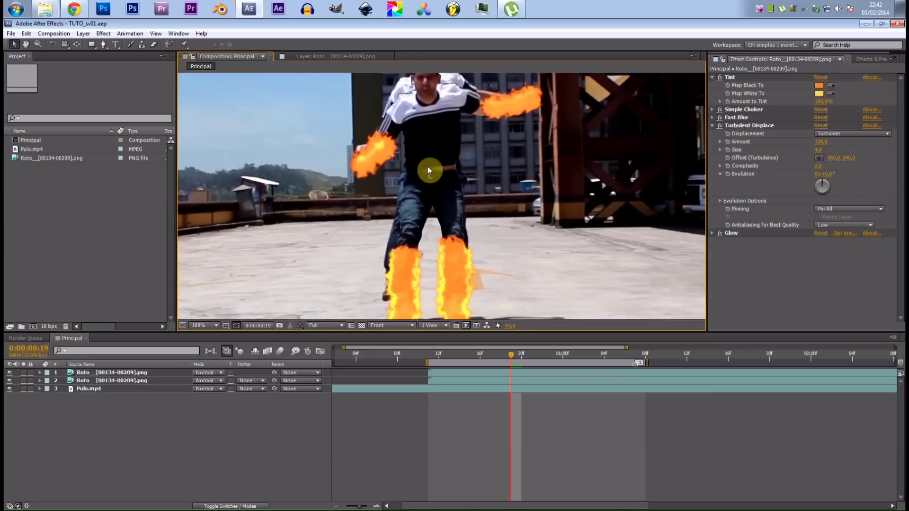
pyautogui.scroll(2, 425, 154)
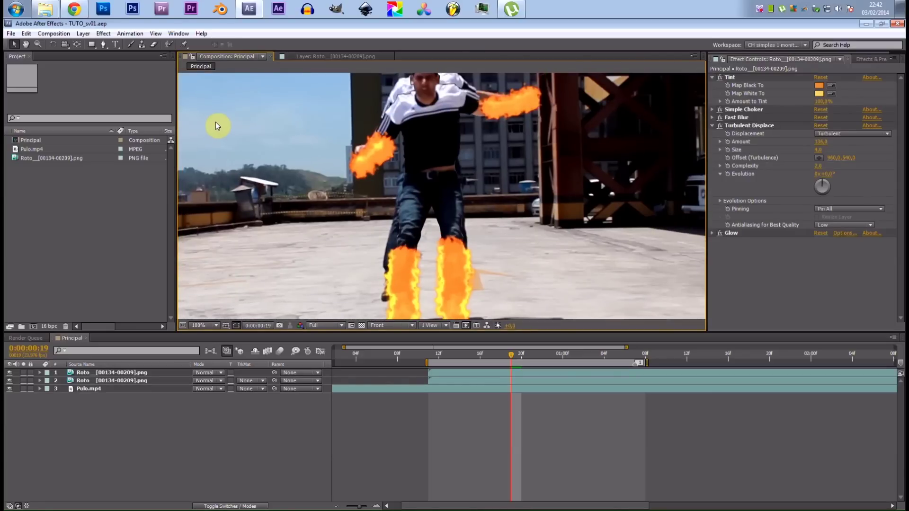
pyautogui.hotkey('ctrl', 'y')
pyautogui.moveTo(102, 67); pyautogui.dragTo(210, 75)
pyautogui.write('Particula Mão E')
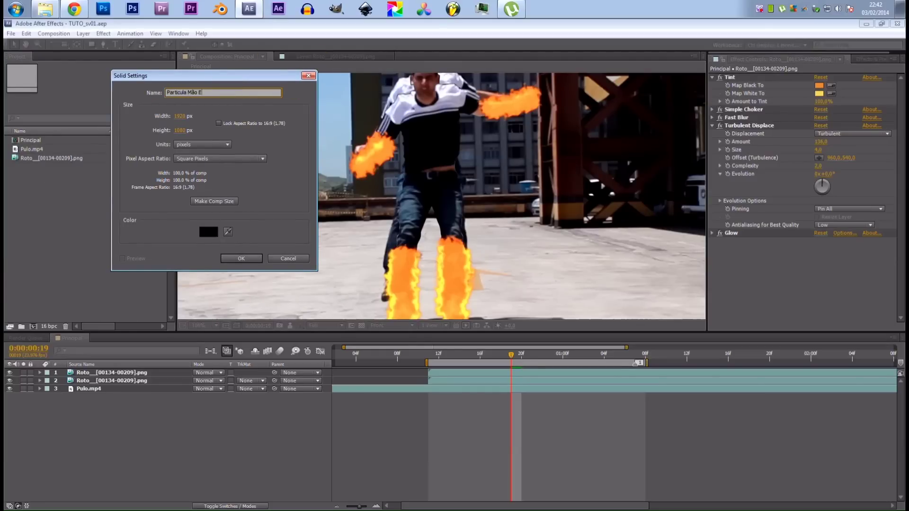
pyautogui.press('Return')
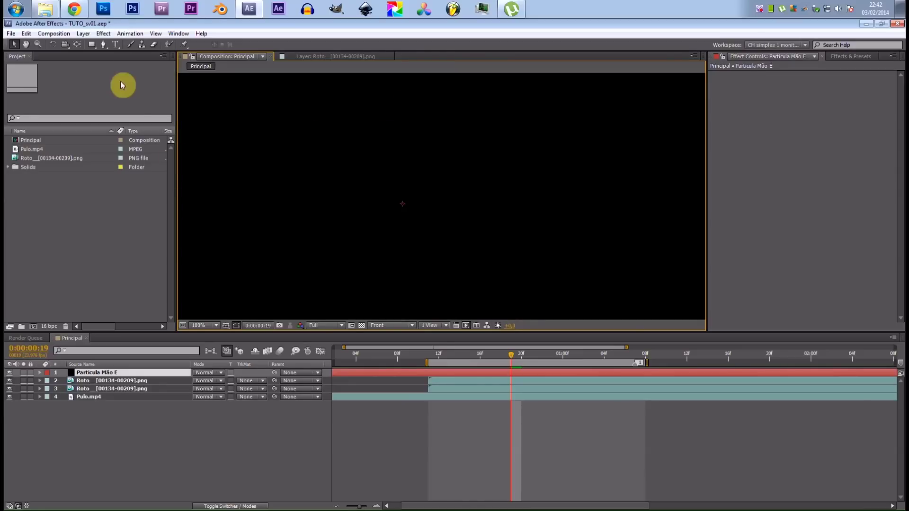
# Step: Apply Trapcode Particular to the Particula Mão E solid
pyautogui.click(103, 33)
pyautogui.moveTo(61, 392)
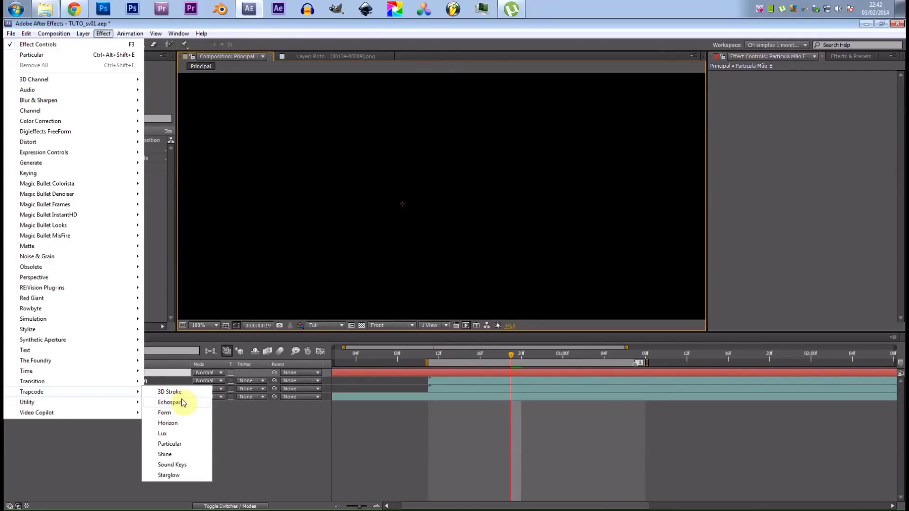
pyautogui.click(179, 443)
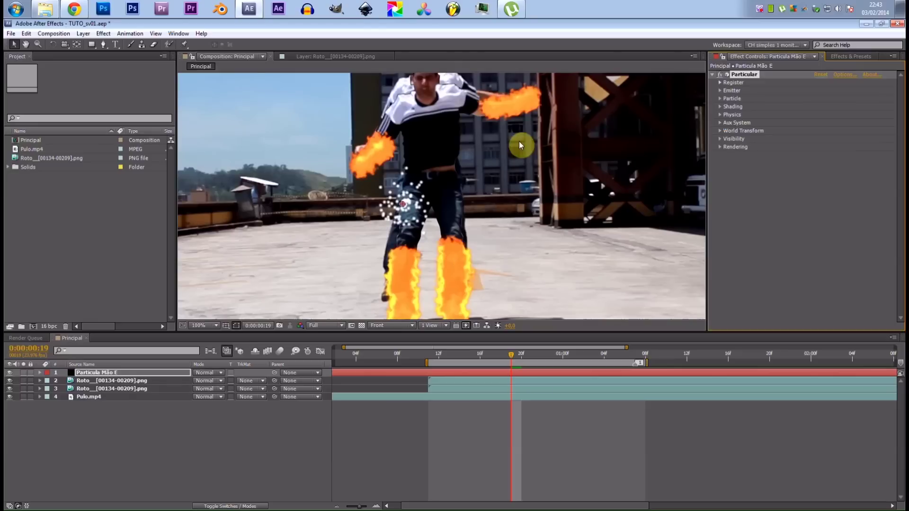
pyautogui.scroll(-3, 455, 166)
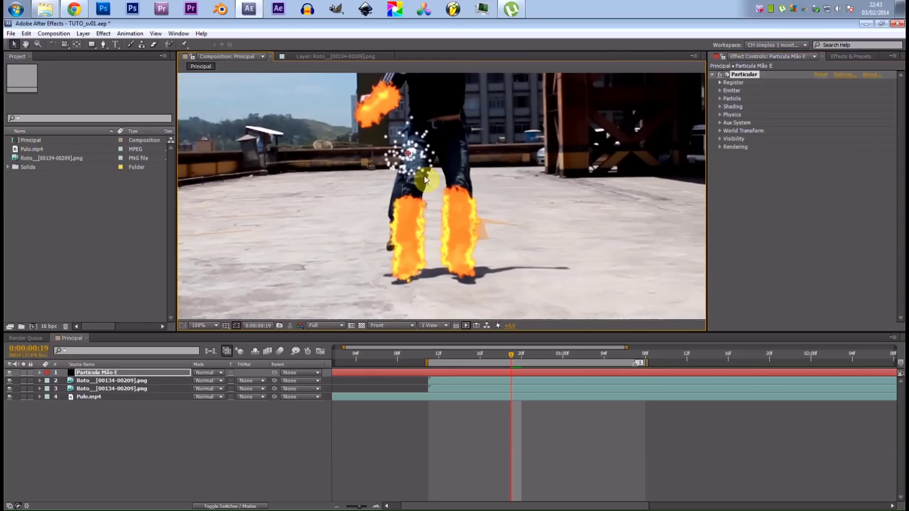
# Step: Start the Particula Mão E layer at frame 11, level with the roto layers, and move to 0:00:00:21
pyautogui.moveTo(439, 354); pyautogui.dragTo(551, 350)
pyautogui.click(444, 197)
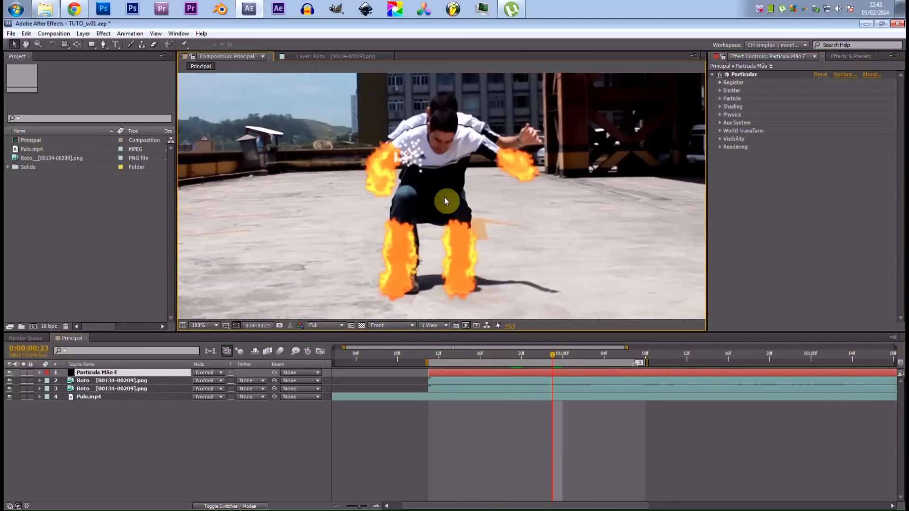
pyautogui.scroll(4, 462, 160)
pyautogui.moveTo(430, 357); pyautogui.dragTo(532, 359)
pyautogui.click(592, 203)
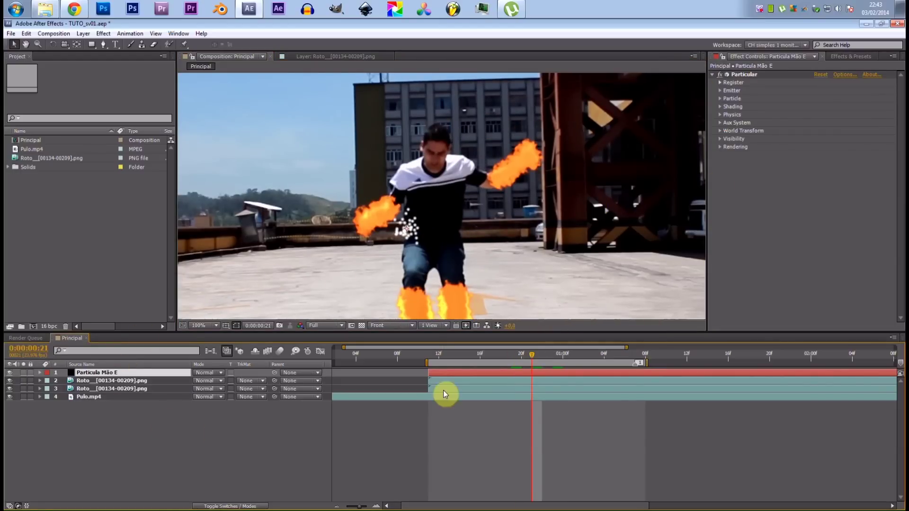
# Step: Try the Glow Sphere and Cloudlet particle types in Particular and return to Sphere
pyautogui.click(725, 166)
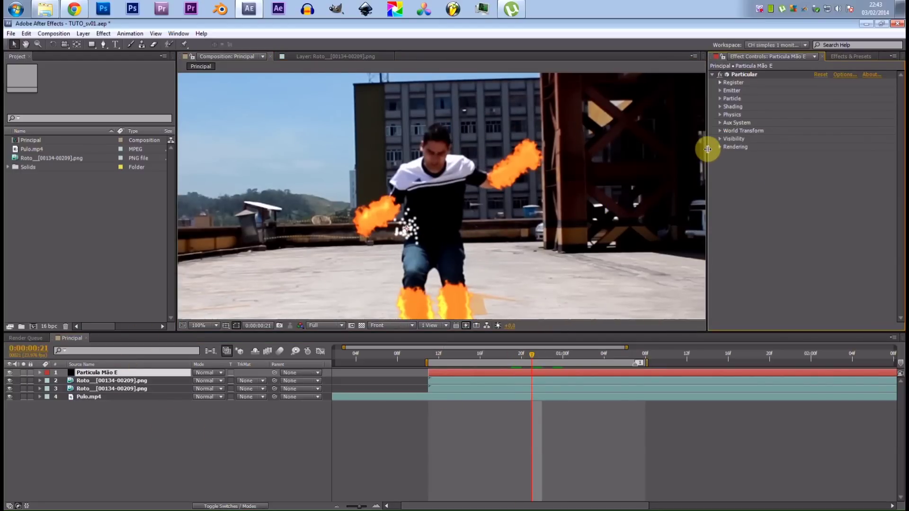
pyautogui.click(721, 90)
pyautogui.click(720, 90)
pyautogui.click(720, 99)
pyautogui.click(851, 123)
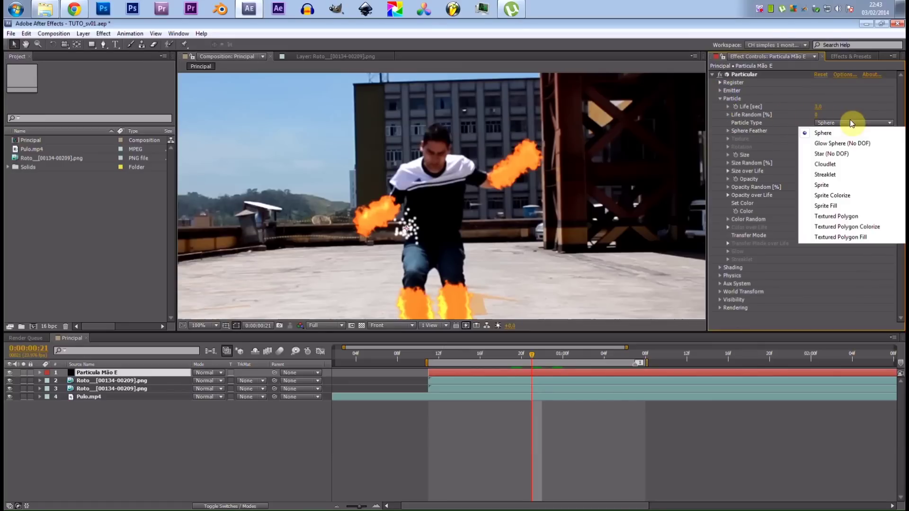
pyautogui.click(850, 144)
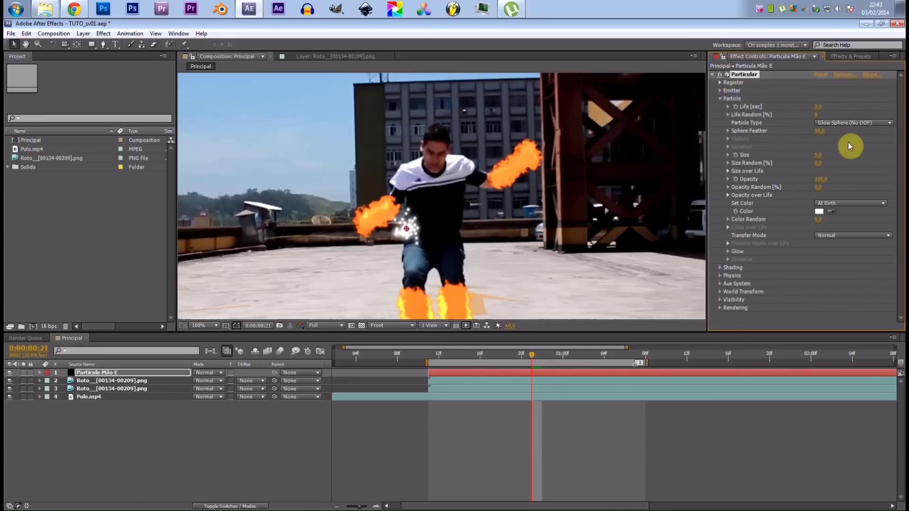
pyautogui.click(852, 125)
pyautogui.click(832, 171)
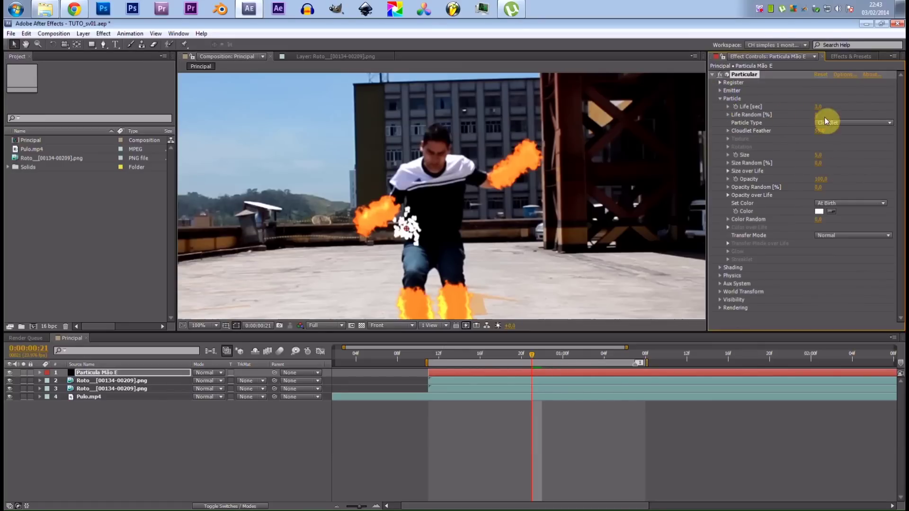
pyautogui.click(825, 124)
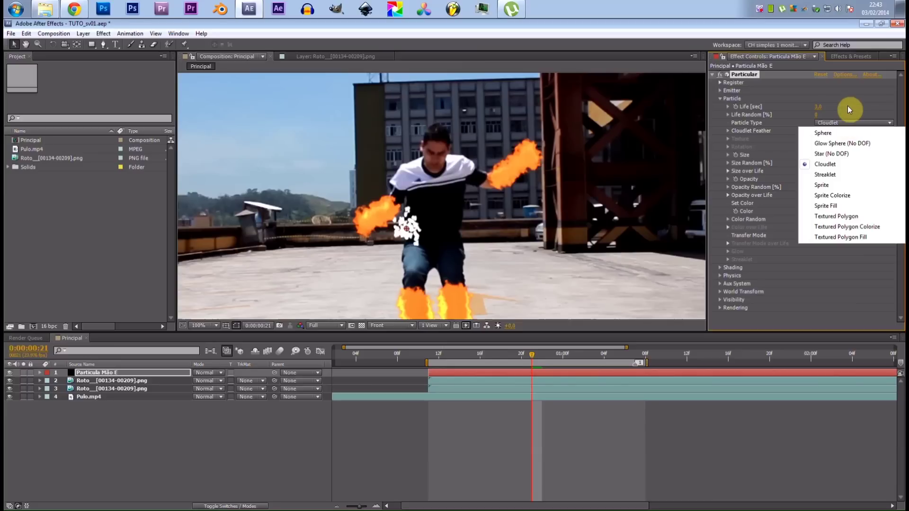
pyautogui.click(837, 135)
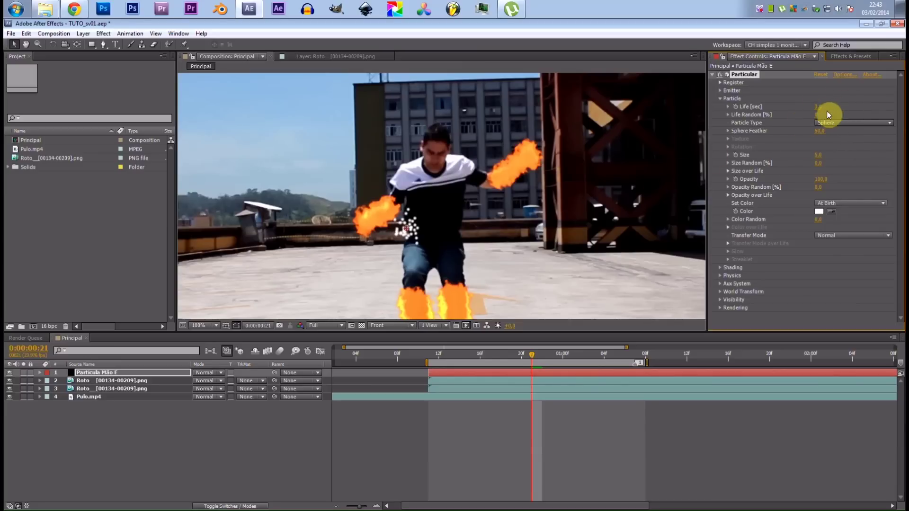
# Step: Set the particle Size in Particular to 2
pyautogui.click(890, 108)
pyautogui.click(819, 156)
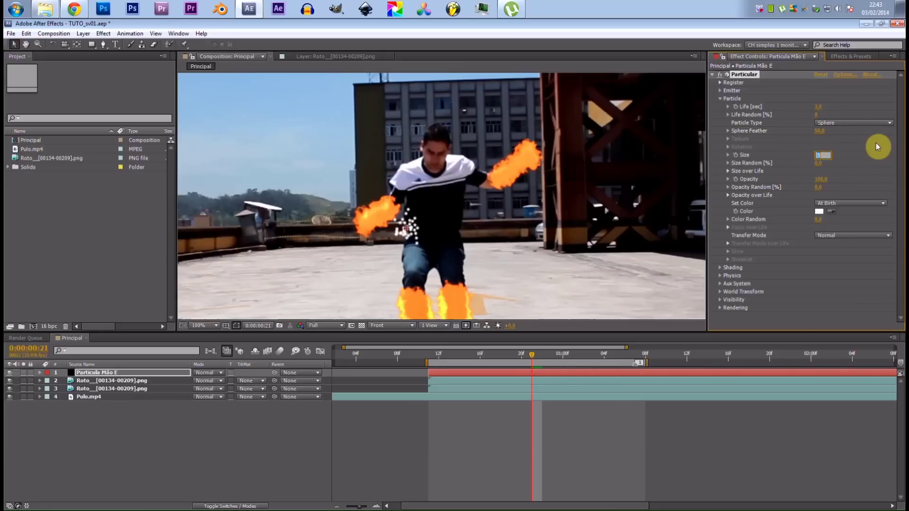
pyautogui.write('2')
pyautogui.press('Return')
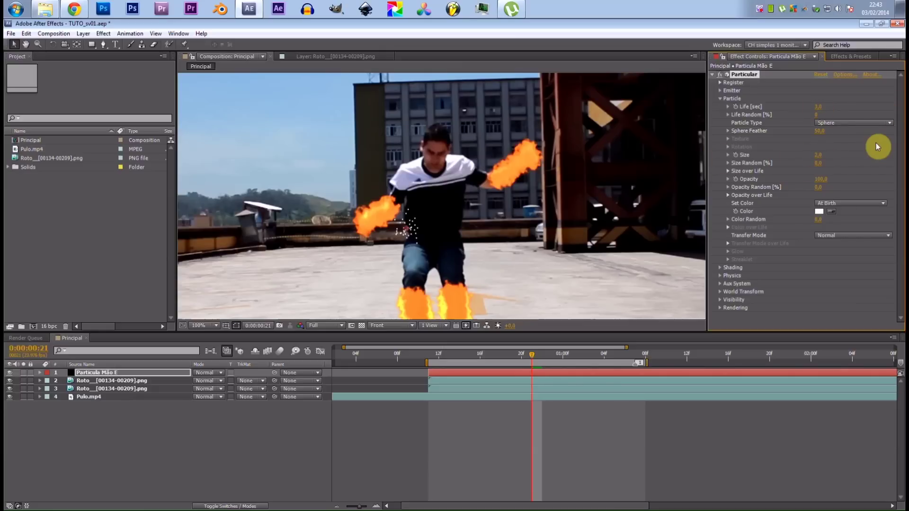
# Step: Change Particular's Emitter Type to Sphere, adjusting Emitter Size X and setting Emitter Size Y to about 176
pyautogui.click(720, 90)
pyautogui.click(835, 106)
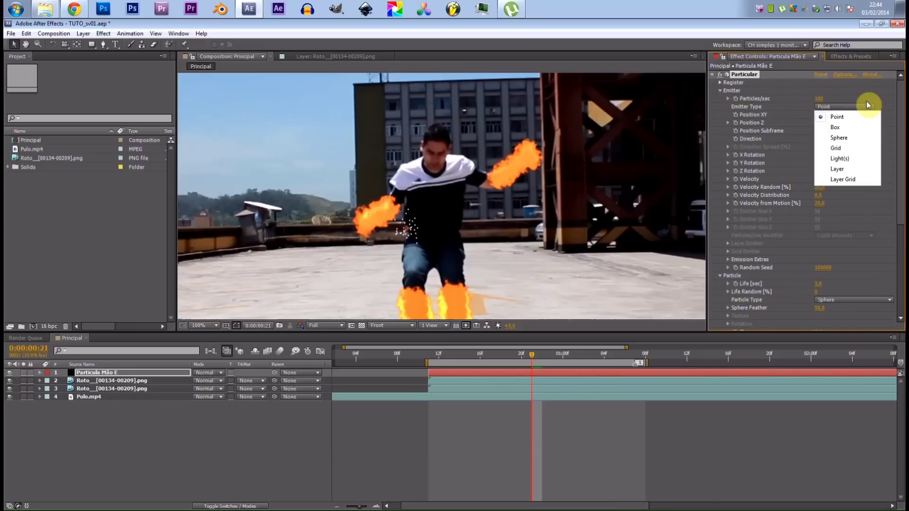
pyautogui.click(410, 231)
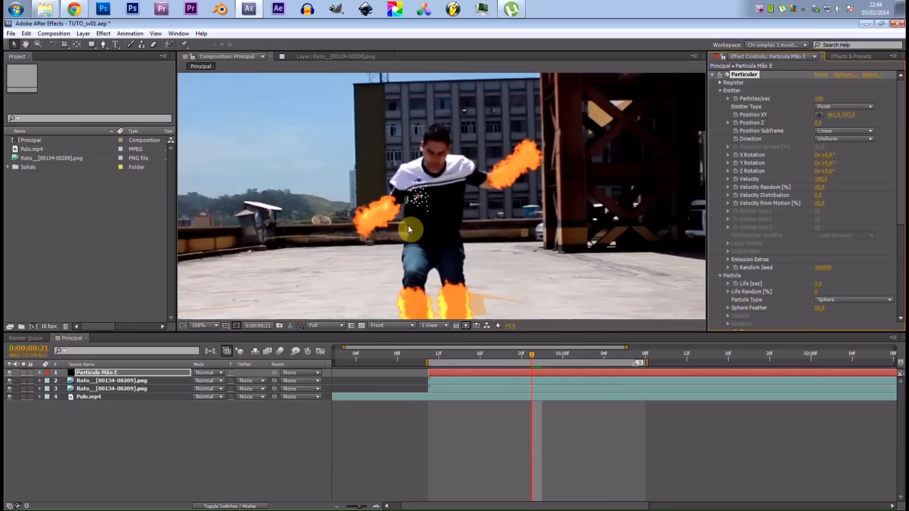
pyautogui.click(837, 106)
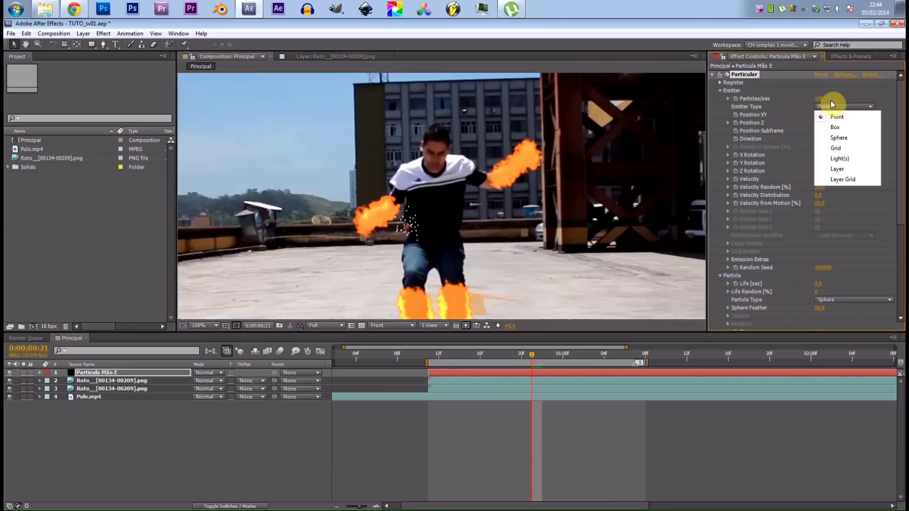
pyautogui.click(839, 137)
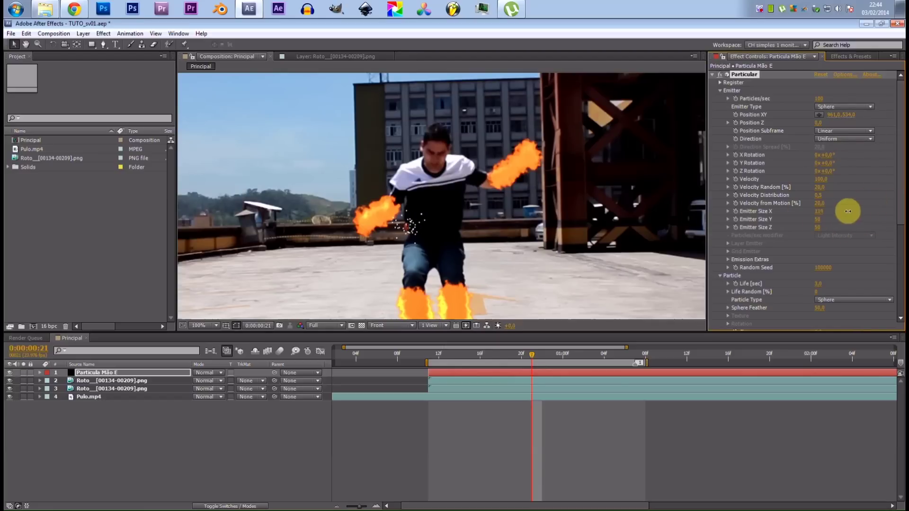
pyautogui.click(821, 221)
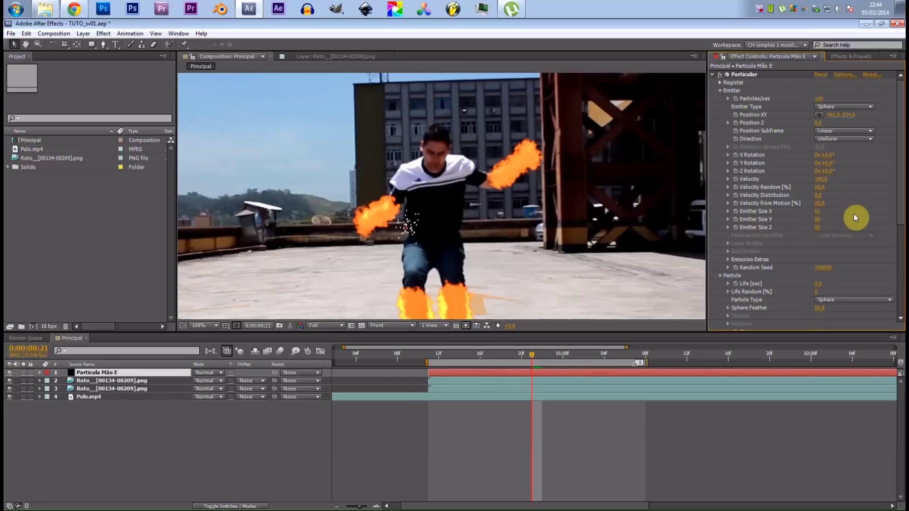
pyautogui.click(824, 221)
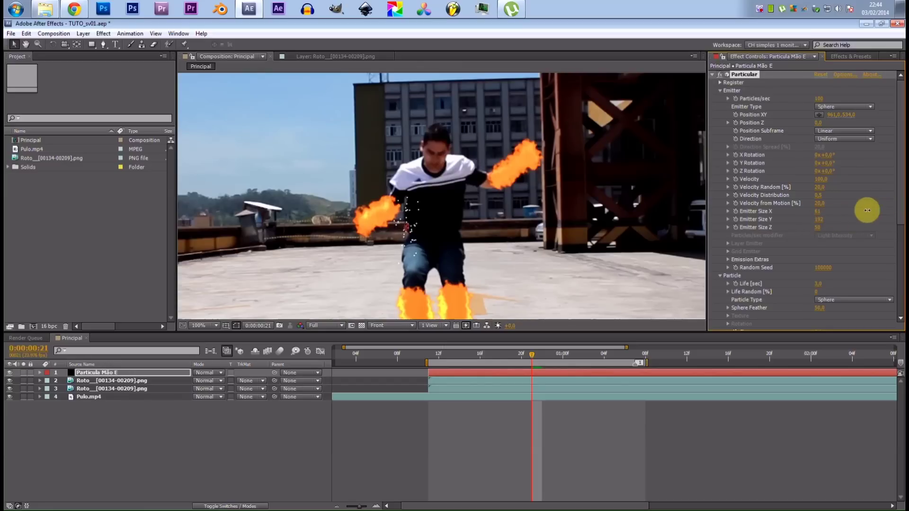
# Step: Move the emitter onto the flaming arm at frame 21 and tilt it with X Rotation -7° and Z Rotation about 46°
pyautogui.moveTo(408, 229); pyautogui.dragTo(375, 223)
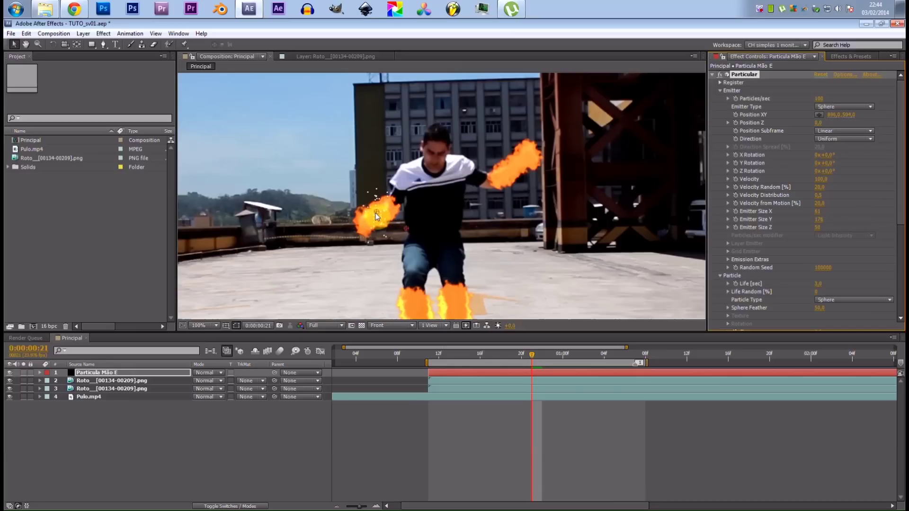
pyautogui.moveTo(830, 156)
pyautogui.mouseDown()
pyautogui.moveTo(826, 166)
pyautogui.moveTo(851, 165)
pyautogui.moveTo(843, 162)
pyautogui.mouseUp()
# Step: Go to 0:00:00:12 and reposition the emitter over the same flaming arm in the mid-jump pose
pyautogui.click(429, 358)
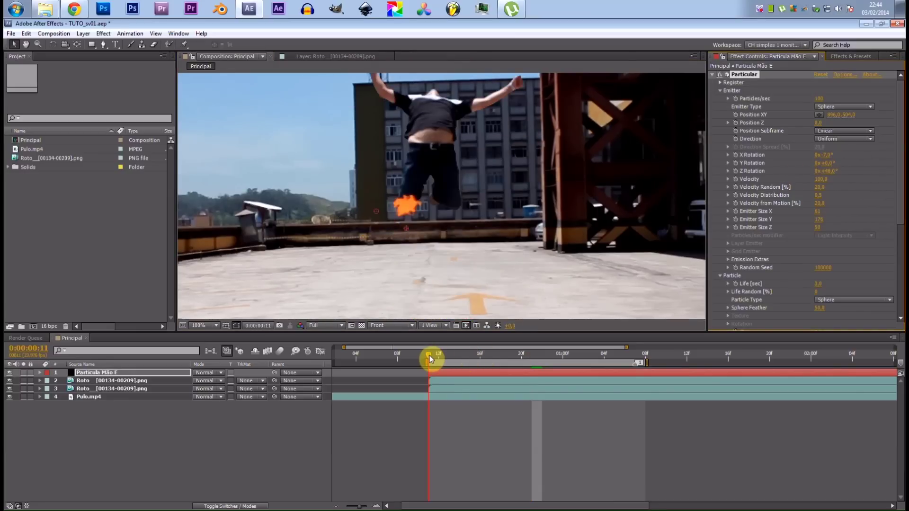
pyautogui.moveTo(430, 359); pyautogui.dragTo(434, 356)
pyautogui.click(416, 257)
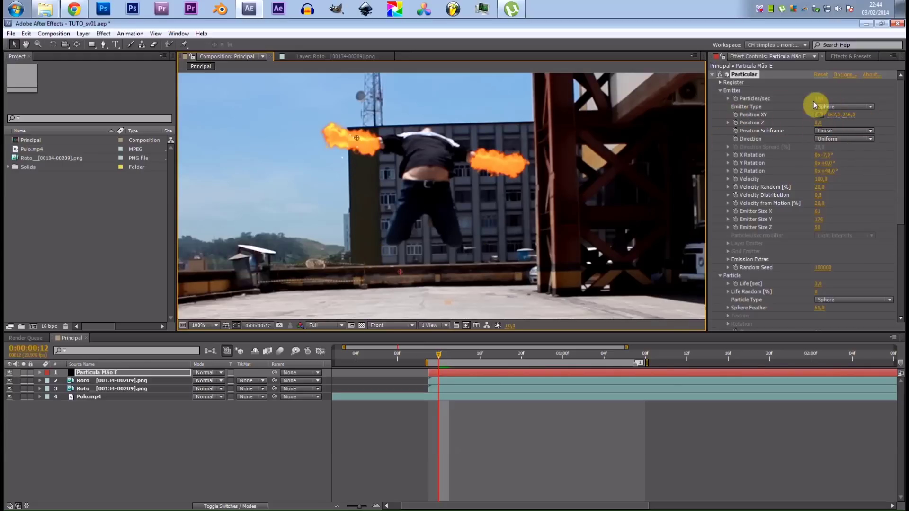
# Step: Raise Particular's Particles/sec and align the emitter with the flaming arm using Z Rotation of about 105° and Position XY of about 861, 259
pyautogui.moveTo(818, 101); pyautogui.dragTo(891, 90)
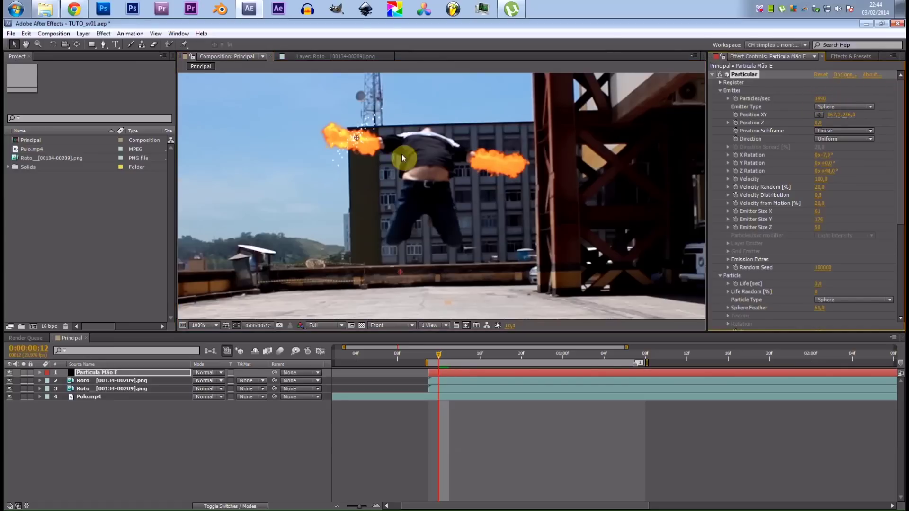
pyautogui.moveTo(827, 171); pyautogui.dragTo(852, 169)
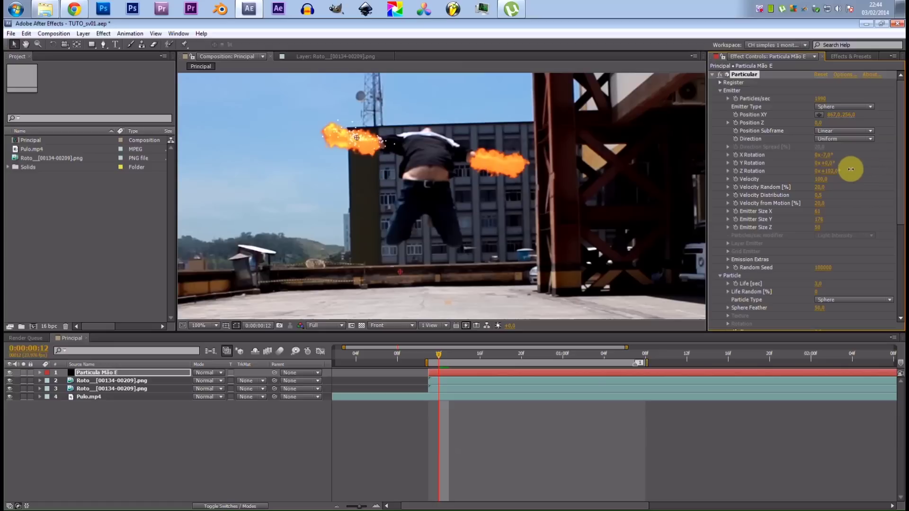
pyautogui.click(363, 121)
pyautogui.moveTo(359, 138); pyautogui.dragTo(356, 140)
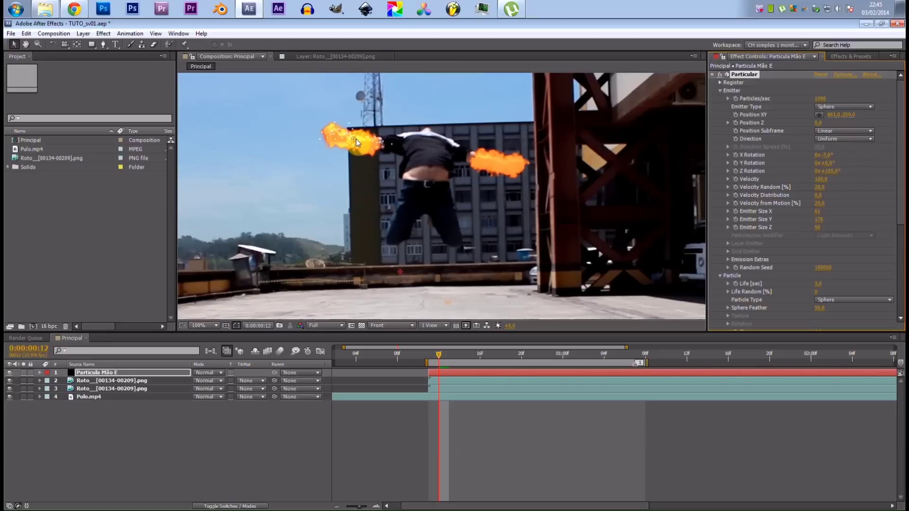
# Step: Enable keyframing for the emitter's Position XY and Z Rotation at 0:00:00:12 and reveal the layer's animated properties
pyautogui.click(736, 115)
pyautogui.click(736, 171)
pyautogui.press('u')
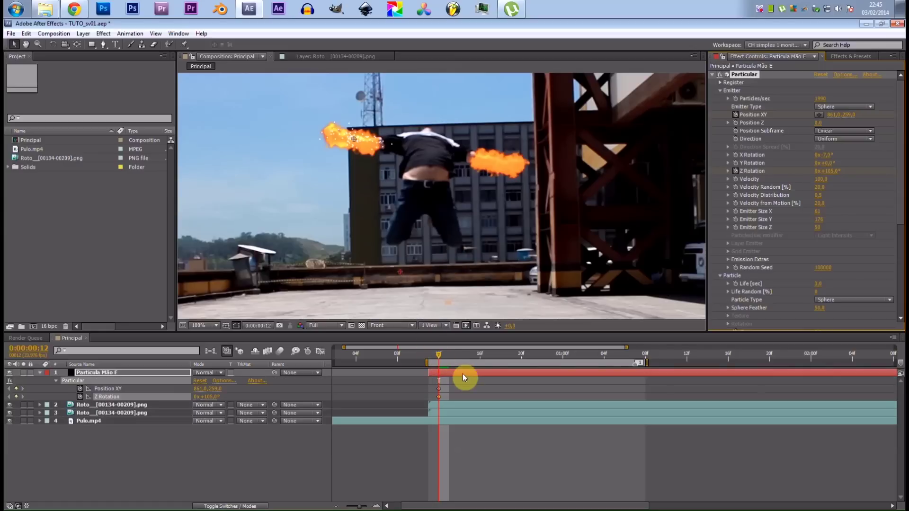
pyautogui.click(435, 394)
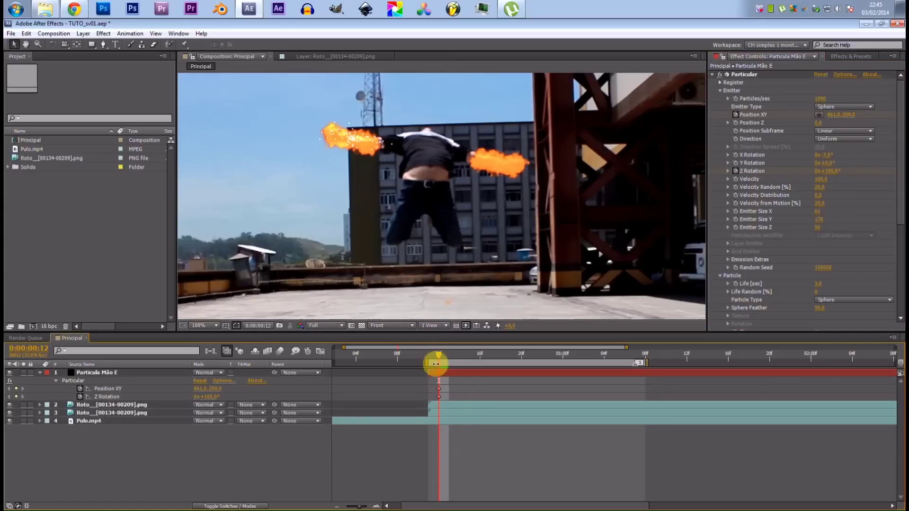
# Step: At 0:00:00:13, keyframe the emitter on the lowered flaming arm at Position XY about 879, 313 with Z Rotation about 102°
pyautogui.moveTo(438, 354); pyautogui.dragTo(445, 354)
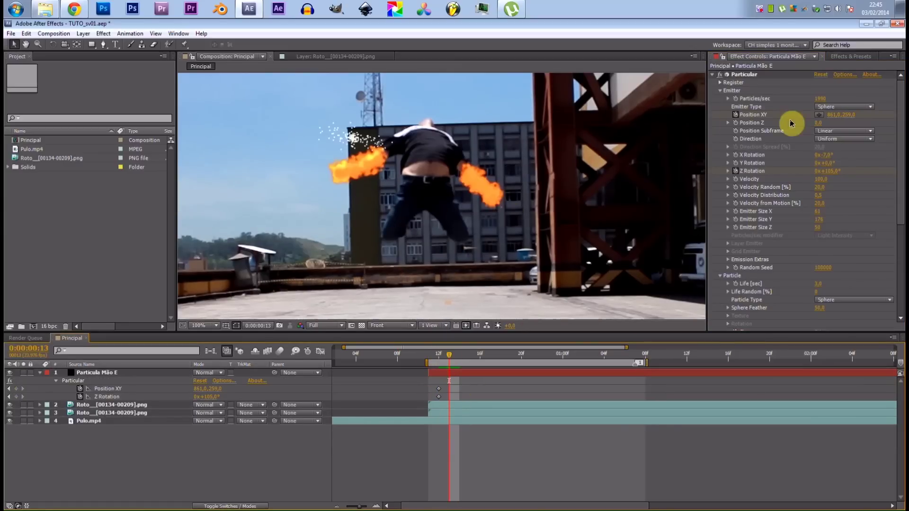
pyautogui.click(819, 114)
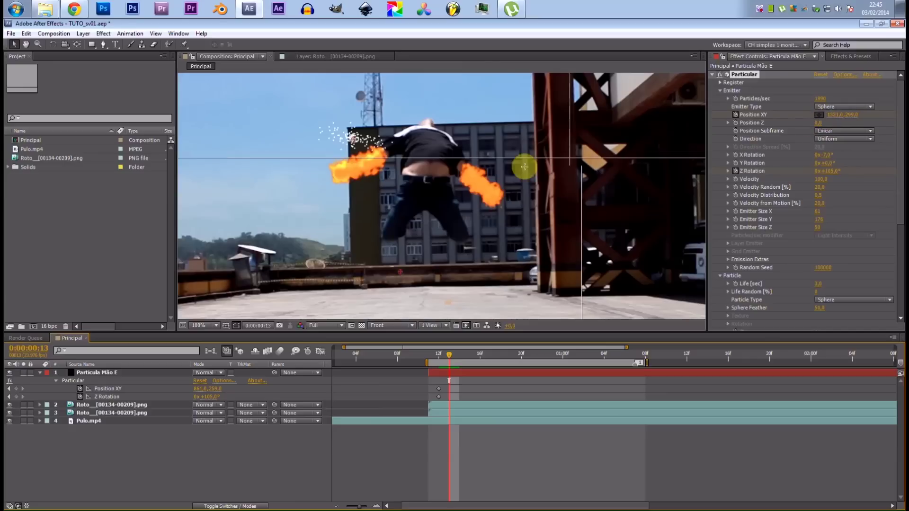
pyautogui.click(362, 164)
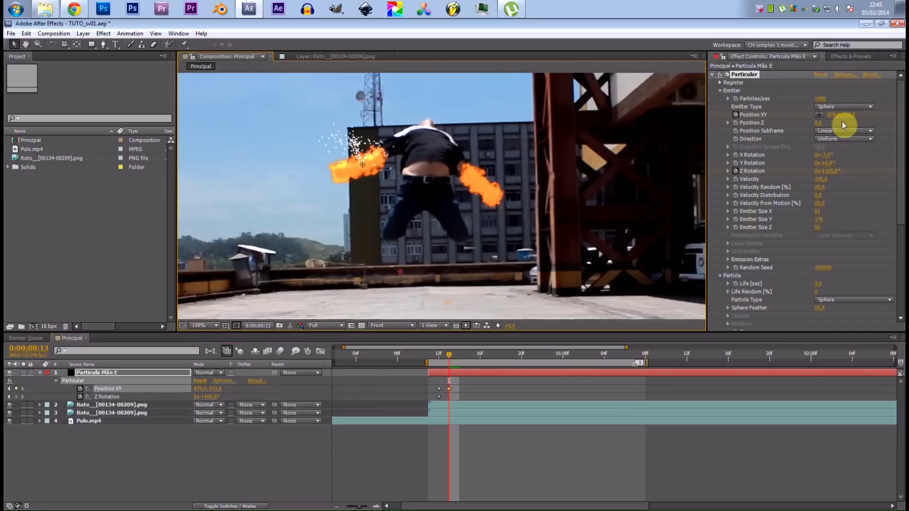
pyautogui.moveTo(835, 171); pyautogui.dragTo(833, 170)
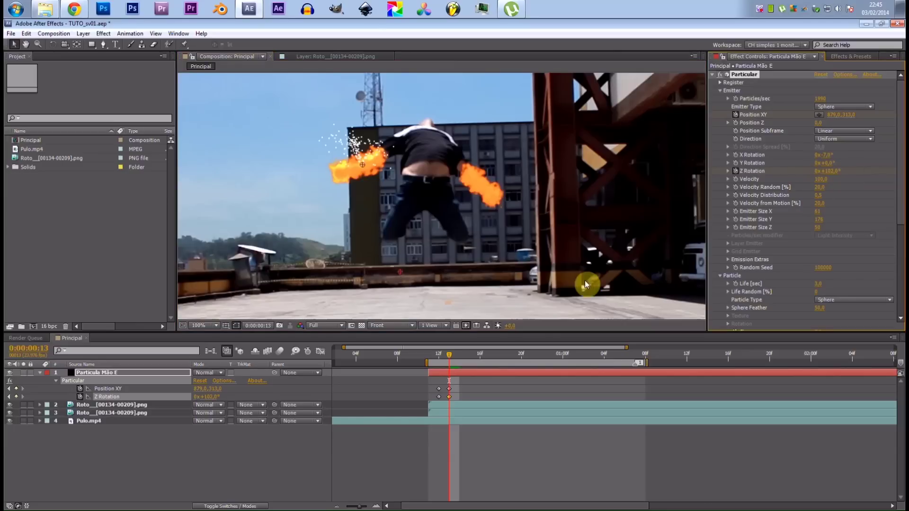
# Step: At 0:00:00:14, move the emitter down onto the same flaming arm and keyframe Z Rotation at about 91°
pyautogui.moveTo(447, 355); pyautogui.dragTo(456, 358)
pyautogui.moveTo(363, 165); pyautogui.dragTo(375, 196)
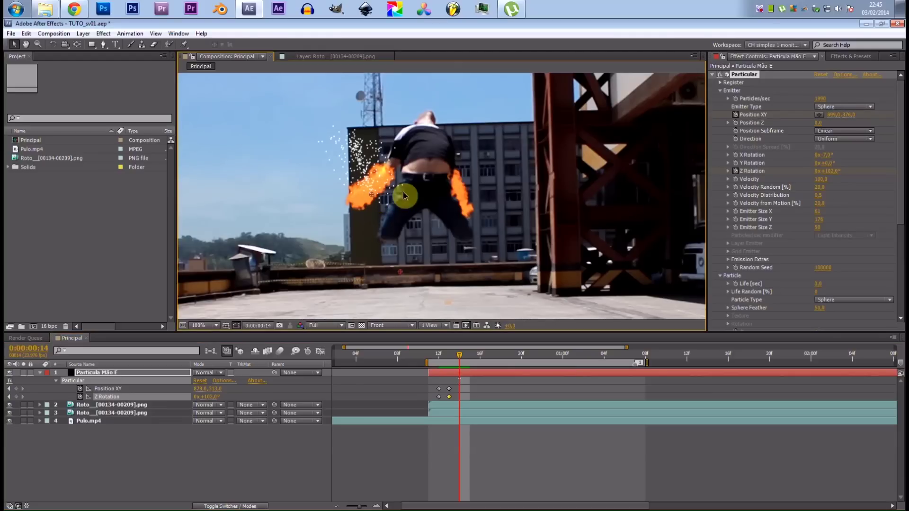
pyautogui.moveTo(835, 172)
pyautogui.mouseDown()
pyautogui.moveTo(806, 171)
pyautogui.moveTo(836, 171)
pyautogui.mouseUp()
# Step: At 0:00:00:15, keyframe the emitter on the flaming hand at Position XY about 945, 411 with Z Rotation -1°
pyautogui.moveTo(432, 355); pyautogui.dragTo(473, 356)
pyautogui.moveTo(422, 219); pyautogui.dragTo(395, 212)
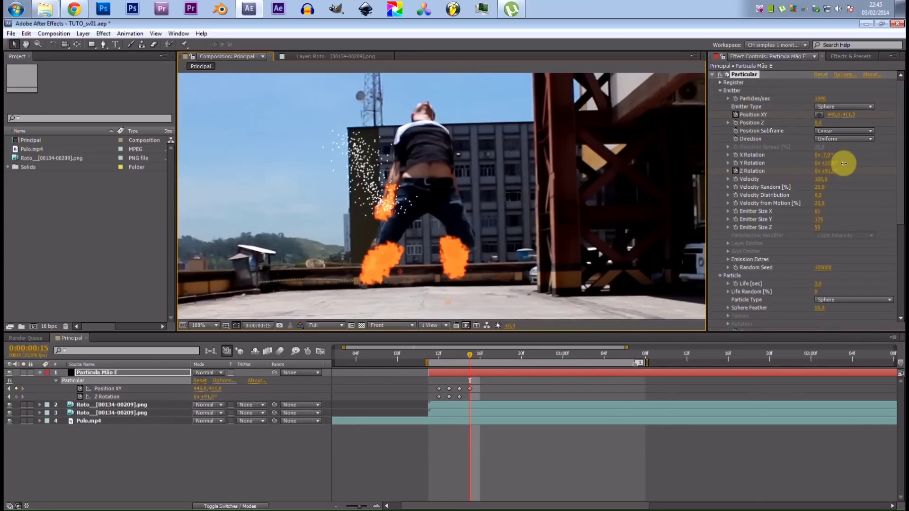
pyautogui.moveTo(824, 171); pyautogui.dragTo(768, 163)
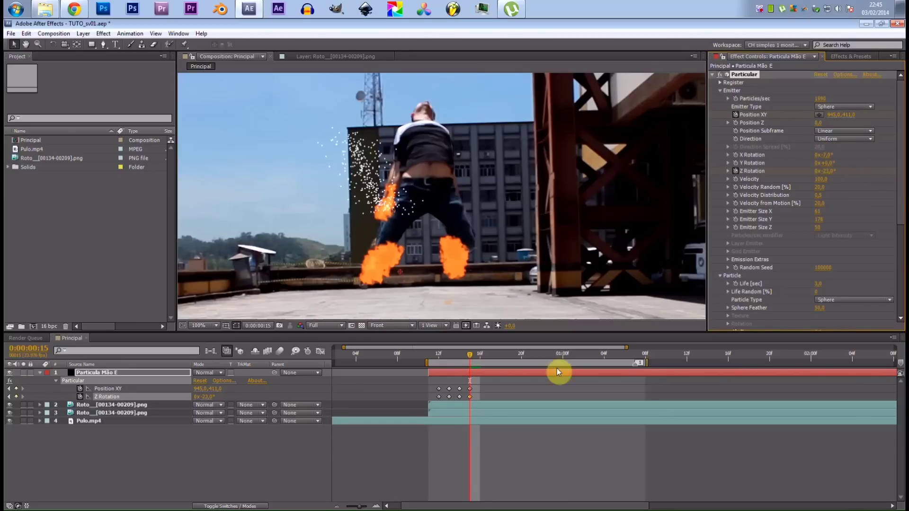
pyautogui.moveTo(470, 357)
pyautogui.mouseDown()
pyautogui.moveTo(495, 359)
pyautogui.moveTo(463, 358)
pyautogui.moveTo(501, 358)
pyautogui.moveTo(470, 359)
pyautogui.mouseUp()
pyautogui.moveTo(826, 172); pyautogui.dragTo(836, 173)
# Step: Keyframe the emitter's position on the flaming arm at frames 18 and 19, with Z Rotation about 69° at frame 19
pyautogui.moveTo(464, 356); pyautogui.dragTo(502, 352)
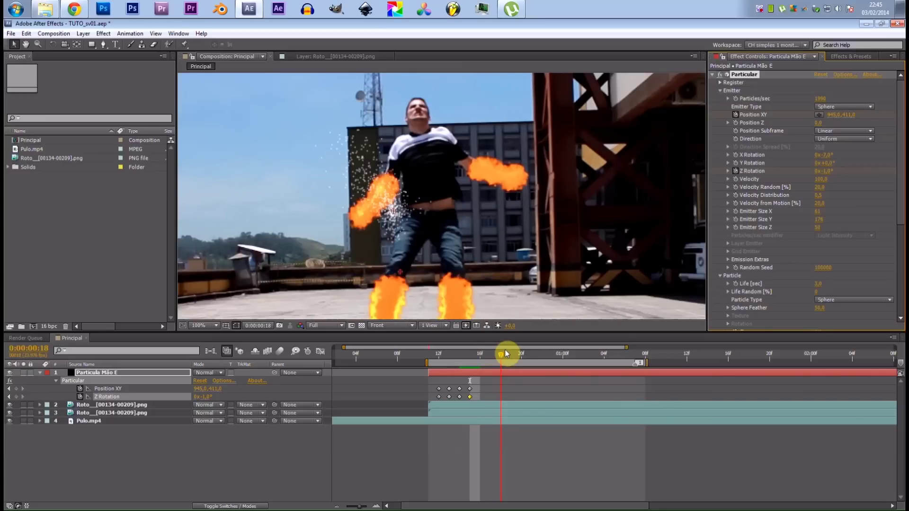
pyautogui.moveTo(400, 197); pyautogui.dragTo(364, 204)
pyautogui.moveTo(501, 356)
pyautogui.mouseDown()
pyautogui.moveTo(436, 344)
pyautogui.moveTo(506, 358)
pyautogui.mouseUp()
pyautogui.moveTo(365, 232); pyautogui.dragTo(364, 233)
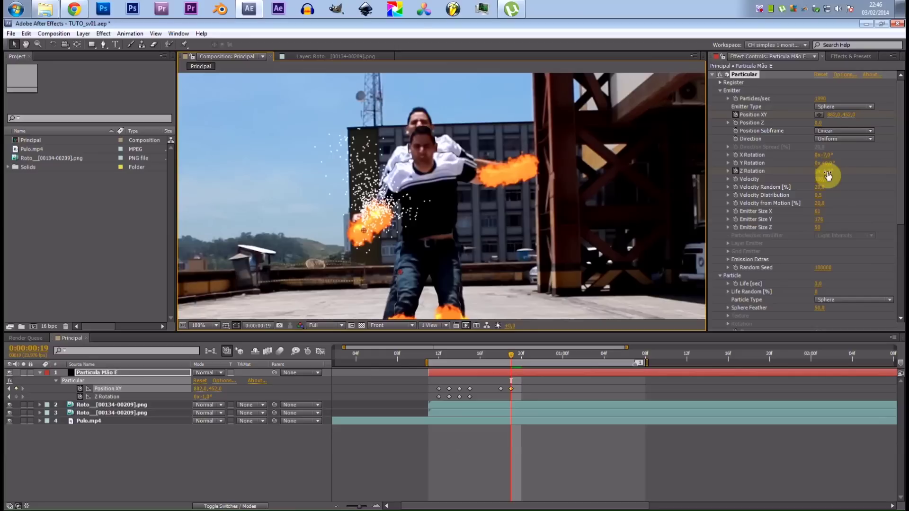
pyautogui.moveTo(832, 174); pyautogui.dragTo(868, 178)
pyautogui.moveTo(358, 219); pyautogui.dragTo(381, 236)
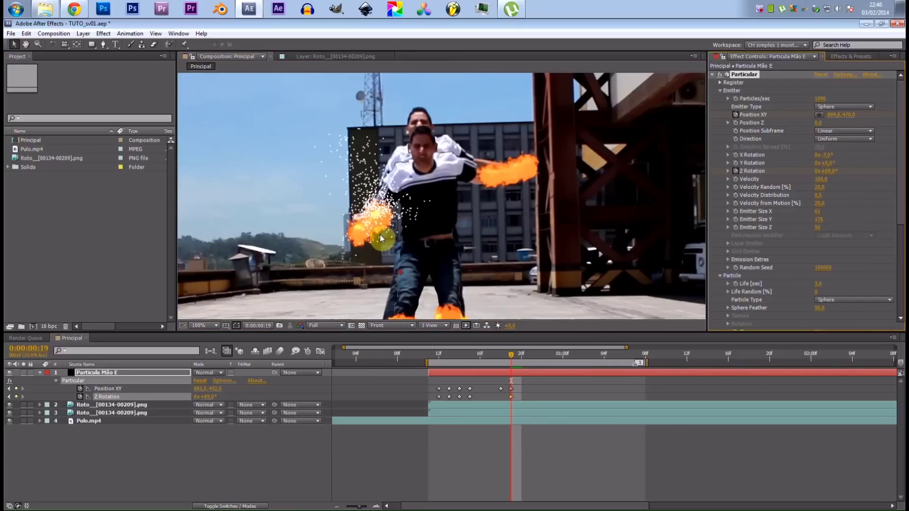
# Step: Reposition the emitter on the flaming arm at frames 21 and 23, keyframing Z Rotation at 0° on frame 23
pyautogui.moveTo(514, 354); pyautogui.dragTo(533, 358)
pyautogui.click(444, 295)
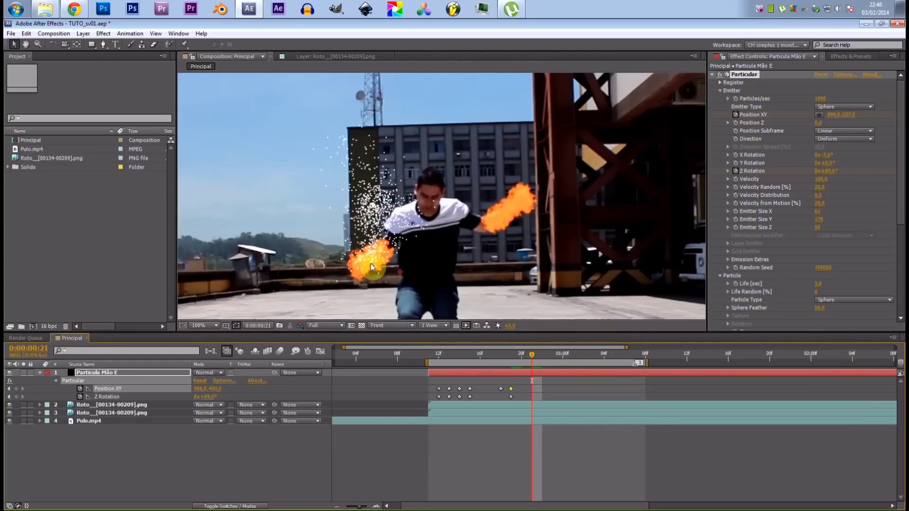
pyautogui.moveTo(531, 358); pyautogui.dragTo(554, 365)
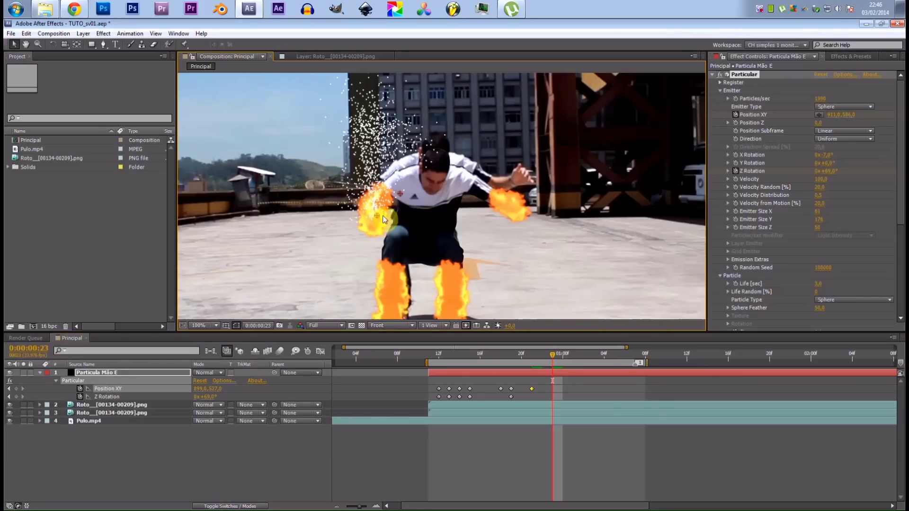
pyautogui.moveTo(830, 172); pyautogui.dragTo(806, 179)
# Step: At 0:00:01:01, keyframe the emitter on the bent flaming arm at Position XY about 943, 613 with Z Rotation about -110°
pyautogui.moveTo(550, 359); pyautogui.dragTo(573, 363)
pyautogui.moveTo(390, 225); pyautogui.dragTo(399, 231)
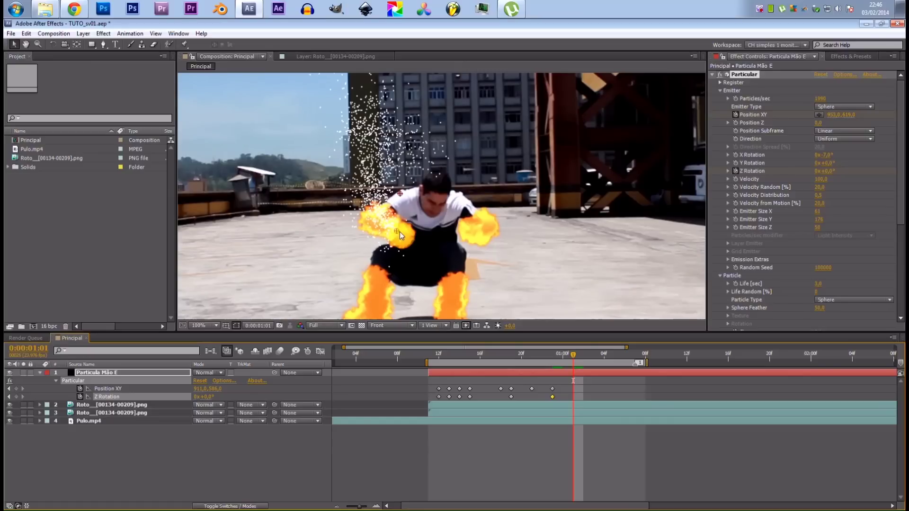
pyautogui.moveTo(832, 178); pyautogui.dragTo(787, 184)
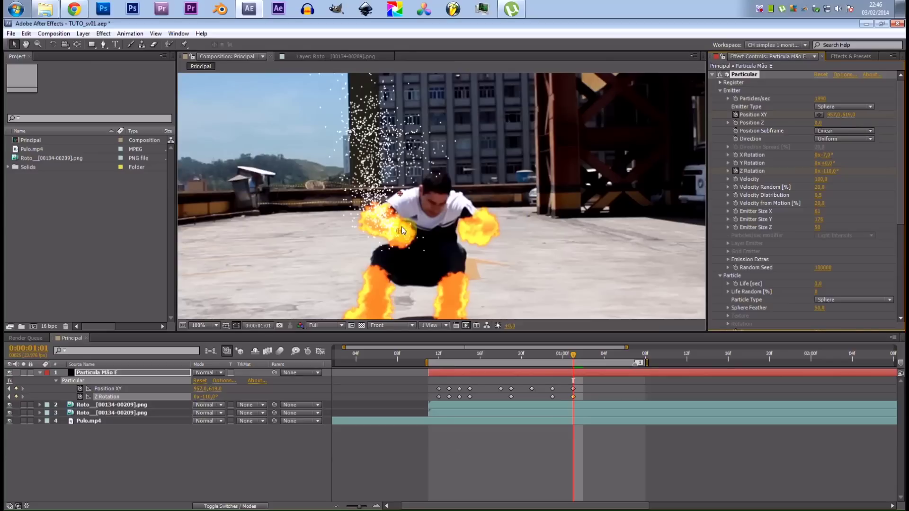
pyautogui.moveTo(399, 231); pyautogui.dragTo(393, 229)
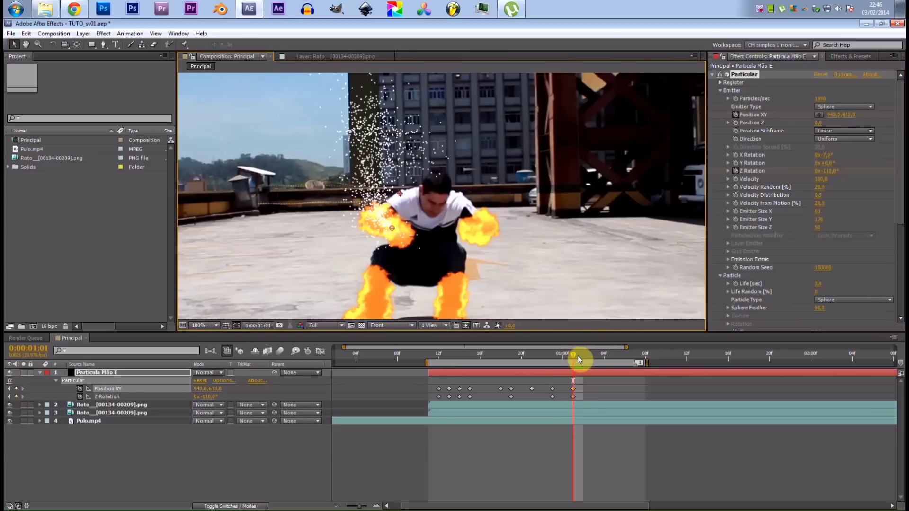
# Step: At 0:00:01:03, move the emitter to follow the flaming arm and keyframe Z Rotation at about -124°
pyautogui.moveTo(577, 356); pyautogui.dragTo(595, 360)
pyautogui.moveTo(392, 228); pyautogui.dragTo(434, 233)
pyautogui.moveTo(833, 176); pyautogui.dragTo(819, 173)
# Step: Keyframe the emitter's position on the flaming arm at 0:00:01:04 and 0:00:01:05, ending at about 996, 590
pyautogui.moveTo(600, 356); pyautogui.dragTo(607, 356)
pyautogui.moveTo(434, 231); pyautogui.dragTo(429, 225)
pyautogui.moveTo(605, 355); pyautogui.dragTo(619, 358)
pyautogui.click(445, 238)
pyautogui.moveTo(419, 218); pyautogui.dragTo(416, 217)
pyautogui.click(482, 257)
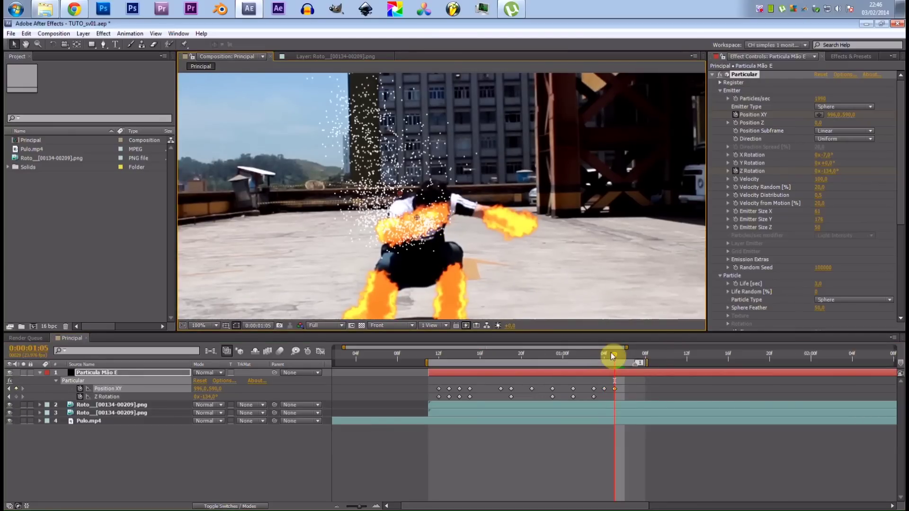
# Step: At 0:00:01:06, keyframe the emitter on the same flaming arm at Position XY about 928, 594 with Z Rotation about -43°
pyautogui.click(514, 248)
pyautogui.click(419, 222)
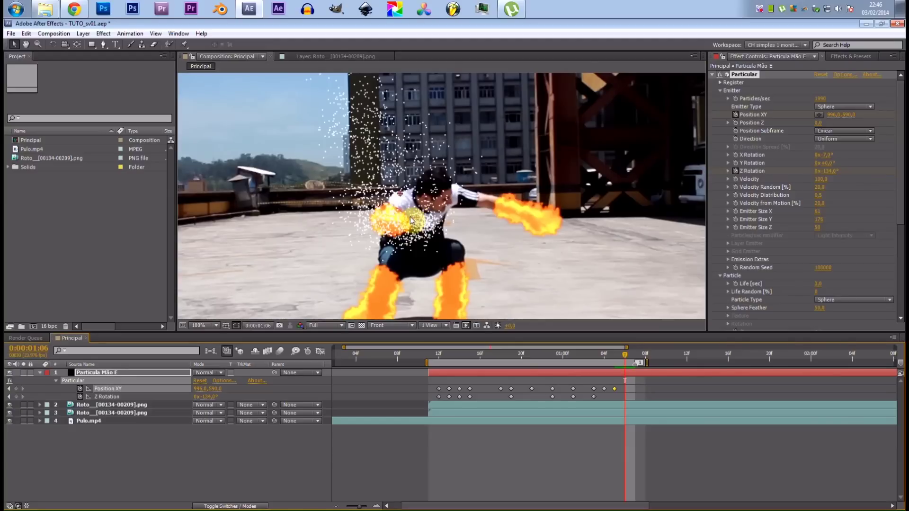
pyautogui.moveTo(383, 221); pyautogui.dragTo(386, 219)
pyautogui.click(829, 157)
pyautogui.moveTo(832, 170); pyautogui.dragTo(903, 201)
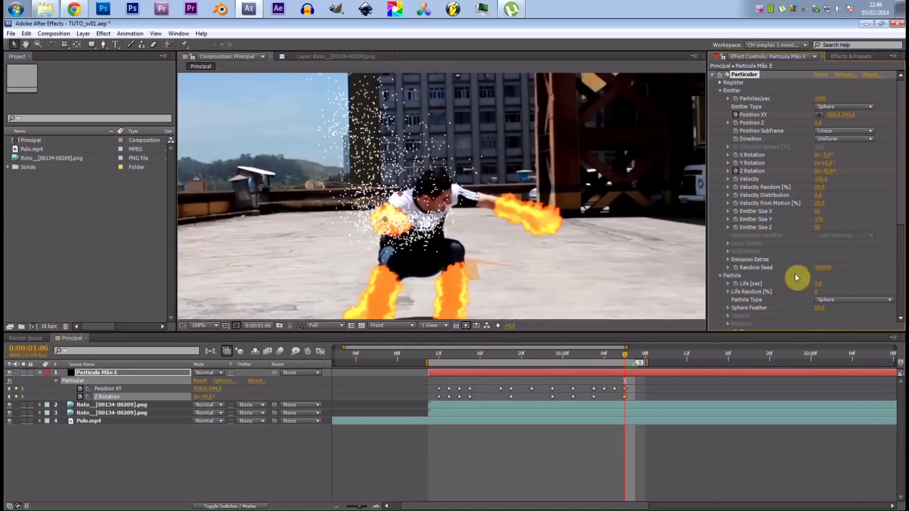
# Step: At 0:00:01:07, move the emitter onto the outstretched flaming arm at Position XY about 845, 583
pyautogui.moveTo(626, 350); pyautogui.dragTo(635, 357)
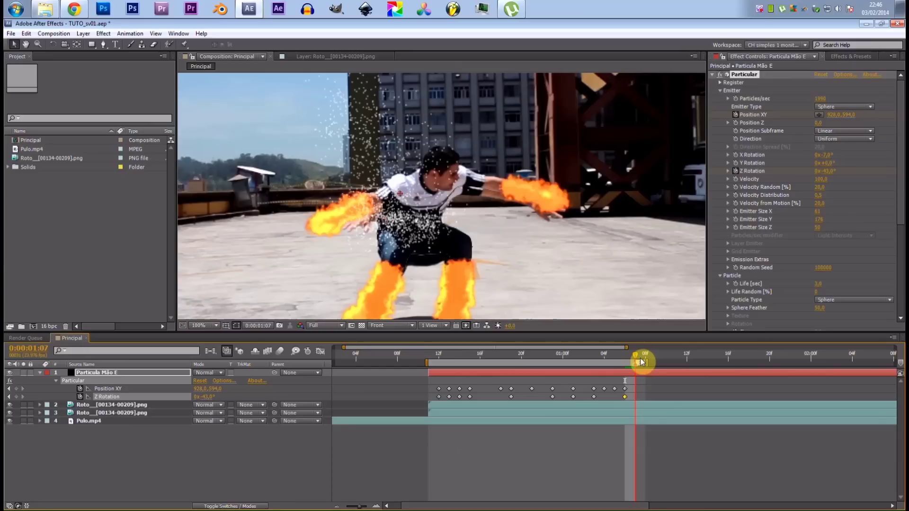
pyautogui.moveTo(383, 219); pyautogui.dragTo(350, 213)
pyautogui.click(805, 151)
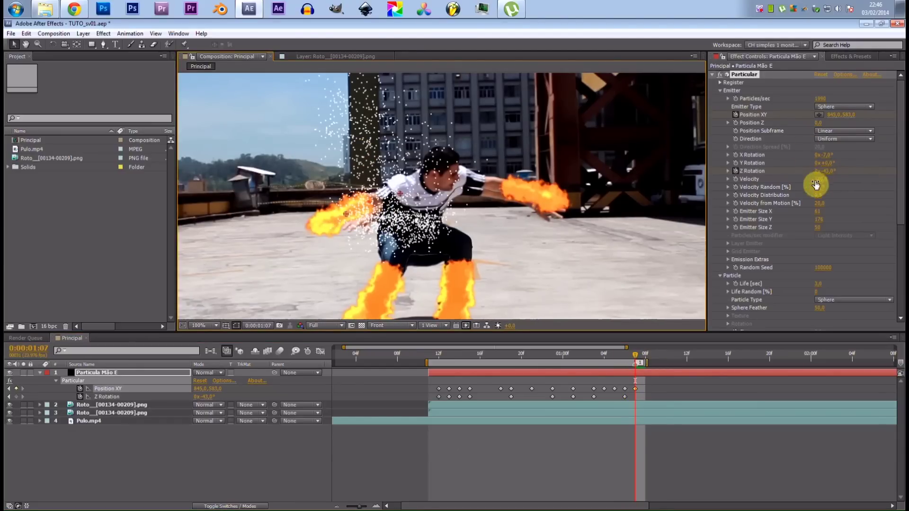
pyautogui.moveTo(826, 171); pyautogui.dragTo(786, 173)
pyautogui.hotkey('ctrl', 'z')
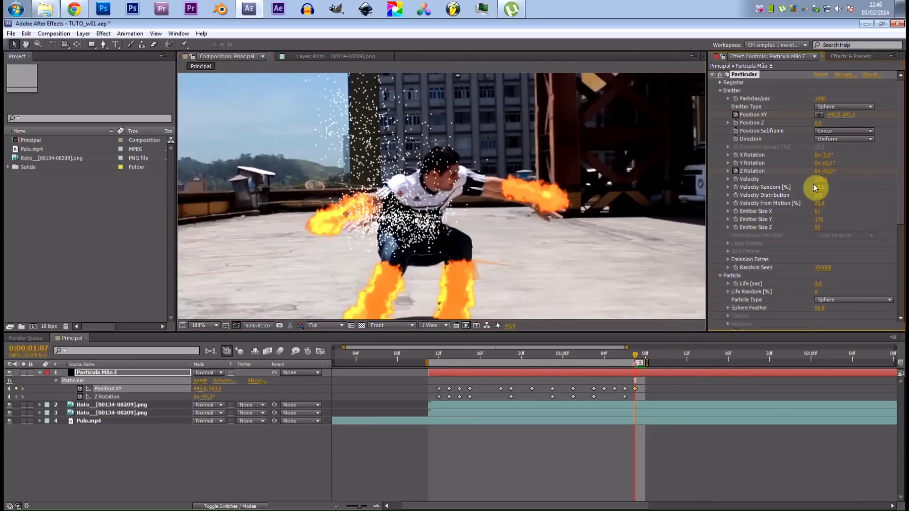
pyautogui.click(828, 171)
# Step: At 0:00:01:08, keyframe the emitter at Position XY about 814, 553 with Z Rotation about -201°, and preview the animation
pyautogui.moveTo(604, 360); pyautogui.dragTo(646, 361)
pyautogui.moveTo(330, 205); pyautogui.dragTo(331, 206)
pyautogui.moveTo(828, 171); pyautogui.dragTo(330, 195)
pyautogui.press('KP_0')
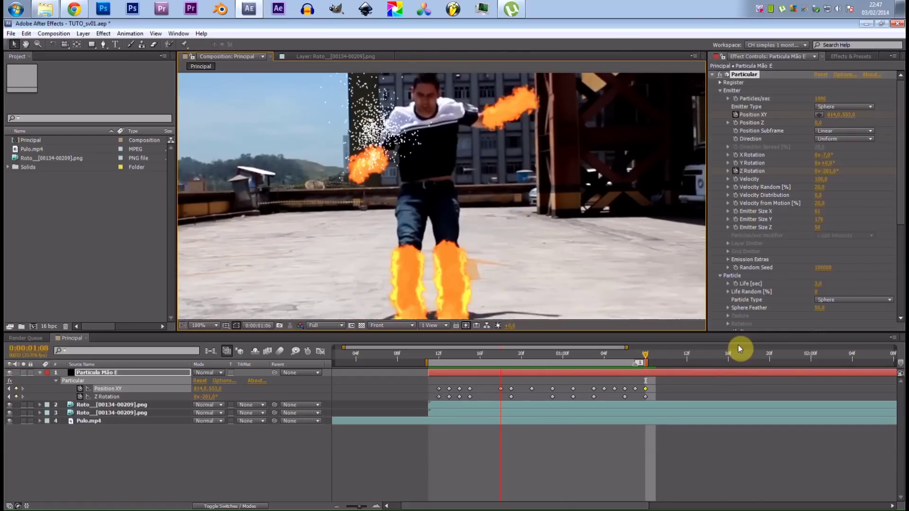
pyautogui.press('space')
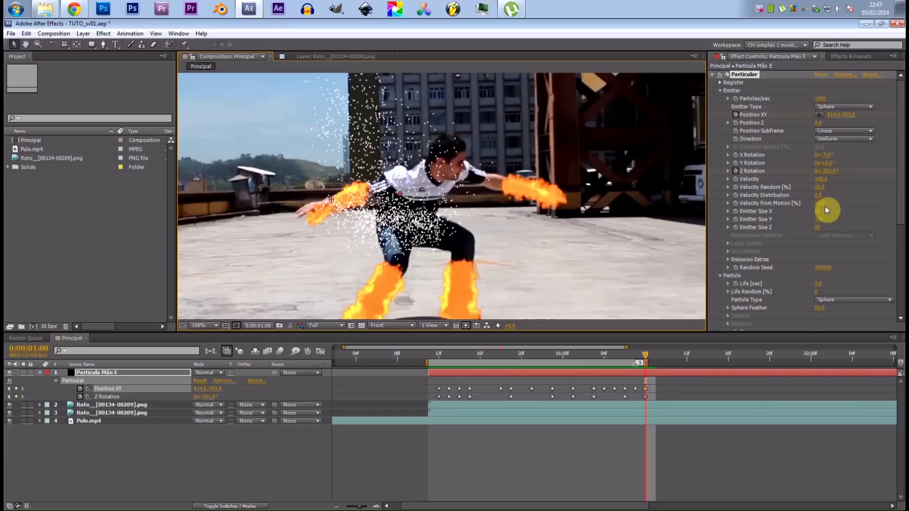
# Step: Set the emitter's Velocity from Motion to about -2% and adjust its Velocity
pyautogui.moveTo(819, 203); pyautogui.dragTo(814, 203)
pyautogui.moveTo(815, 203); pyautogui.dragTo(816, 203)
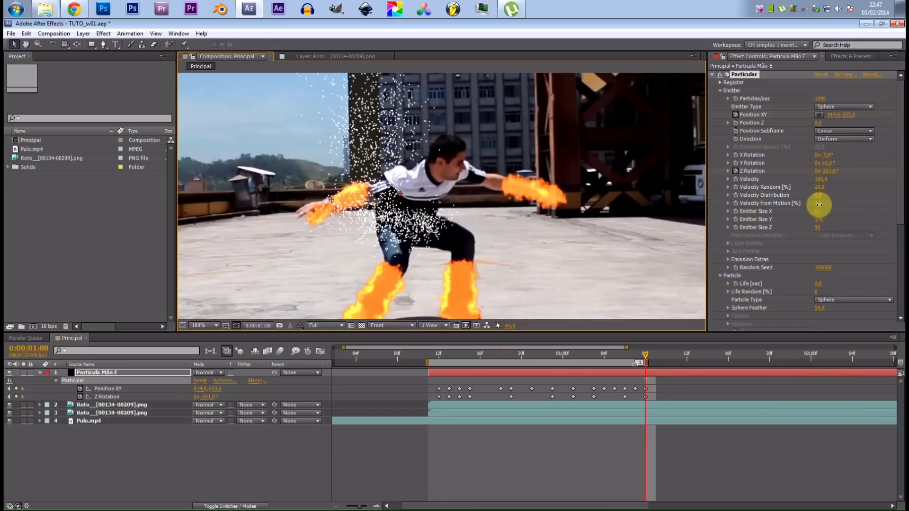
pyautogui.scroll(-1, 534, 187)
pyautogui.scroll(1, 441, 152)
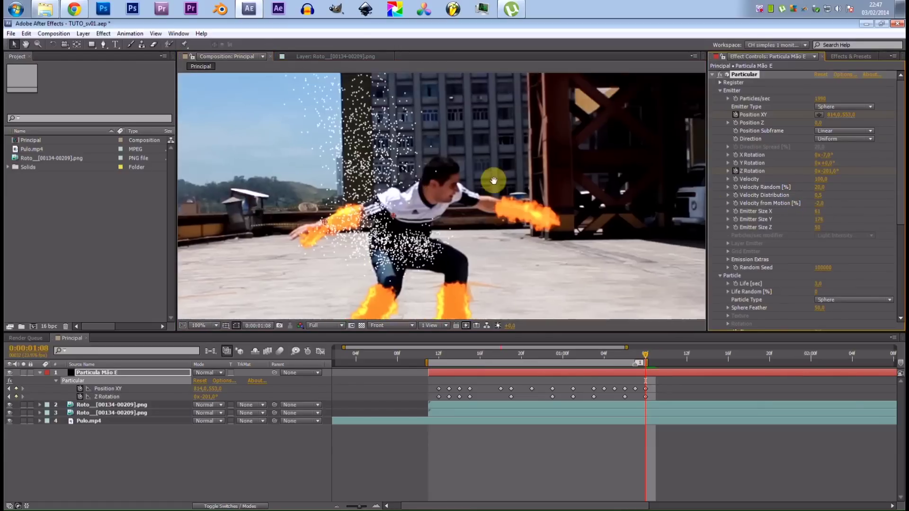
pyautogui.press('space')
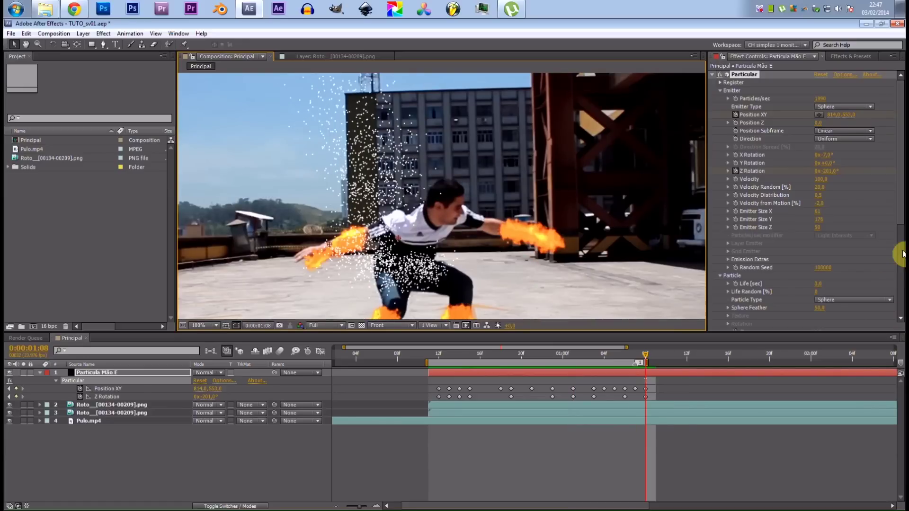
pyautogui.moveTo(826, 182); pyautogui.dragTo(885, 199)
# Step: Set the particles' Size Random to about 50% and their Size to 1.5
pyautogui.scroll(-5, 848, 194)
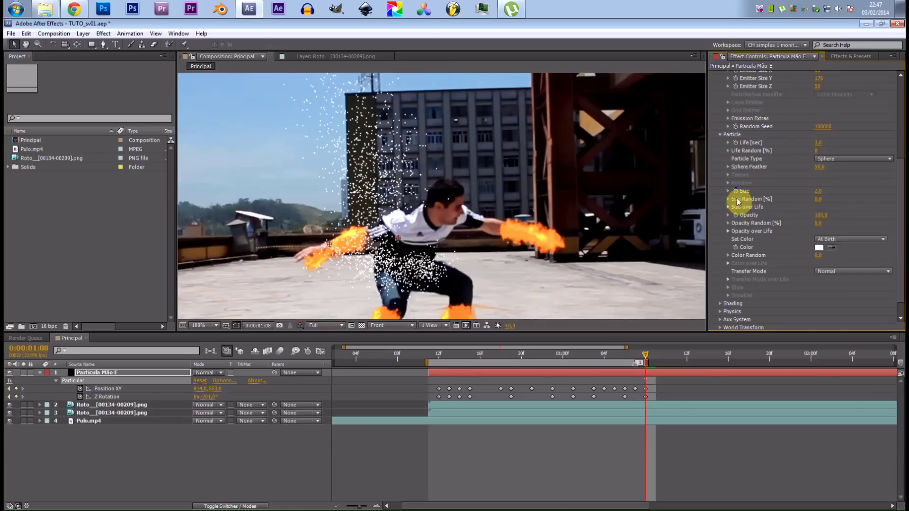
pyautogui.moveTo(830, 199); pyautogui.dragTo(852, 202)
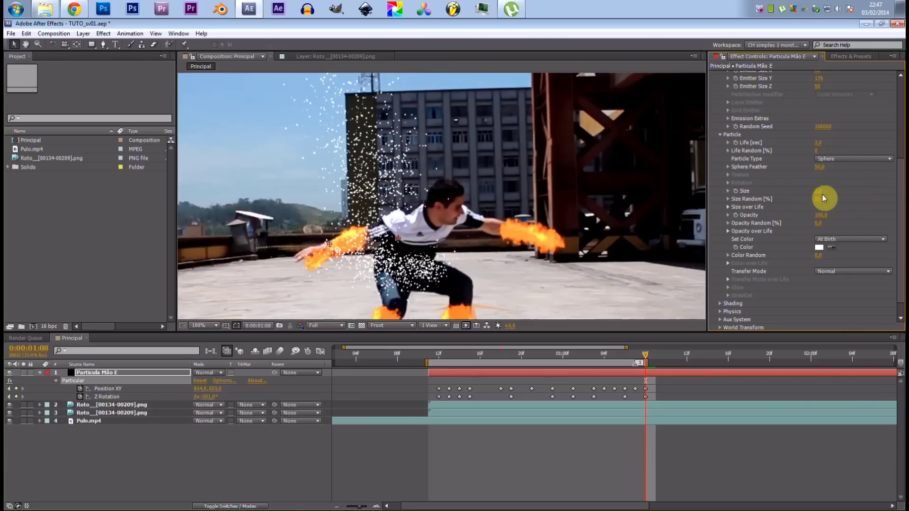
pyautogui.write('1,5')
pyautogui.press('Return')
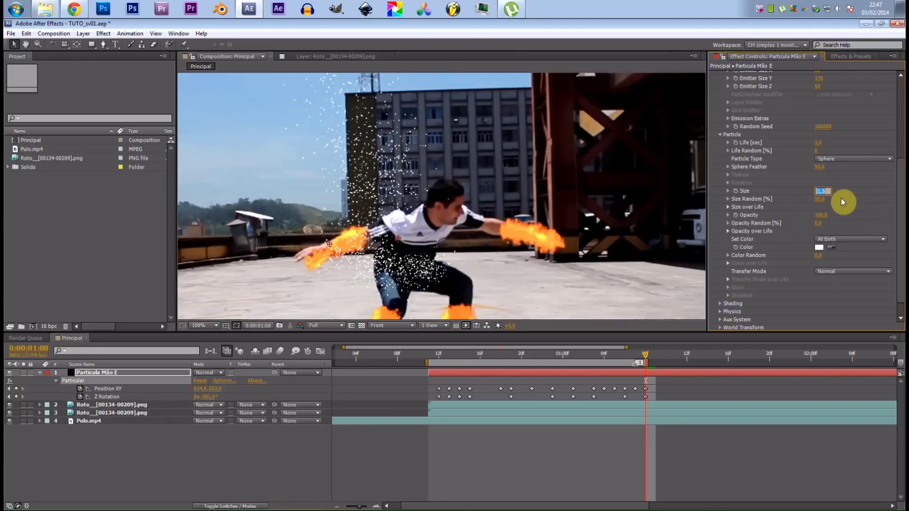
# Step: Change the particles' Set Color option to Over Life
pyautogui.click(831, 243)
pyautogui.click(868, 260)
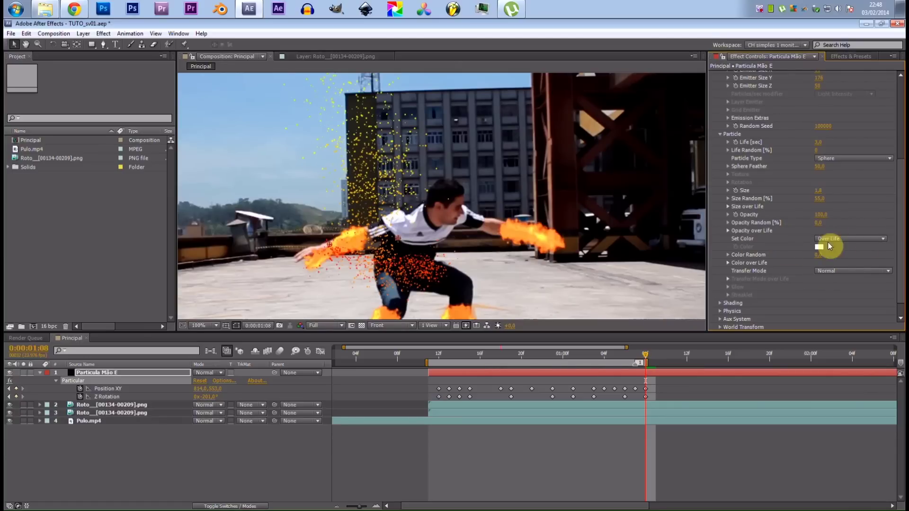
# Step: Apply the white-to-black gradient preset to the particles' Color over Life and set its start colour to pale yellow FFEAA3
pyautogui.scroll(-2, 804, 200)
pyautogui.click(728, 237)
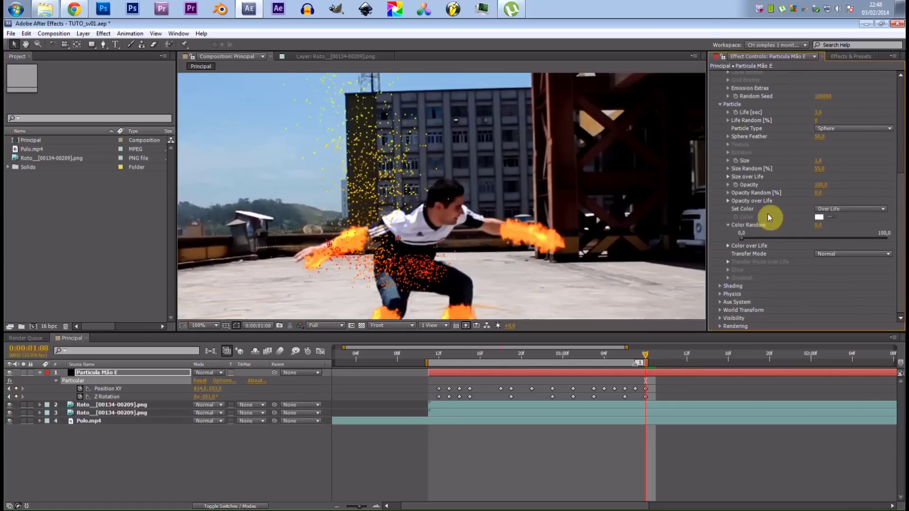
pyautogui.click(728, 245)
pyautogui.scroll(-2, 862, 207)
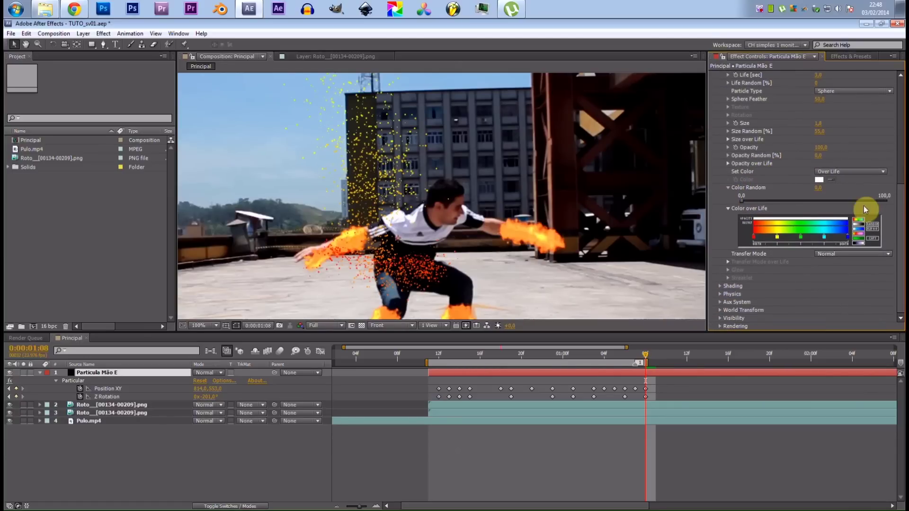
pyautogui.click(862, 227)
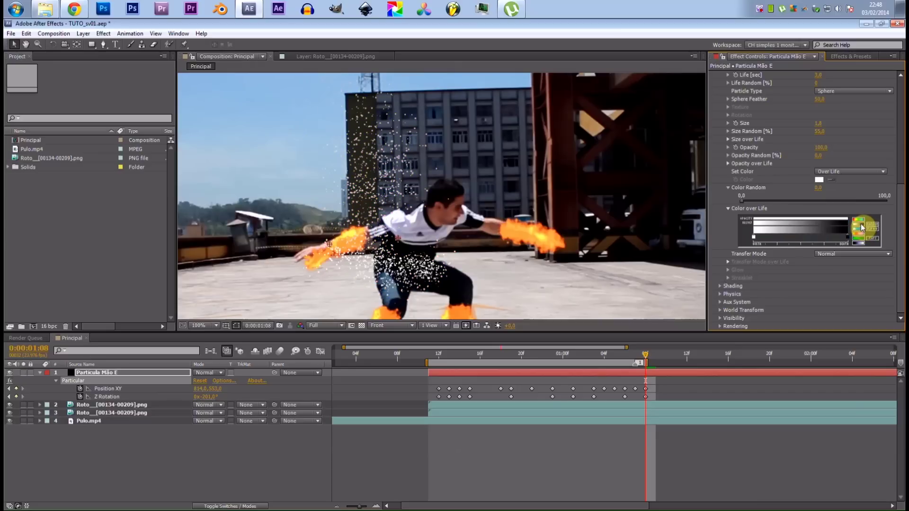
pyautogui.doubleClick(755, 238)
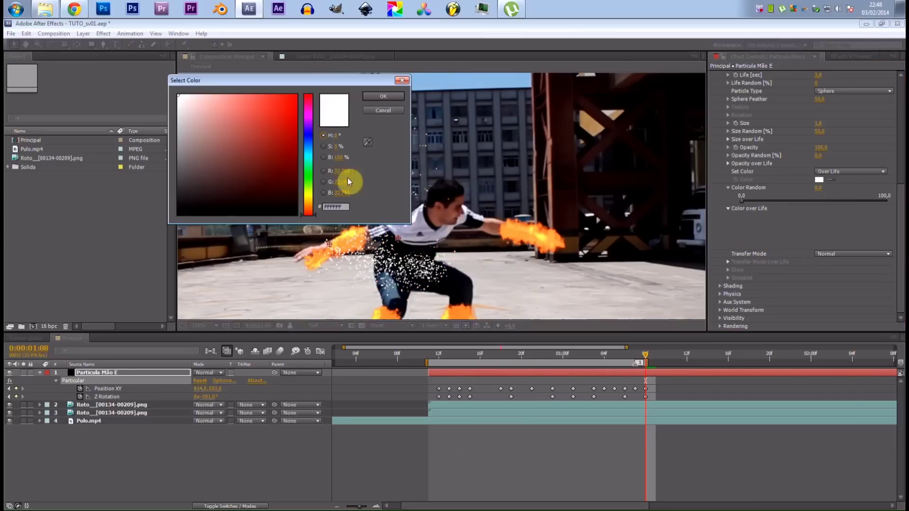
pyautogui.moveTo(308, 190); pyautogui.dragTo(308, 199)
pyautogui.moveTo(291, 154); pyautogui.dragTo(221, 95)
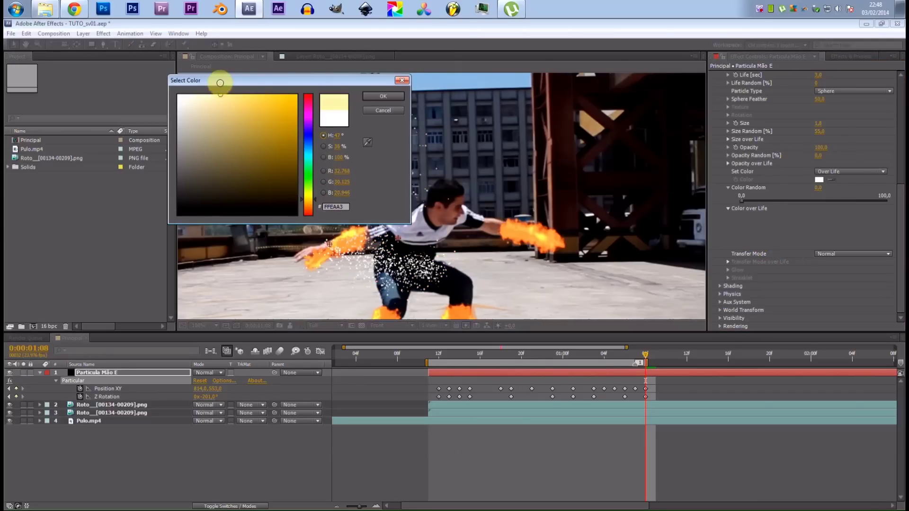
pyautogui.click(383, 97)
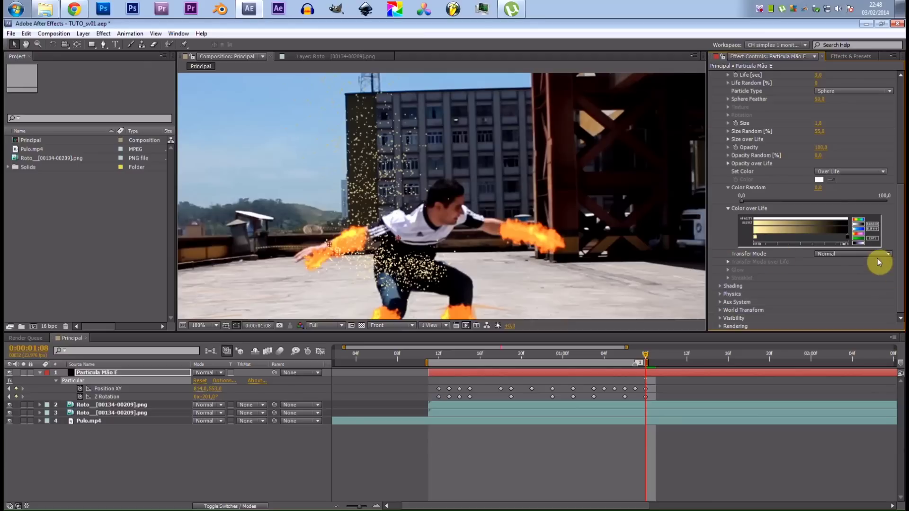
# Step: Set the end colour of the Color over Life gradient to a saturated orange
pyautogui.doubleClick(849, 241)
pyautogui.moveTo(311, 179); pyautogui.dragTo(311, 205)
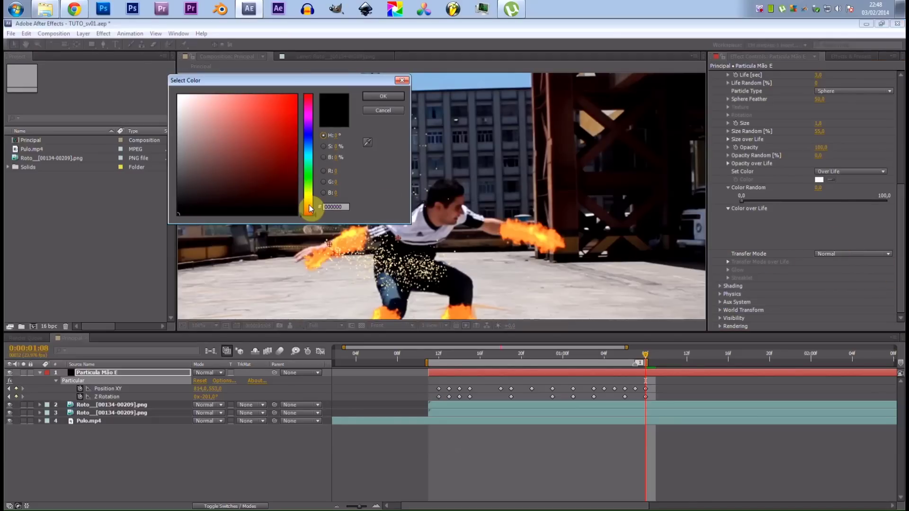
pyautogui.moveTo(288, 160); pyautogui.dragTo(311, 81)
pyautogui.moveTo(315, 203); pyautogui.dragTo(317, 207)
pyautogui.click(392, 107)
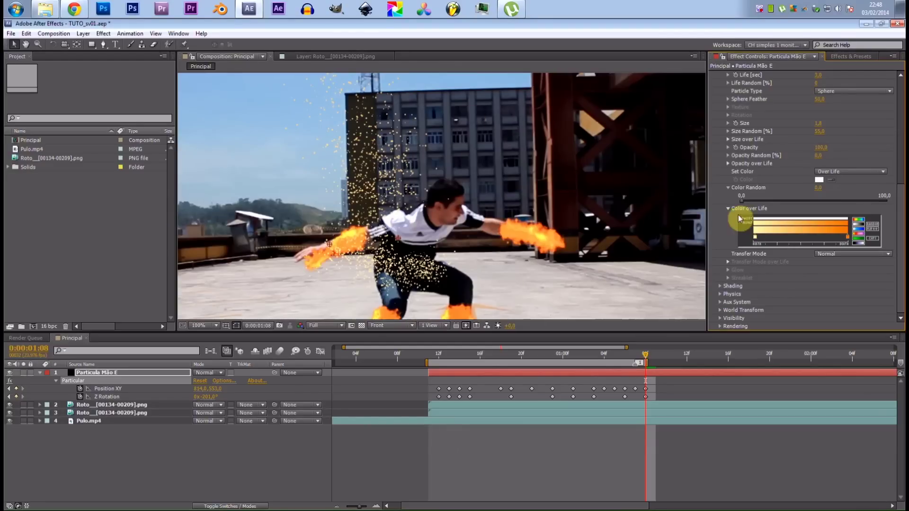
# Step: Apply the preset that falls linearly to zero to the particles' Size over Life
pyautogui.scroll(3, 806, 162)
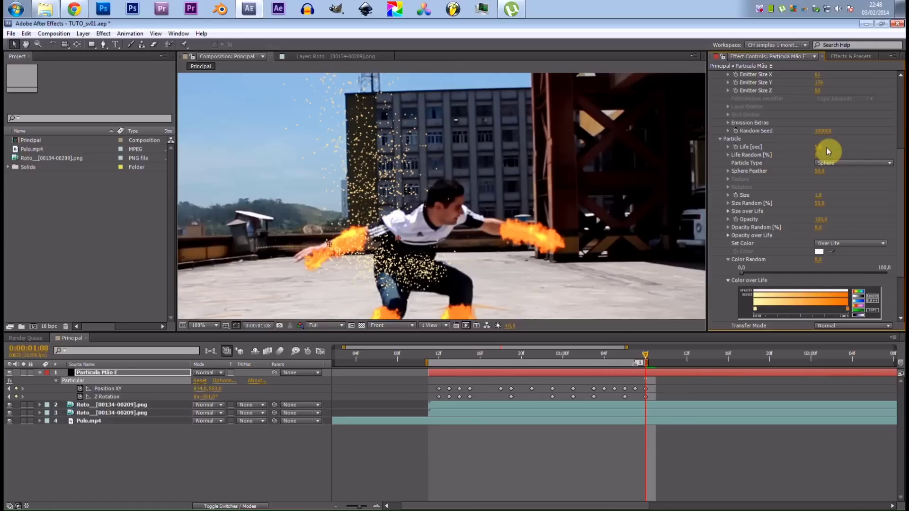
pyautogui.click(729, 236)
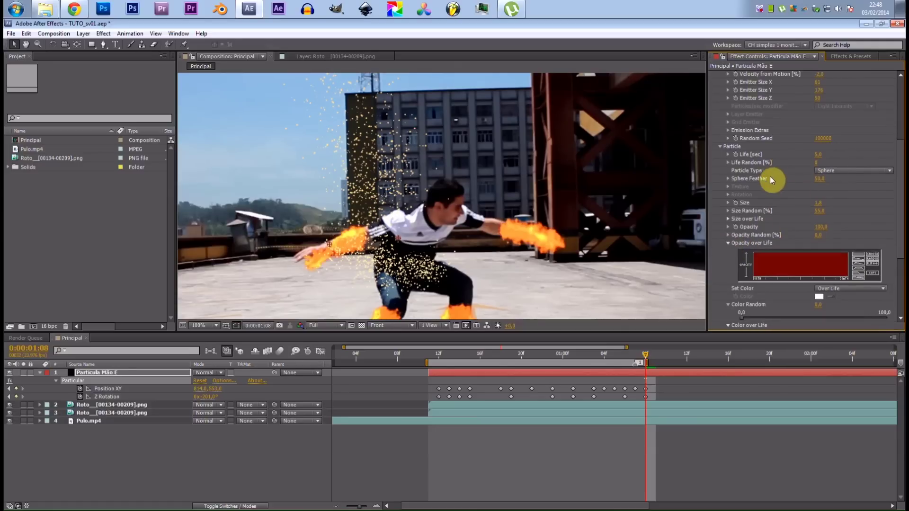
pyautogui.scroll(-4, 770, 176)
pyautogui.scroll(2, 736, 222)
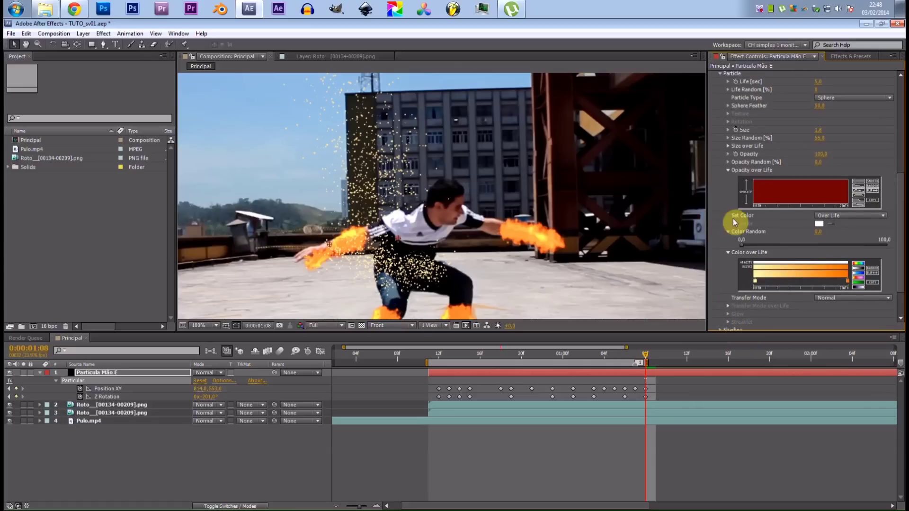
pyautogui.click(729, 146)
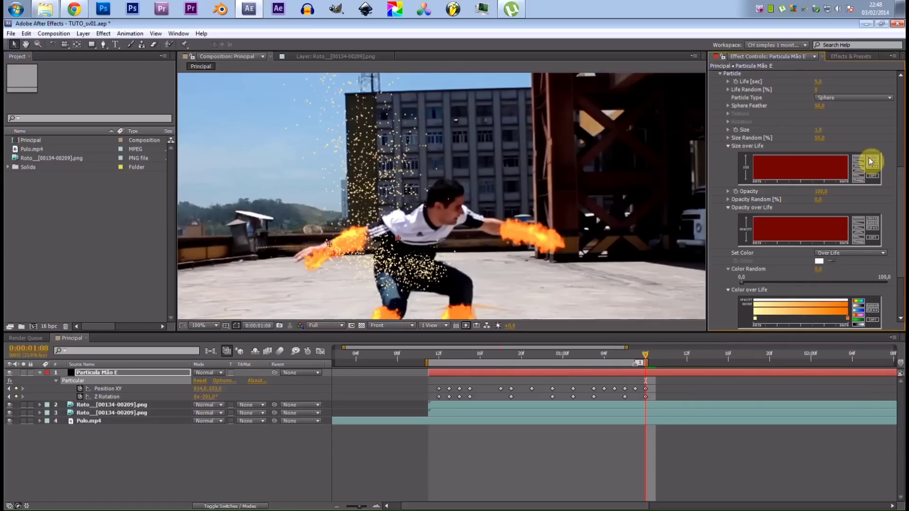
pyautogui.click(857, 163)
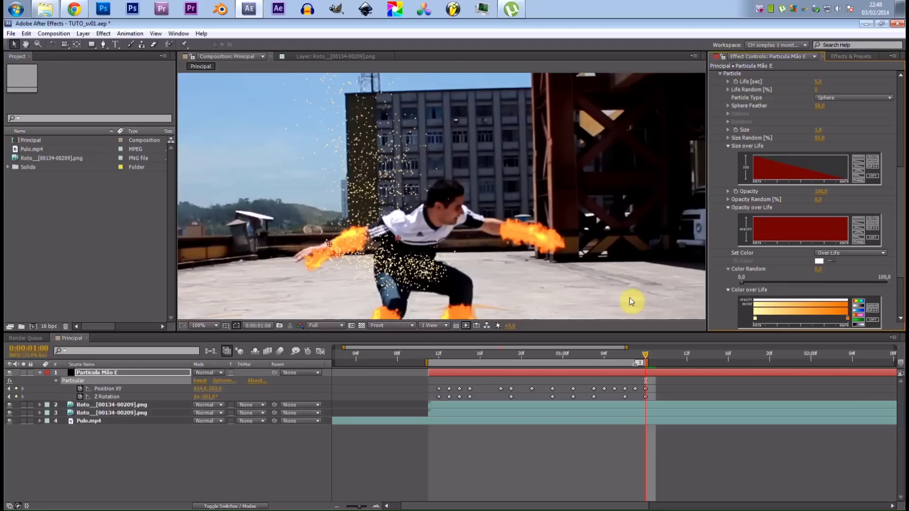
# Step: Try the Add blending mode on the Particula Mão E layer and preview the animation
pyautogui.scroll(1, 736, 186)
pyautogui.scroll(5, 735, 185)
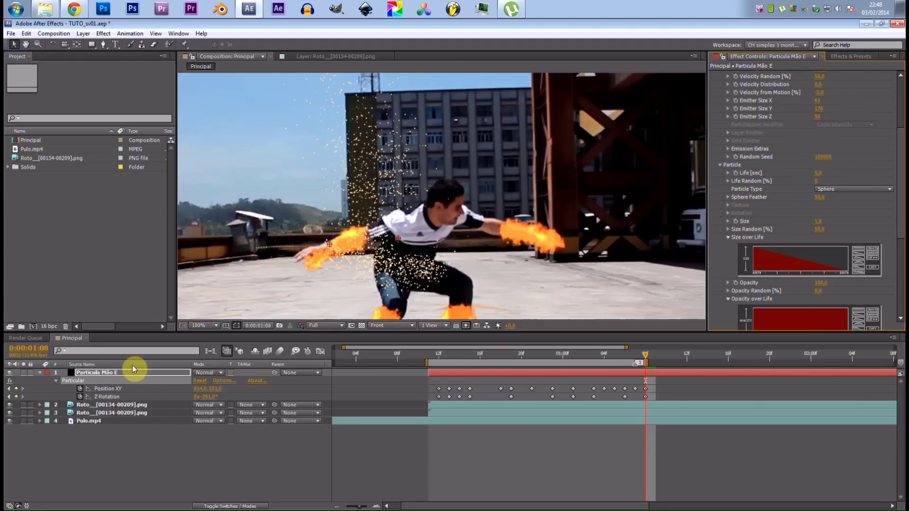
pyautogui.click(214, 374)
pyautogui.click(260, 195)
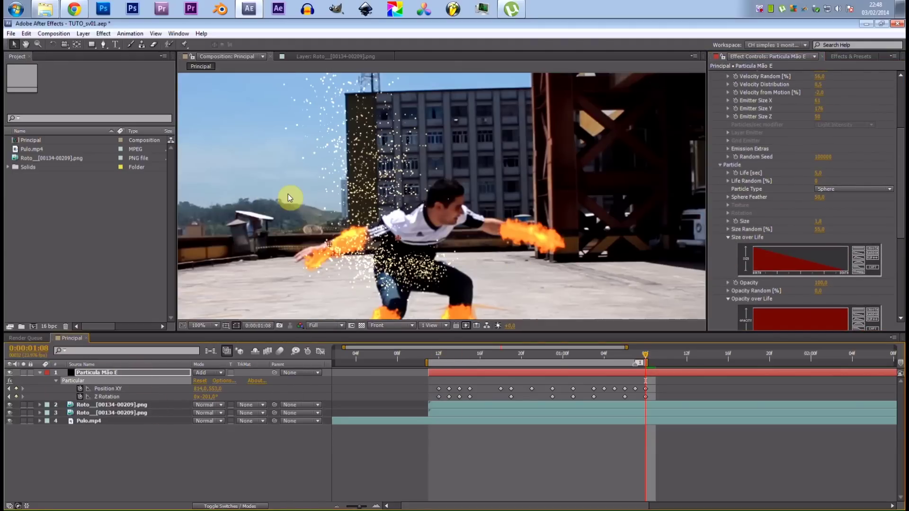
pyautogui.press('space')
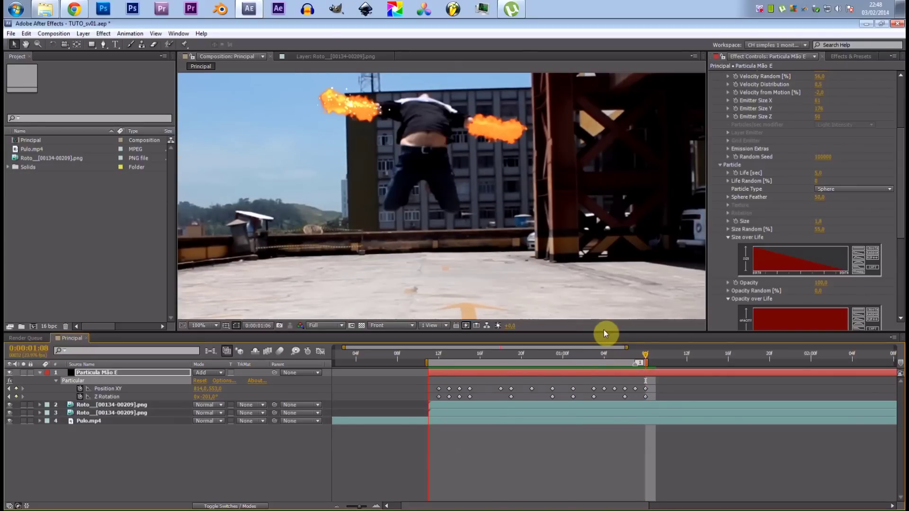
pyautogui.press('space')
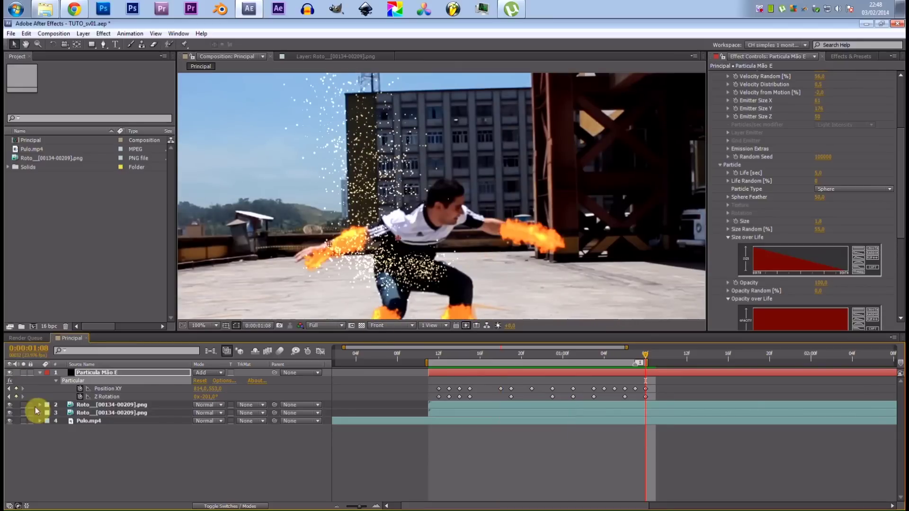
# Step: Return the Particula Mão E layer's blending mode to Normal and preview the animation
pyautogui.click(218, 374)
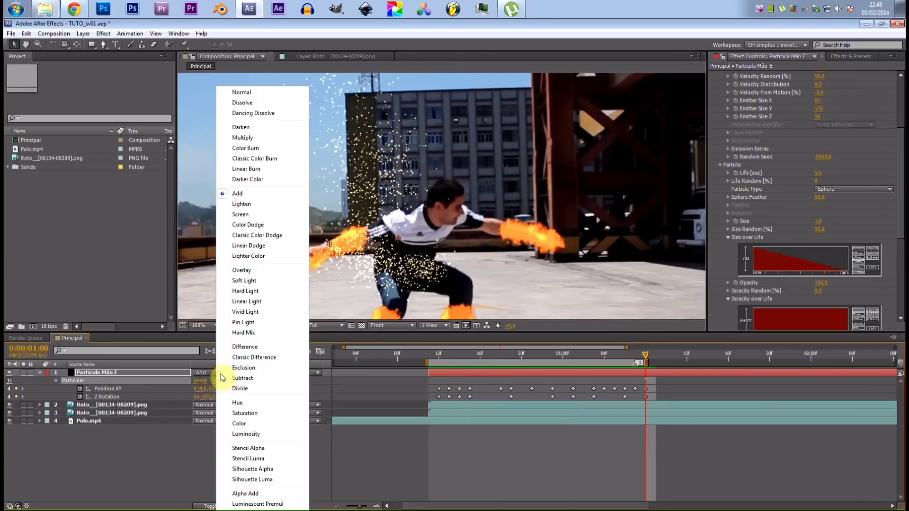
pyautogui.click(266, 92)
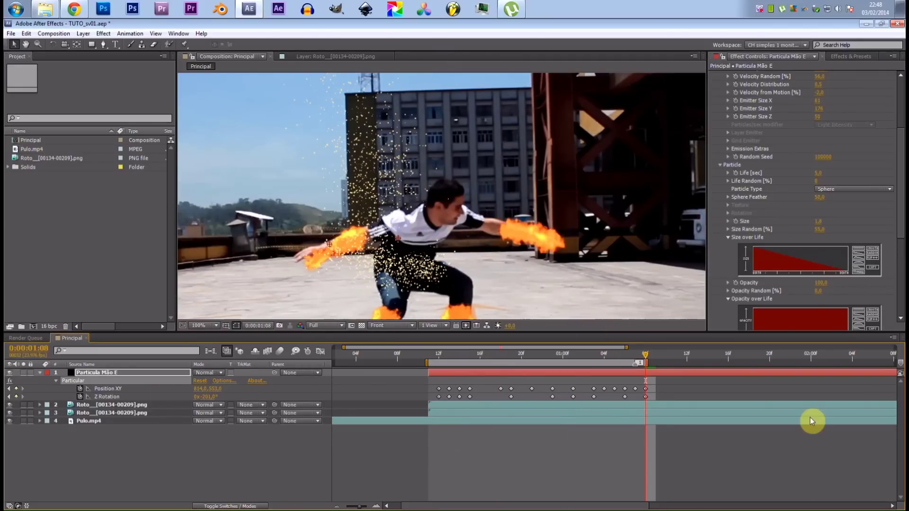
pyautogui.press('space')
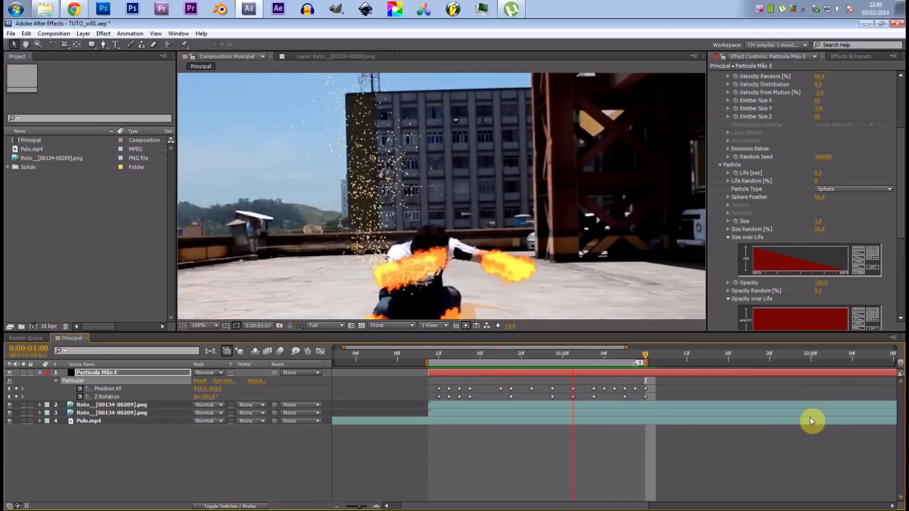
# Step: Fine-tune the emitter's Velocity and set the Gravity in Particular's Physics settings to -20
pyautogui.scroll(5, 874, 285)
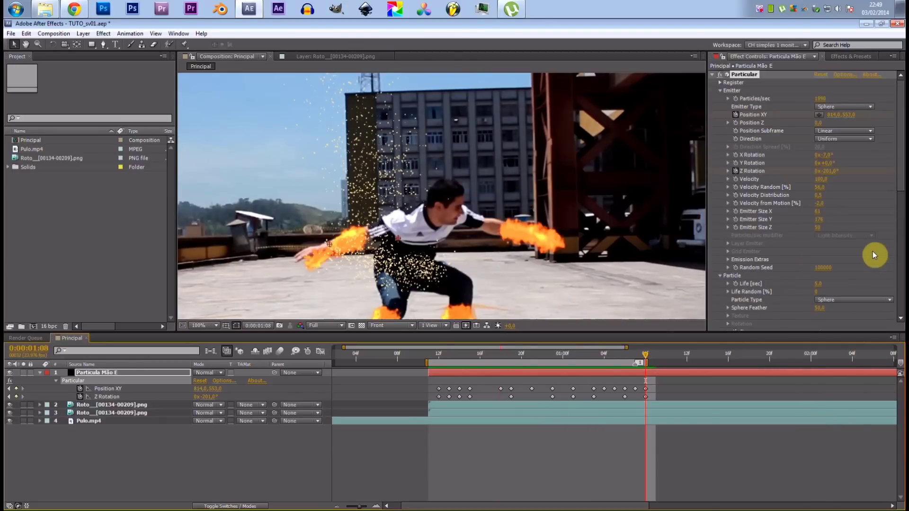
pyautogui.moveTo(821, 180); pyautogui.dragTo(822, 182)
pyautogui.scroll(-12, 800, 189)
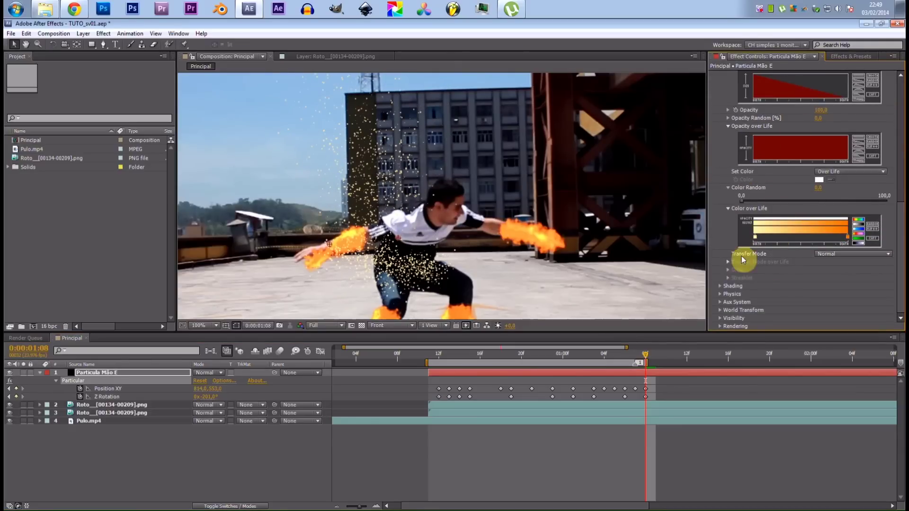
pyautogui.click(721, 300)
pyautogui.click(725, 295)
pyautogui.scroll(-2, 800, 199)
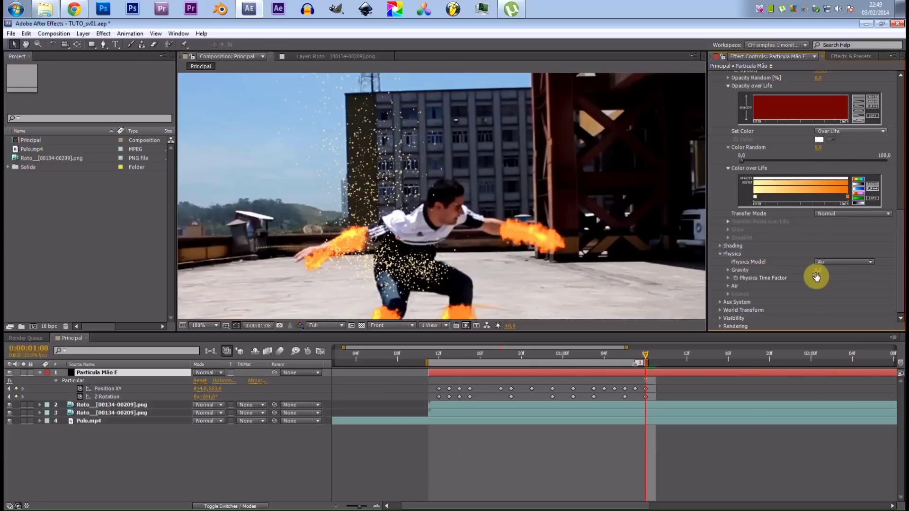
pyautogui.moveTo(821, 271)
pyautogui.mouseDown()
pyautogui.moveTo(814, 268)
pyautogui.moveTo(825, 277)
pyautogui.mouseUp()
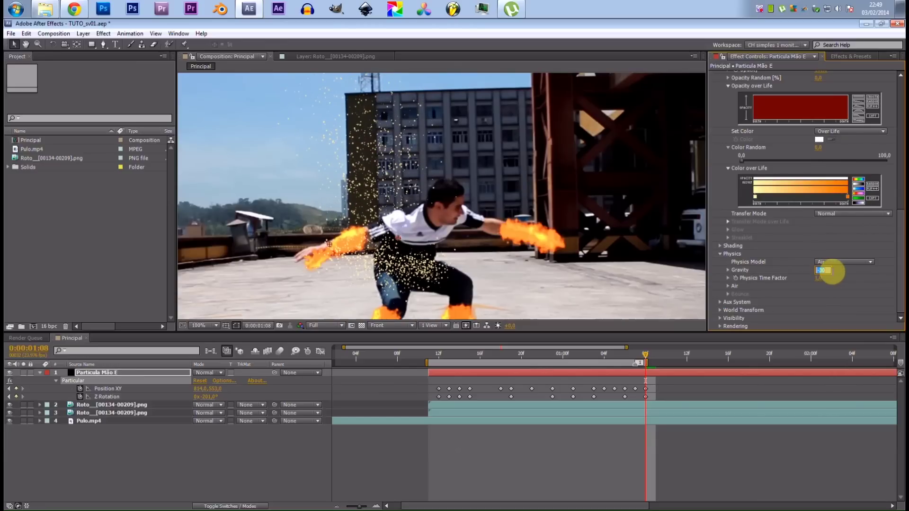
pyautogui.press('Return')
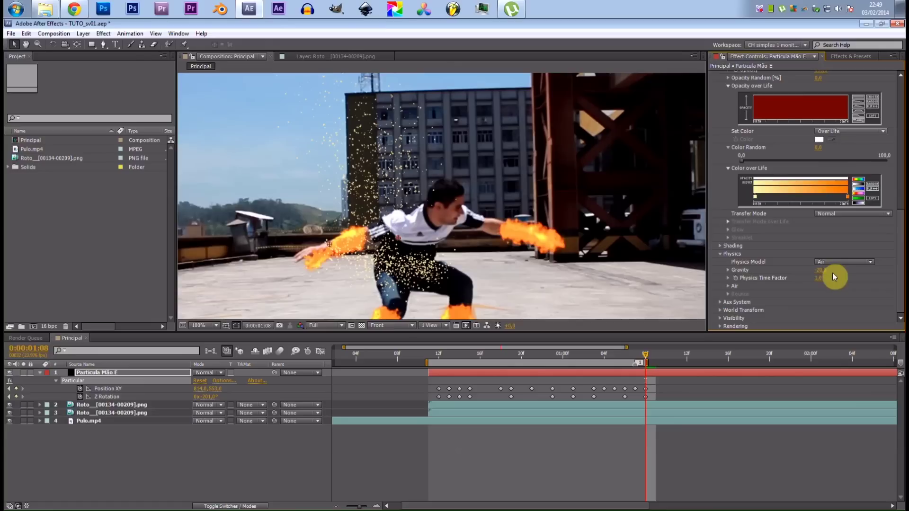
# Step: Set the Air Resistance in the Air physics settings to 0.4
pyautogui.click(729, 286)
pyautogui.scroll(-4, 860, 294)
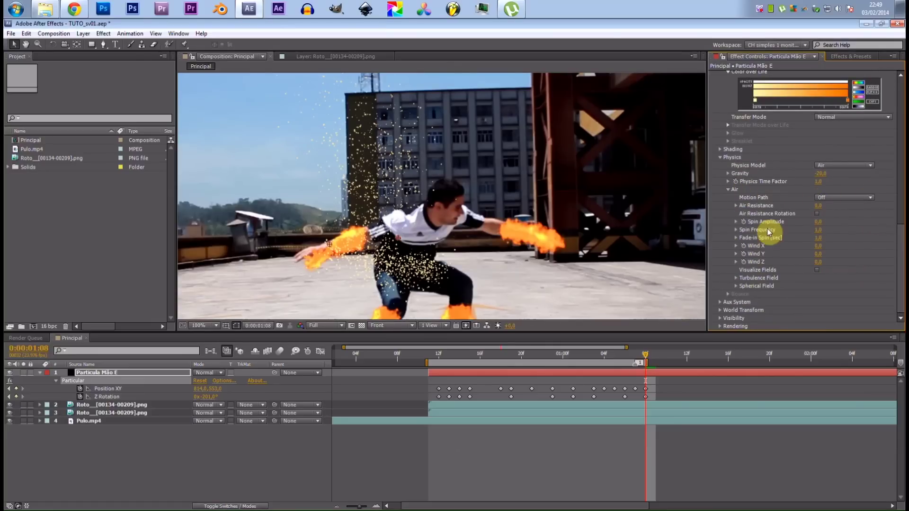
pyautogui.moveTo(821, 205); pyautogui.dragTo(826, 211)
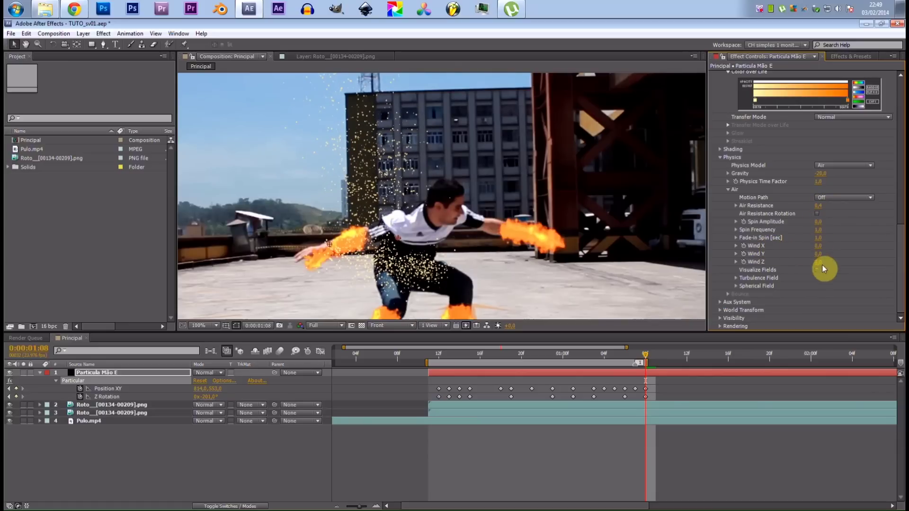
# Step: Set the particles' Wind Z to about -1351 and Wind X to about -59
pyautogui.moveTo(819, 262)
pyautogui.mouseDown()
pyautogui.moveTo(519, 290)
pyautogui.moveTo(321, 278)
pyautogui.moveTo(275, 284)
pyautogui.mouseUp()
pyautogui.moveTo(826, 263)
pyautogui.mouseDown()
pyautogui.moveTo(797, 264)
pyautogui.moveTo(839, 264)
pyautogui.moveTo(458, 279)
pyautogui.moveTo(781, 258)
pyautogui.mouseUp()
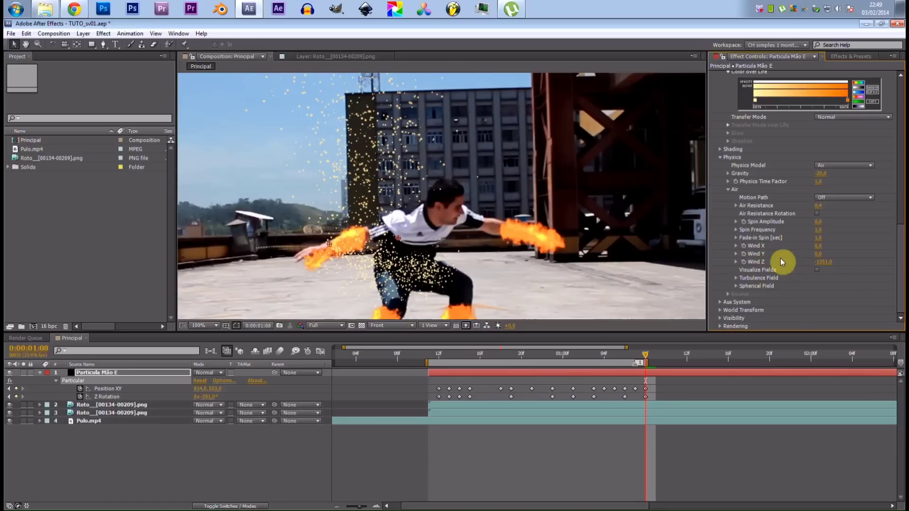
pyautogui.moveTo(818, 243); pyautogui.dragTo(796, 253)
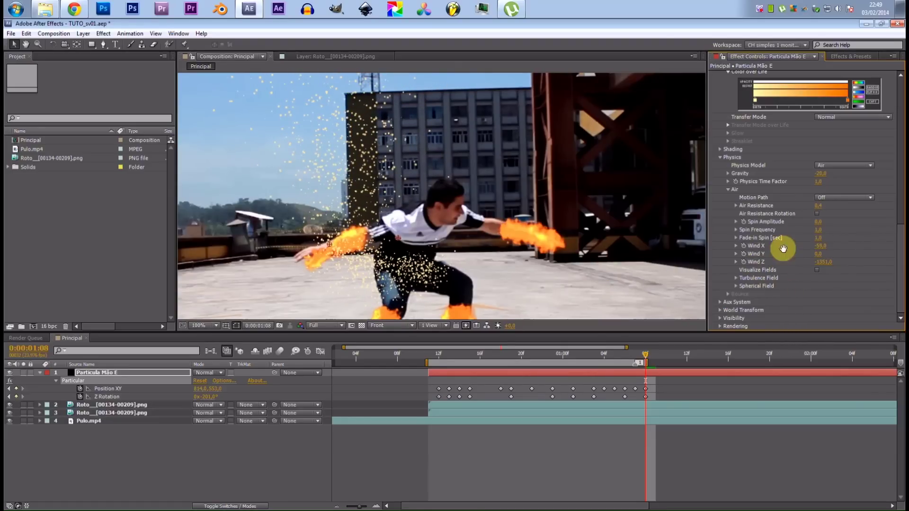
pyautogui.click(788, 277)
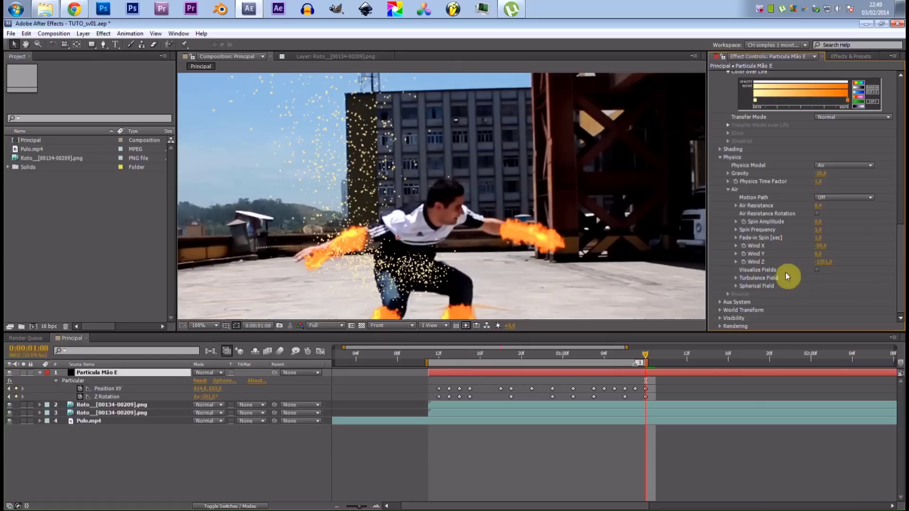
# Step: Set the Turbulence Field's Affect Size to 4 and Affect Position to about 181
pyautogui.click(735, 279)
pyautogui.scroll(-5, 747, 284)
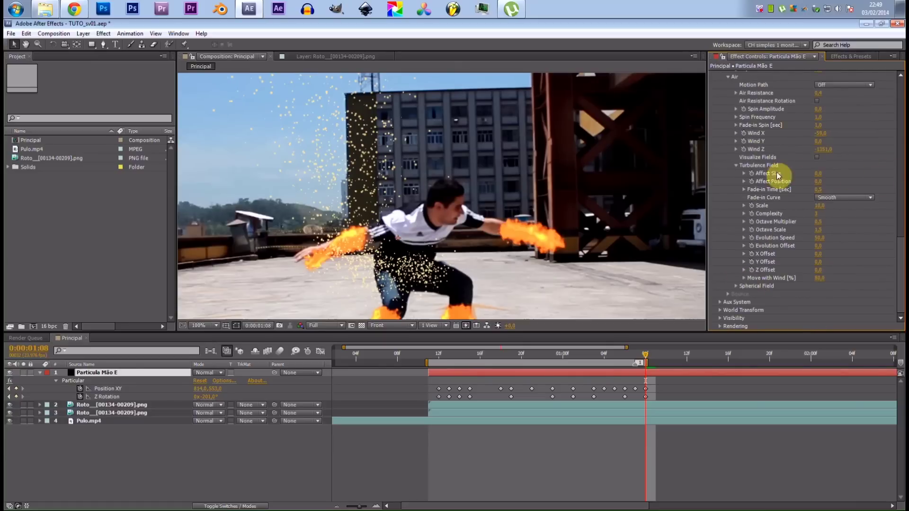
pyautogui.click(822, 175)
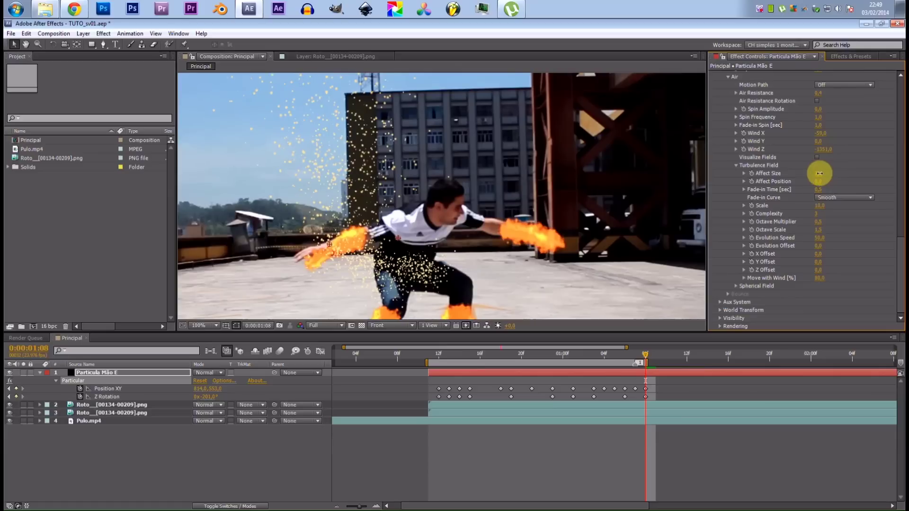
pyautogui.moveTo(818, 186); pyautogui.dragTo(902, 184)
# Step: Preview the spark animation and scrub the timeline to 0:00:01:05 to check the particles against the arm
pyautogui.press('space')
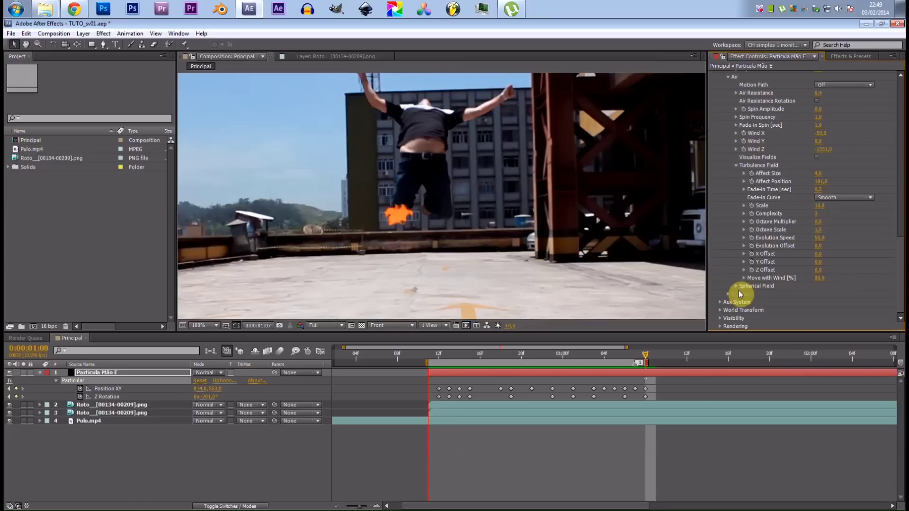
pyautogui.click(573, 343)
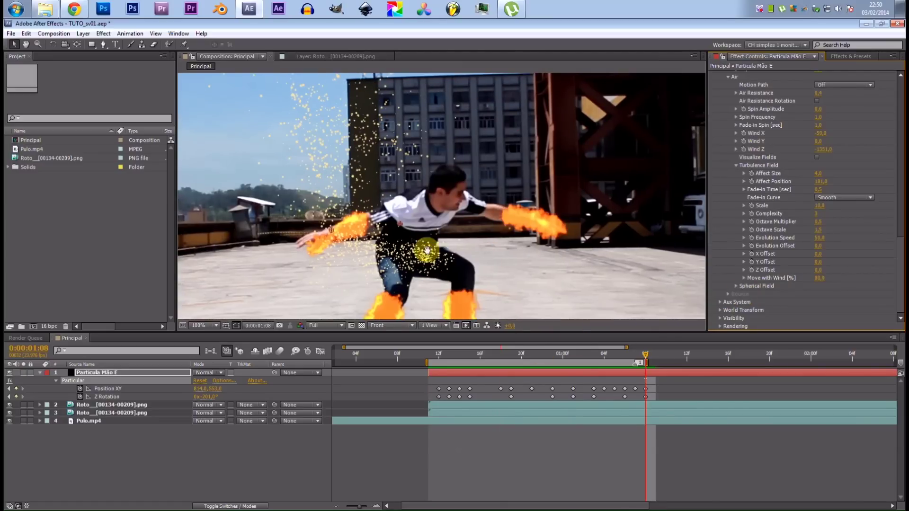
pyautogui.moveTo(490, 361); pyautogui.dragTo(618, 371)
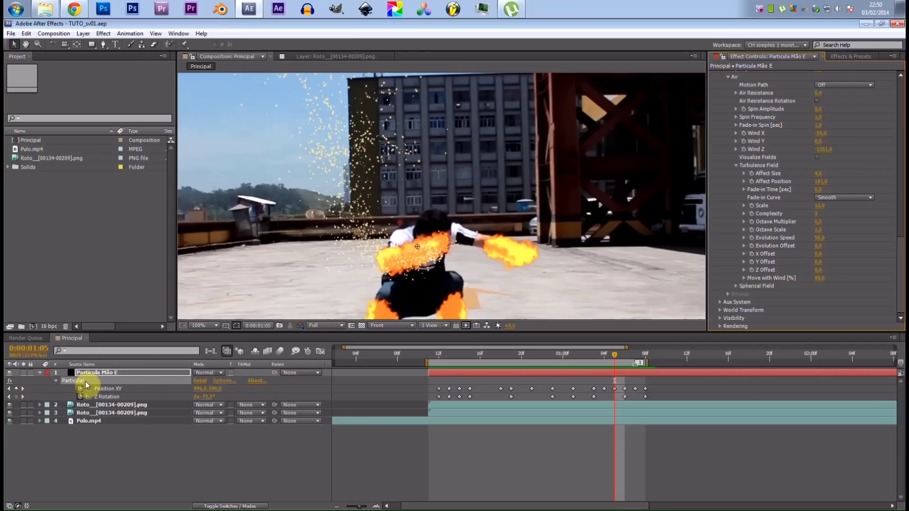
# Step: Enable motion blur for the Particula Mão E layer, both Roto layers and the composition, preview the animation, and save the project
pyautogui.click(104, 374)
pyautogui.press('F4')
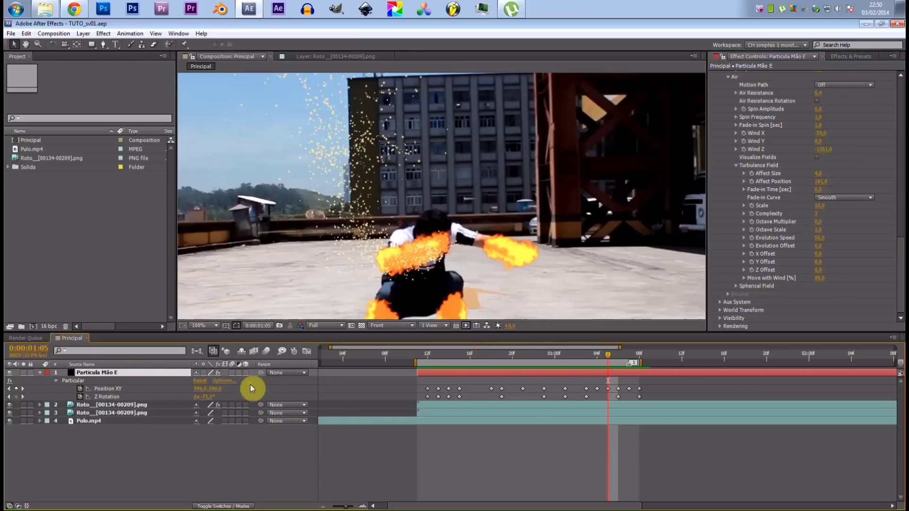
pyautogui.click(272, 352)
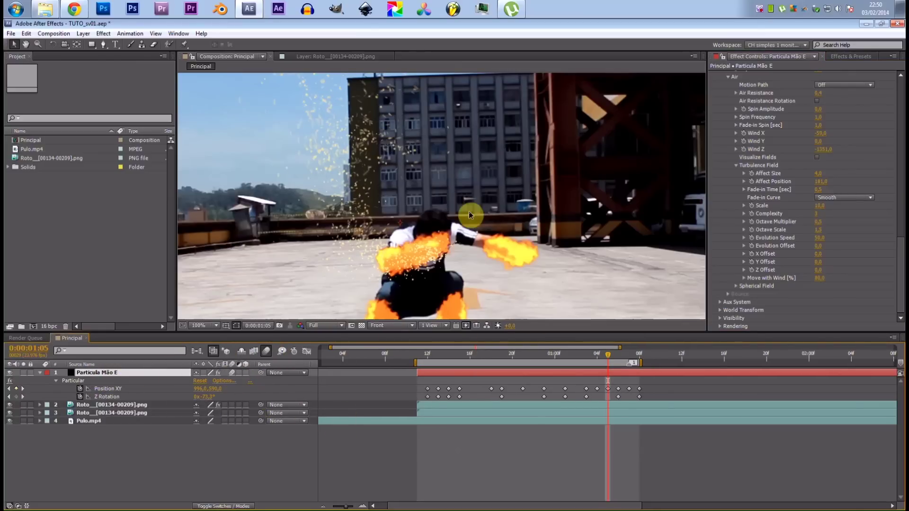
pyautogui.press('KP_0')
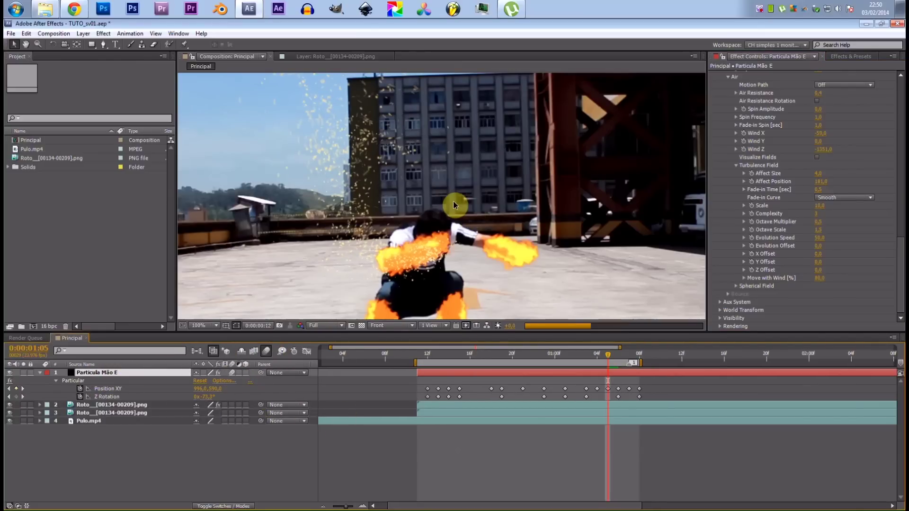
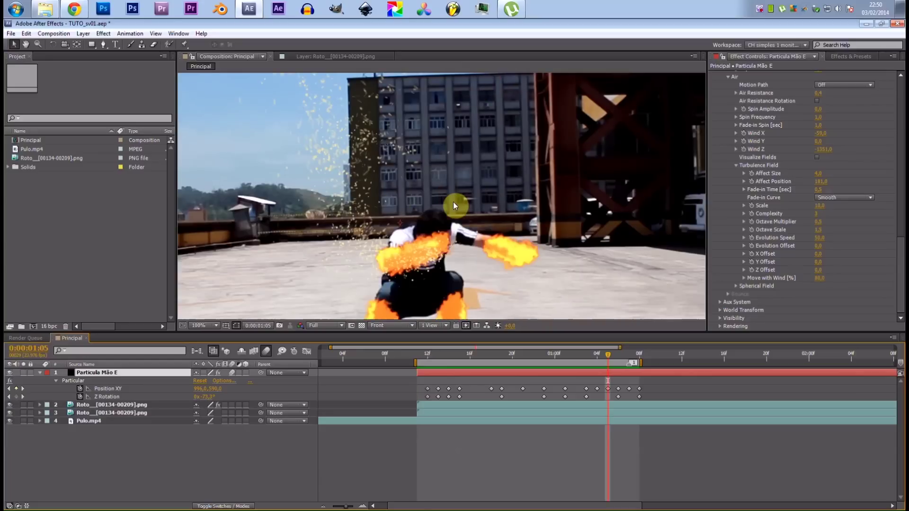
pyautogui.click(447, 279)
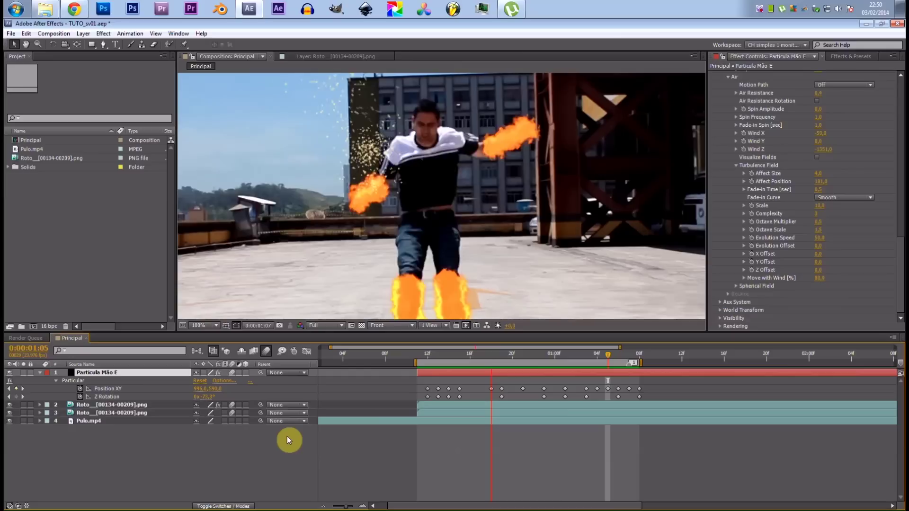
pyautogui.hotkey('ctrl', 's')
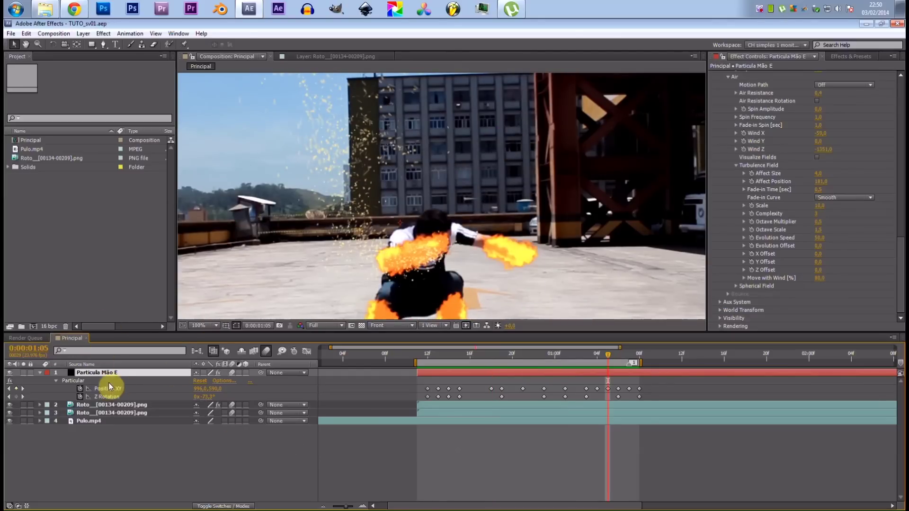
# Step: Collapse the Particular settings and apply the Stylize Glow effect to the Particula Mão E layer
pyautogui.scroll(15, 812, 123)
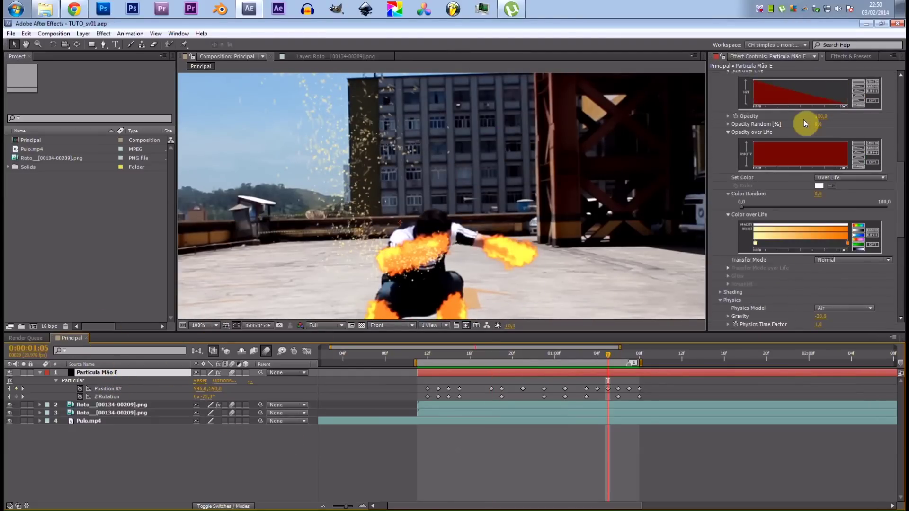
pyautogui.scroll(5, 771, 115)
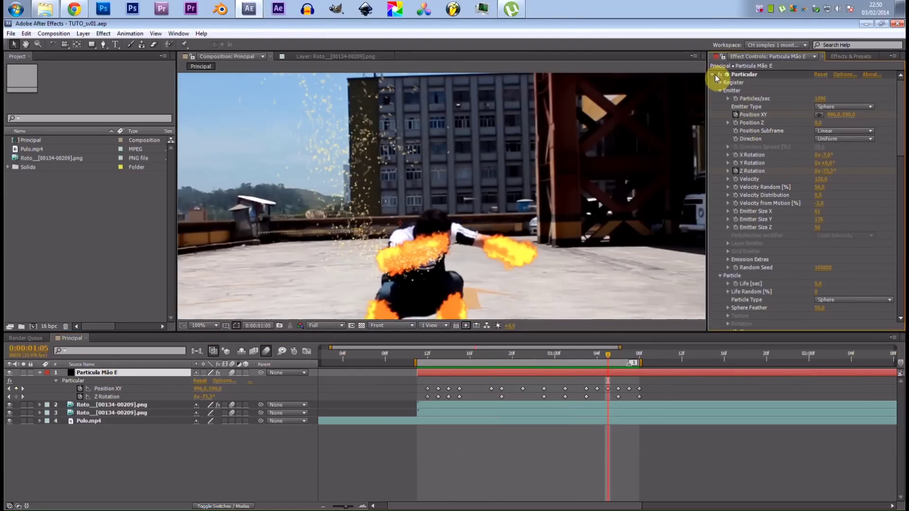
pyautogui.click(713, 74)
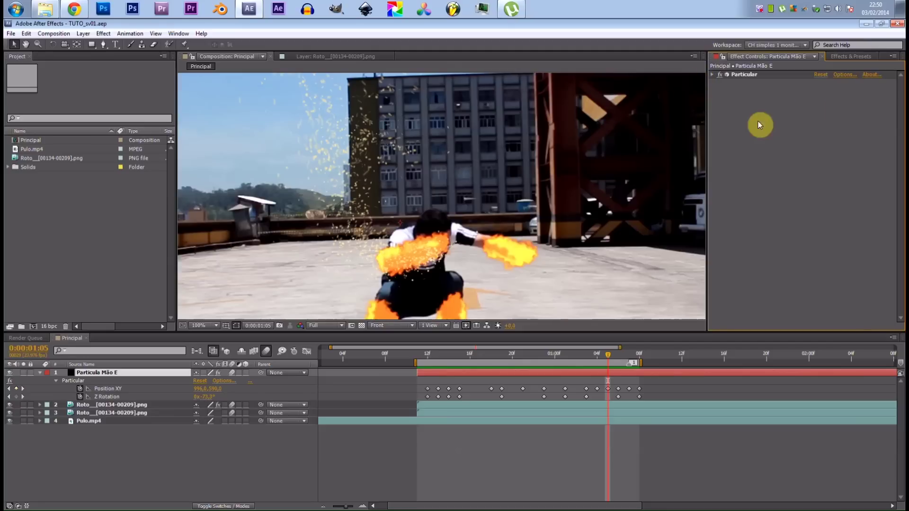
pyautogui.click(103, 33)
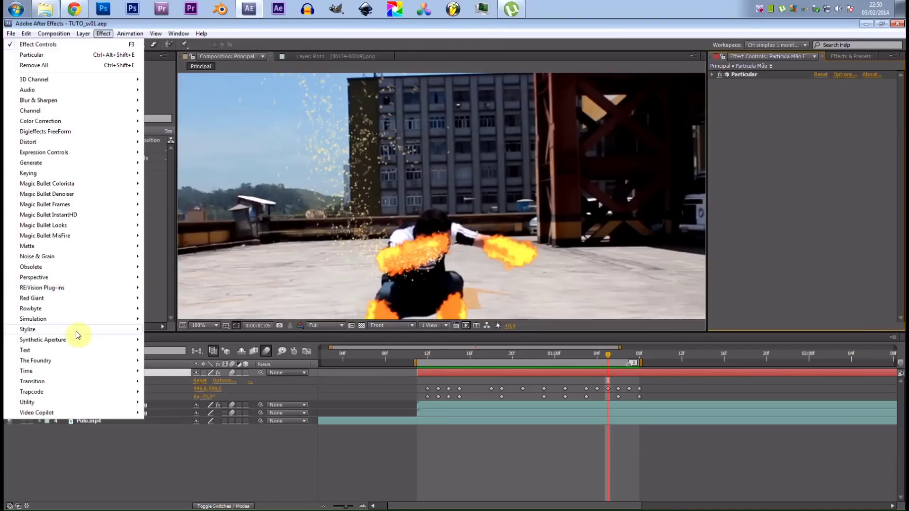
pyautogui.moveTo(76, 331)
pyautogui.click(241, 251)
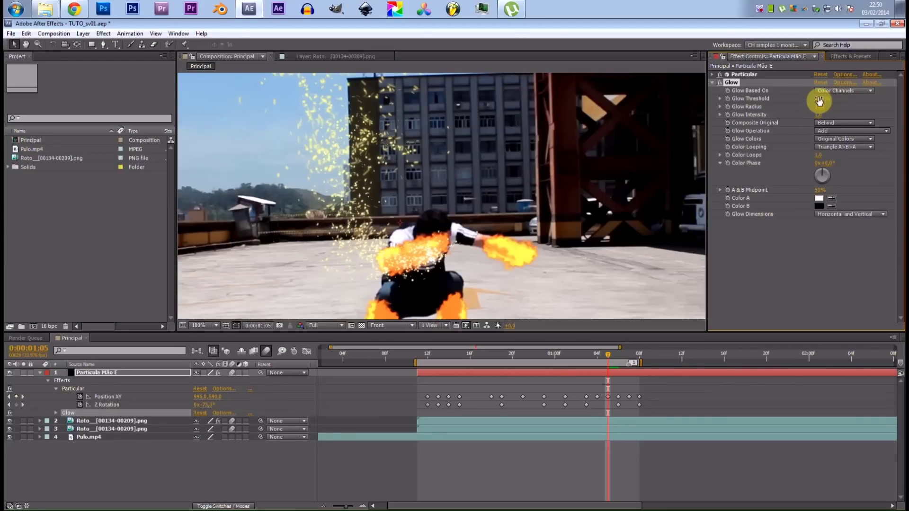
# Step: Set the Glow Threshold to about 90% and the Glow Radius to 11, then collapse the Glow settings
pyautogui.moveTo(813, 96); pyautogui.dragTo(853, 100)
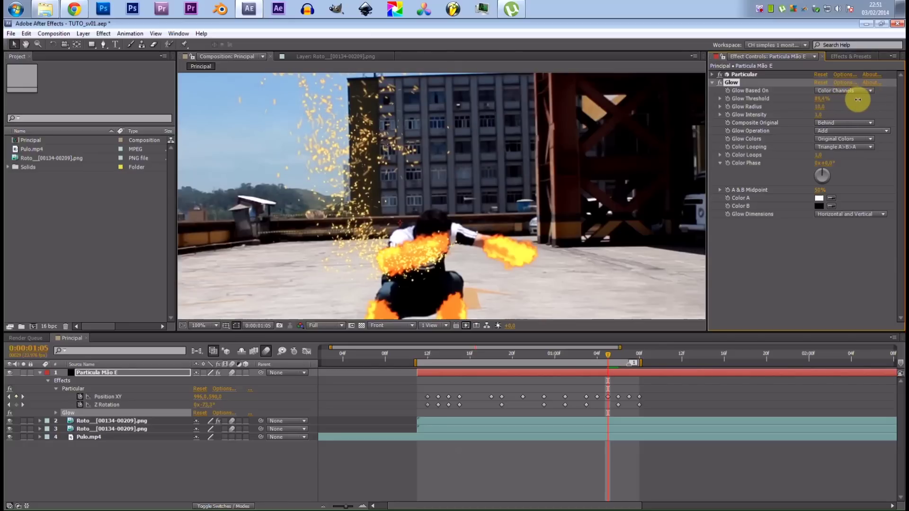
pyautogui.moveTo(829, 108); pyautogui.dragTo(806, 107)
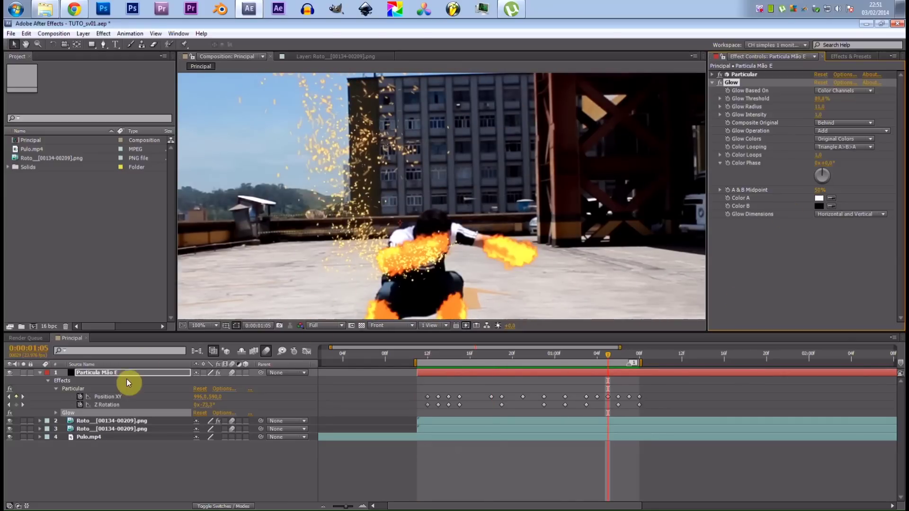
pyautogui.press('Return')
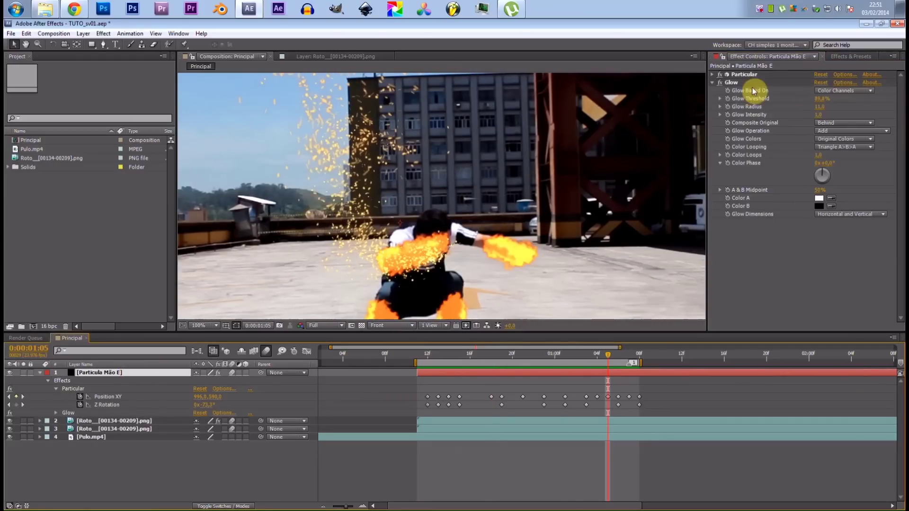
pyautogui.click(714, 83)
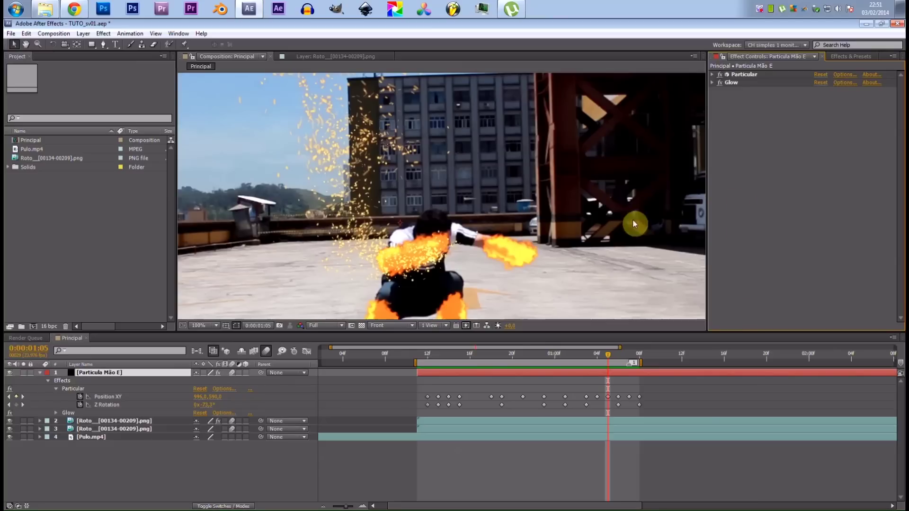
# Step: Set the particle Size in Particular to 1.2 and preview the sparks
pyautogui.click(712, 75)
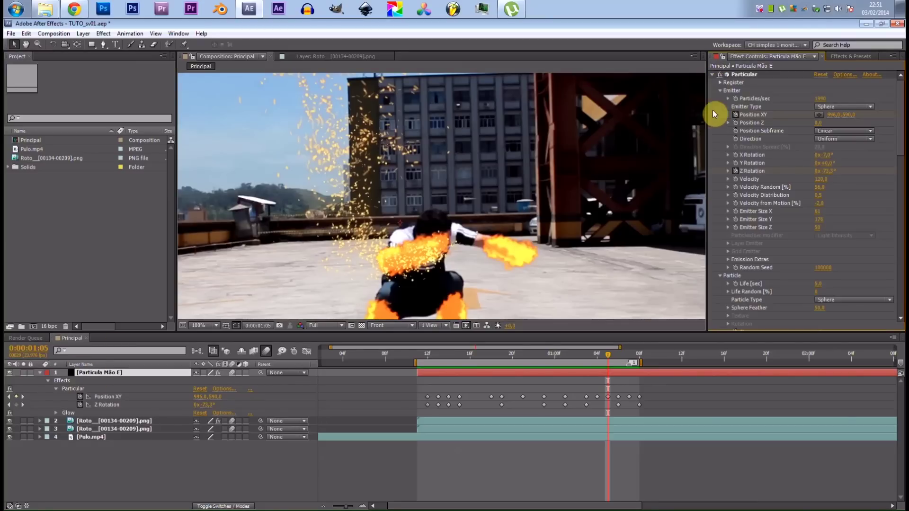
pyautogui.click(720, 91)
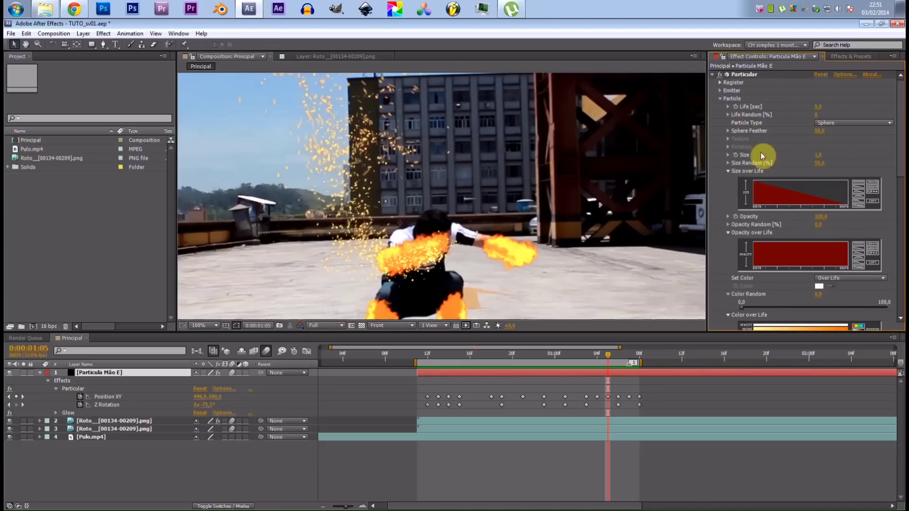
pyautogui.click(818, 157)
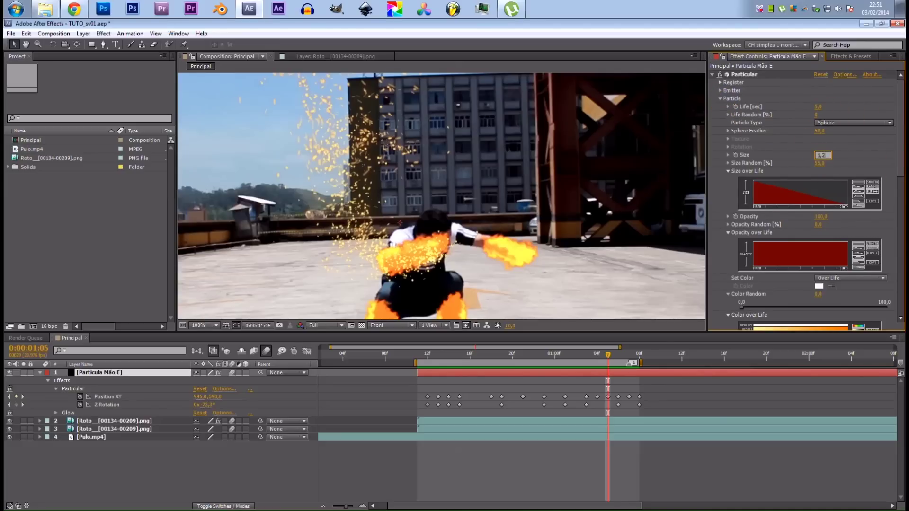
pyautogui.click(903, 159)
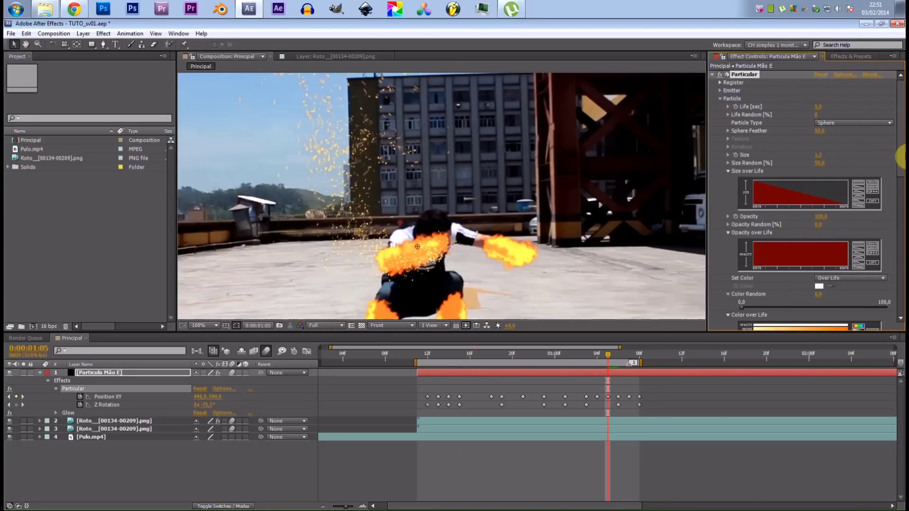
pyautogui.press('space')
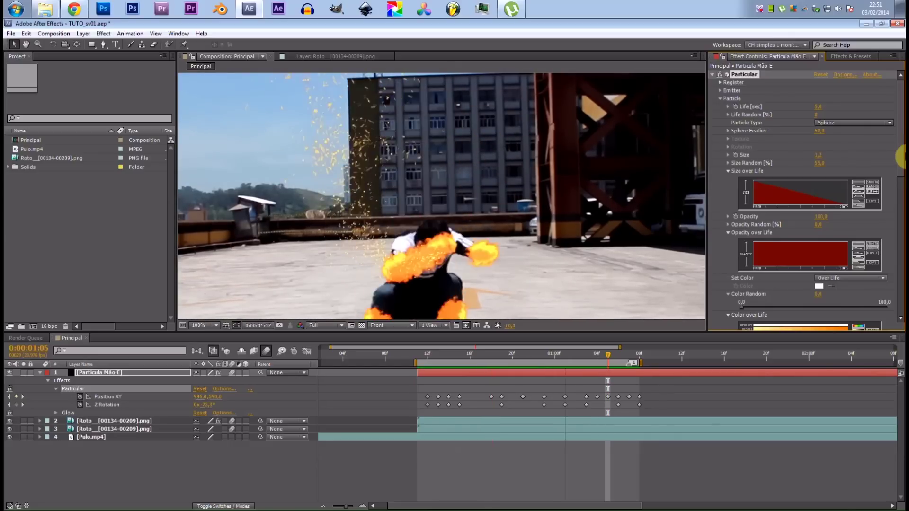
pyautogui.press('space')
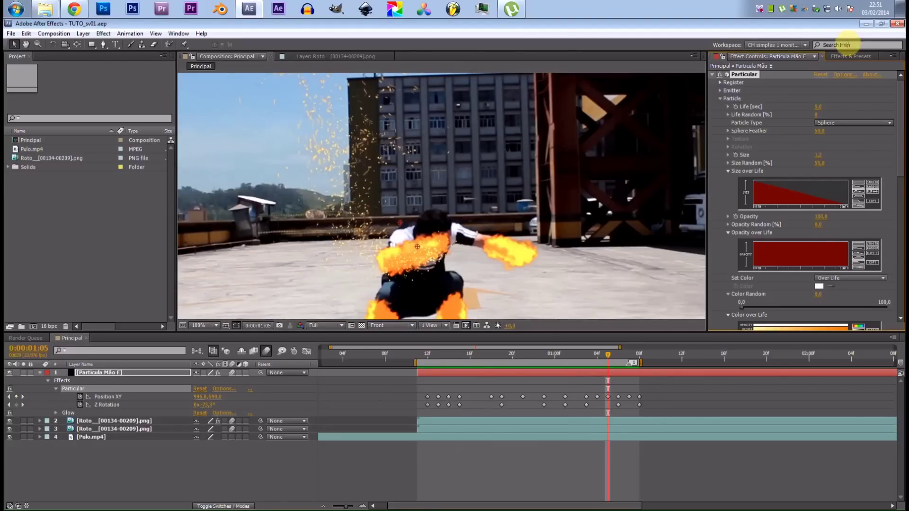
# Step: Raise the emitter's Particles/sec to 3000
pyautogui.click(721, 90)
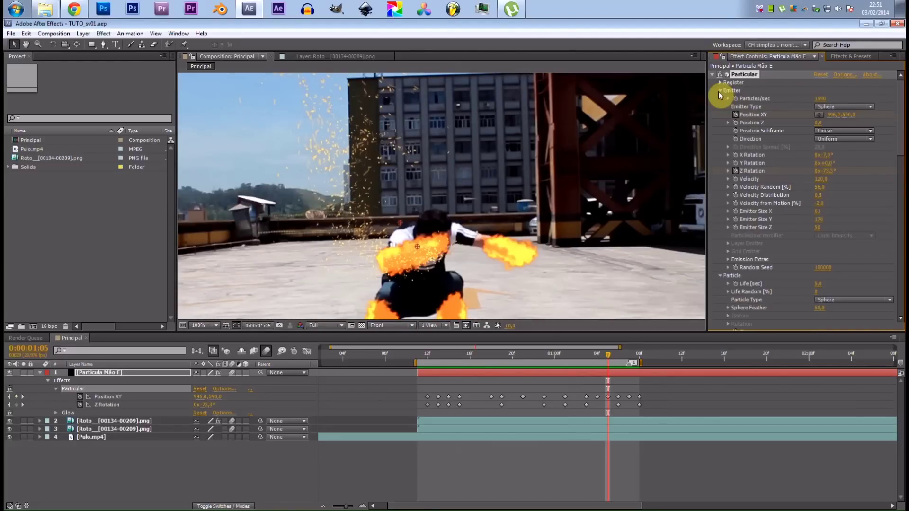
pyautogui.click(822, 99)
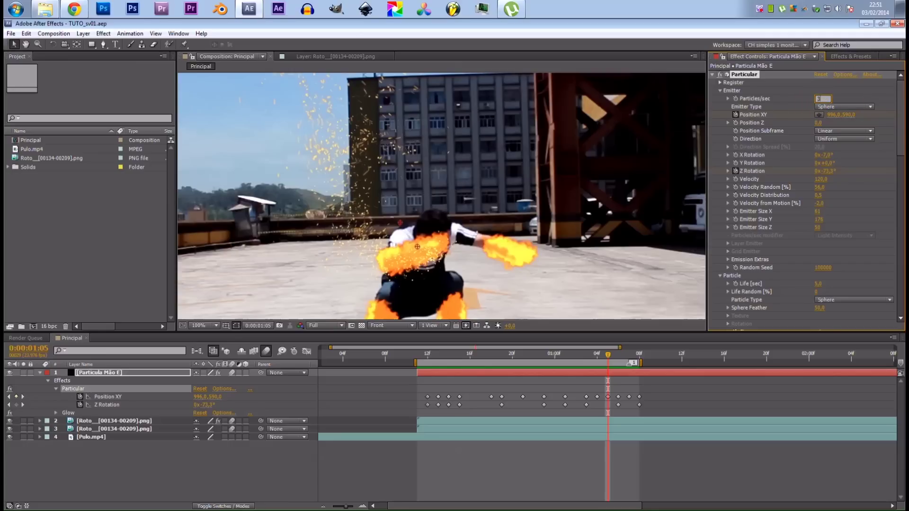
pyautogui.click(901, 125)
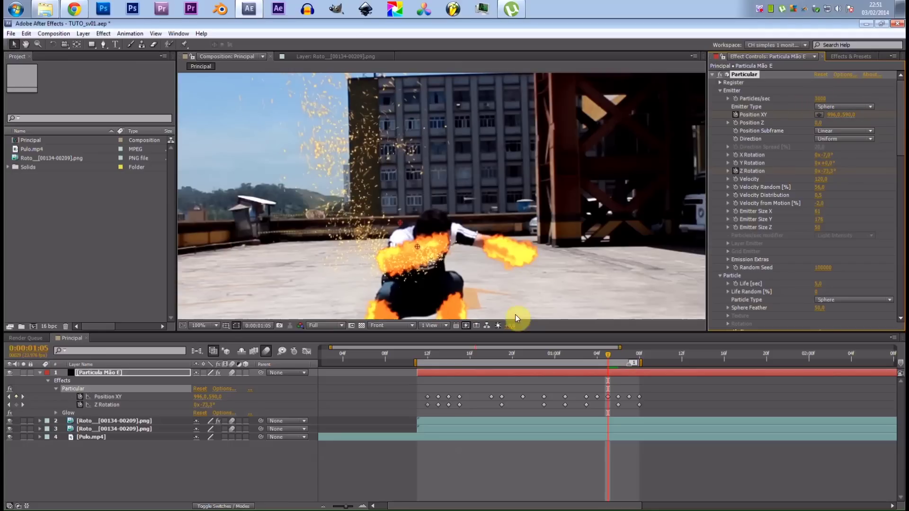
# Step: Keyframe Particles/sec at 0:00:00:12, set it to 0 one frame earlier at 0:00:00:11, and preview the emission start
pyautogui.click(428, 356)
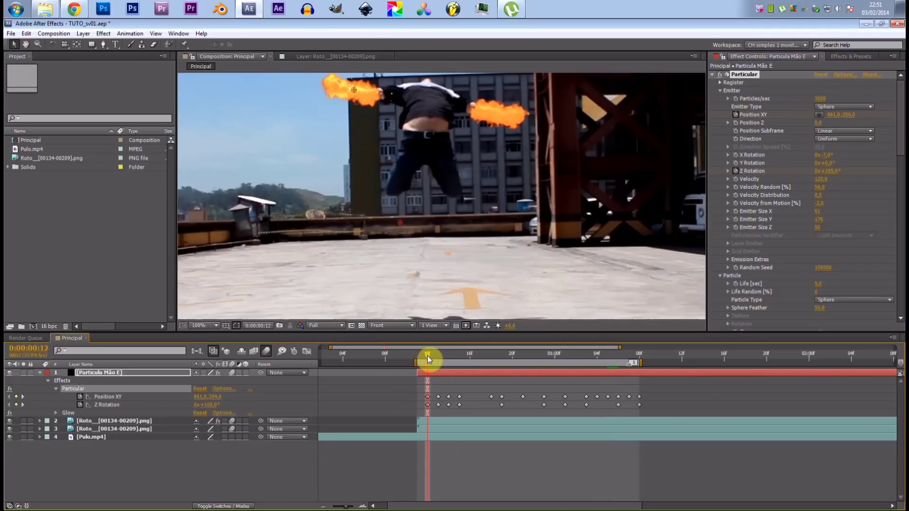
pyautogui.click(736, 99)
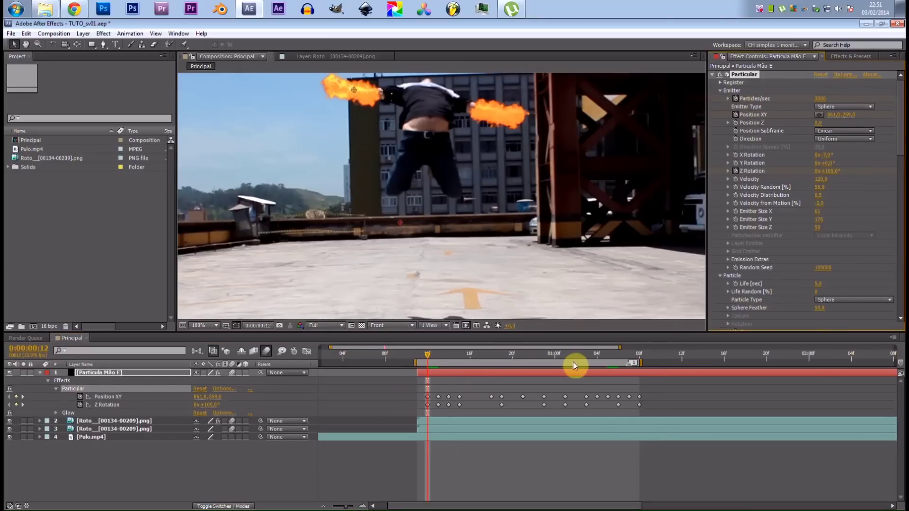
pyautogui.press('pageup')
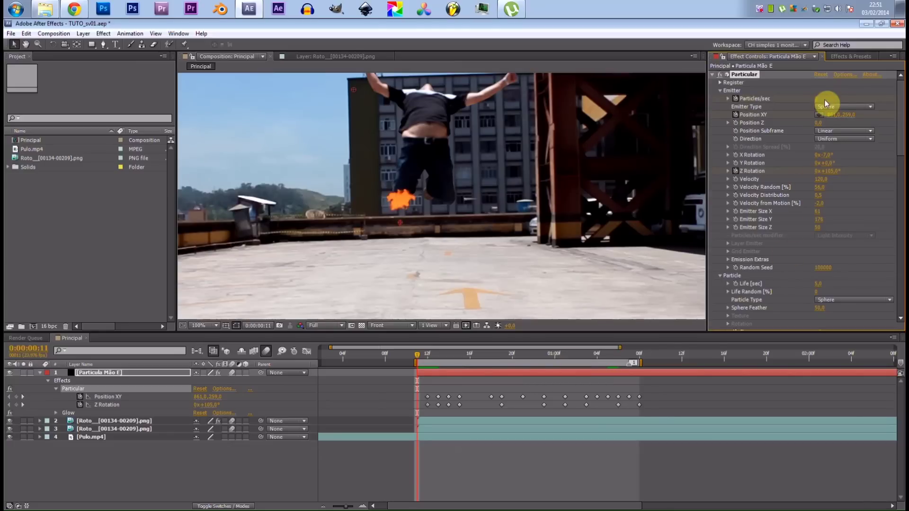
pyautogui.press('space')
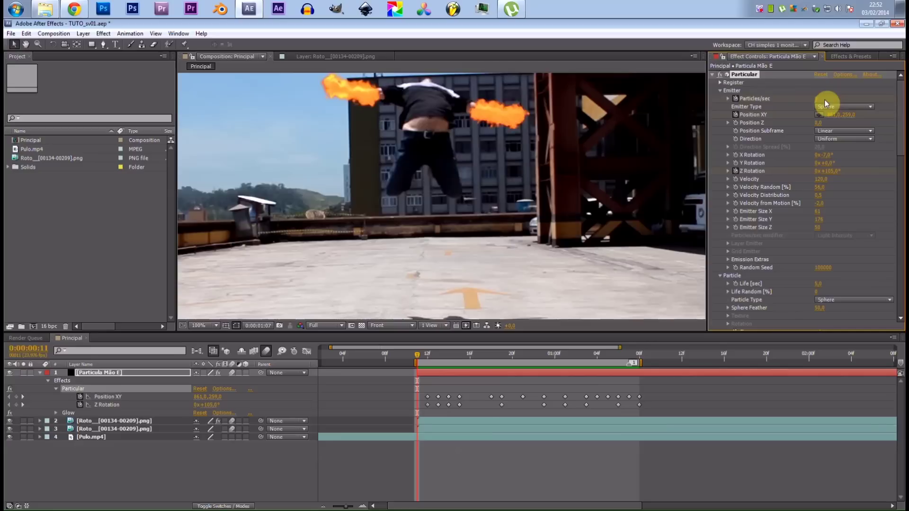
pyautogui.press('space')
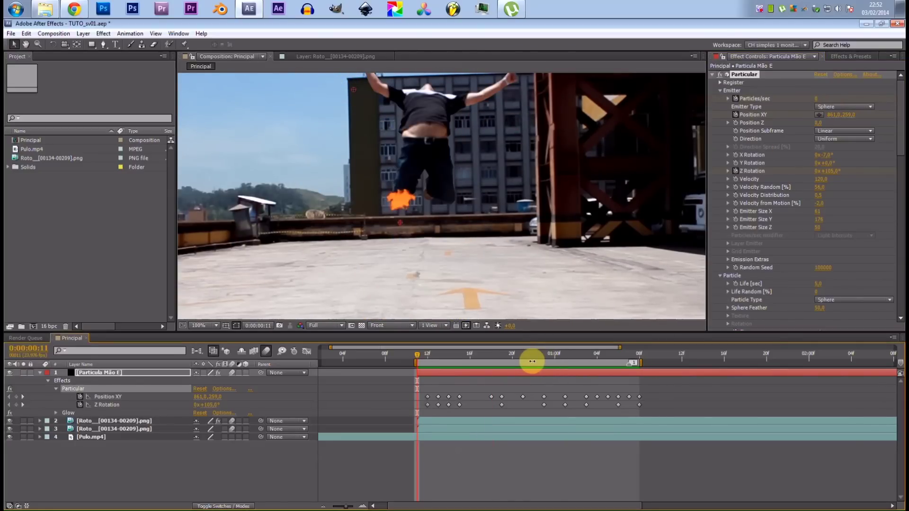
# Step: At 0:00:01:01, change the Particle Type to Glow Sphere (No DOF) and set the Sphere Feather to 28
pyautogui.click(567, 353)
pyautogui.scroll(-10, 838, 202)
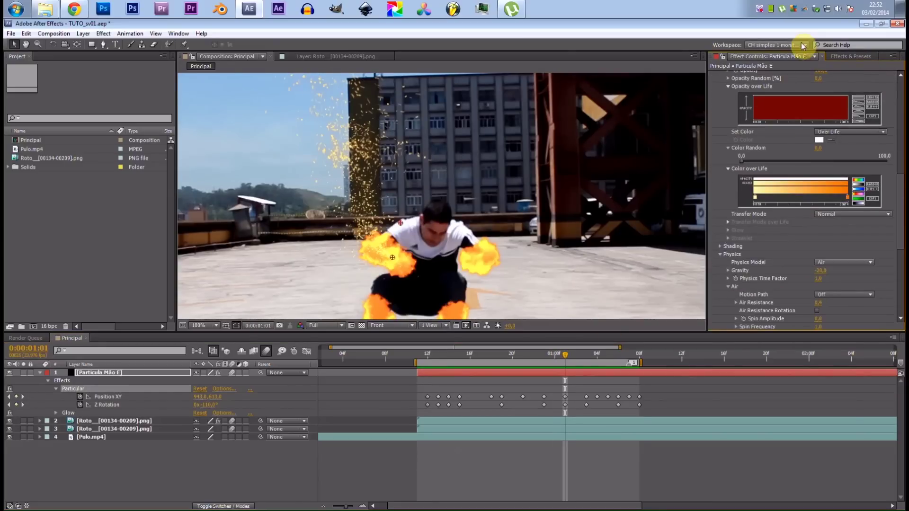
pyautogui.scroll(-1, 849, 139)
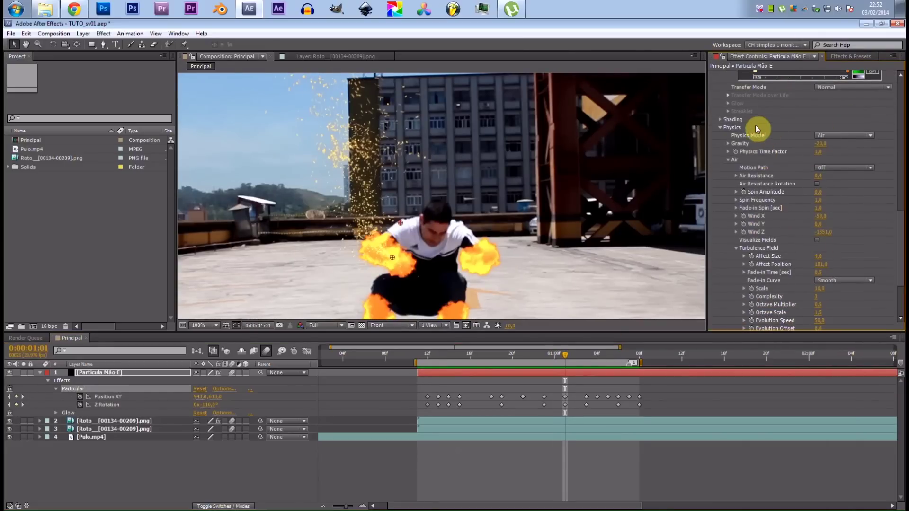
pyautogui.scroll(15, 818, 233)
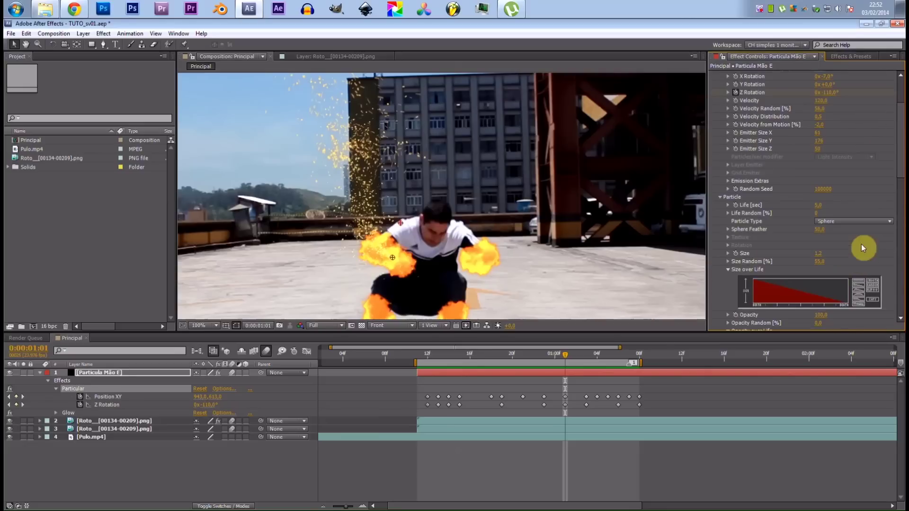
pyautogui.click(854, 222)
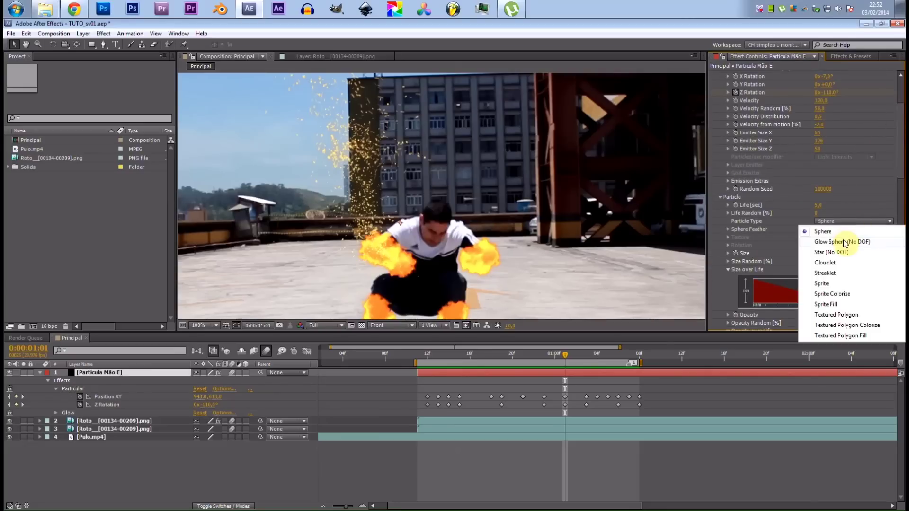
pyautogui.click(843, 239)
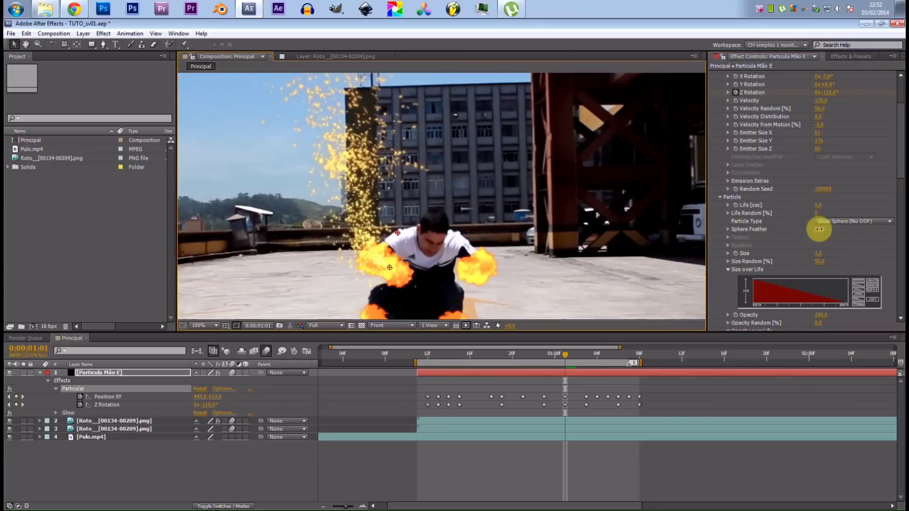
pyautogui.moveTo(787, 234); pyautogui.dragTo(768, 230)
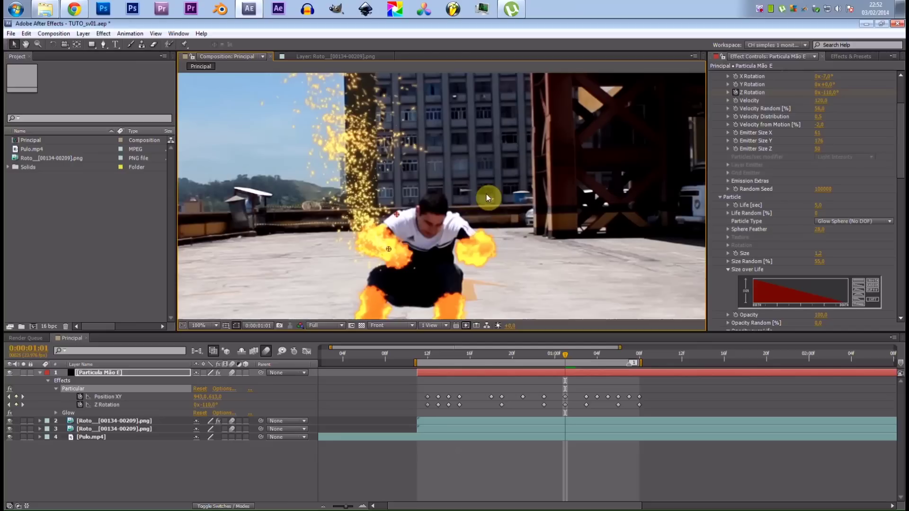
# Step: Set the particle Size in Particular to 1 and preview the sparks
pyautogui.scroll(2, 794, 162)
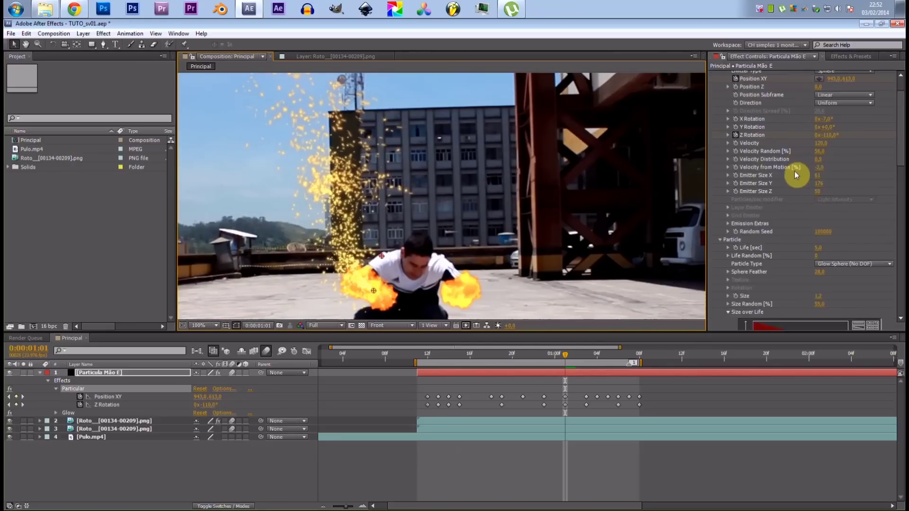
pyautogui.scroll(2, 795, 166)
pyautogui.scroll(-3, 843, 274)
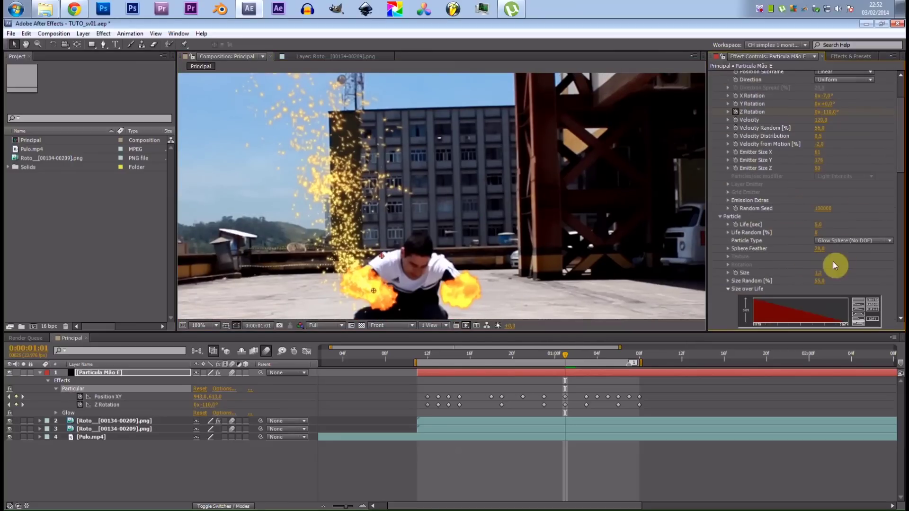
pyautogui.click(816, 277)
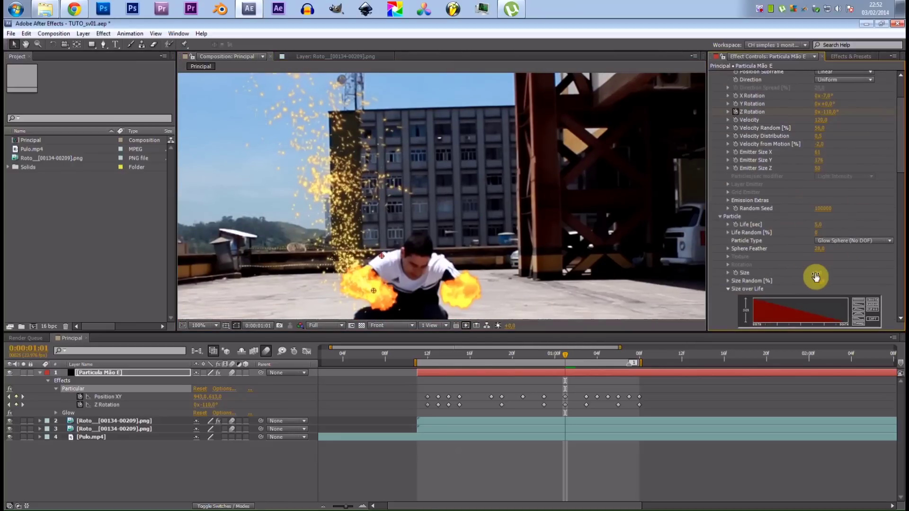
pyautogui.press('KP_0')
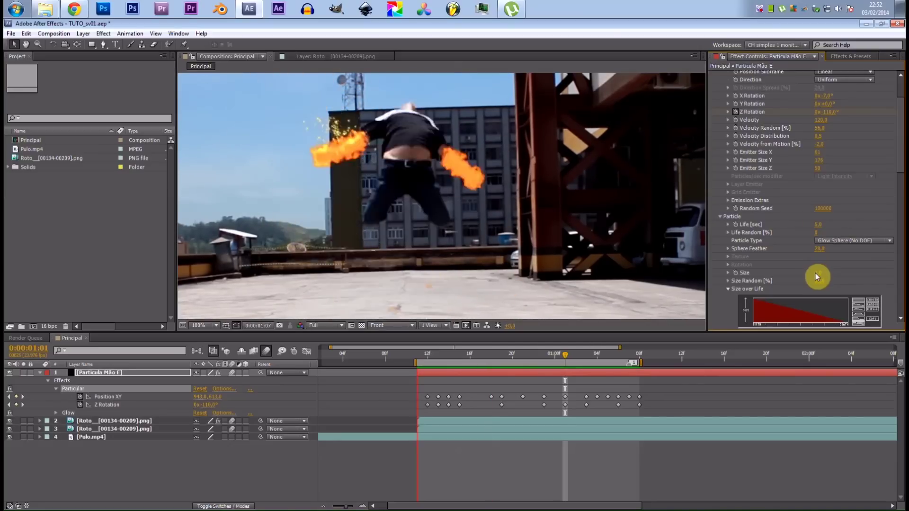
pyautogui.press('space')
# Step: Fit the whole composition in the viewer and play back the sparks around the landing
pyautogui.moveTo(409, 224); pyautogui.dragTo(433, 196)
pyautogui.click(215, 326)
pyautogui.click(209, 337)
pyautogui.press('space')
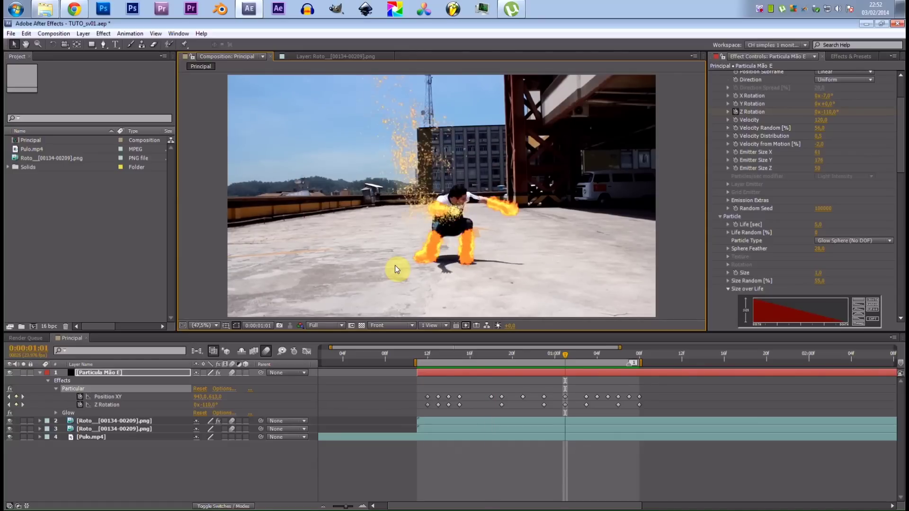
pyautogui.press('space')
pyautogui.press('space')
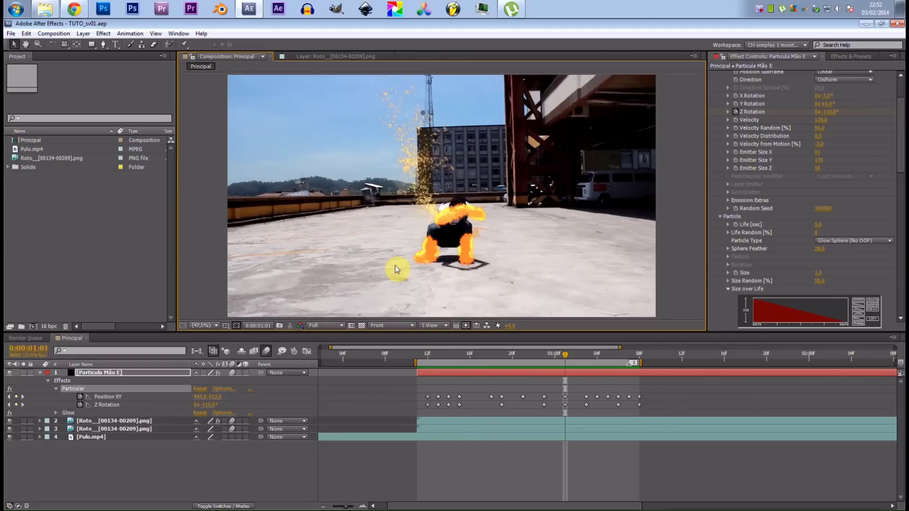
pyautogui.press('space')
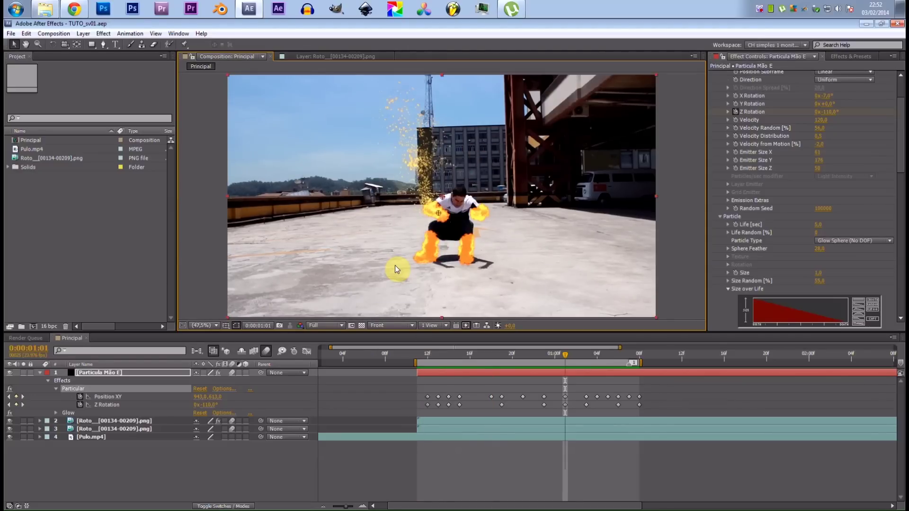
# Step: Extend the end of the work area to 0:00:02:00
pyautogui.scroll(4, 390, 156)
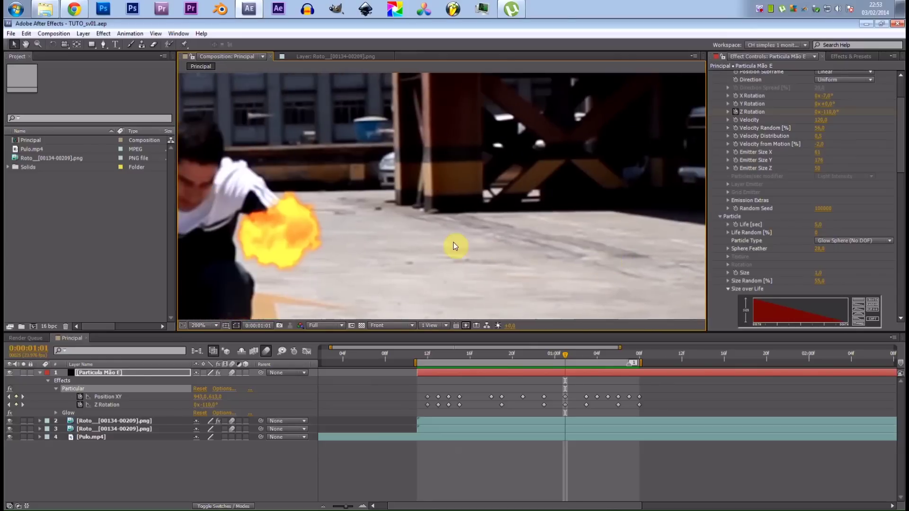
pyautogui.scroll(-3, 455, 242)
pyautogui.moveTo(587, 351); pyautogui.dragTo(811, 362)
# Step: Reveal the modified properties of the Particula Mão E layer and add a Particles/sec keyframe at 0:00:01:06, keeping the current value
pyautogui.moveTo(666, 359); pyautogui.dragTo(635, 355)
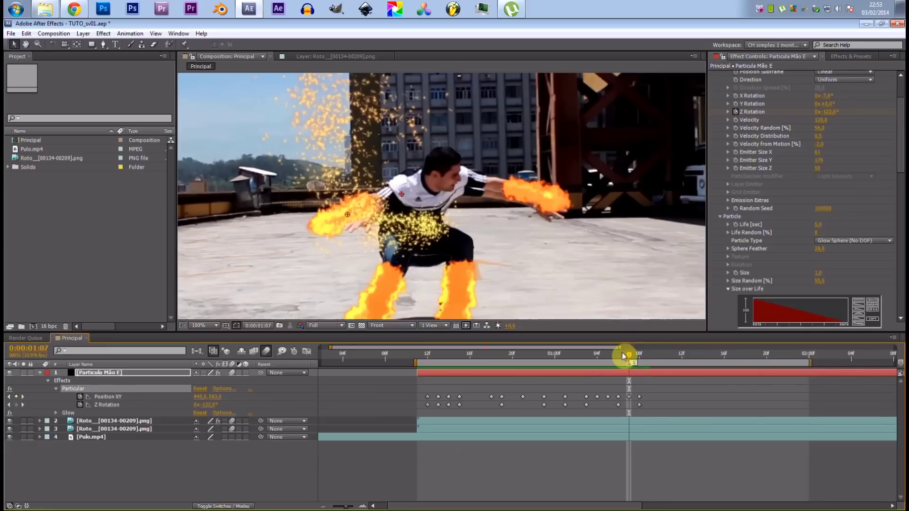
pyautogui.moveTo(626, 361); pyautogui.dragTo(619, 359)
pyautogui.scroll(3, 758, 237)
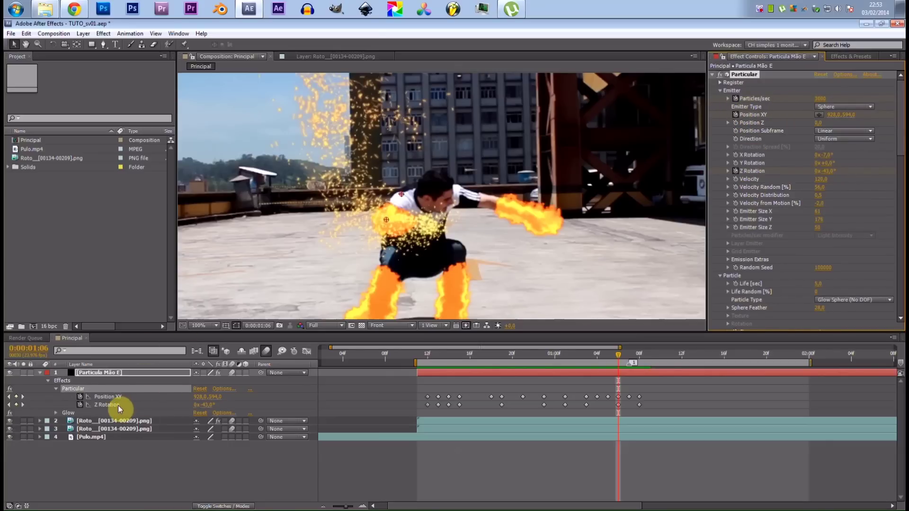
pyautogui.press('u')
pyautogui.press('u')
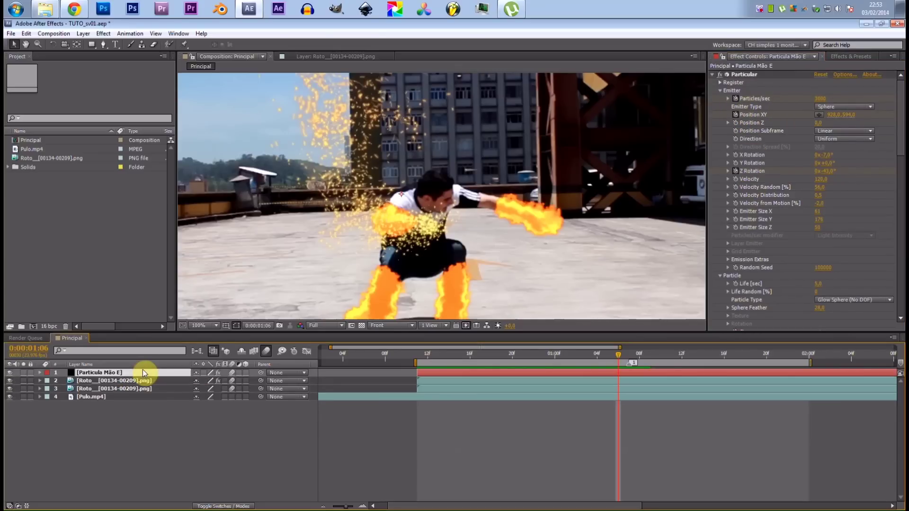
pyautogui.press('u')
pyautogui.press('u')
pyautogui.press('u')
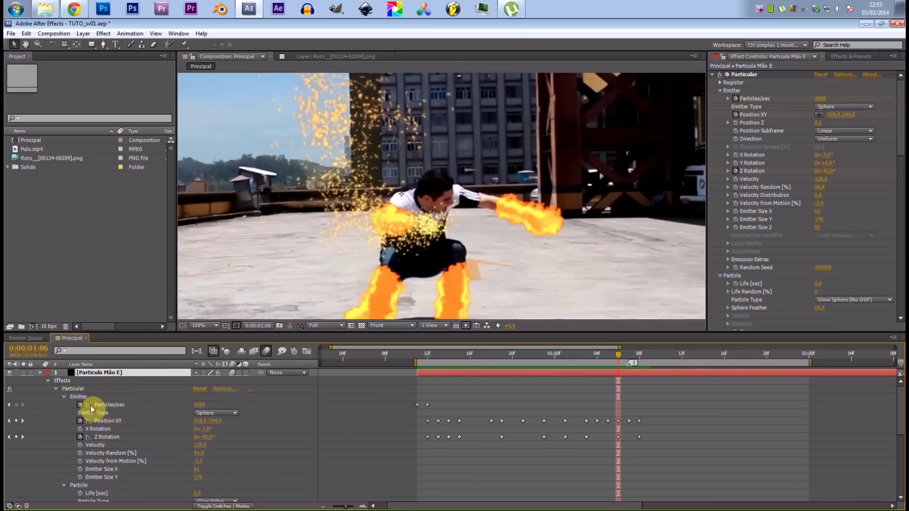
pyautogui.click(22, 404)
# Step: Set Particles/sec to 0 at 0:00:01:08 and preview the end of the emission
pyautogui.moveTo(616, 354); pyautogui.dragTo(639, 359)
pyautogui.click(196, 404)
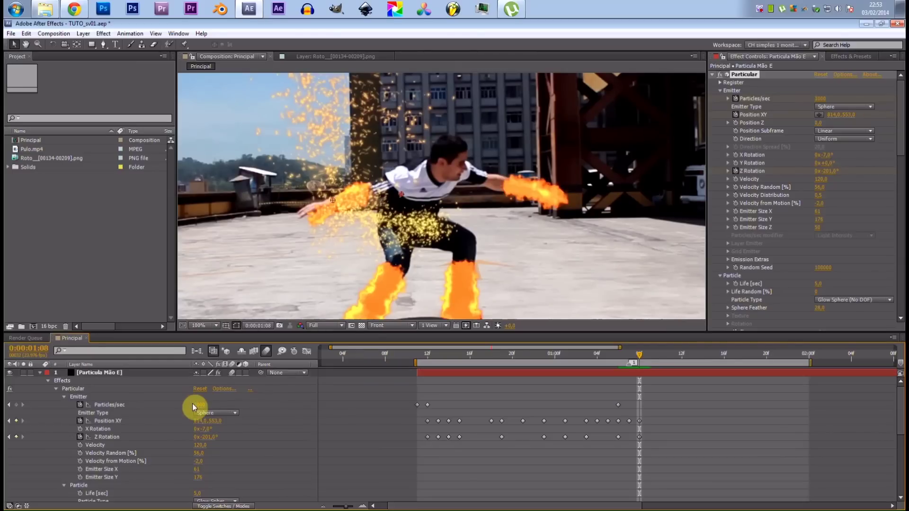
pyautogui.write('0')
pyautogui.press('Return')
pyautogui.press('KP_0')
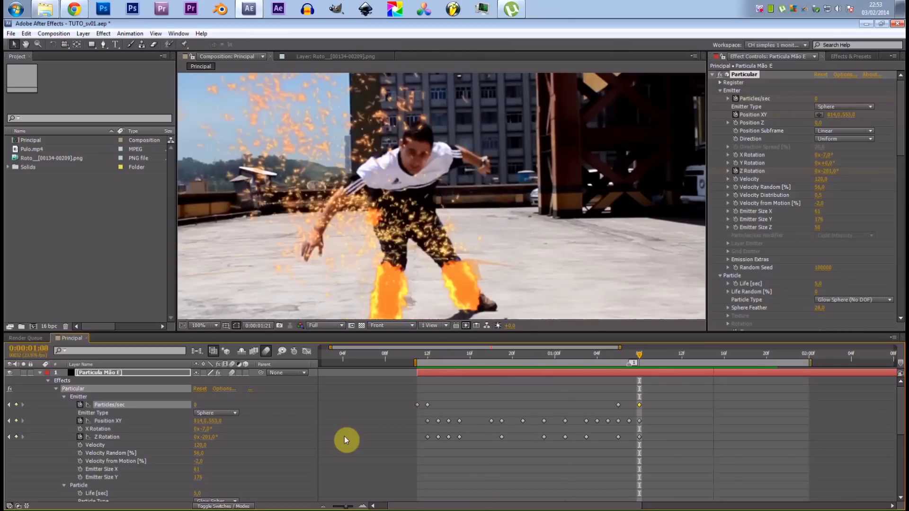
pyautogui.press('space')
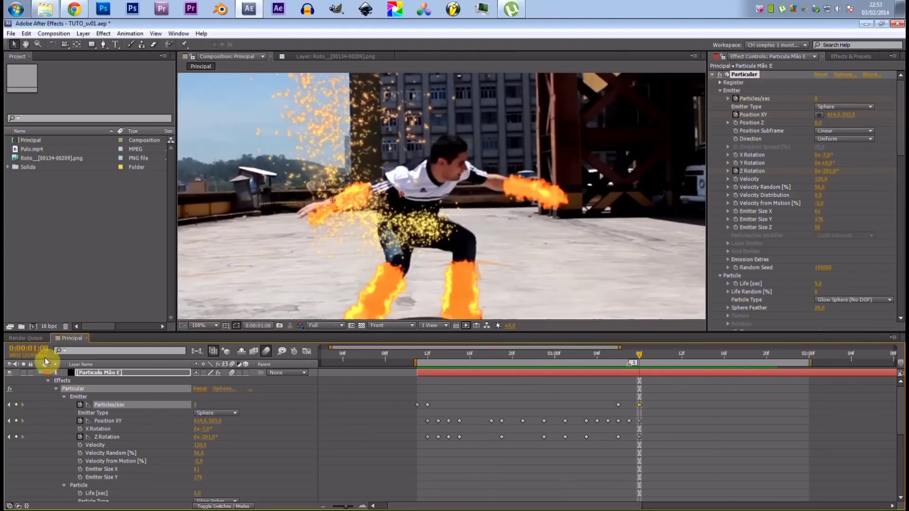
# Step: Keyframe the upper Roto layer's Opacity from its current value at 0:00:01:05 to 0% at 0:00:01:07, making the last keyframe a hold
pyautogui.click(41, 376)
pyautogui.click(95, 381)
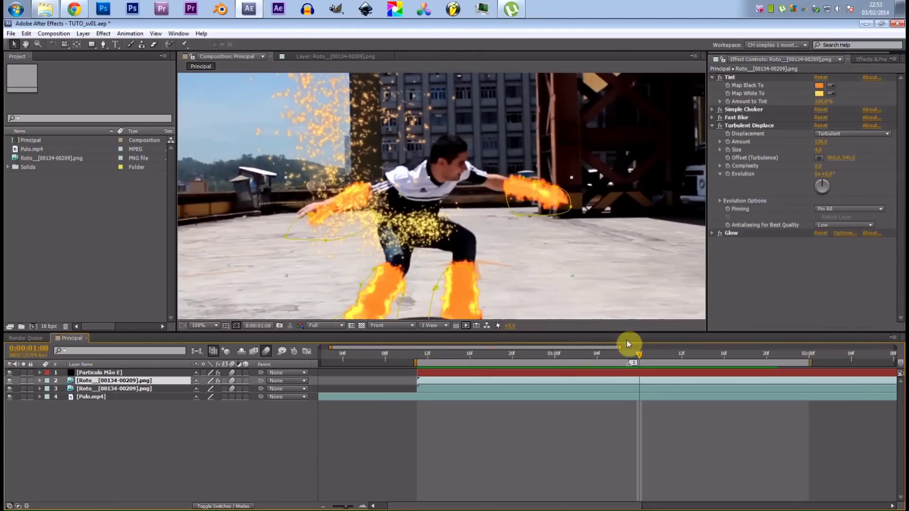
pyautogui.moveTo(632, 363); pyautogui.dragTo(628, 357)
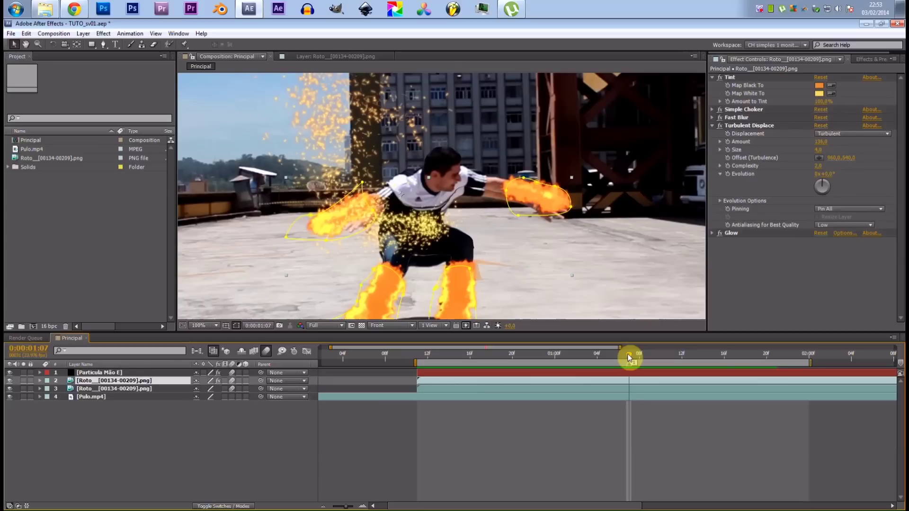
pyautogui.press('t')
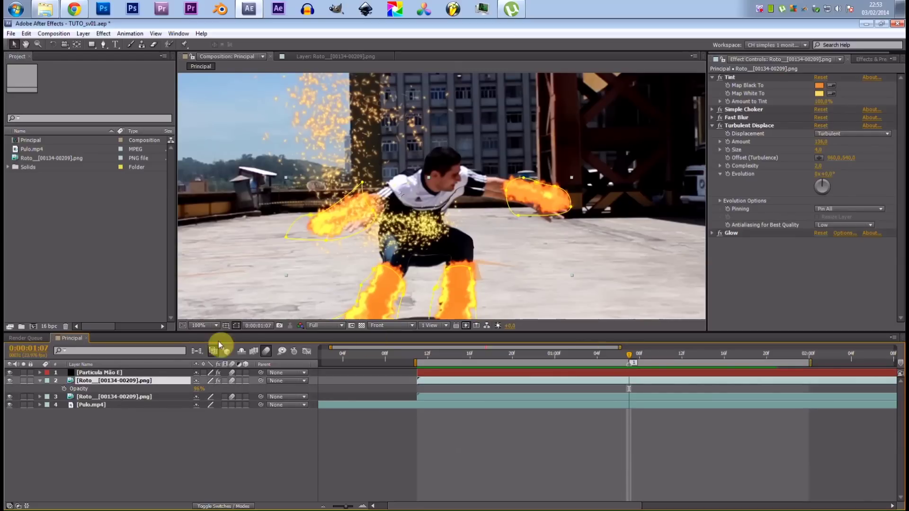
pyautogui.click(64, 389)
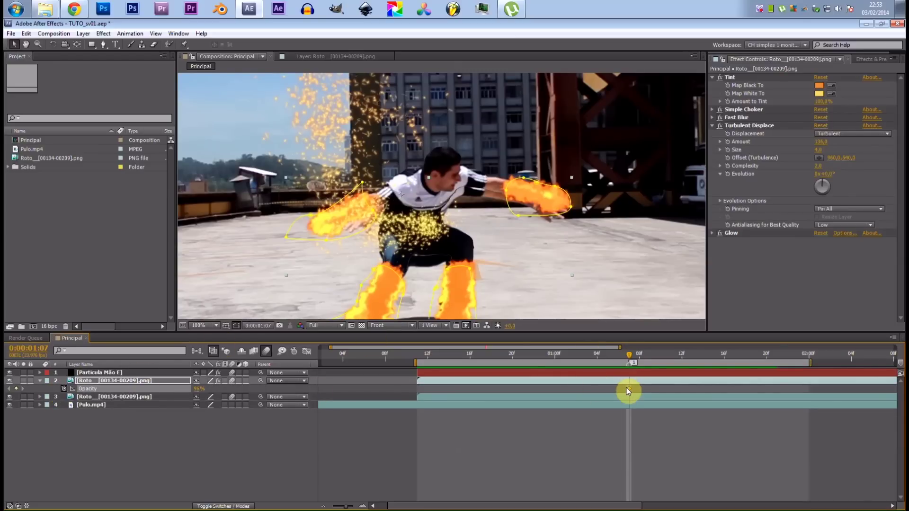
pyautogui.click(199, 389)
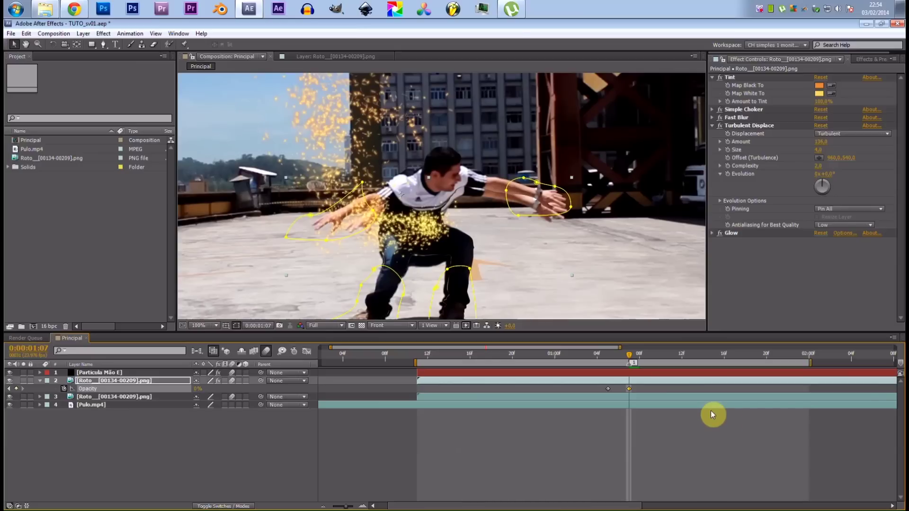
pyautogui.hotkey('ctrl', 'alt', 'h')
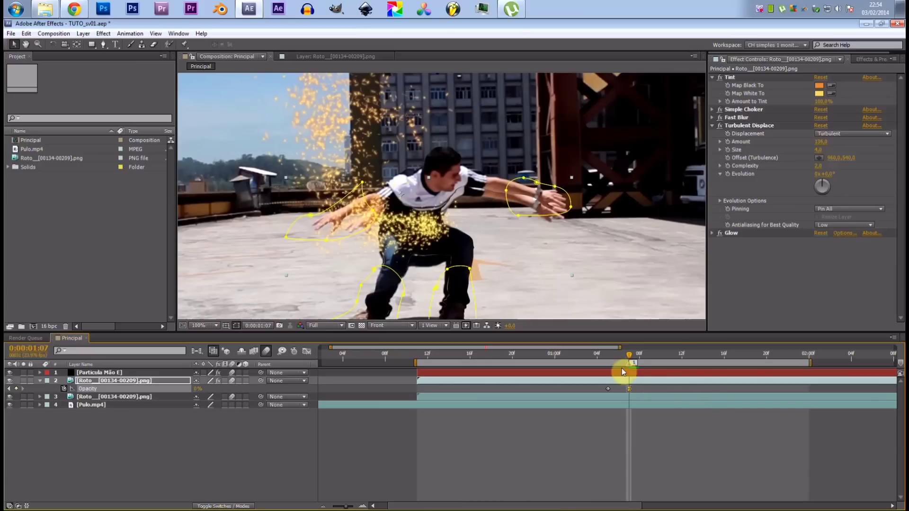
# Step: Move the first Opacity keyframe of the fire layer to 0:00:01:02 and preview the fade-out
pyautogui.click(608, 355)
pyautogui.moveTo(614, 361); pyautogui.dragTo(580, 390)
pyautogui.moveTo(580, 356); pyautogui.dragTo(530, 369)
pyautogui.moveTo(626, 367); pyautogui.dragTo(628, 367)
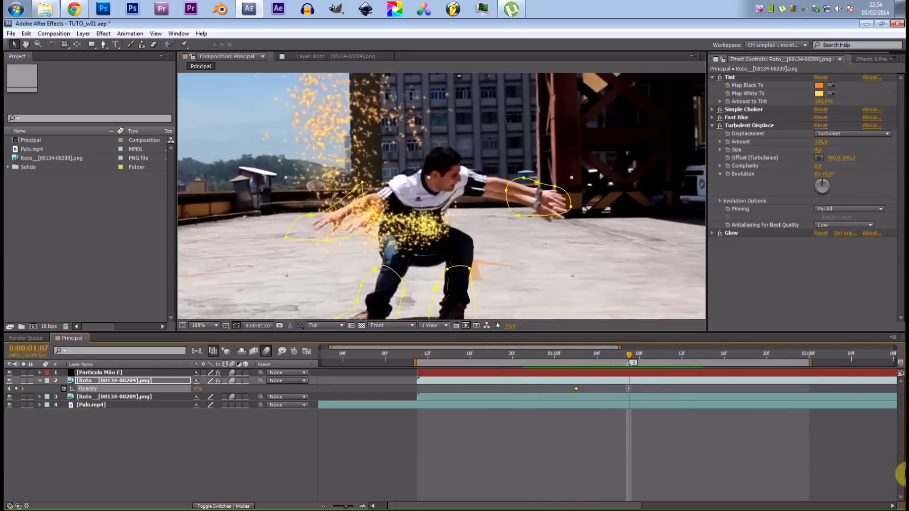
pyautogui.press('KP_0')
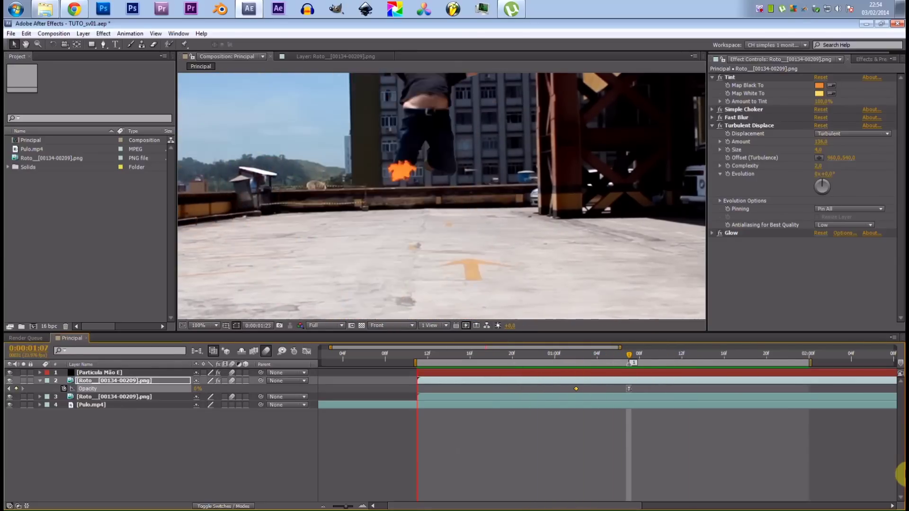
pyautogui.press('space')
pyautogui.press('KP_0')
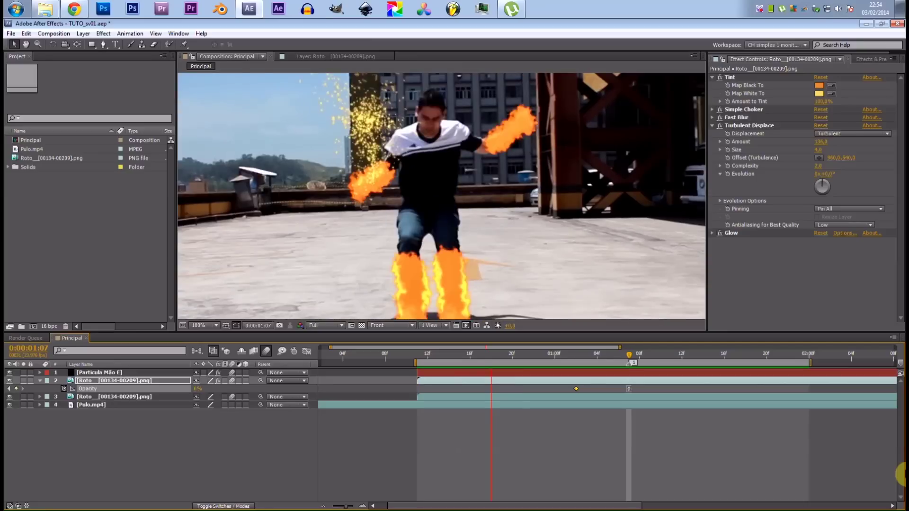
pyautogui.press('space')
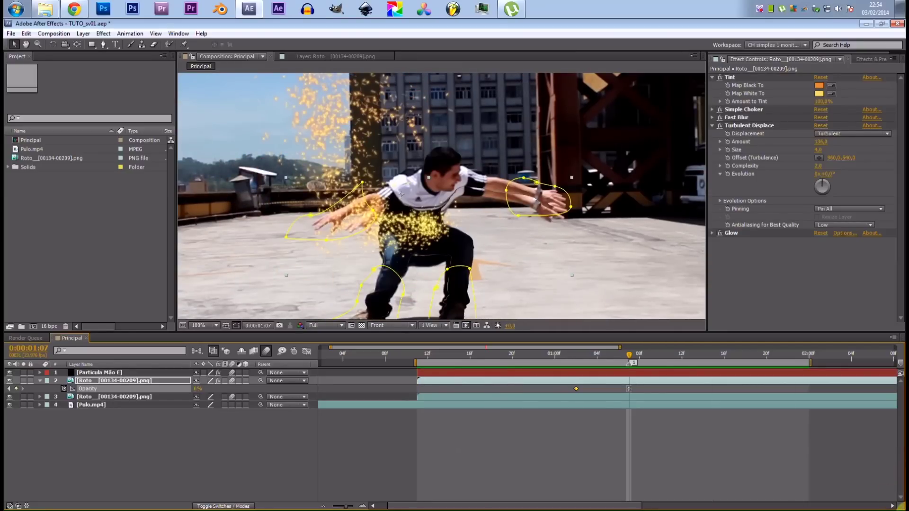
# Step: Move the fire layer's first Opacity keyframe to 0:00:00:21, preview the longer fade-out, and scrub to 0:00:01:16
pyautogui.moveTo(575, 389); pyautogui.dragTo(522, 389)
pyautogui.press('KP_0')
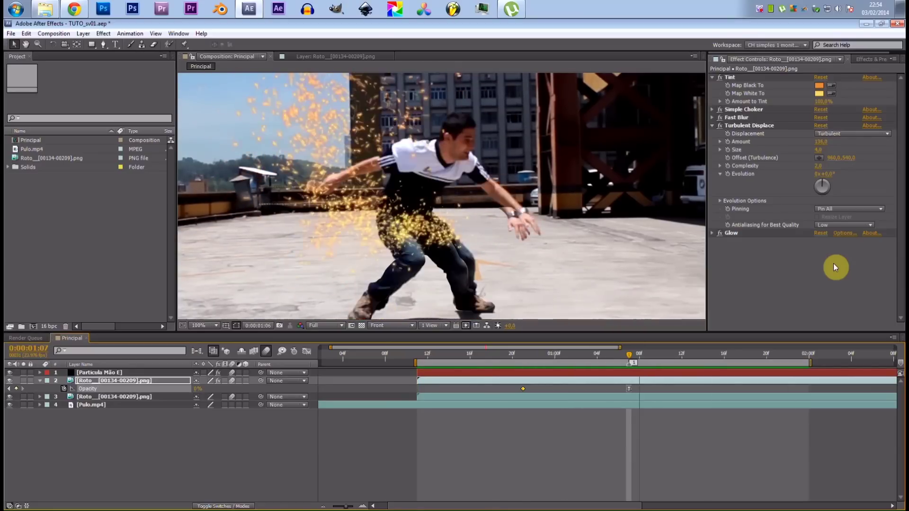
pyautogui.moveTo(476, 165); pyautogui.dragTo(495, 168)
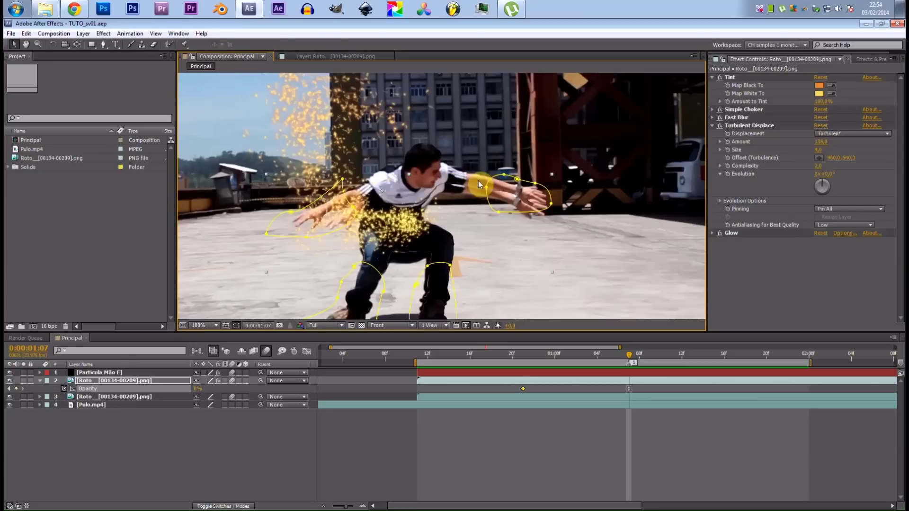
pyautogui.moveTo(451, 355); pyautogui.dragTo(726, 358)
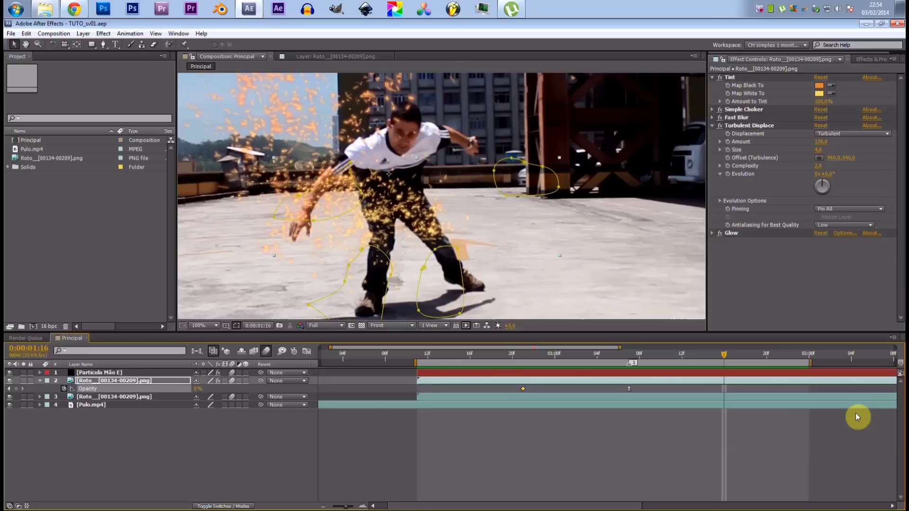
# Step: Collapse the Tint and Turbulent Displace settings of the upper roto layer's effects
pyautogui.click(715, 79)
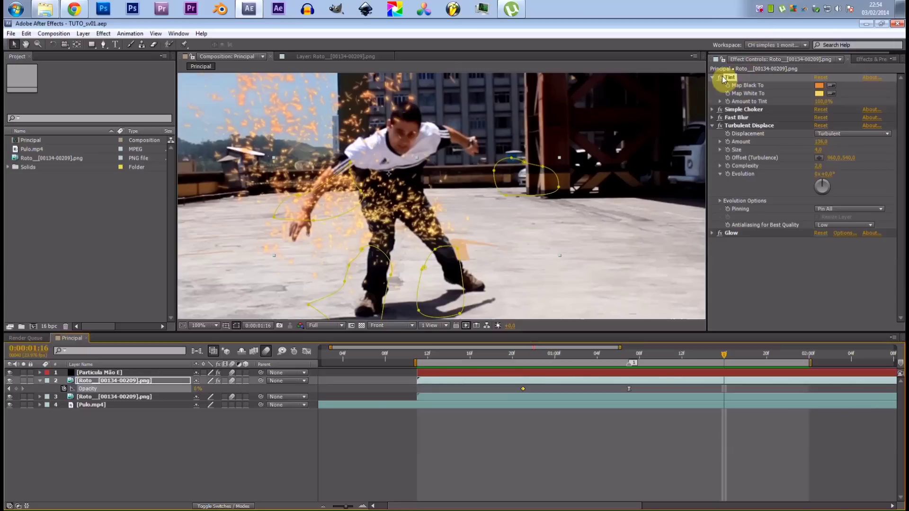
pyautogui.click(714, 77)
pyautogui.click(712, 101)
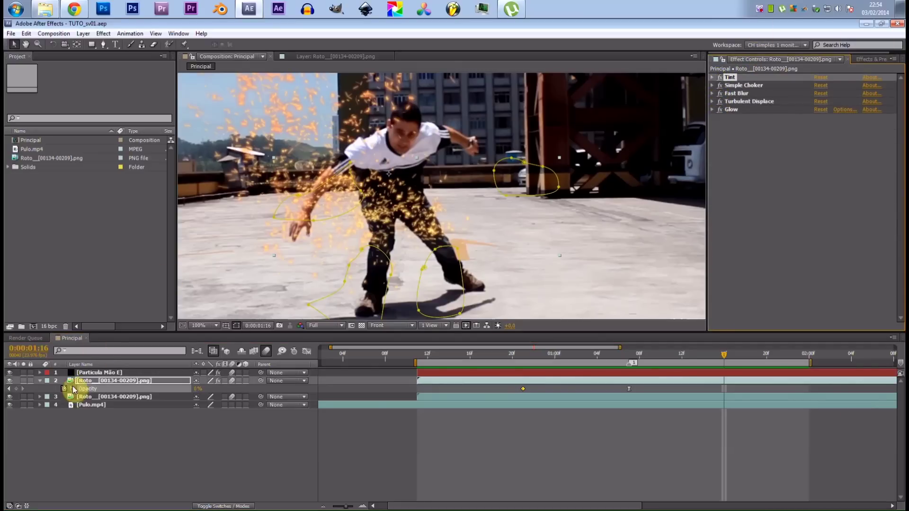
# Step: Rename the upper roto layer, the one carrying the effects, as Shape Fogo
pyautogui.rightClick(147, 382)
pyautogui.click(164, 374)
pyautogui.write('P')
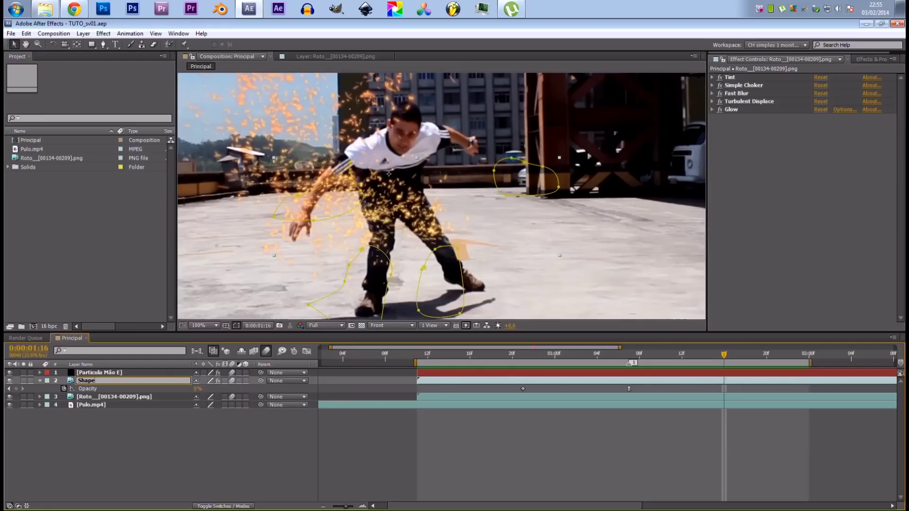
pyautogui.write('hape Fogo')
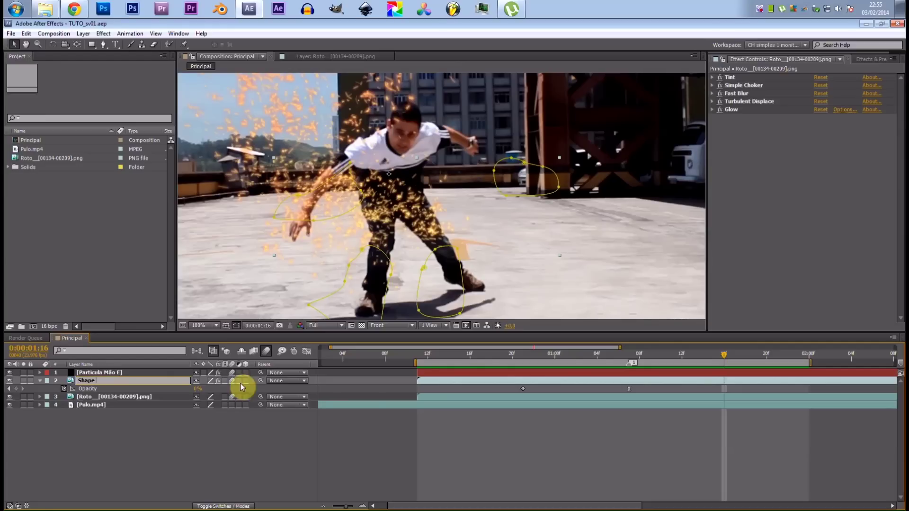
pyautogui.press('Return')
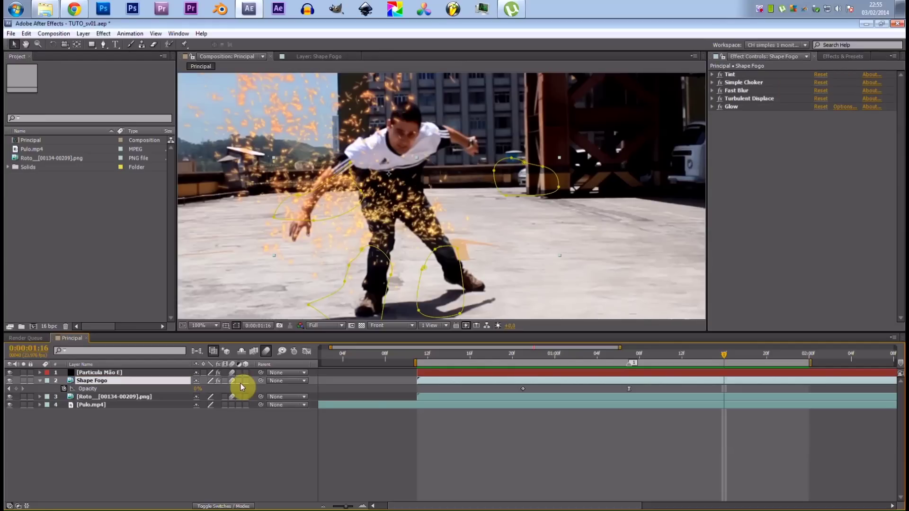
# Step: Duplicate the Particula Mão E layer and name the copy Particula Mão D
pyautogui.click(161, 373)
pyautogui.hotkey('ctrl', 'd')
pyautogui.rightClick(163, 373)
pyautogui.click(183, 385)
pyautogui.press('Right')
pyautogui.press('BackSpace')
pyautogui.write('D')
pyautogui.press('Return')
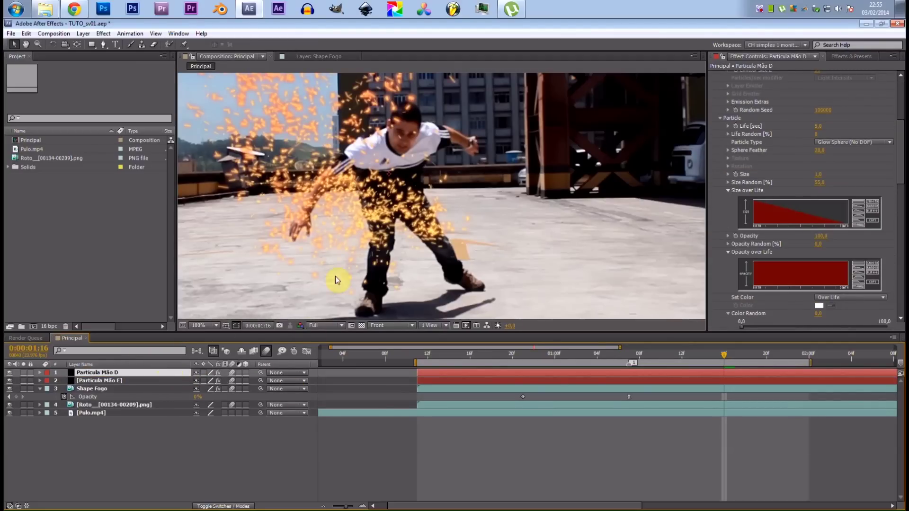
# Step: Reveal the keyframes of Particula Mão D and delete all its Position XY and Z Rotation keyframes
pyautogui.press('u')
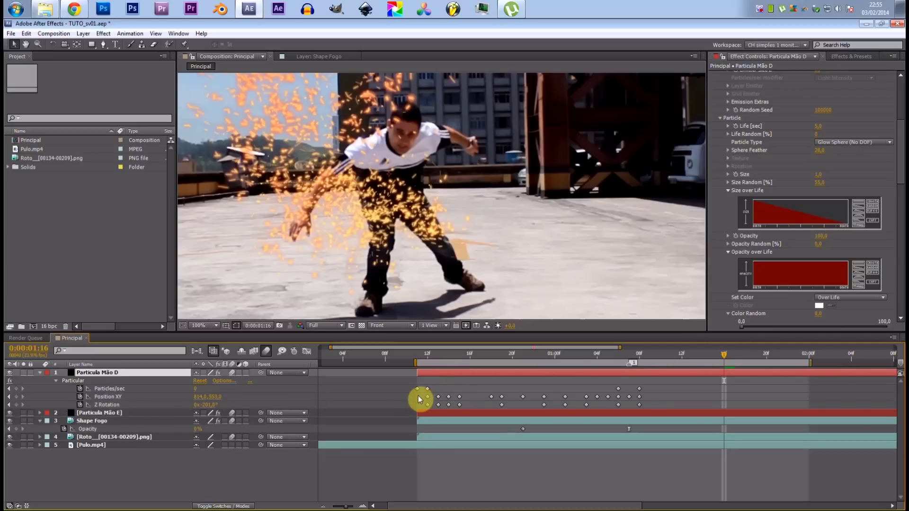
pyautogui.moveTo(419, 400); pyautogui.dragTo(647, 406)
pyautogui.press('Delete')
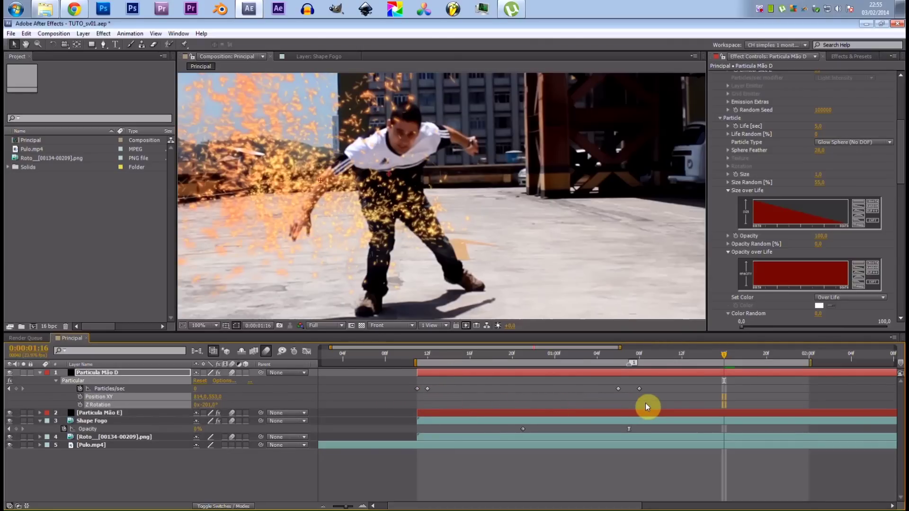
# Step: At 0:00:00:12, place the Particula Mão D emitter on the other hand's flame and shift the first two Particles/sec keyframes earlier
pyautogui.moveTo(433, 356); pyautogui.dragTo(448, 363)
pyautogui.moveTo(340, 206); pyautogui.dragTo(300, 261)
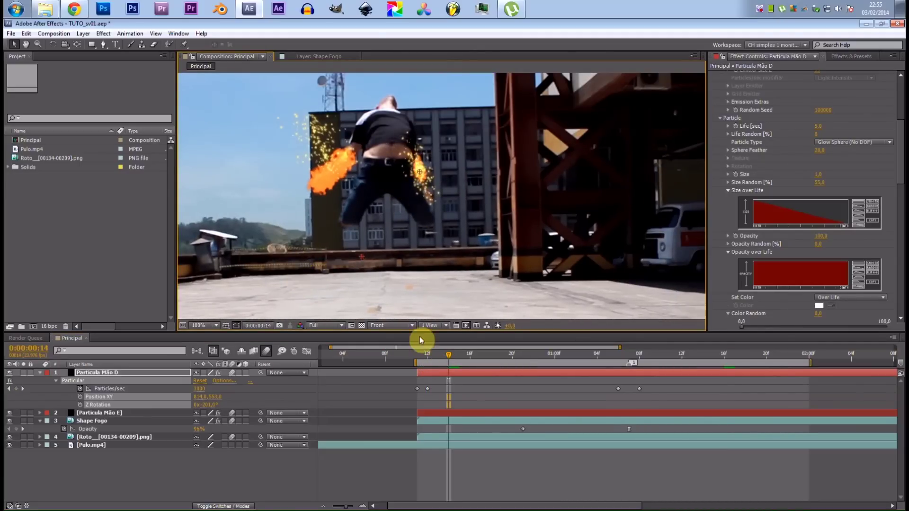
pyautogui.click(427, 356)
pyautogui.moveTo(425, 185); pyautogui.dragTo(466, 149)
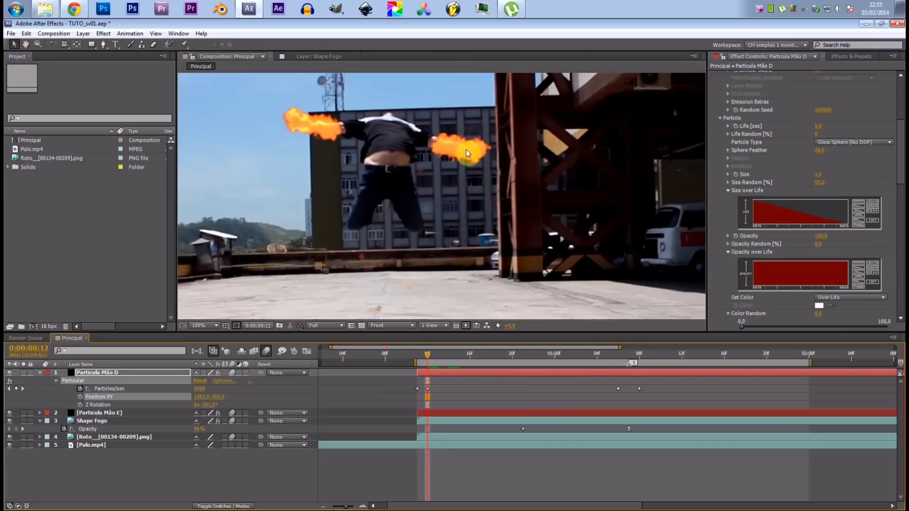
pyautogui.moveTo(417, 391); pyautogui.dragTo(355, 389)
# Step: Set the emitter's Z Rotation to -262° and Position XY to 1162, 309, and start keyframing both at 0:00:00:12
pyautogui.scroll(5, 763, 185)
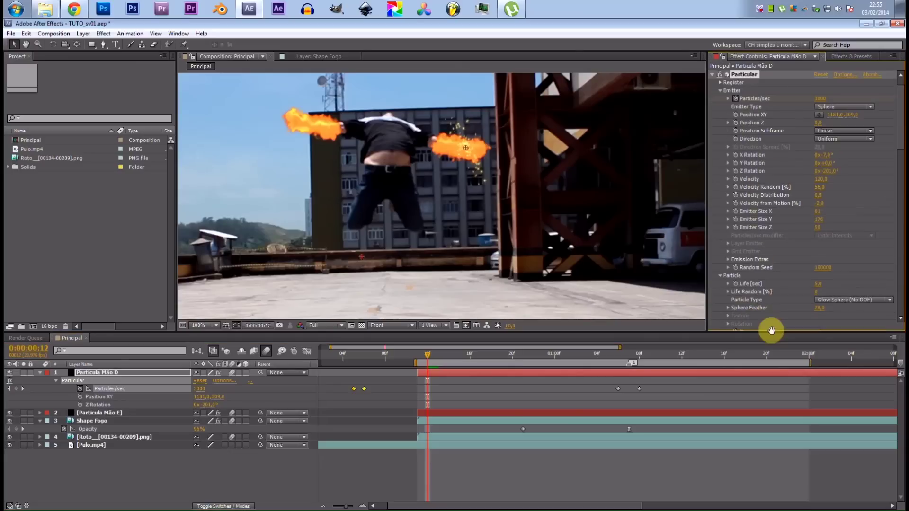
pyautogui.moveTo(830, 172); pyautogui.dragTo(801, 171)
pyautogui.moveTo(456, 149); pyautogui.dragTo(458, 146)
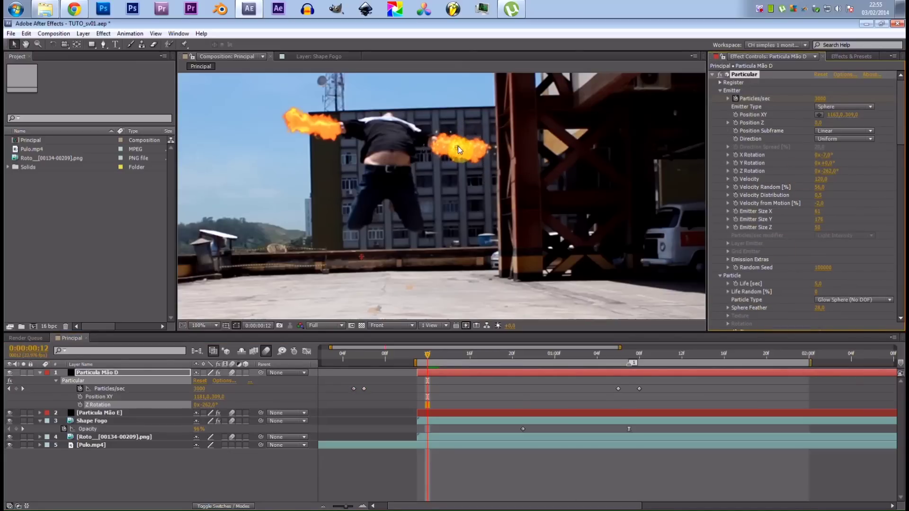
pyautogui.click(736, 172)
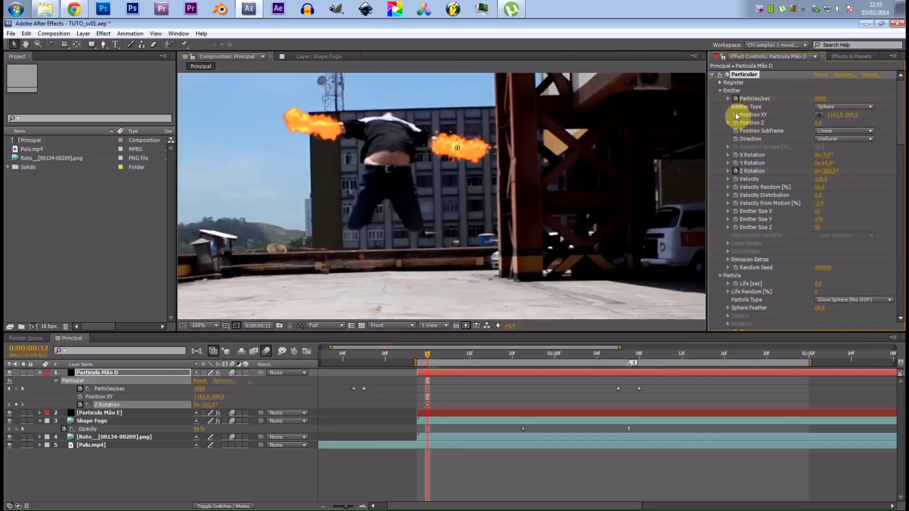
pyautogui.click(735, 114)
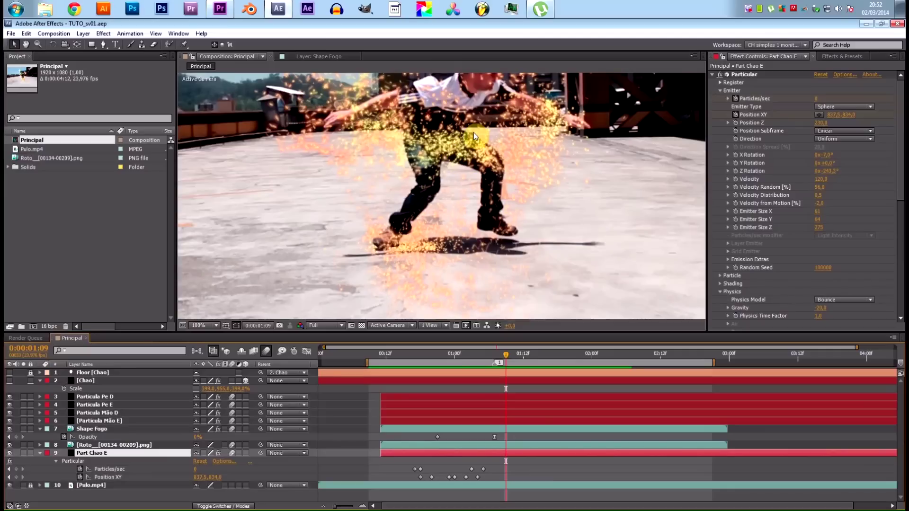
# Step: Examine the Part Chao E particles close up around the feet at about 0:00:01:03
pyautogui.scroll(-2, 474, 132)
pyautogui.moveTo(486, 185); pyautogui.dragTo(485, 202)
pyautogui.moveTo(467, 355); pyautogui.dragTo(472, 375)
pyautogui.scroll(1, 469, 282)
pyautogui.moveTo(467, 282); pyautogui.dragTo(507, 174)
pyautogui.moveTo(547, 203); pyautogui.dragTo(498, 192)
pyautogui.scroll(1, 452, 194)
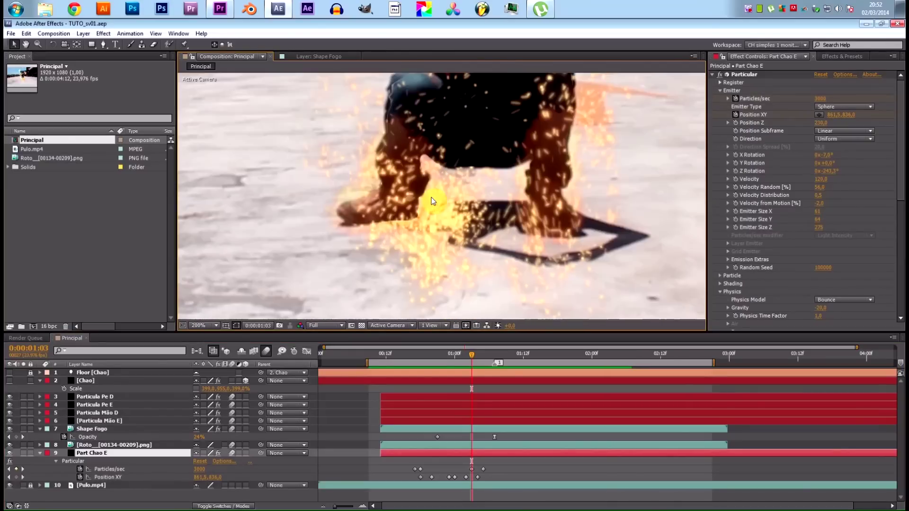
# Step: Solo the Part Chao E layer and preview how its particles bounce off the floor
pyautogui.moveTo(437, 354); pyautogui.dragTo(495, 356)
pyautogui.click(23, 453)
pyautogui.moveTo(469, 359); pyautogui.dragTo(497, 373)
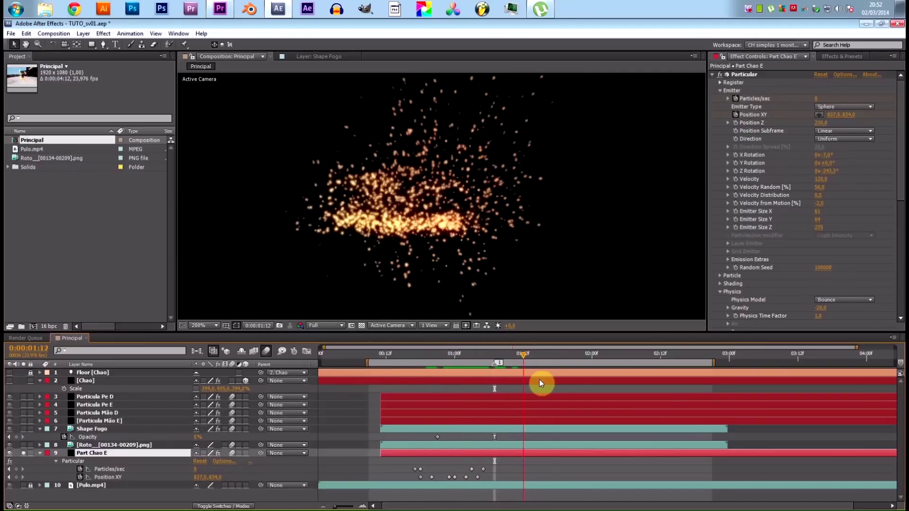
pyautogui.scroll(-2, 469, 234)
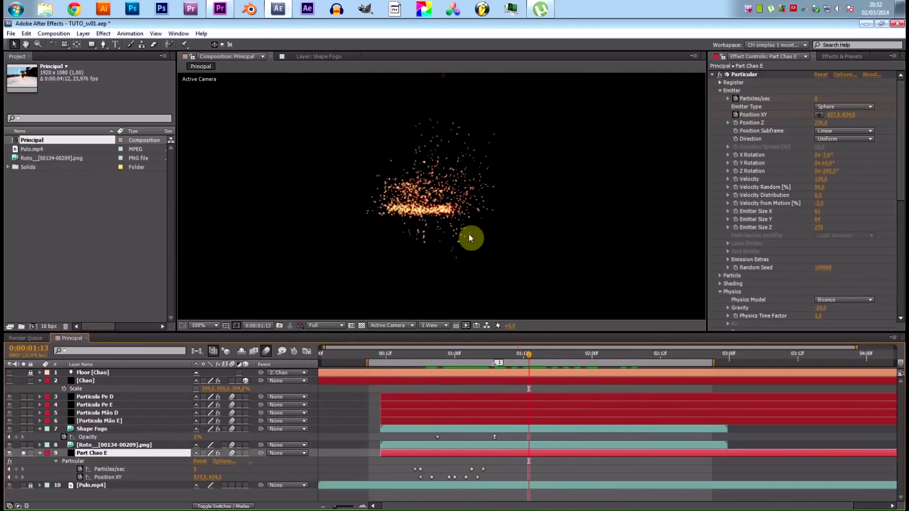
pyautogui.press('space')
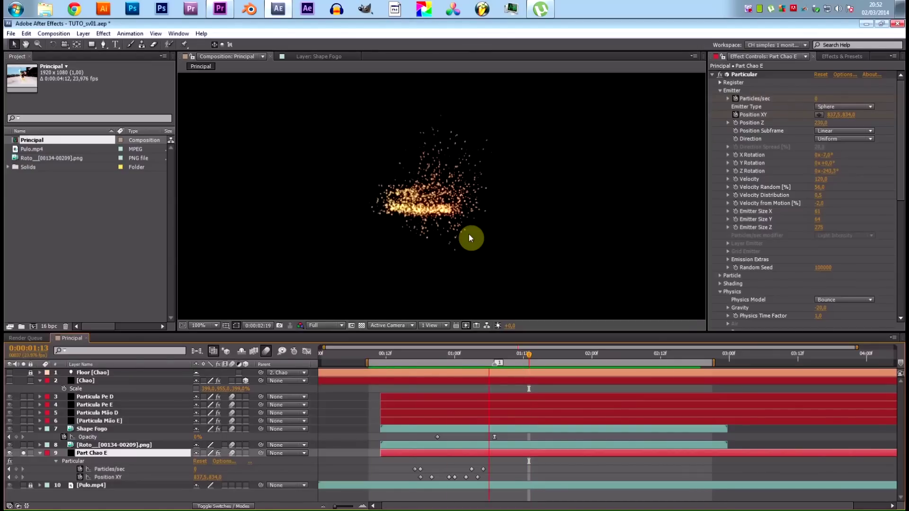
pyautogui.press('space')
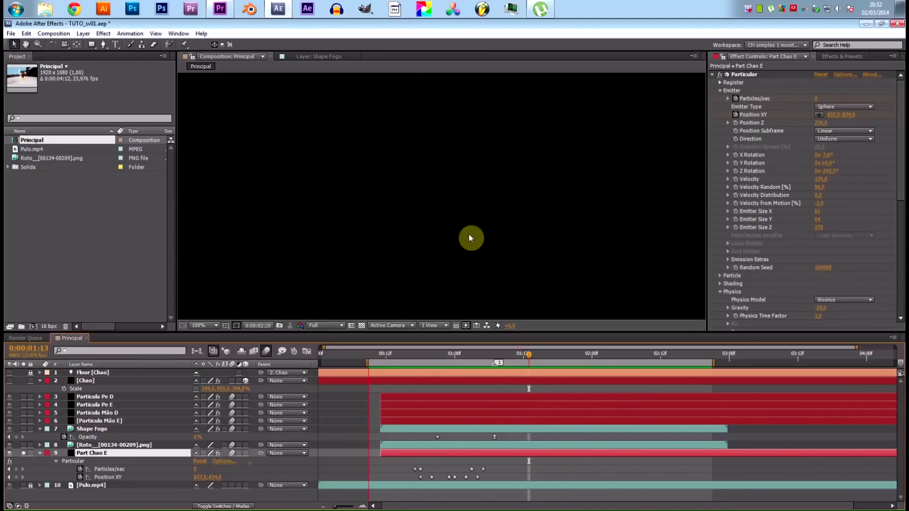
pyautogui.press('space')
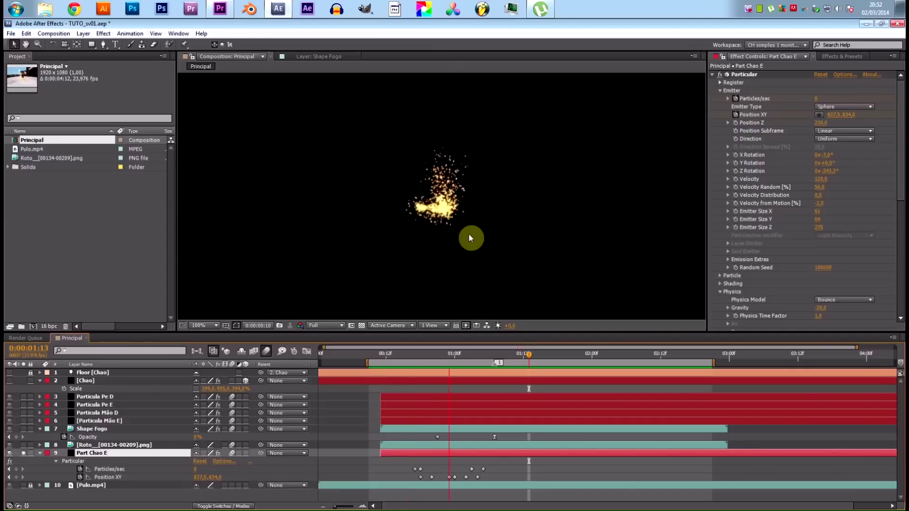
pyautogui.press('space')
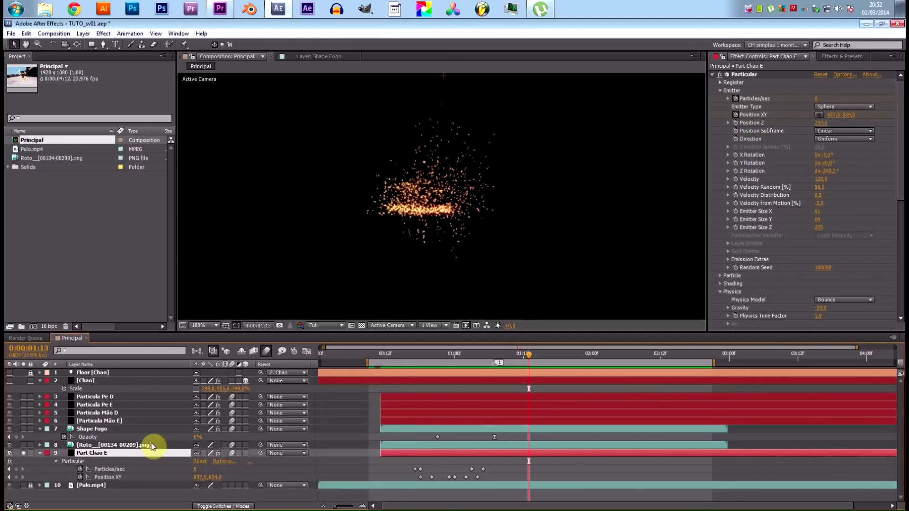
# Step: Delete the Part Chao E, Chao and Floor [Chao] layers from the Principal composition
pyautogui.press('Delete')
pyautogui.click(124, 379)
pyautogui.press('Delete')
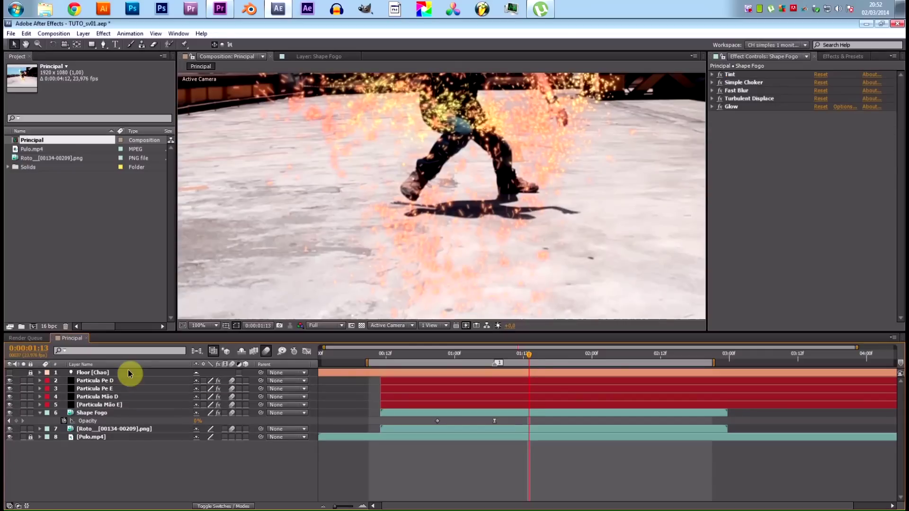
pyautogui.click(85, 373)
pyautogui.press('Delete')
pyautogui.moveTo(504, 94); pyautogui.dragTo(501, 171)
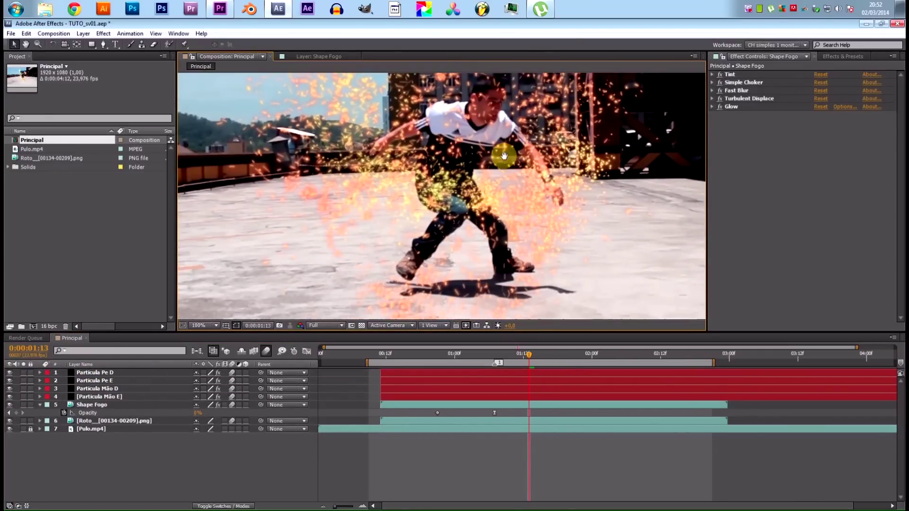
# Step: Duplicate the Particula Pe D layer and name the copy Part Chao D
pyautogui.click(152, 373)
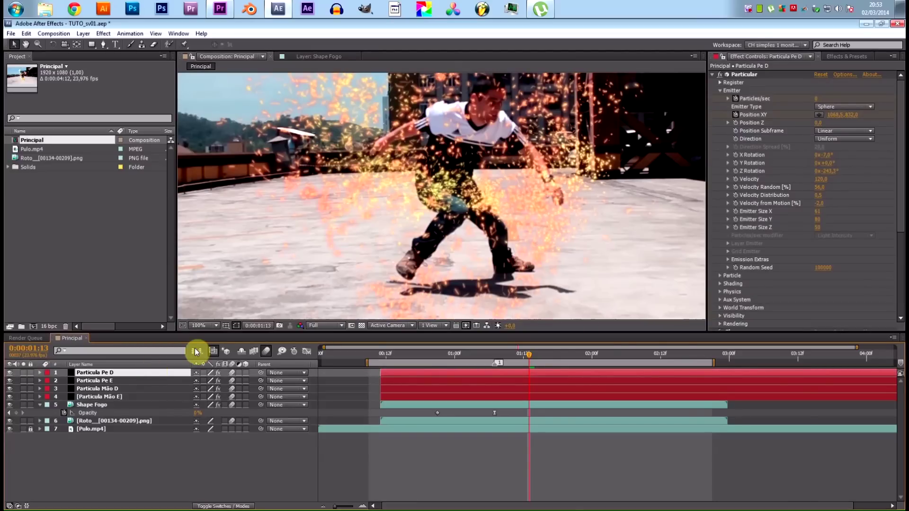
pyautogui.hotkey('ctrl', 'd')
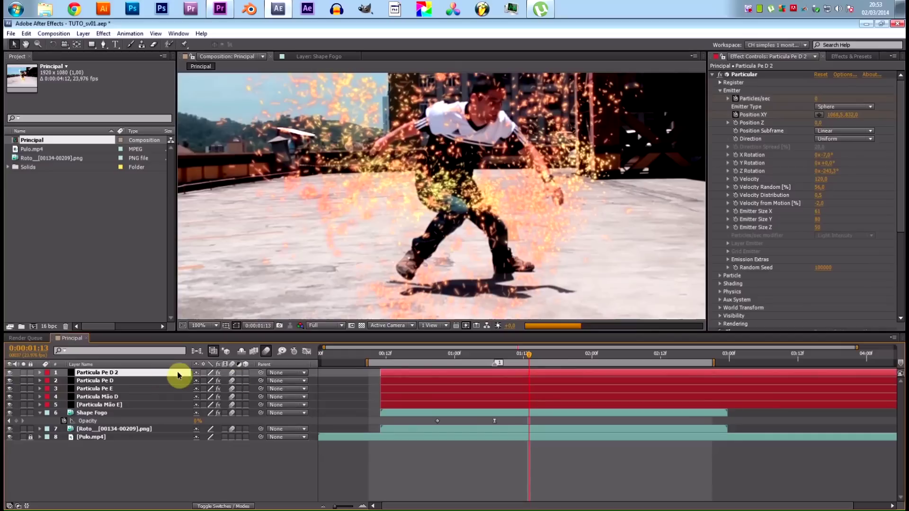
pyautogui.press('Return')
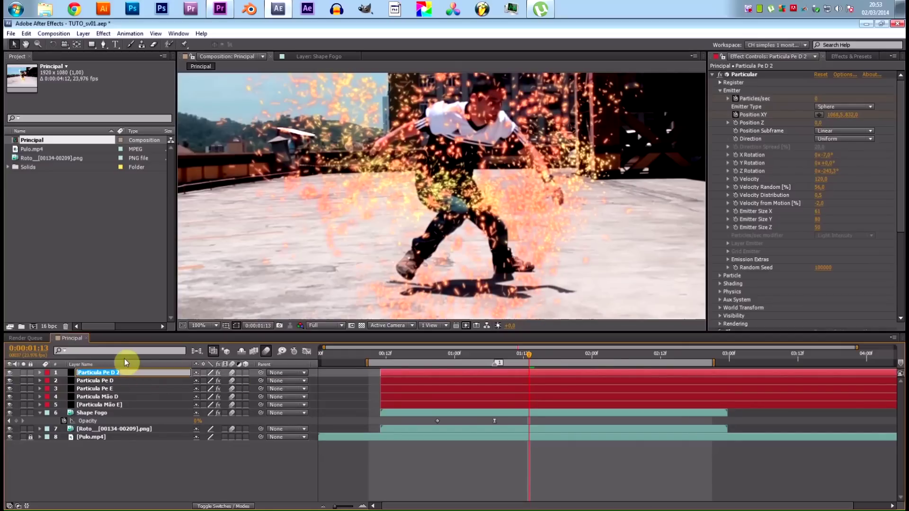
pyautogui.write('Part Chao D')
pyautogui.press('Return')
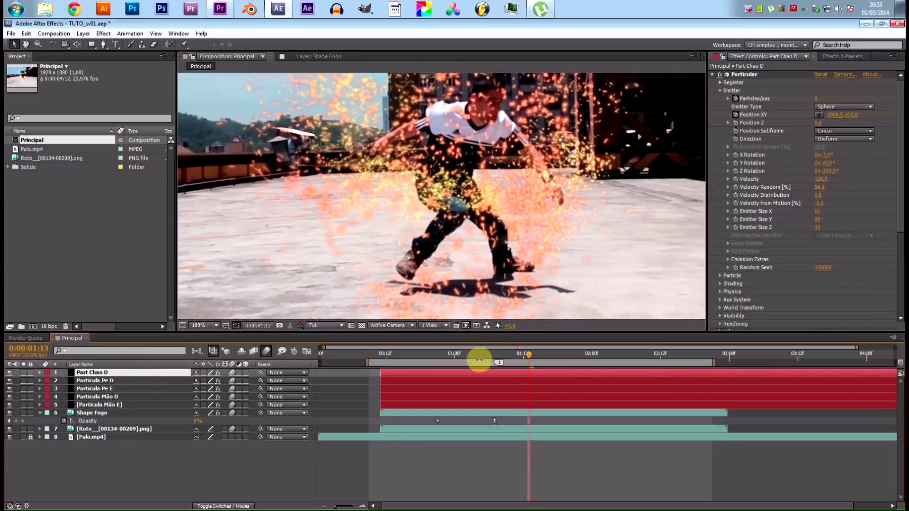
# Step: Reveal the keyframes of Part Chao D and delete all its Position XY keyframes
pyautogui.press('u')
pyautogui.moveTo(375, 395); pyautogui.dragTo(462, 403)
pyautogui.press('Delete')
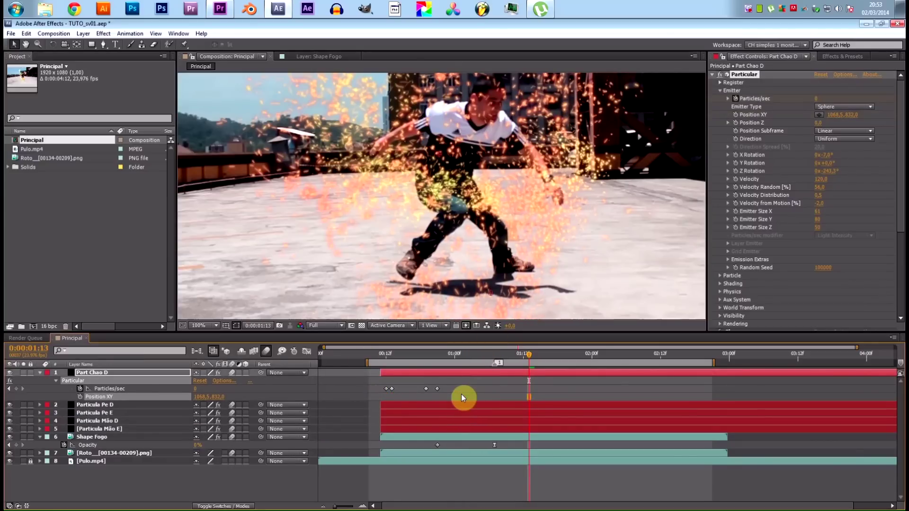
# Step: At 0:00:00:18, place the Part Chao D emitter on the floor beside the shadow, at Position XY 913, 771
pyautogui.moveTo(395, 351); pyautogui.dragTo(420, 355)
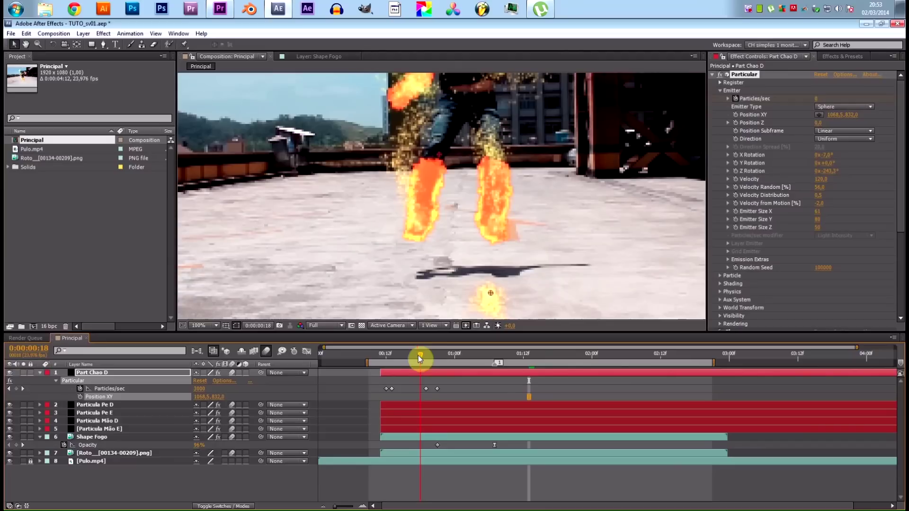
pyautogui.scroll(3, 500, 295)
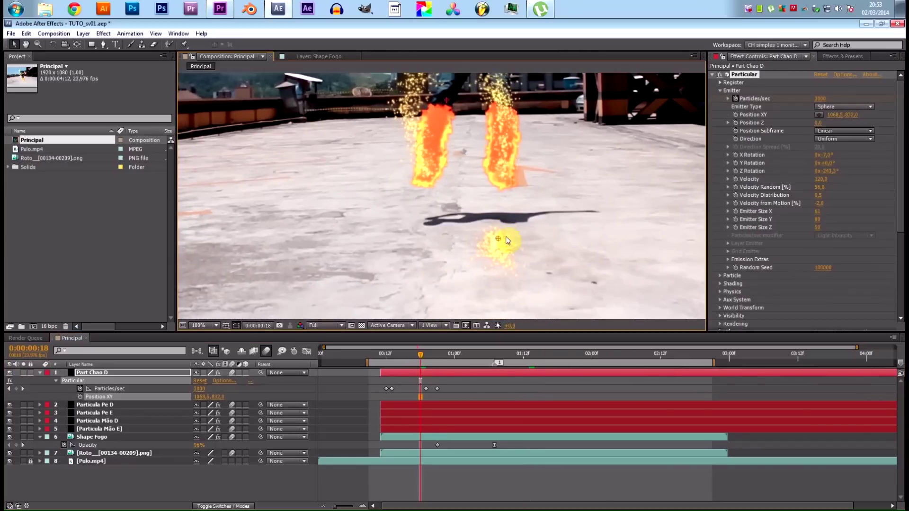
pyautogui.hotkey('ctrl', 'z')
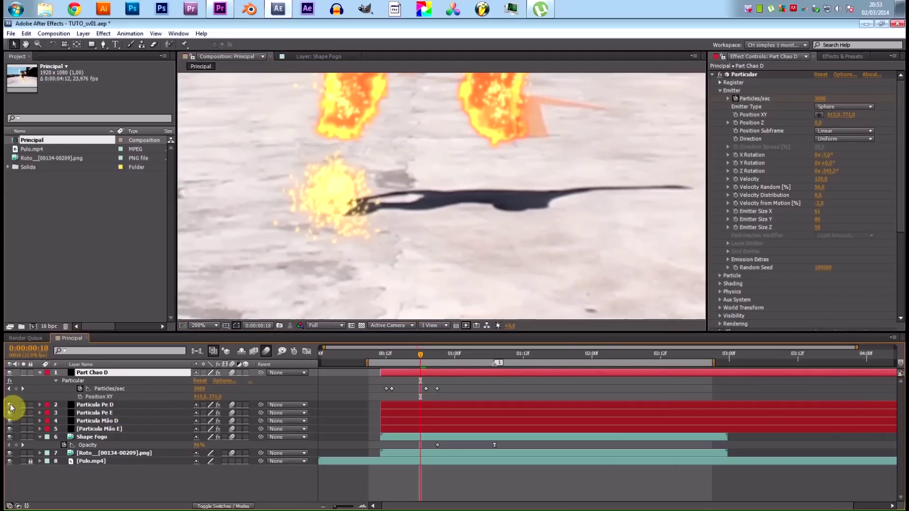
# Step: Hide the Particula Pe D, Particula Pe E, Particula Mão D and Particula Mão E layers
pyautogui.click(10, 428)
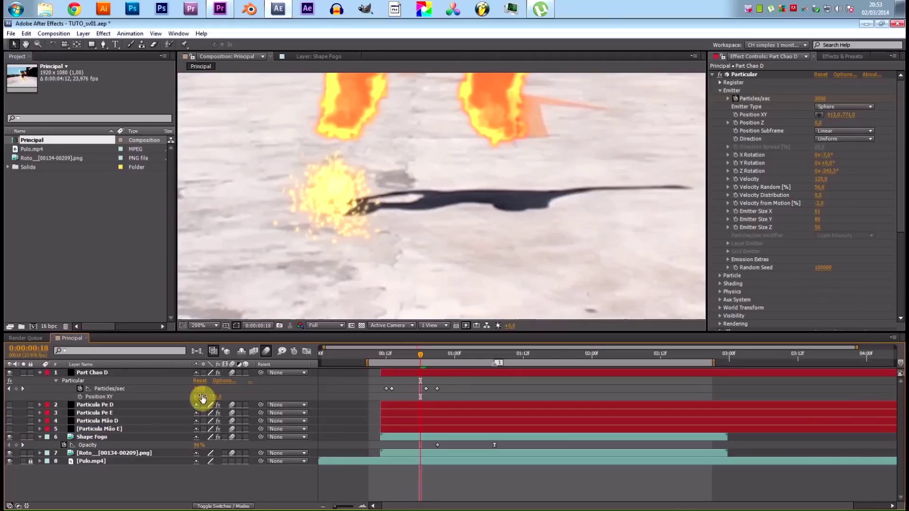
pyautogui.scroll(-1, 340, 188)
pyautogui.scroll(-1, 340, 188)
pyautogui.scroll(1, 417, 175)
pyautogui.moveTo(465, 104); pyautogui.dragTo(459, 138)
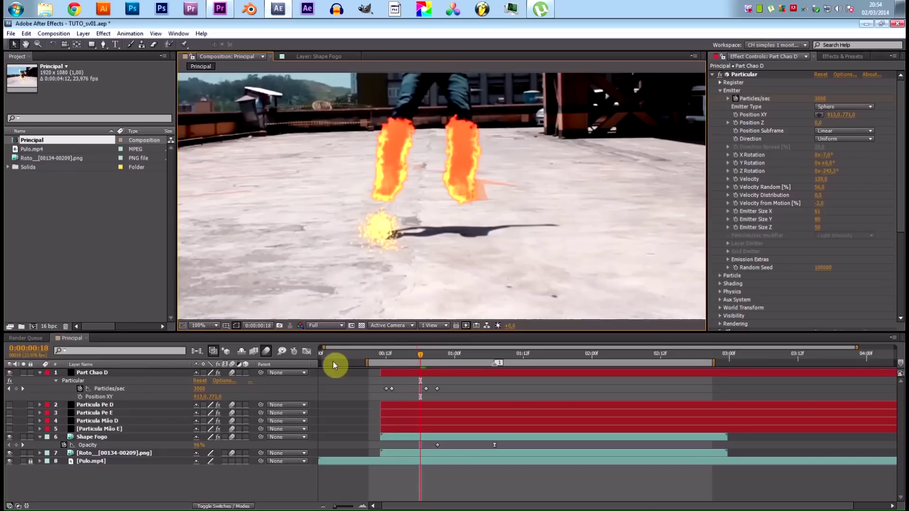
# Step: Create a black 1920 x 1080 px solid layer named Chao
pyautogui.click(83, 34)
pyautogui.moveTo(127, 47)
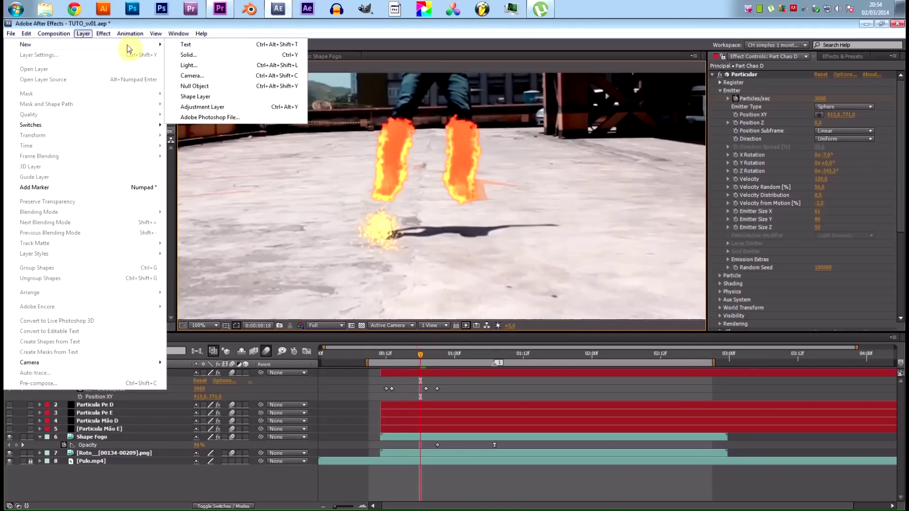
pyautogui.click(189, 54)
pyautogui.moveTo(244, 73); pyautogui.dragTo(460, 111)
pyautogui.write('Chao')
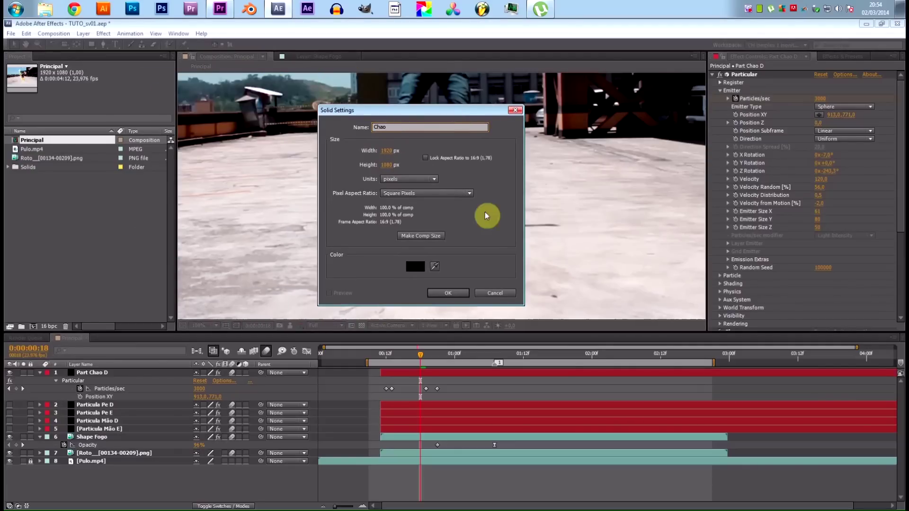
pyautogui.click(458, 297)
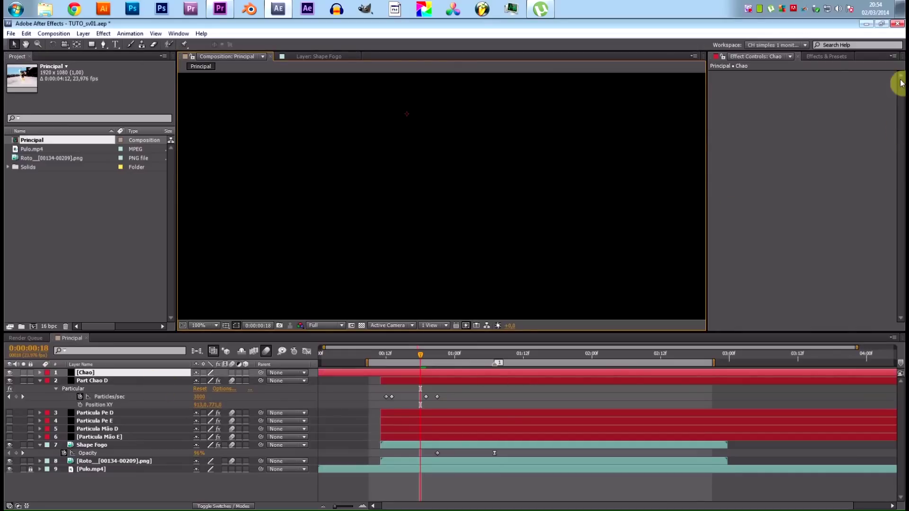
# Step: Apply the Grid effect from the Generate category to the Chao layer
pyautogui.click(826, 56)
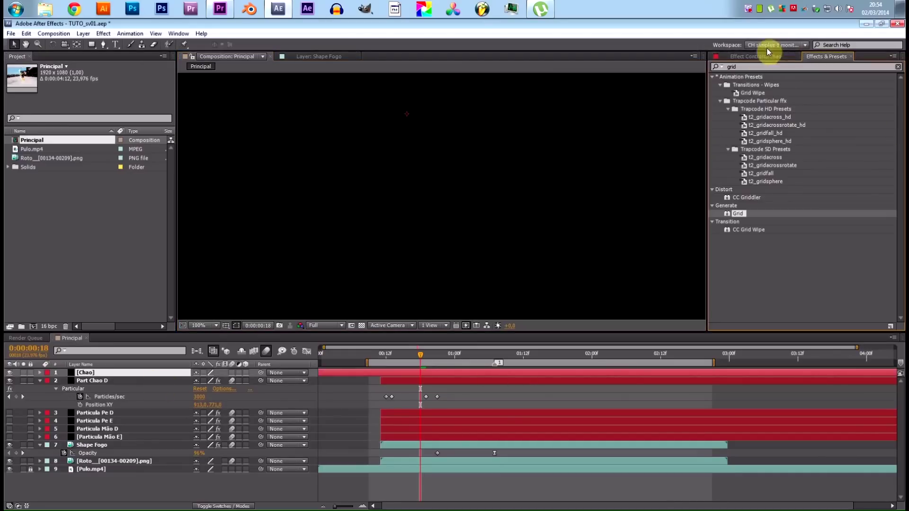
pyautogui.doubleClick(738, 215)
pyautogui.press(',')
pyautogui.press(',')
pyautogui.moveTo(511, 153)
pyautogui.mouseDown()
pyautogui.moveTo(509, 184)
pyautogui.moveTo(506, 156)
pyautogui.mouseUp()
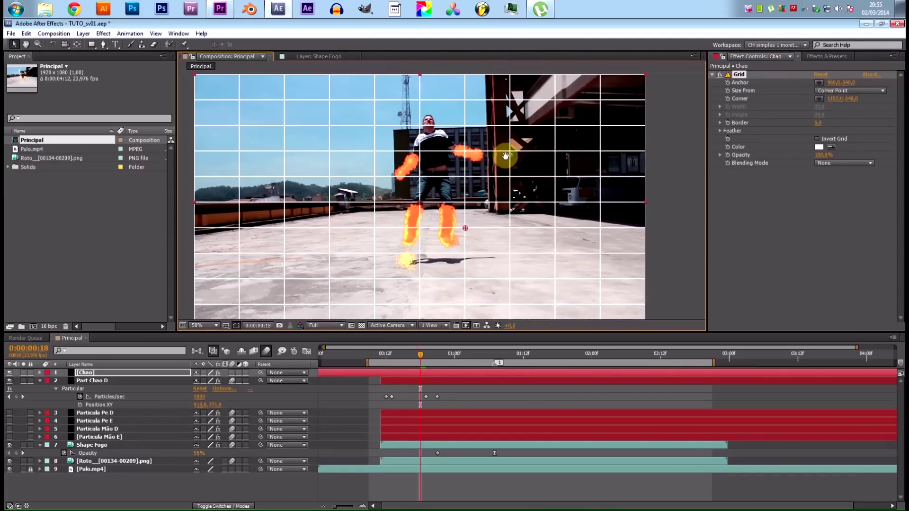
# Step: Make the Chao layer 3D and set its X Rotation to 90° so it lies flat
pyautogui.click(124, 378)
pyautogui.click(246, 373)
pyautogui.press('r')
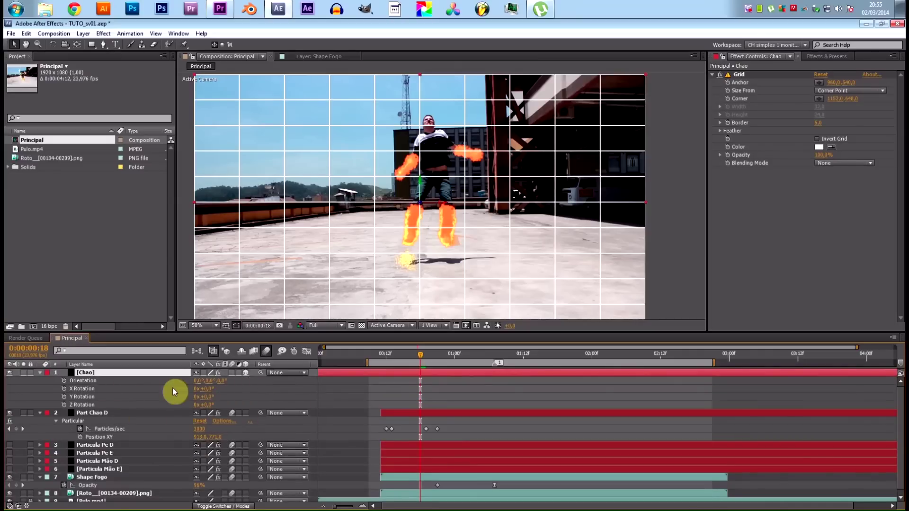
pyautogui.click(208, 389)
pyautogui.write('9')
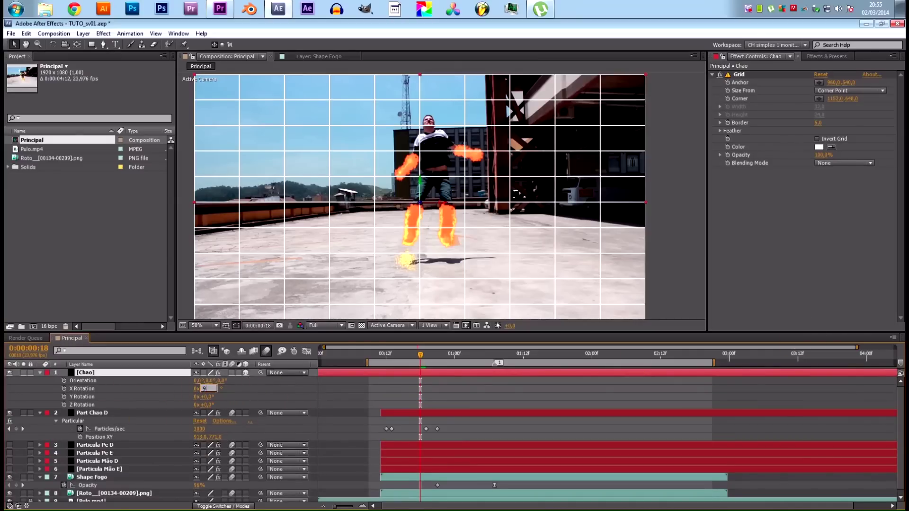
pyautogui.write('0')
pyautogui.press('Return')
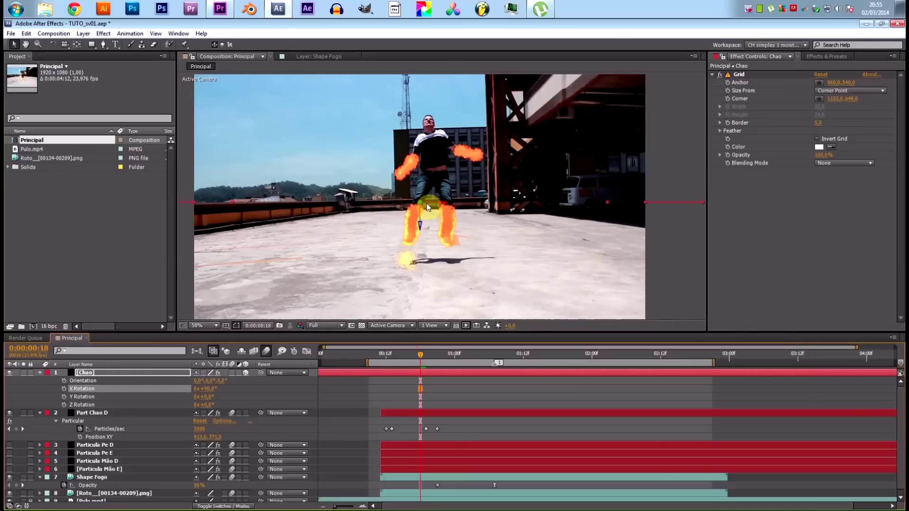
# Step: Lower the Chao layer onto the ground around the man's feet and scale it up to 496%
pyautogui.moveTo(420, 226); pyautogui.dragTo(407, 281)
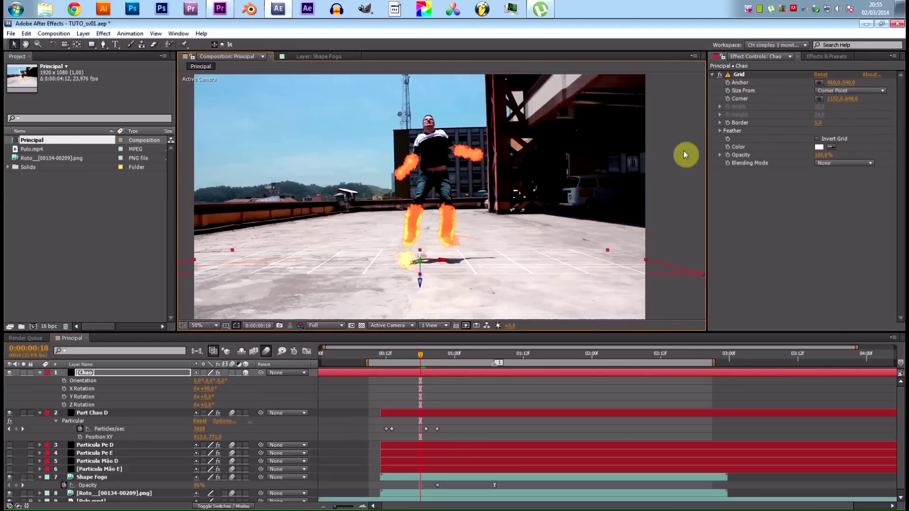
pyautogui.press('s')
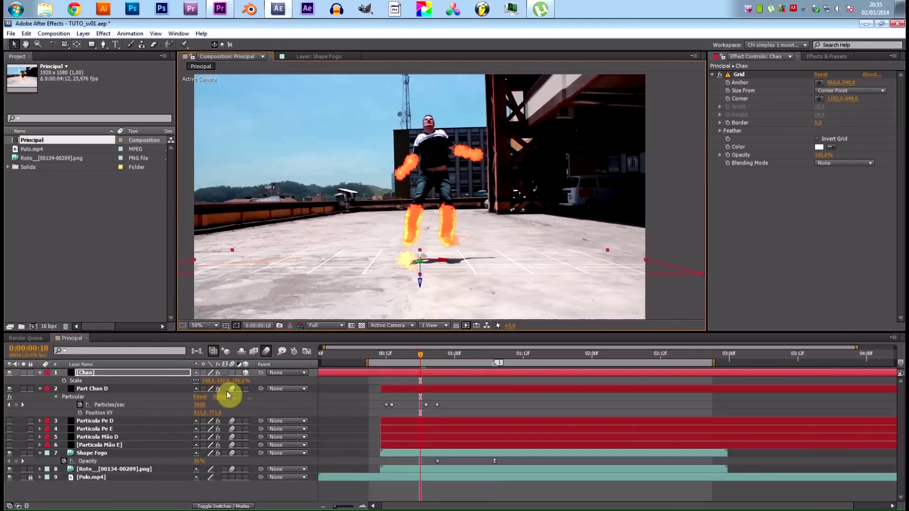
pyautogui.moveTo(235, 386); pyautogui.dragTo(426, 397)
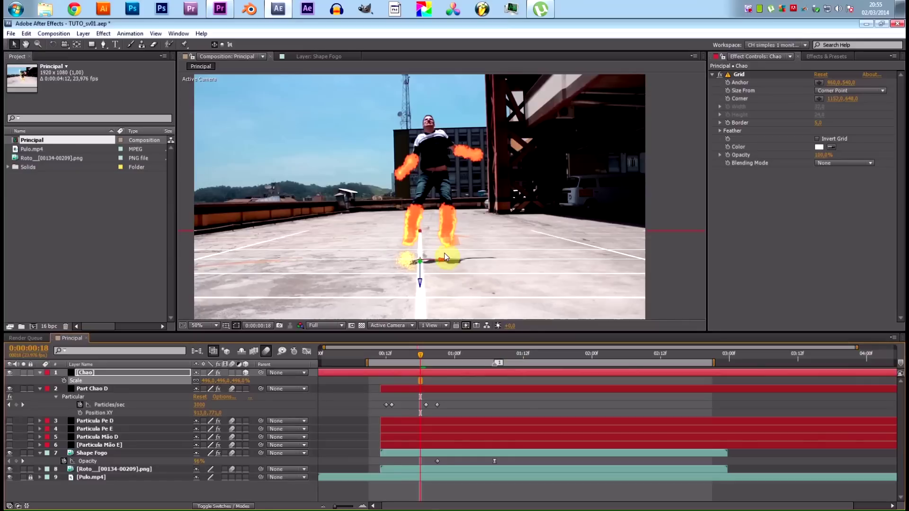
pyautogui.moveTo(420, 266); pyautogui.dragTo(443, 251)
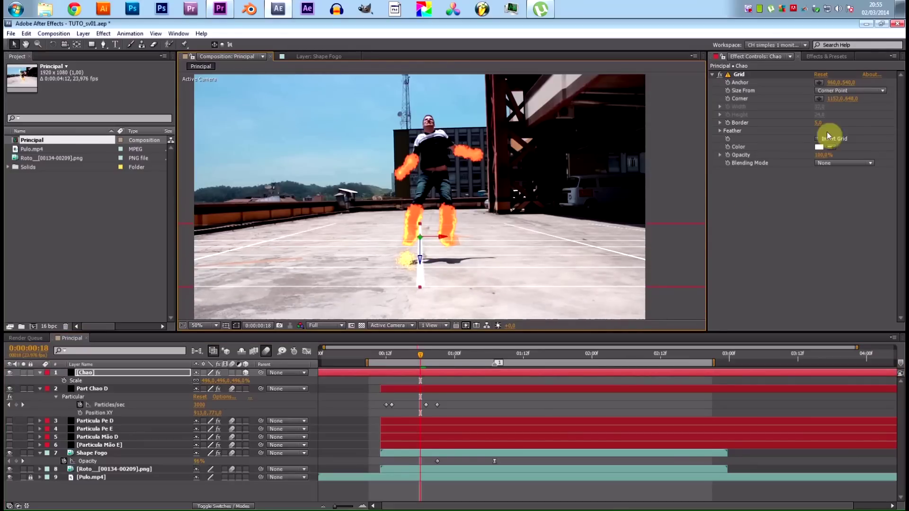
# Step: Tighten Chao's grid by setting its Corner to about 998, 607 and enlarge the layer to 726% scale
pyautogui.click(835, 99)
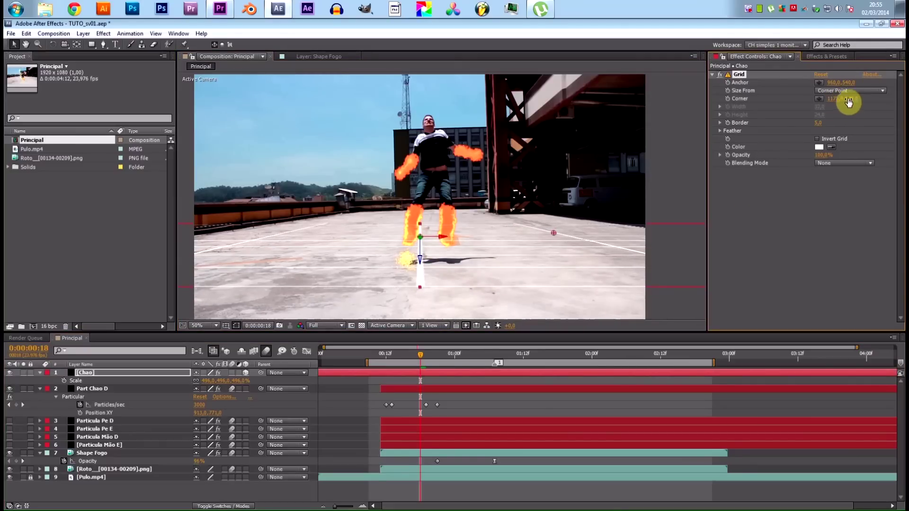
pyautogui.moveTo(832, 100)
pyautogui.mouseDown()
pyautogui.moveTo(743, 105)
pyautogui.moveTo(790, 115)
pyautogui.moveTo(848, 103)
pyautogui.moveTo(816, 95)
pyautogui.moveTo(827, 101)
pyautogui.mouseUp()
pyautogui.click(141, 377)
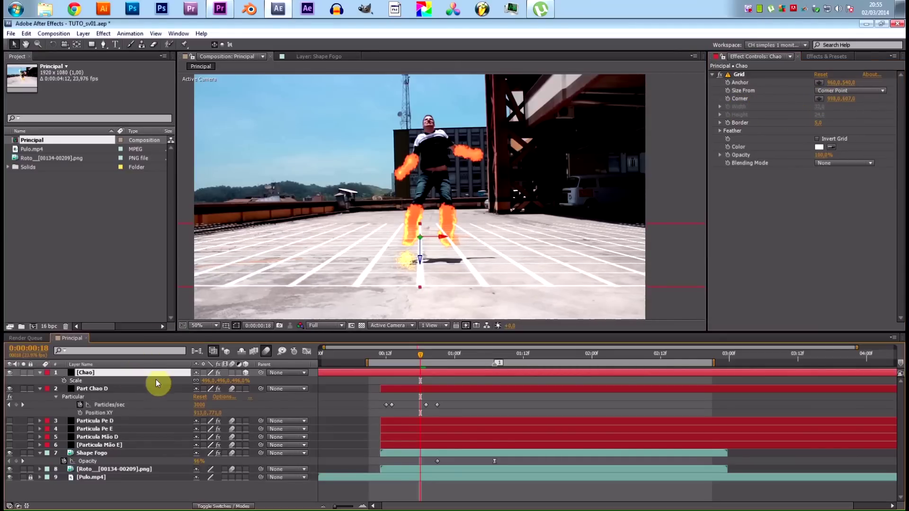
pyautogui.moveTo(237, 380); pyautogui.dragTo(422, 258)
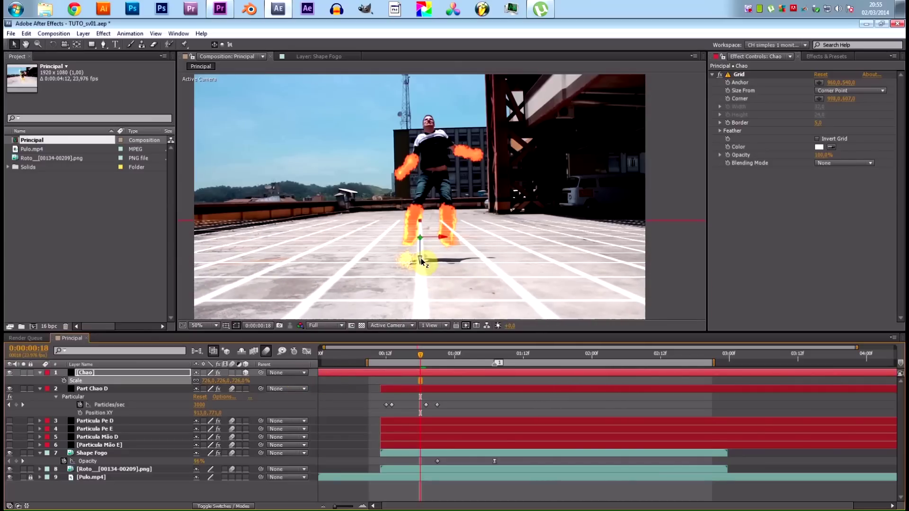
# Step: Show Chao's rotation properties alongside Scale and inspect the floor particles against the grid at 0:00:00:22
pyautogui.click(188, 343)
pyautogui.click(117, 372)
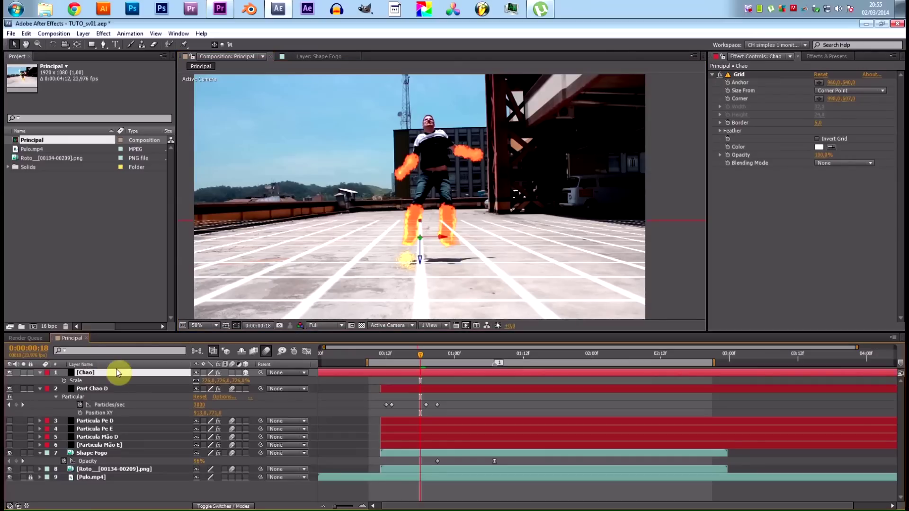
pyautogui.hotkey('shift', 'r')
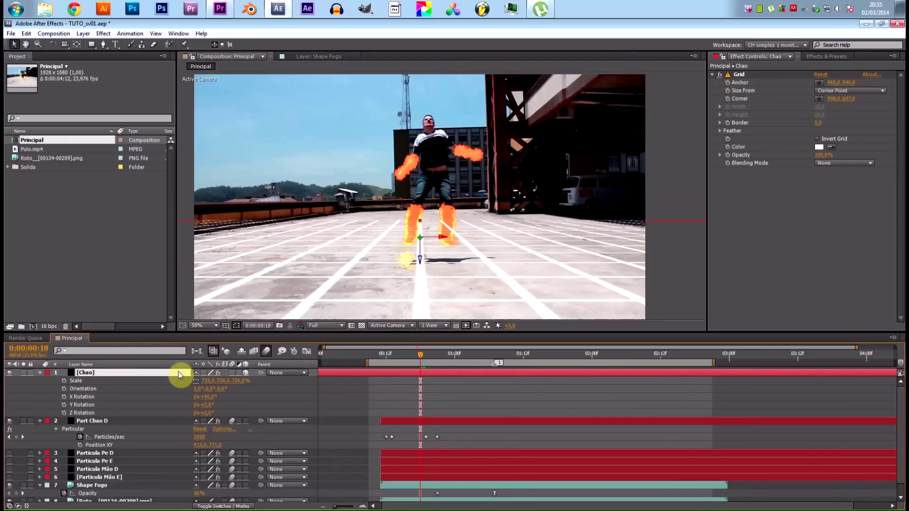
pyautogui.moveTo(404, 354); pyautogui.dragTo(444, 371)
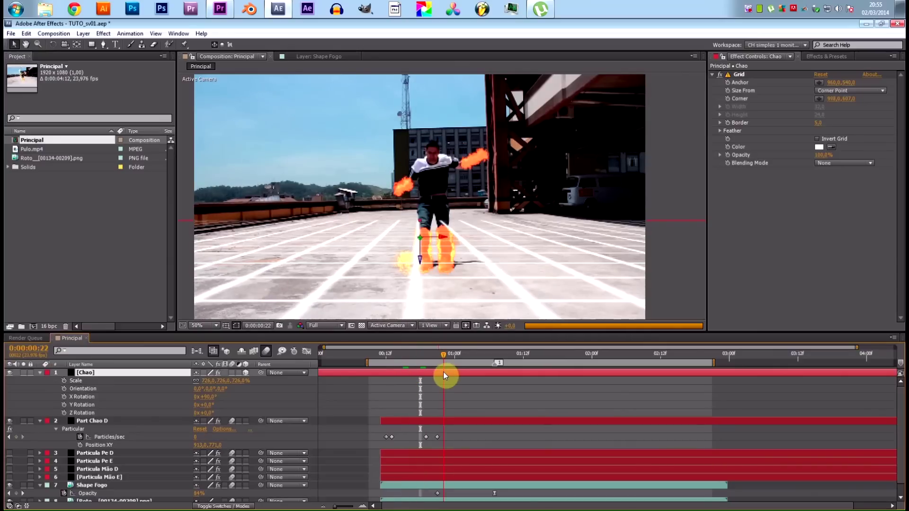
pyautogui.moveTo(425, 254); pyautogui.dragTo(431, 230)
pyautogui.scroll(2, 431, 230)
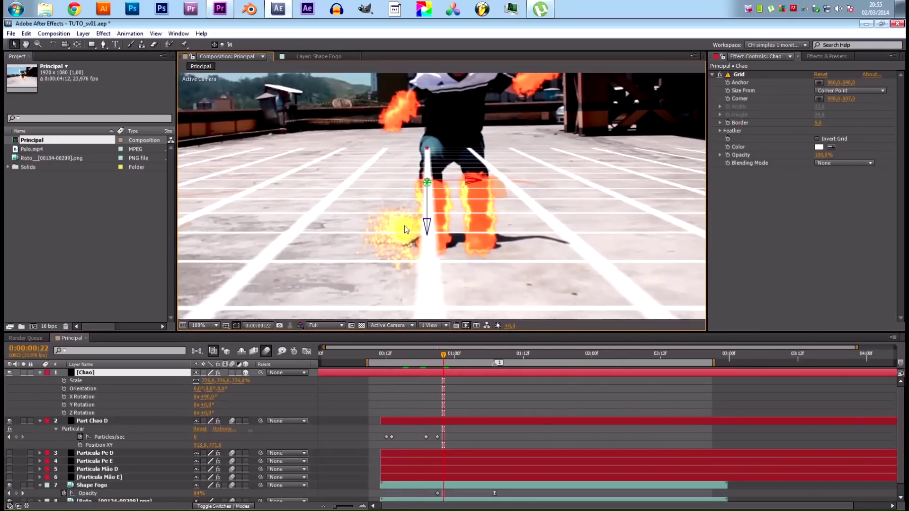
pyautogui.moveTo(333, 271); pyautogui.dragTo(316, 266)
# Step: Set the Particular Physics Model of the Part Chao D layer to Bounce
pyautogui.click(126, 422)
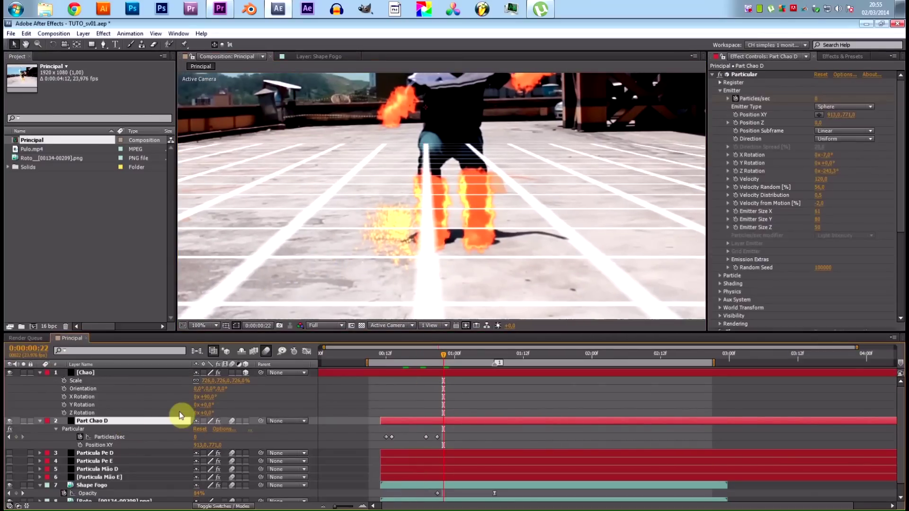
pyautogui.moveTo(901, 197); pyautogui.dragTo(892, 239)
pyautogui.scroll(-1, 890, 246)
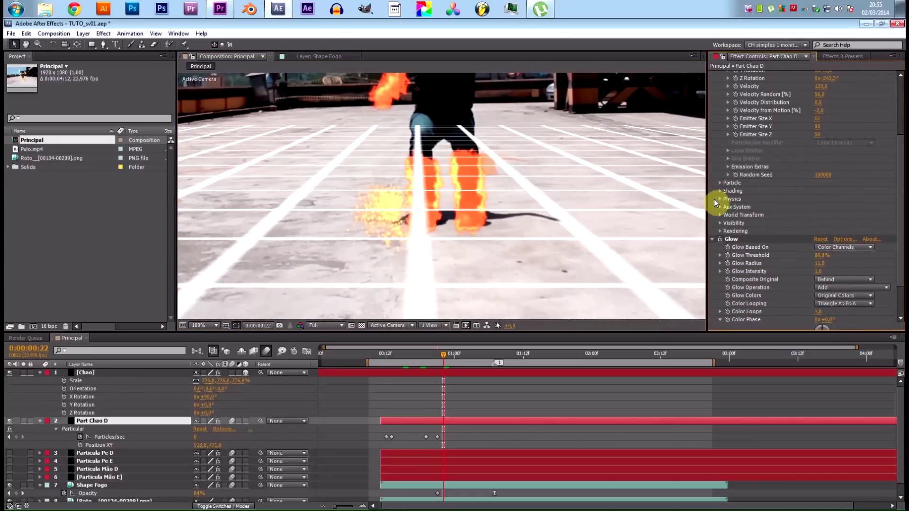
pyautogui.click(720, 199)
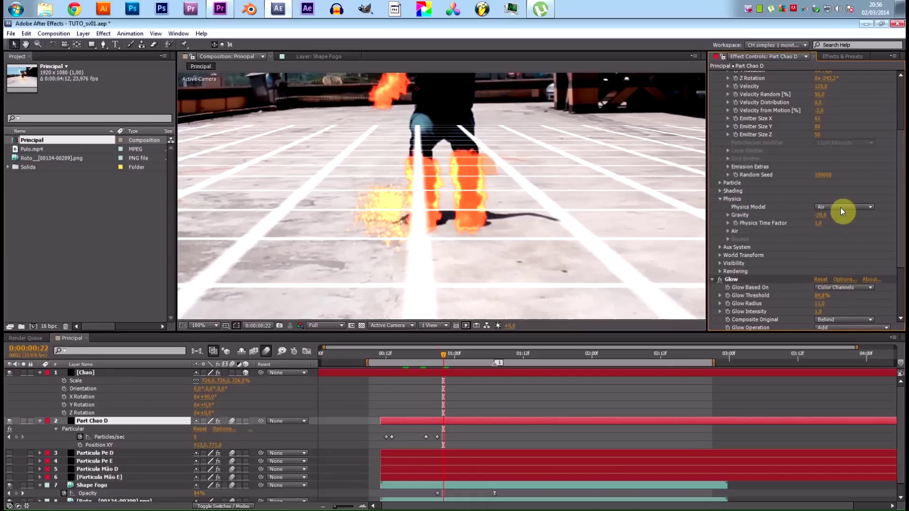
pyautogui.click(841, 229)
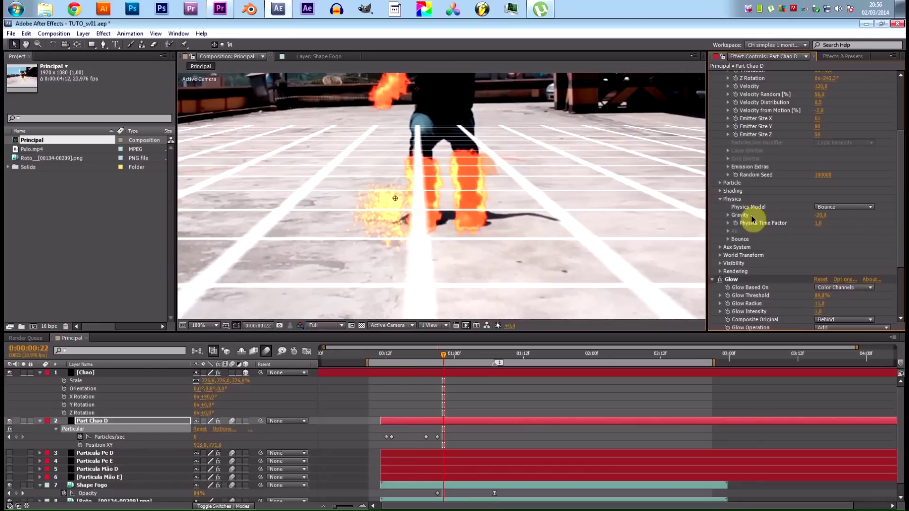
# Step: Assign the Chao layer as the Floor Layer in Part Chao D's Bounce settings
pyautogui.scroll(-1, 902, 134)
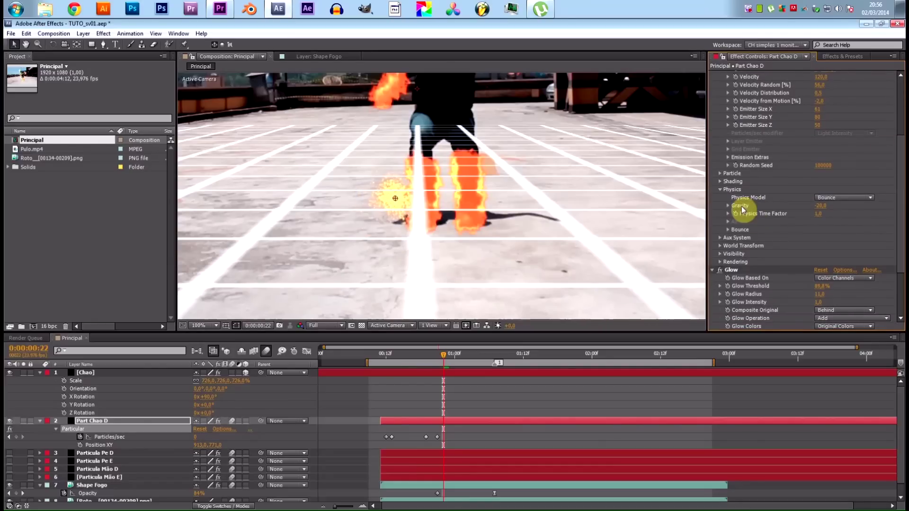
pyautogui.click(729, 230)
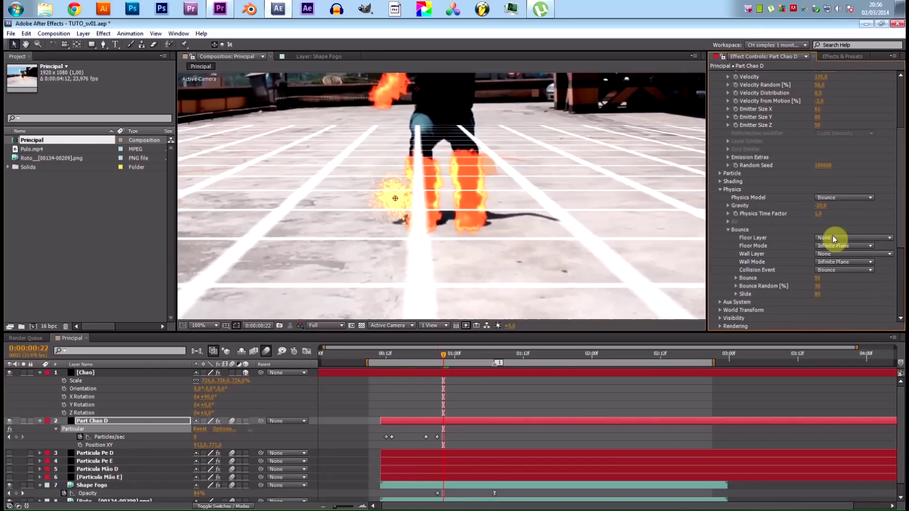
pyautogui.scroll(-3, 900, 188)
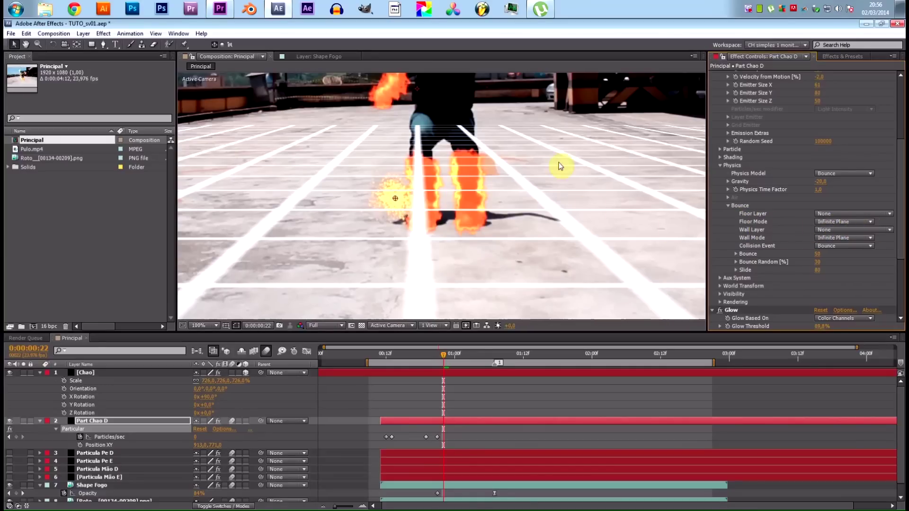
pyautogui.scroll(-2, 560, 166)
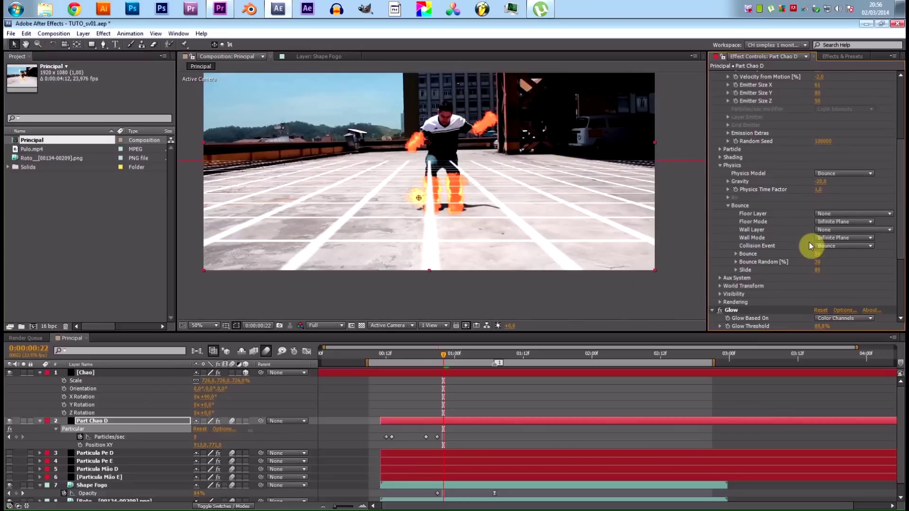
pyautogui.scroll(2, 860, 239)
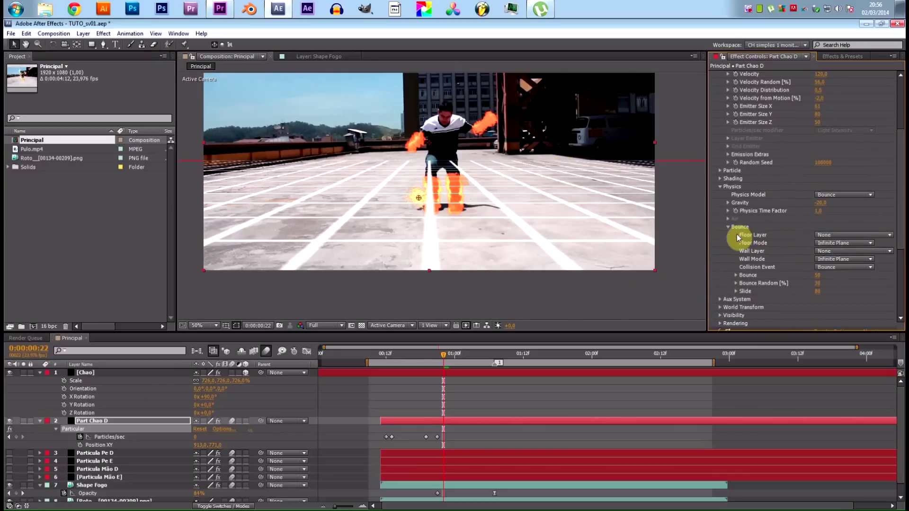
pyautogui.click(840, 235)
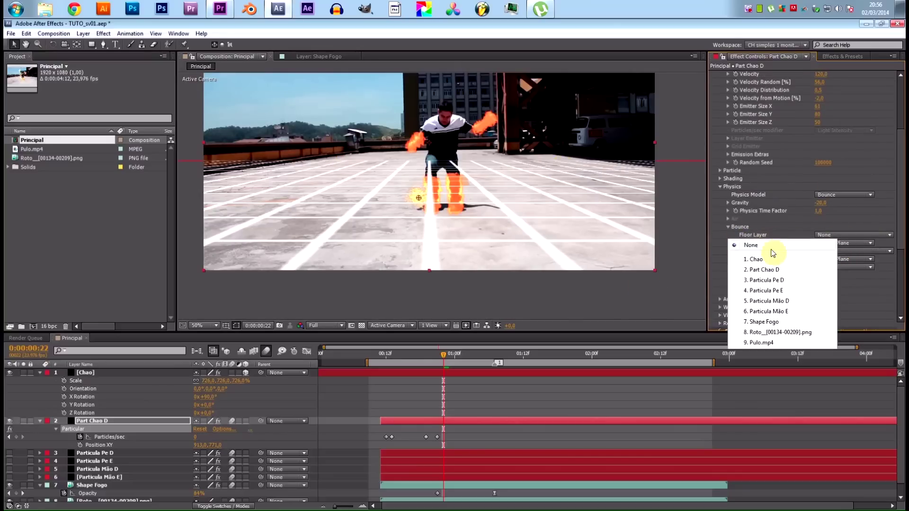
pyautogui.click(767, 263)
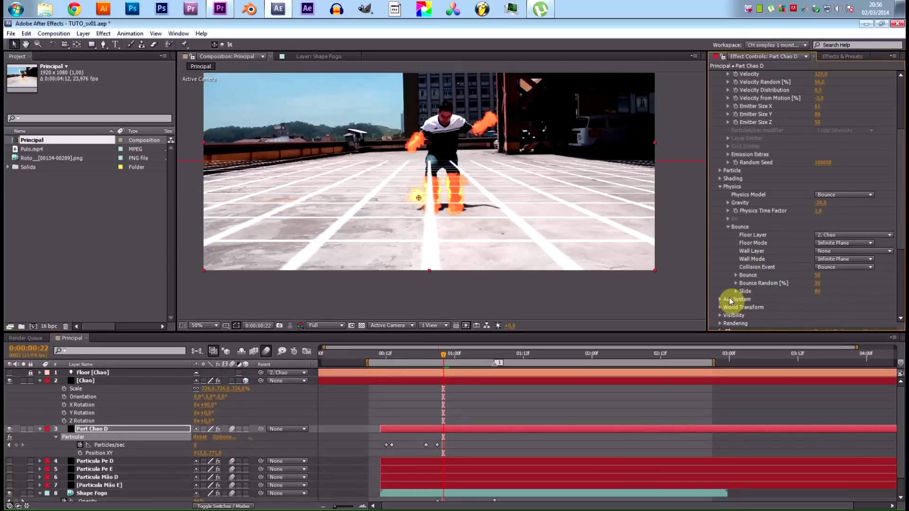
# Step: Isolate the Chao and Part Chao D layers with Solo at 0:00:00:20
pyautogui.click(146, 372)
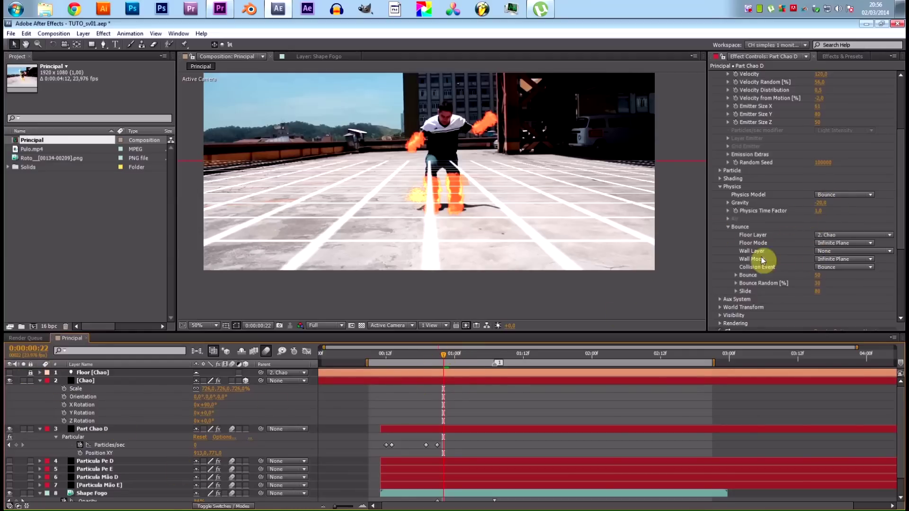
pyautogui.press('/')
pyautogui.moveTo(450, 353); pyautogui.dragTo(432, 359)
pyautogui.click(23, 381)
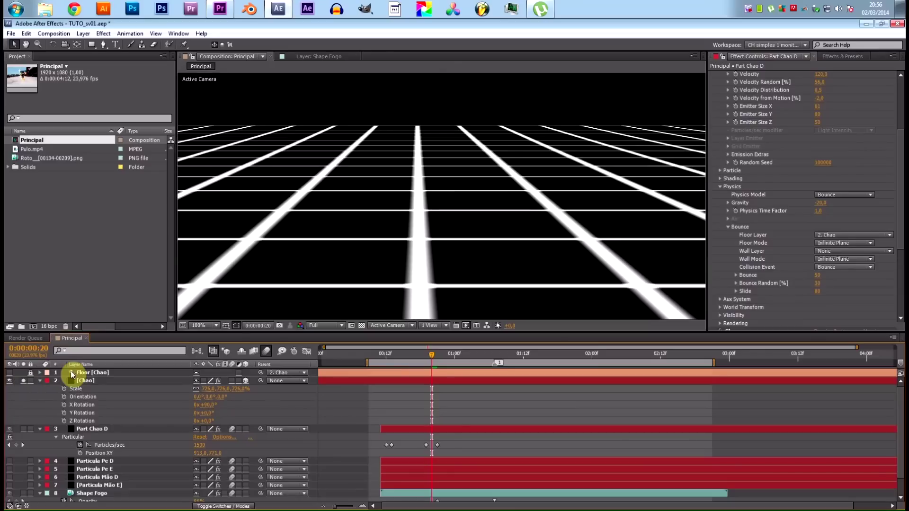
pyautogui.click(24, 429)
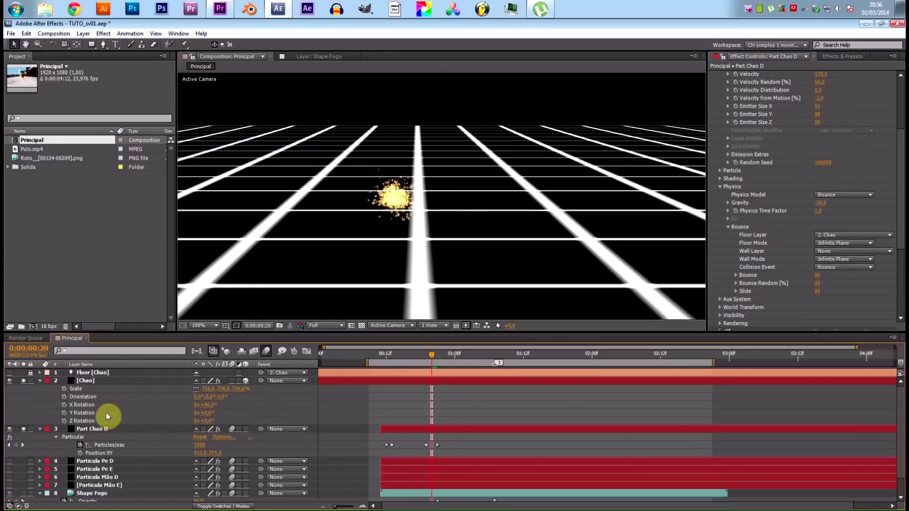
# Step: Move the Chao floor layer slightly lower beneath the particle burst
pyautogui.click(127, 382)
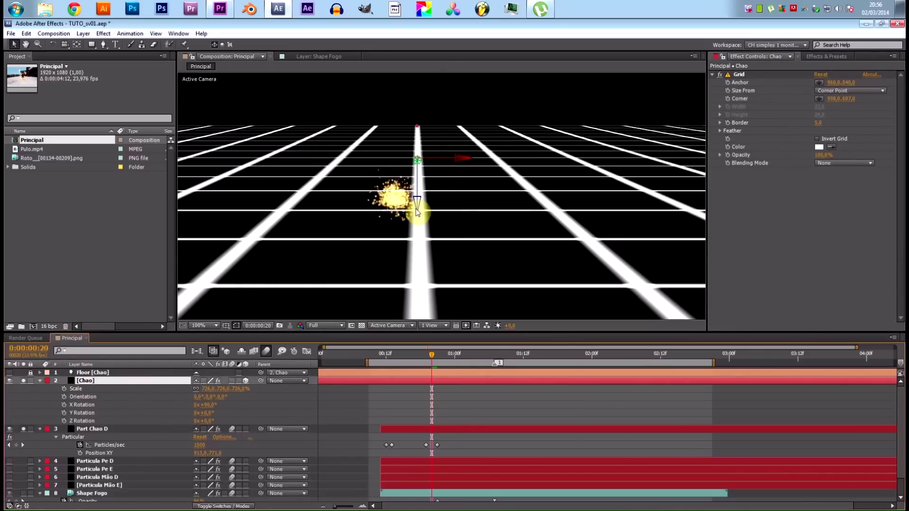
pyautogui.moveTo(417, 203)
pyautogui.mouseDown()
pyautogui.moveTo(417, 191)
pyautogui.moveTo(421, 216)
pyautogui.moveTo(416, 203)
pyautogui.moveTo(416, 211)
pyautogui.mouseUp()
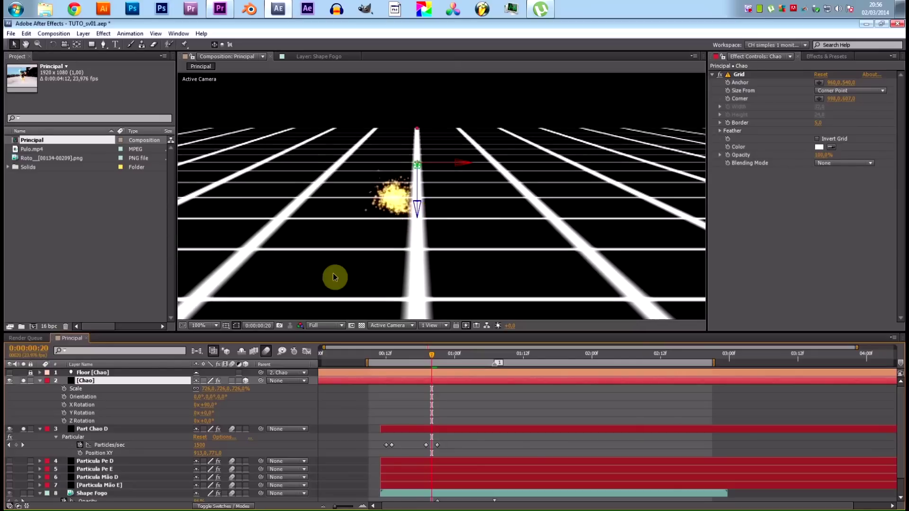
# Step: Solo the Pulo.mp4 footage alongside the floor grid and particles, and check the alignment at 0:00:01:00
pyautogui.scroll(-1, 125, 456)
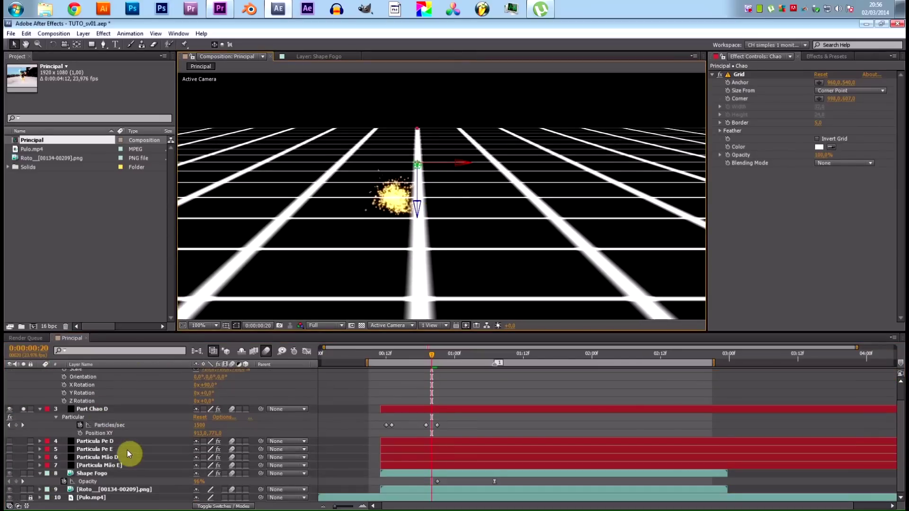
pyautogui.click(23, 498)
pyautogui.scroll(1, 126, 420)
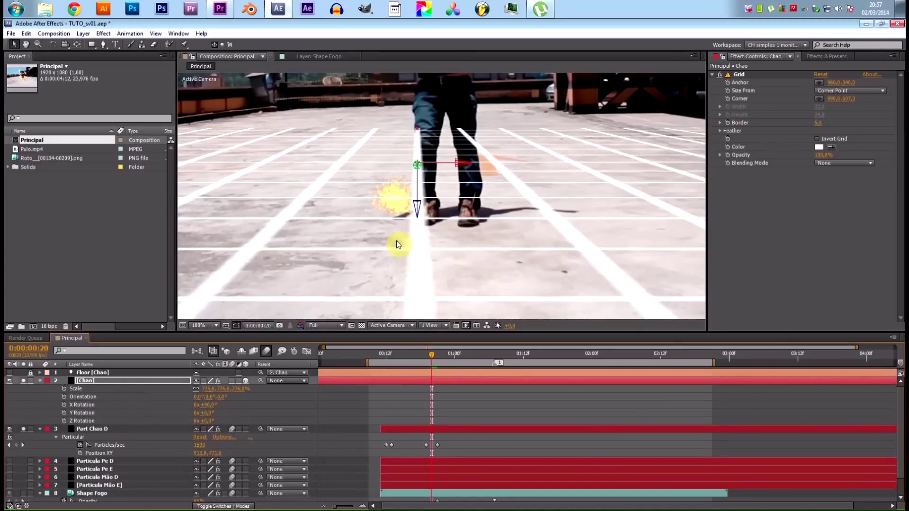
pyautogui.moveTo(425, 360); pyautogui.dragTo(455, 362)
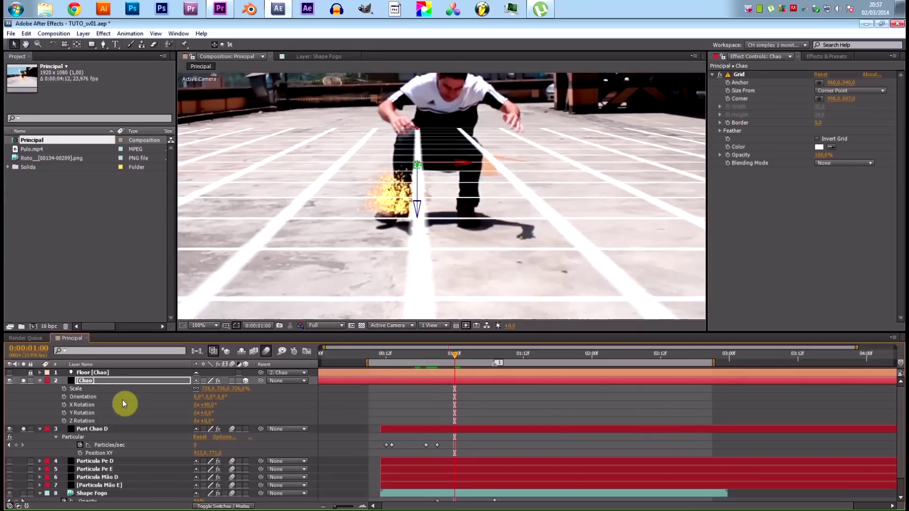
# Step: Set the Collision Event in Part Chao D's Bounce settings to Stick
pyautogui.click(107, 430)
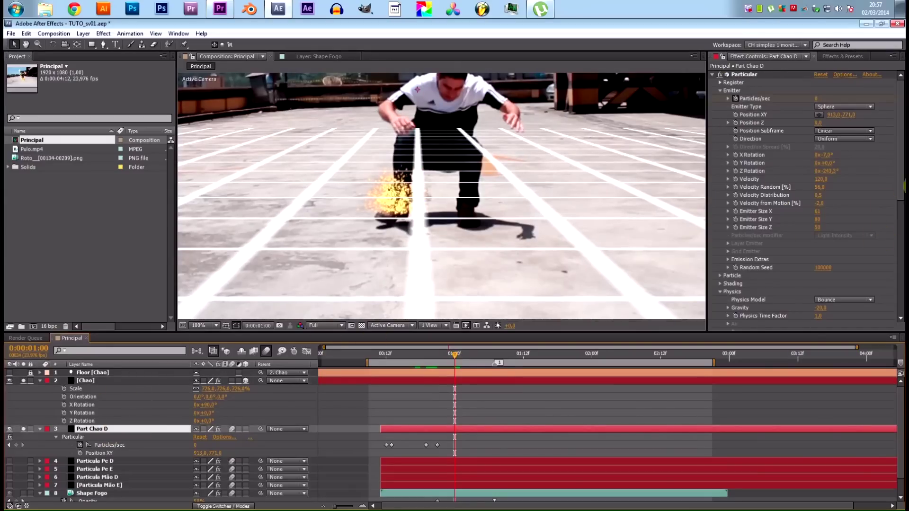
pyautogui.moveTo(900, 191); pyautogui.dragTo(879, 255)
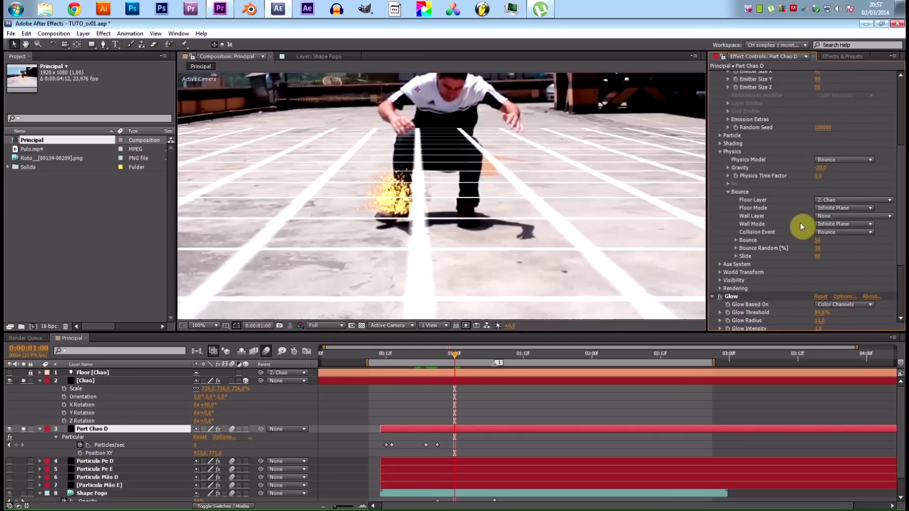
pyautogui.click(829, 233)
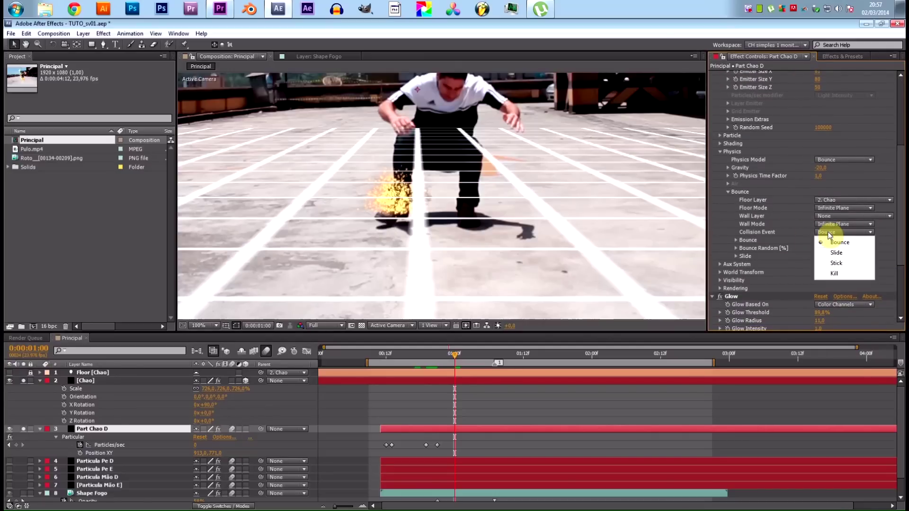
pyautogui.click(850, 262)
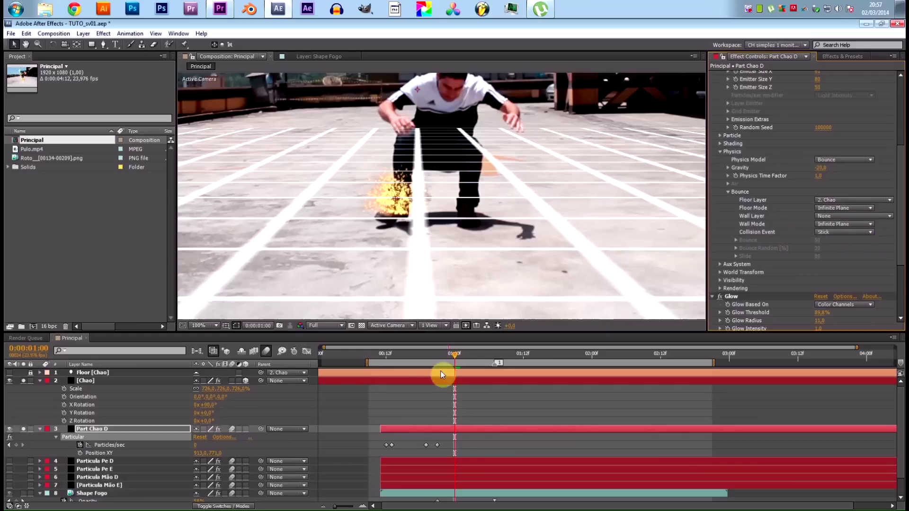
# Step: Lower the Chao floor layer slightly at 0:00:01:02 so that it lines up with the man's feet
pyautogui.moveTo(449, 364); pyautogui.dragTo(468, 353)
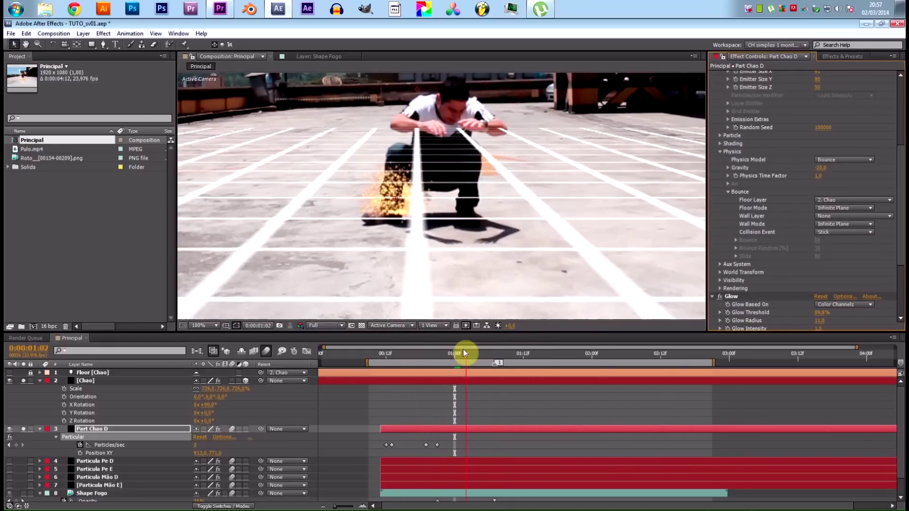
pyautogui.click(95, 380)
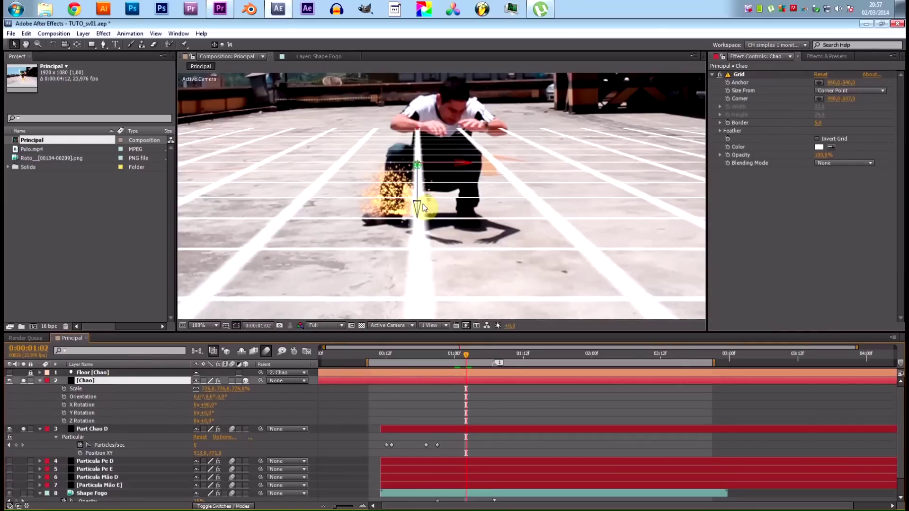
pyautogui.moveTo(417, 217); pyautogui.dragTo(415, 226)
# Step: Set Part Chao D's emitter Position XY to 896, 814 and enlarge its Emitter Size Y and Z, with Z at 212
pyautogui.click(110, 428)
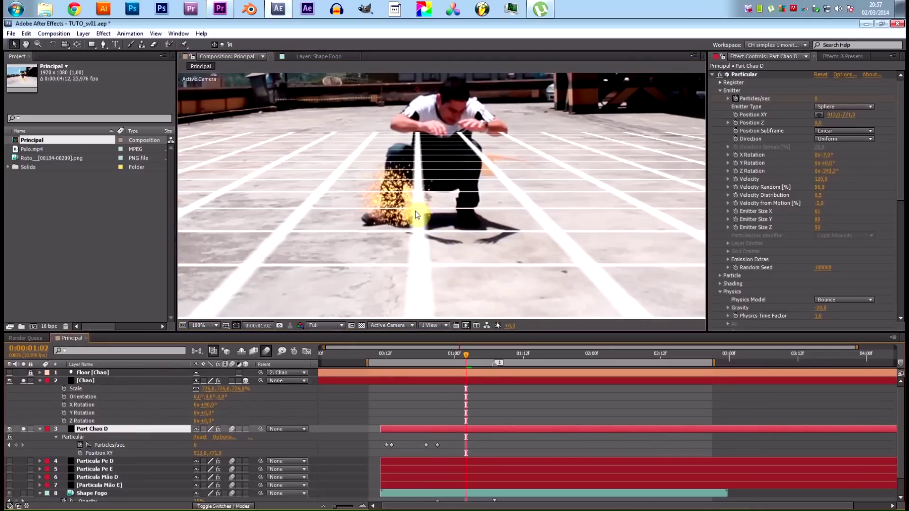
pyautogui.moveTo(844, 120)
pyautogui.mouseDown()
pyautogui.moveTo(868, 118)
pyautogui.moveTo(824, 115)
pyautogui.moveTo(832, 118)
pyautogui.mouseUp()
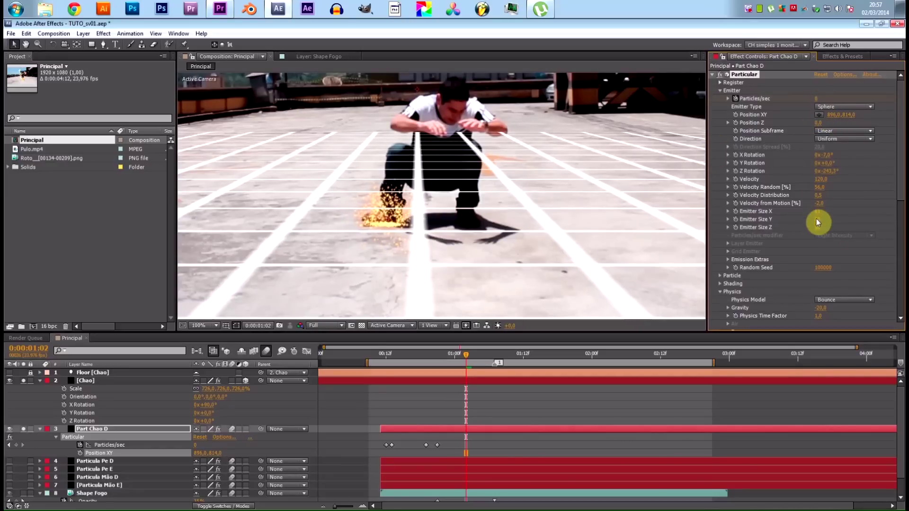
pyautogui.moveTo(818, 224); pyautogui.dragTo(856, 223)
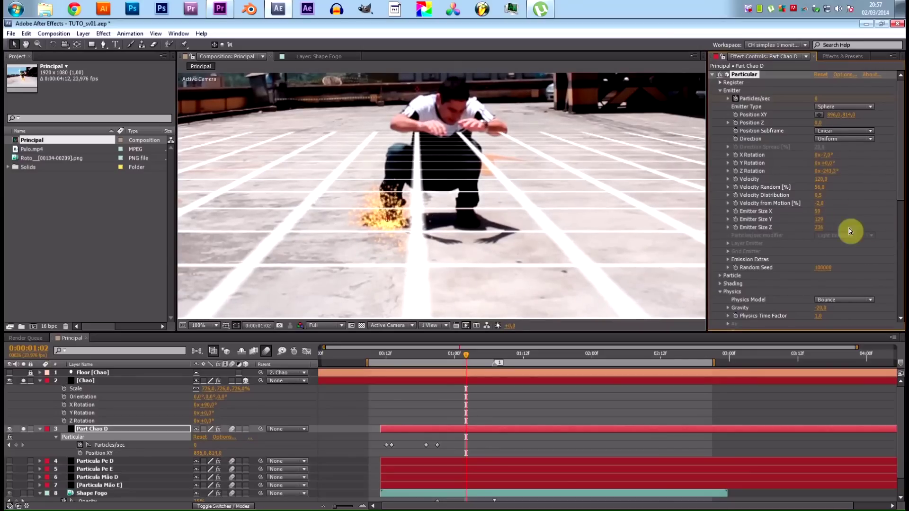
pyautogui.moveTo(814, 219); pyautogui.dragTo(833, 232)
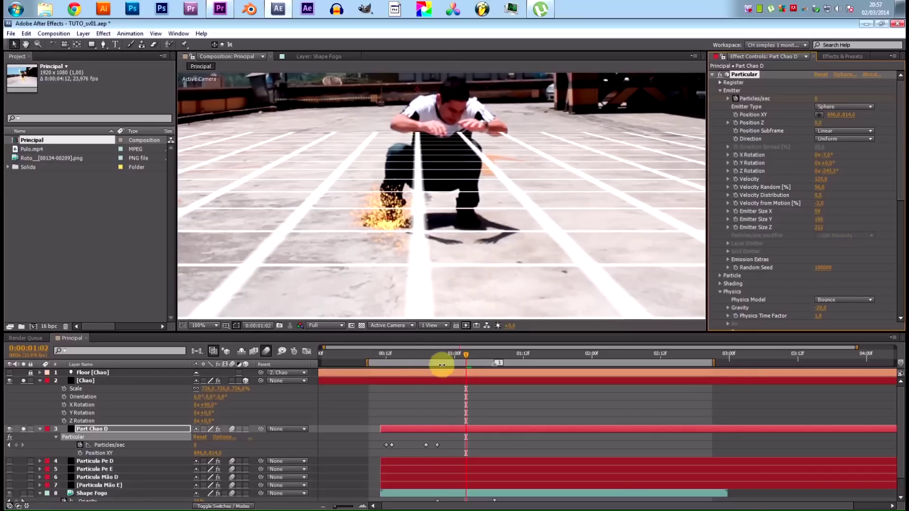
# Step: Start animating Part Chao D's Position XY at 0:00:00:22, placing the emitter at 966, 814
pyautogui.moveTo(460, 357)
pyautogui.mouseDown()
pyautogui.moveTo(427, 353)
pyautogui.moveTo(531, 352)
pyautogui.moveTo(421, 357)
pyautogui.moveTo(474, 355)
pyautogui.moveTo(445, 361)
pyautogui.mouseUp()
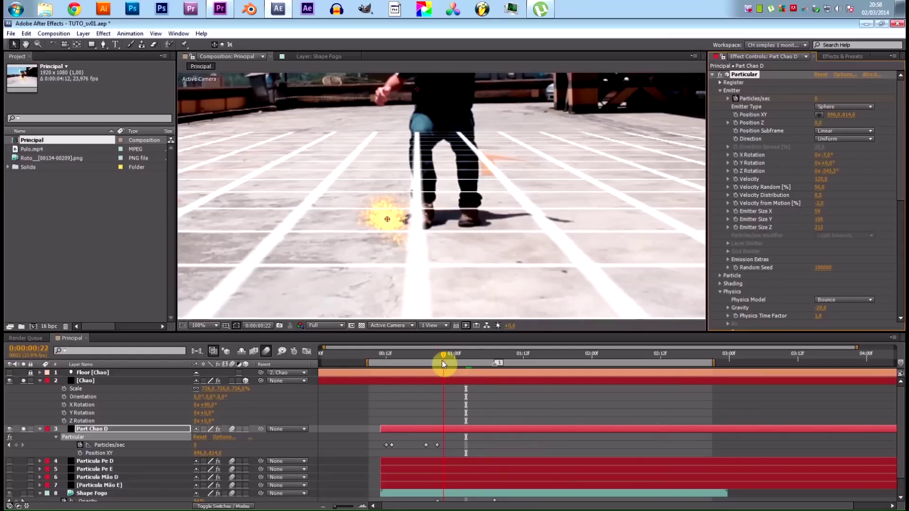
pyautogui.click(735, 115)
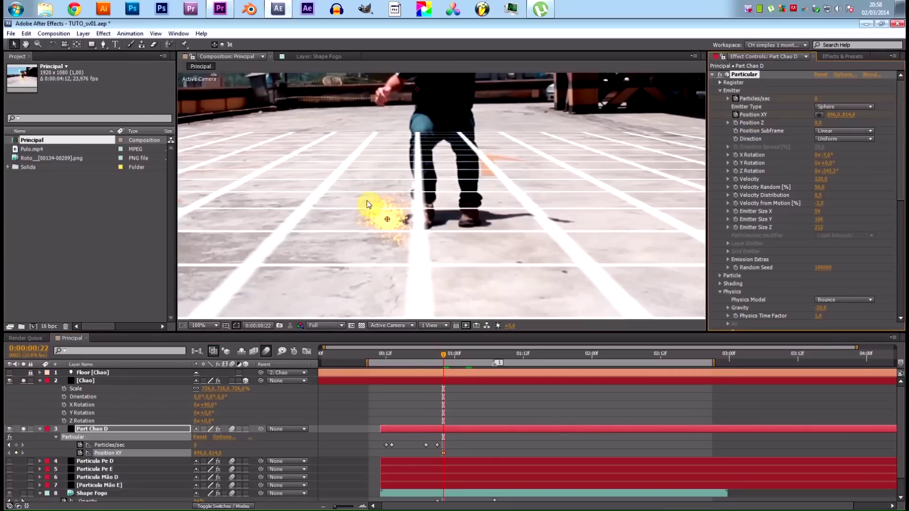
pyautogui.moveTo(411, 223); pyautogui.dragTo(424, 223)
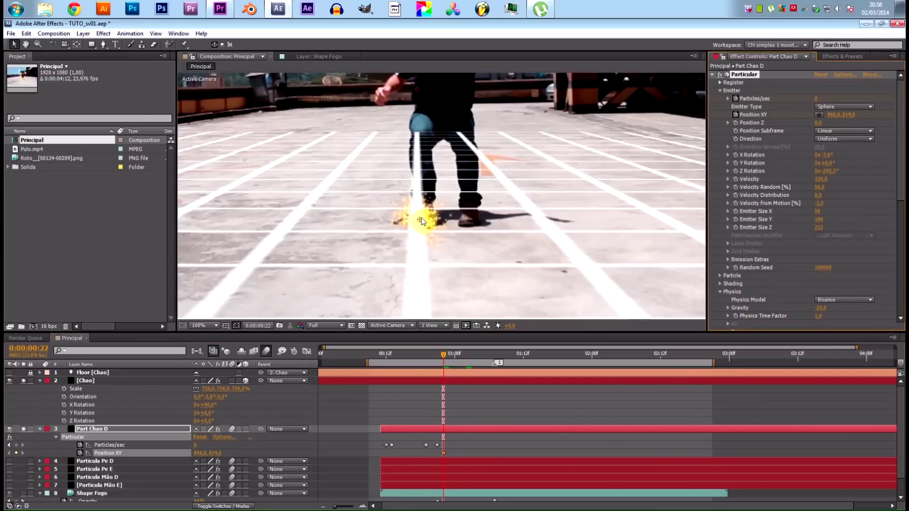
# Step: Keyframe Part Chao D's emitter at the man's foot at 0:00:01:01, with Position XY 876, 812
pyautogui.click(441, 355)
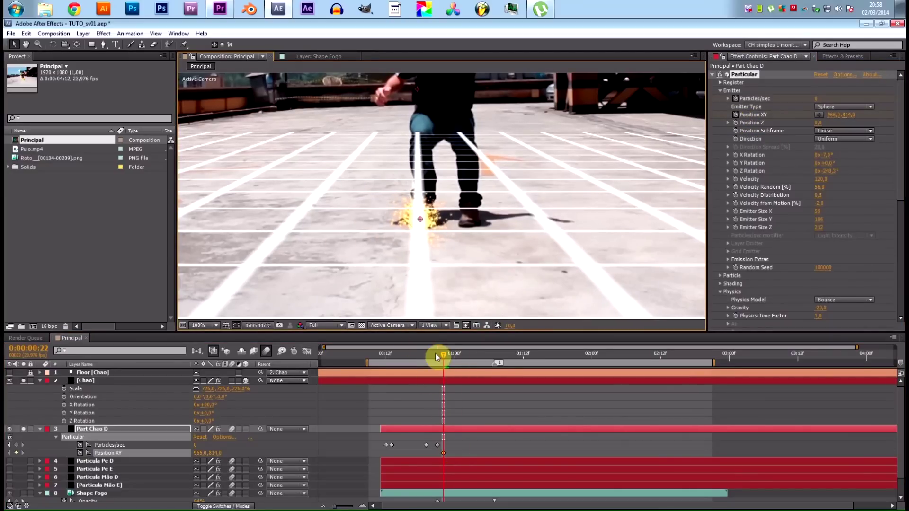
pyautogui.moveTo(432, 359); pyautogui.dragTo(460, 355)
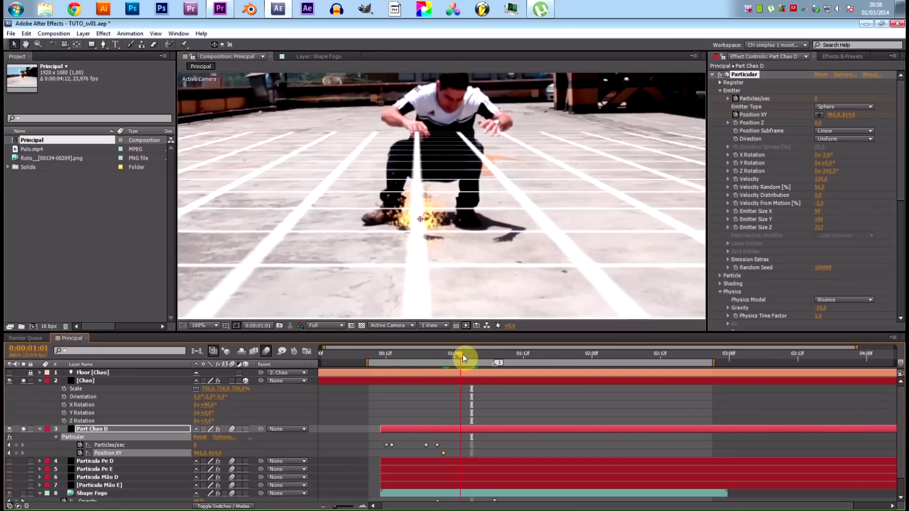
pyautogui.moveTo(416, 222); pyautogui.dragTo(379, 217)
# Step: Shift Part Chao D's Particles/sec keyframes to start at 0:00:00:22, and pull the last two earlier to 0:00:01:03 and 0:00:01:05
pyautogui.click(452, 354)
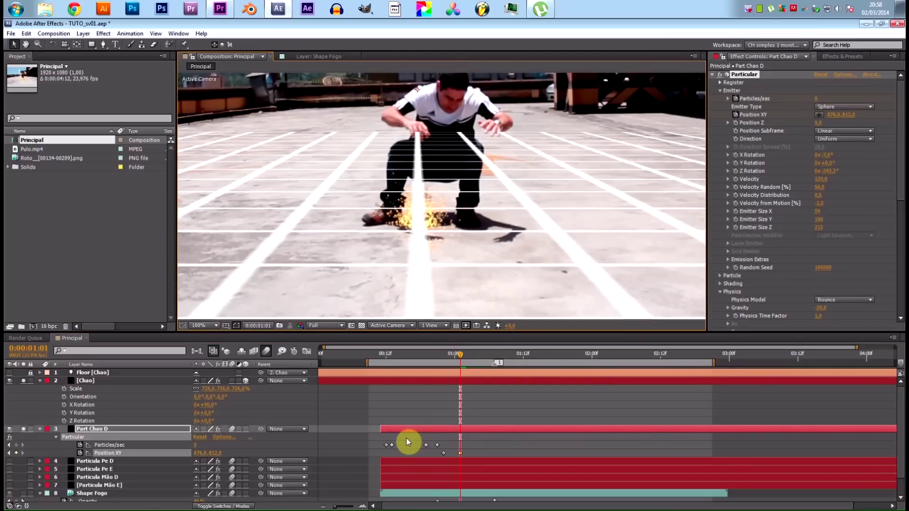
pyautogui.moveTo(381, 441); pyautogui.dragTo(481, 446)
pyautogui.click(451, 445)
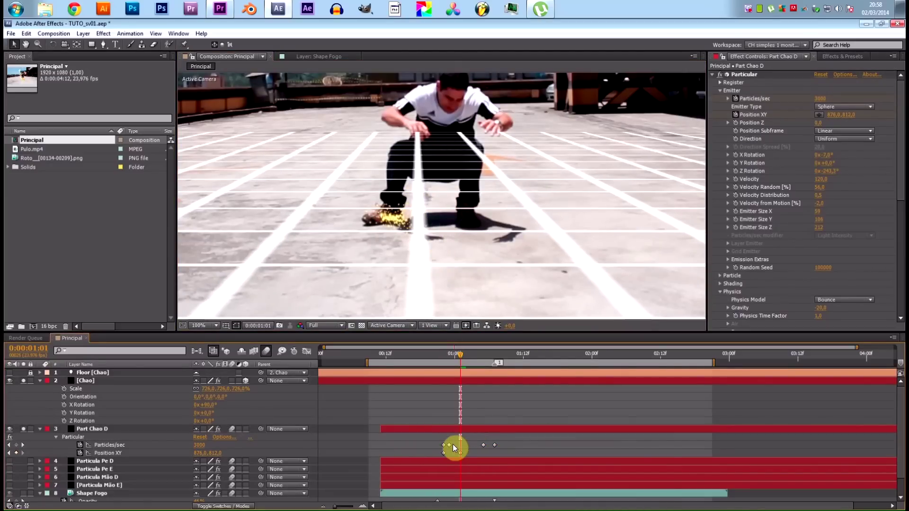
pyautogui.click(448, 445)
pyautogui.click(497, 445)
pyautogui.click(483, 446)
pyautogui.click(495, 445)
# Step: Keyframe Part Chao D's emitter farther out from the foot at 0:00:01:04, with Position XY 825, 812
pyautogui.moveTo(453, 357); pyautogui.dragTo(471, 449)
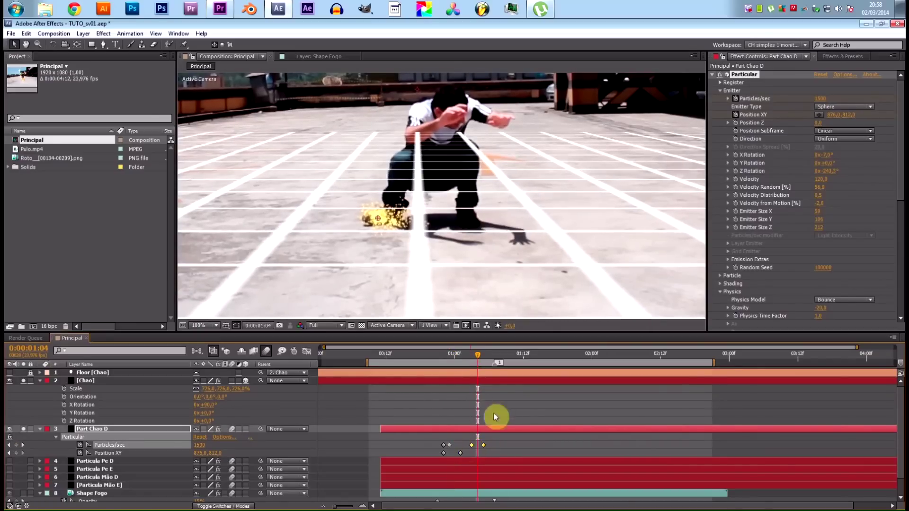
pyautogui.moveTo(475, 357); pyautogui.dragTo(480, 400)
pyautogui.moveTo(377, 218); pyautogui.dragTo(353, 217)
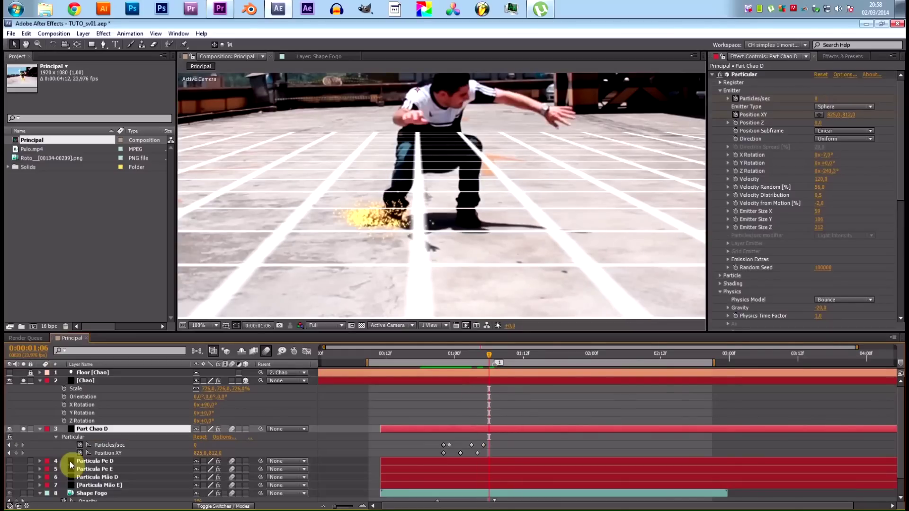
# Step: Turn off the layer solos, place Part Chao D between the Roto and Pulo.mp4 layers, and preview the composition
pyautogui.click(24, 382)
pyautogui.click(24, 430)
pyautogui.scroll(-2, 42, 456)
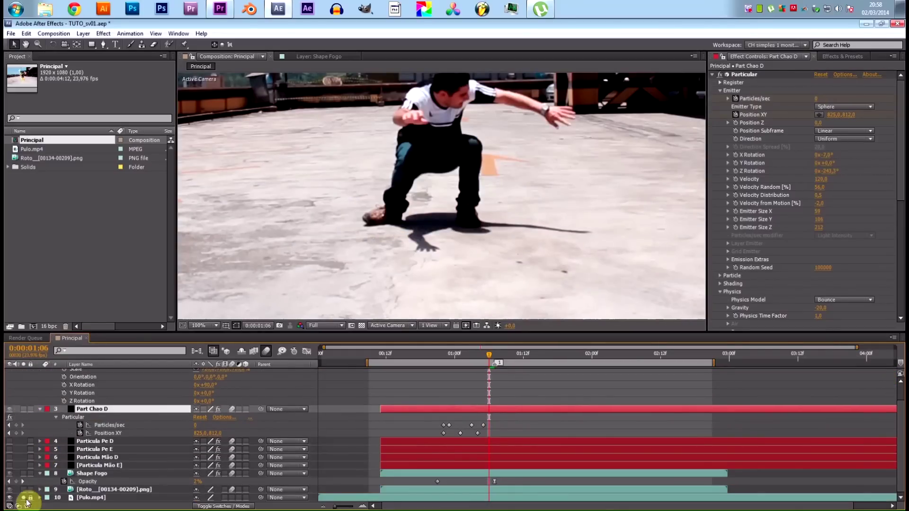
pyautogui.moveTo(112, 411); pyautogui.dragTo(101, 498)
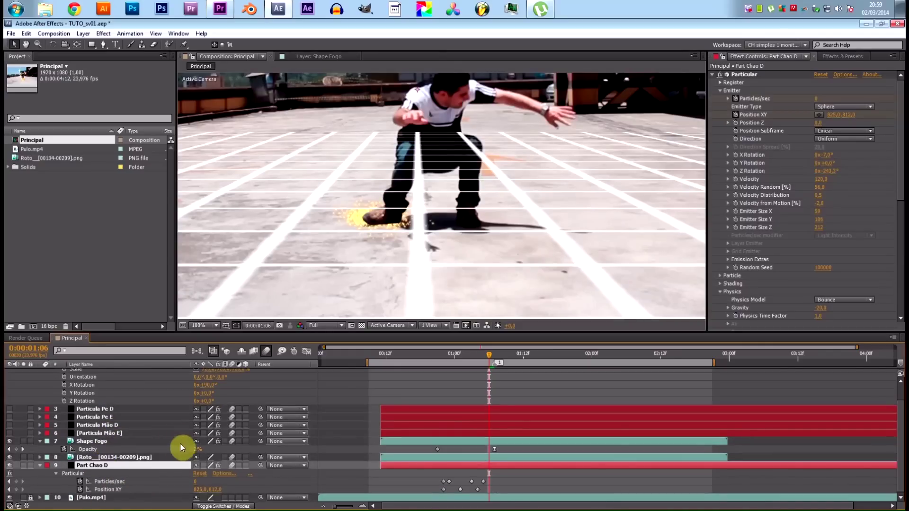
pyautogui.moveTo(484, 356); pyautogui.dragTo(500, 377)
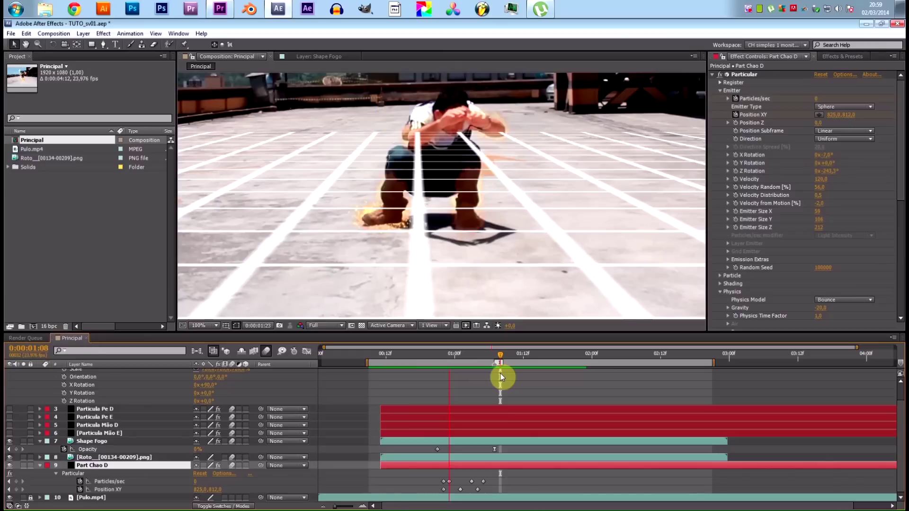
pyautogui.press('space')
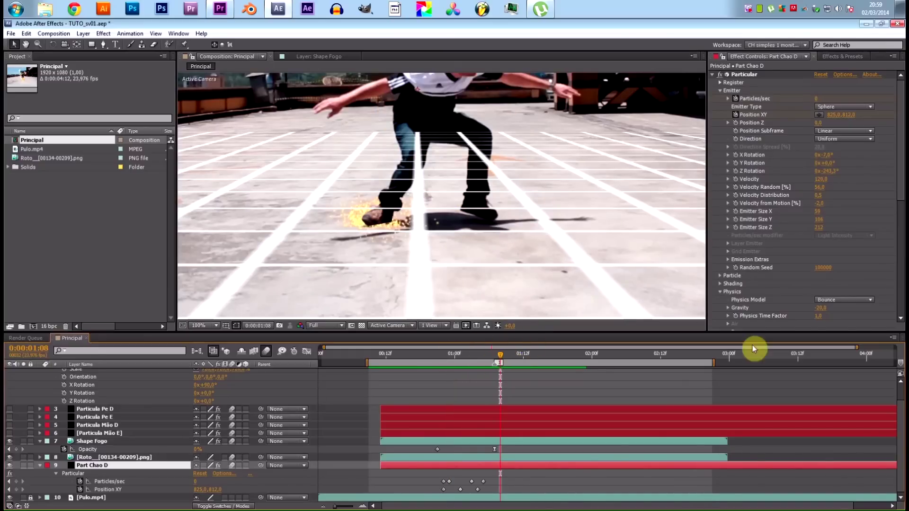
# Step: Increase Part Chao D's emitter Velocity to 290, preview the burst, and save the project
pyautogui.moveTo(824, 183); pyautogui.dragTo(834, 185)
pyautogui.press('space')
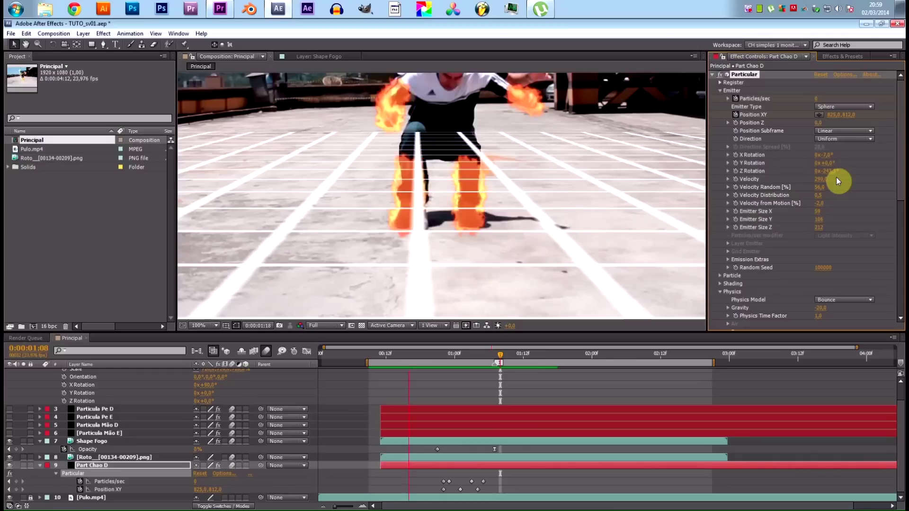
pyautogui.press('space')
pyautogui.hotkey('ctrl', 's')
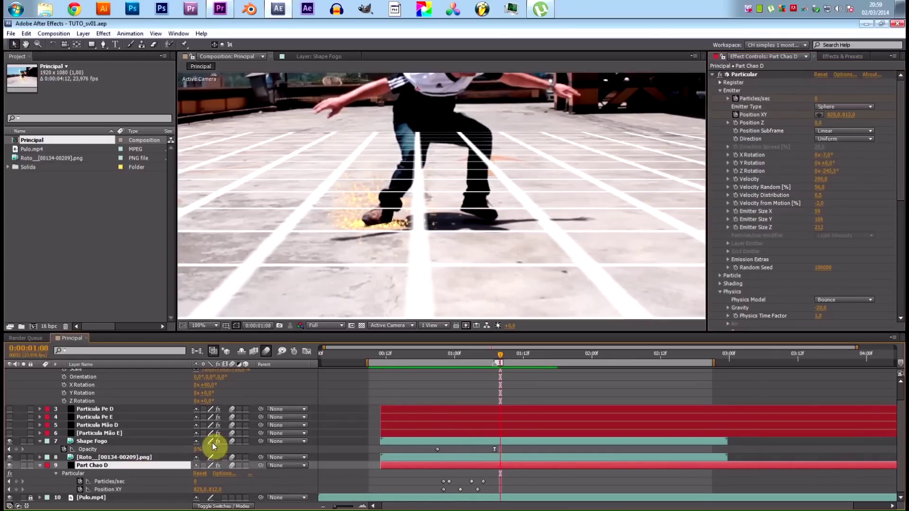
# Step: Preview the Part Chao D and Part Chao E floor particles together with the footage
pyautogui.scroll(1, 396, 398)
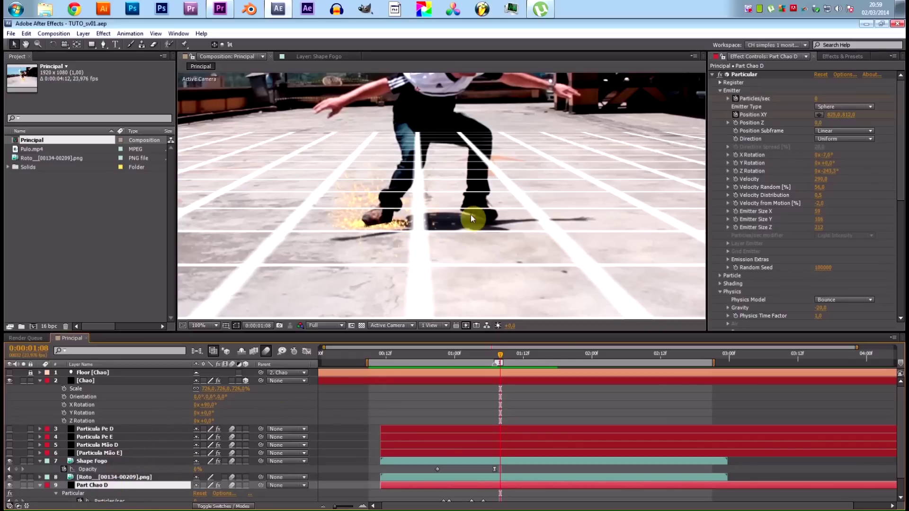
pyautogui.moveTo(498, 359); pyautogui.dragTo(462, 360)
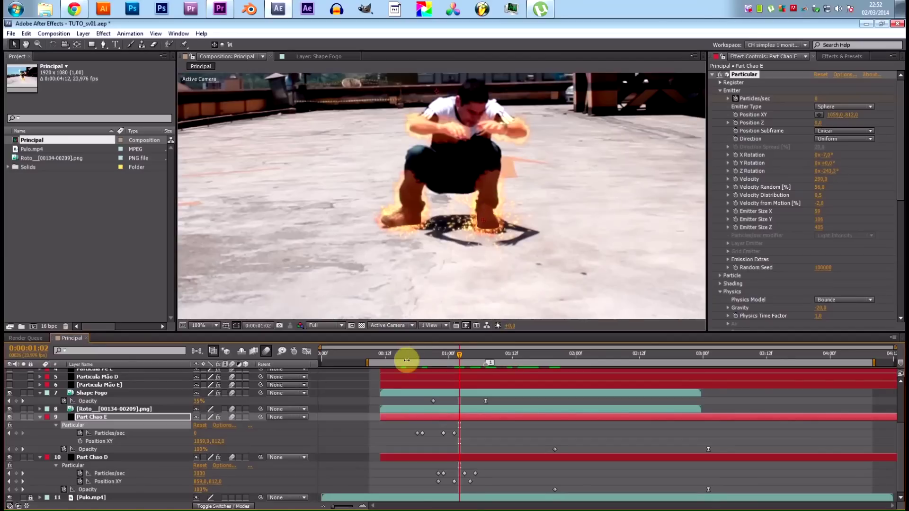
pyautogui.moveTo(385, 354)
pyautogui.mouseDown()
pyautogui.moveTo(369, 353)
pyautogui.moveTo(384, 354)
pyautogui.mouseUp()
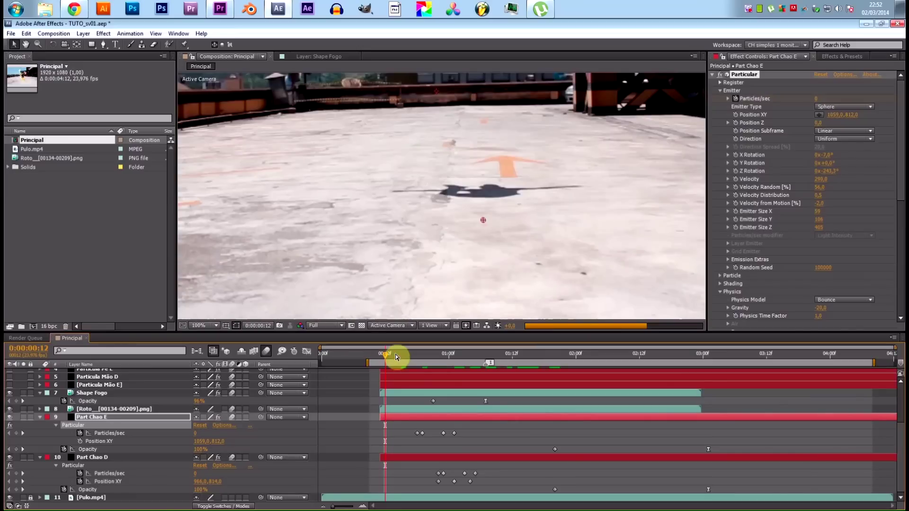
pyautogui.press('KP_0')
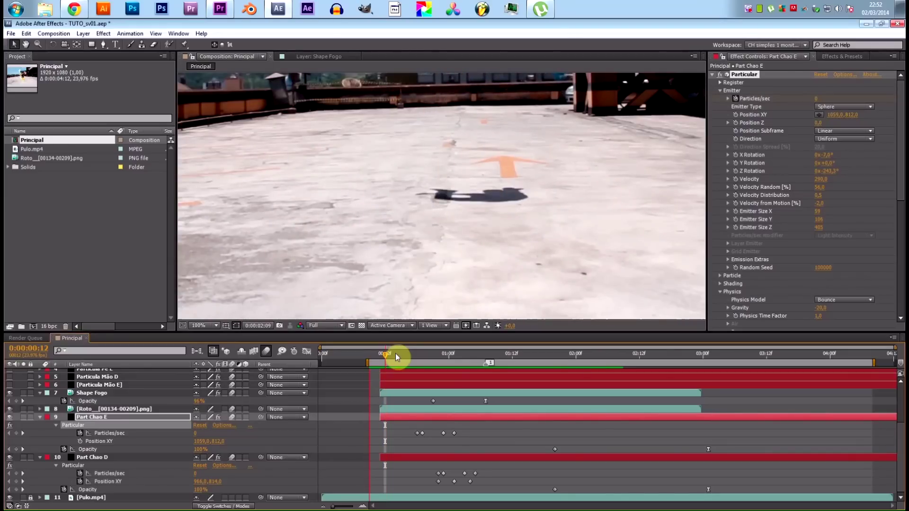
pyautogui.press('space')
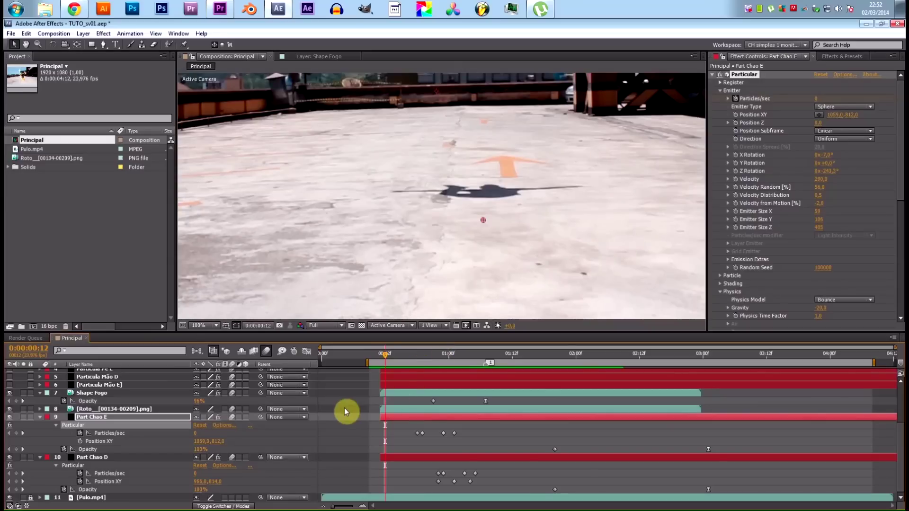
# Step: Set Part Chao E's Particles/sec keyframes to 6000 at 0:00:00:19 and 0:00:00:23
pyautogui.moveTo(410, 352); pyautogui.dragTo(417, 353)
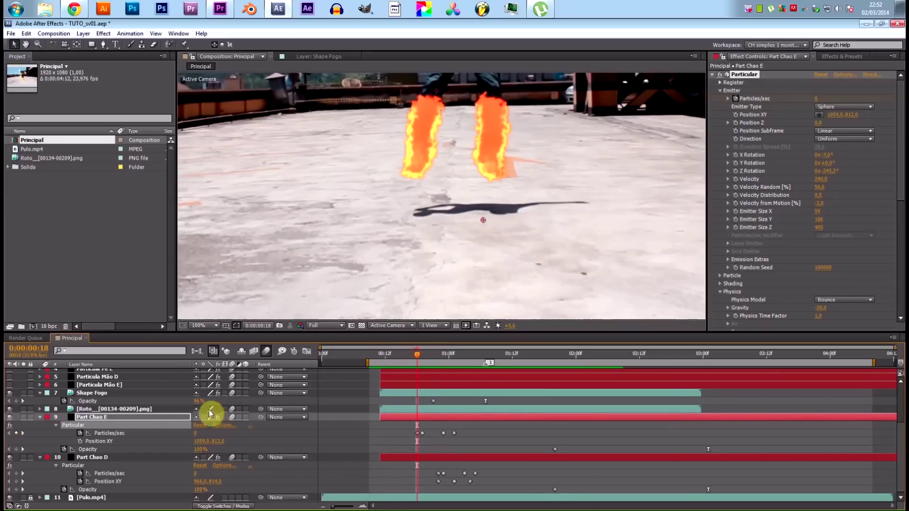
pyautogui.click(111, 418)
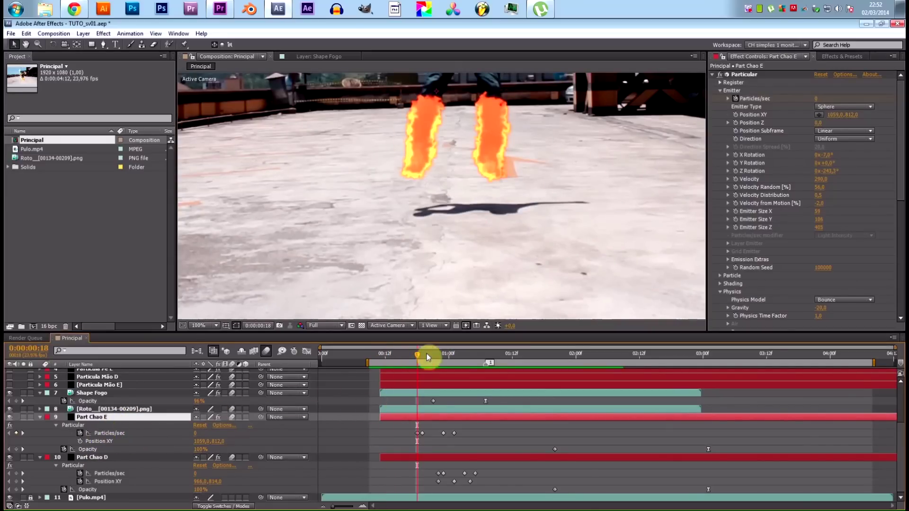
pyautogui.moveTo(421, 355); pyautogui.dragTo(423, 356)
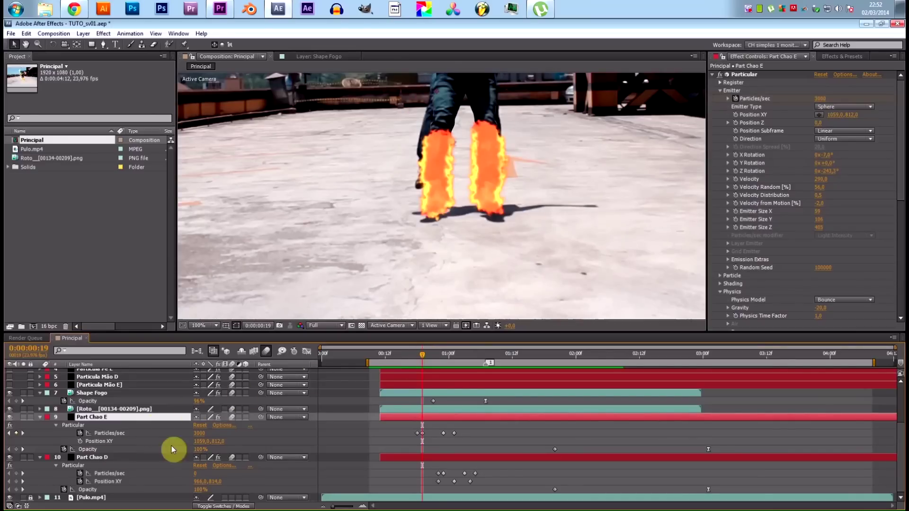
pyautogui.click(839, 419)
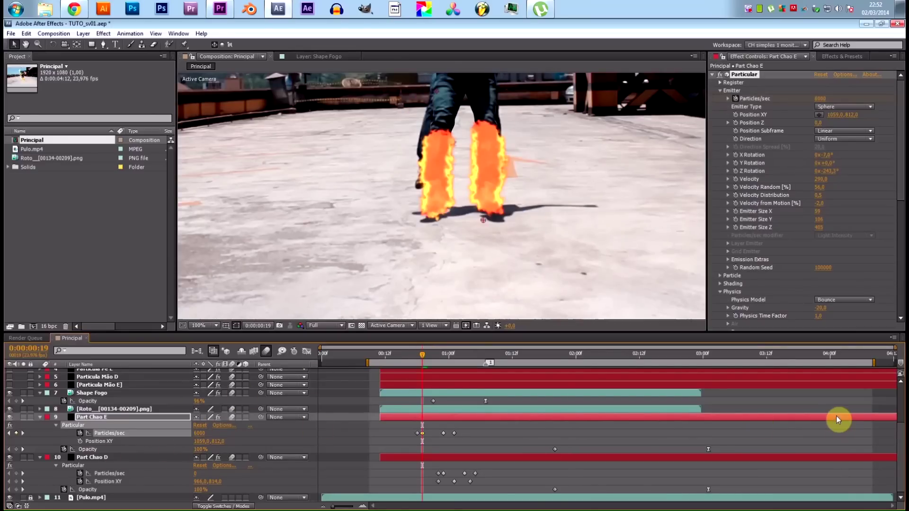
pyautogui.click(448, 354)
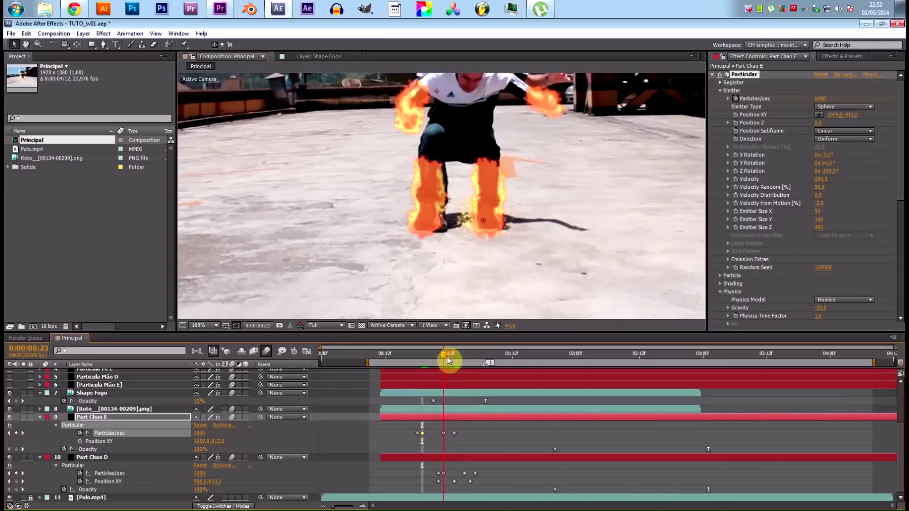
pyautogui.click(201, 433)
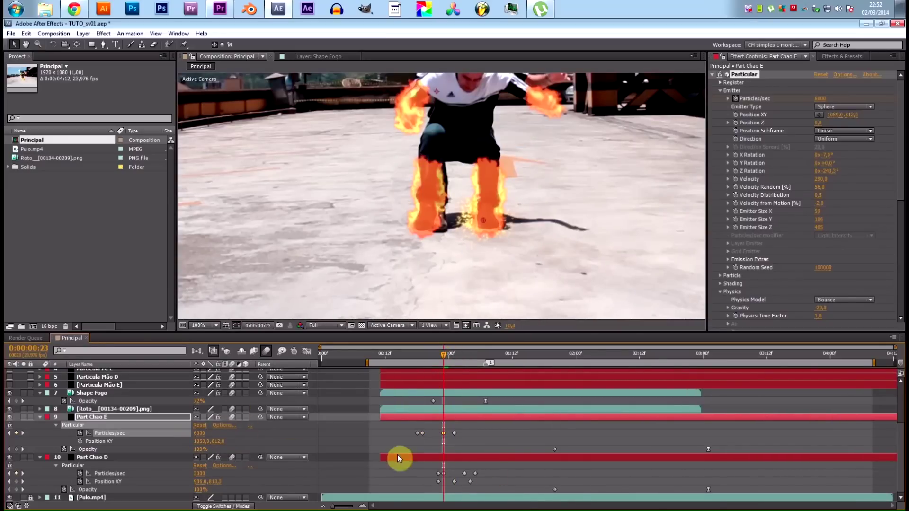
# Step: Set Part Chao D's Particles/sec keyframes to 6000 at 0:00:00:23 and 0:00:01:03
pyautogui.click(470, 458)
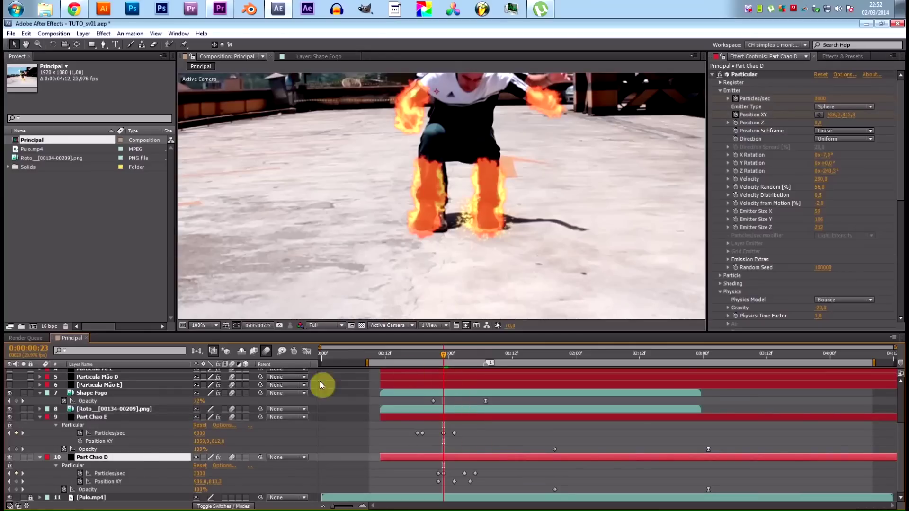
pyautogui.click(199, 474)
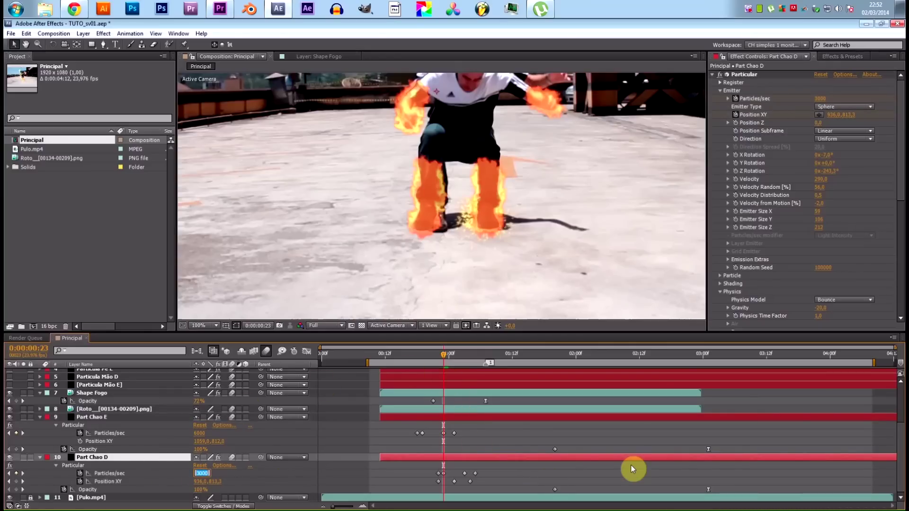
pyautogui.write('6000')
pyautogui.press('Return')
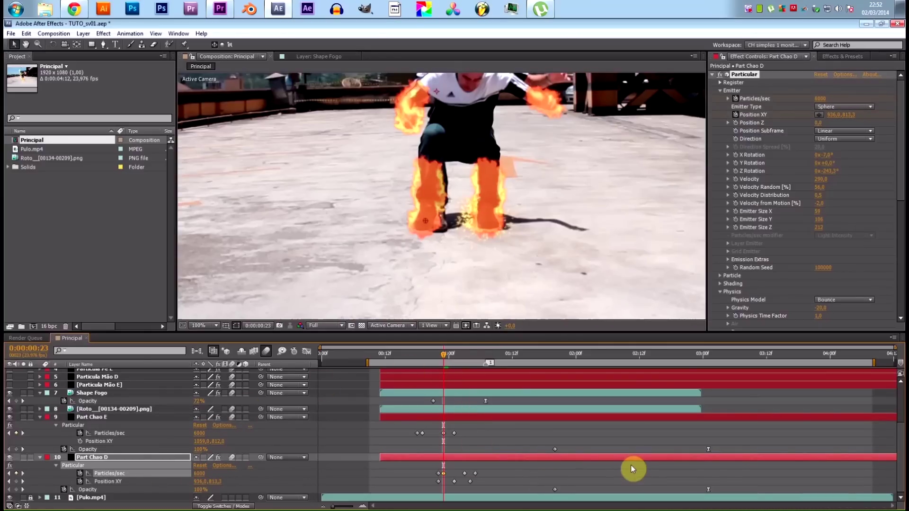
pyautogui.click(467, 353)
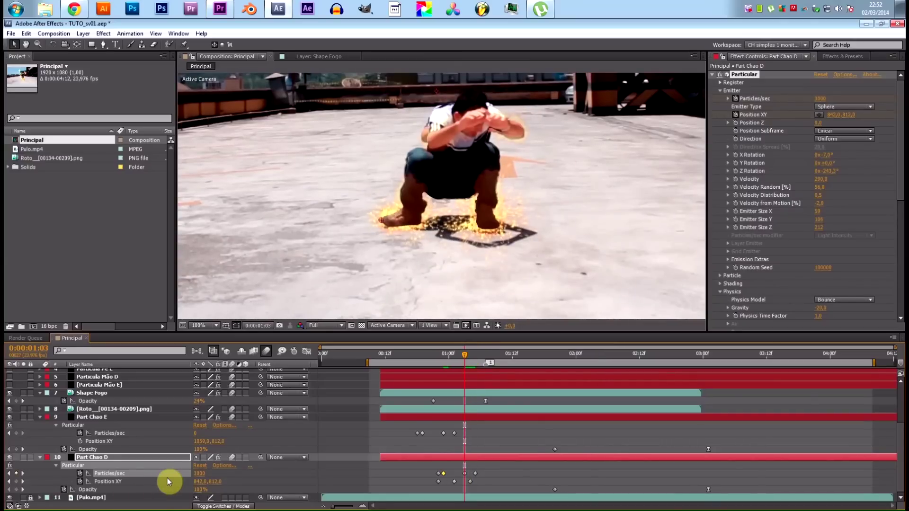
pyautogui.click(194, 473)
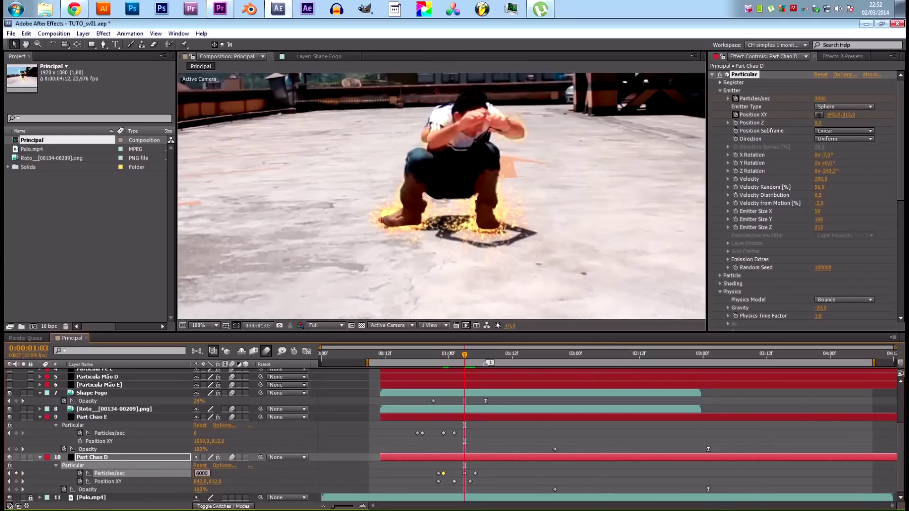
# Step: Preview the denser floor bursts under both feet and stop playback
pyautogui.moveTo(471, 354); pyautogui.dragTo(504, 353)
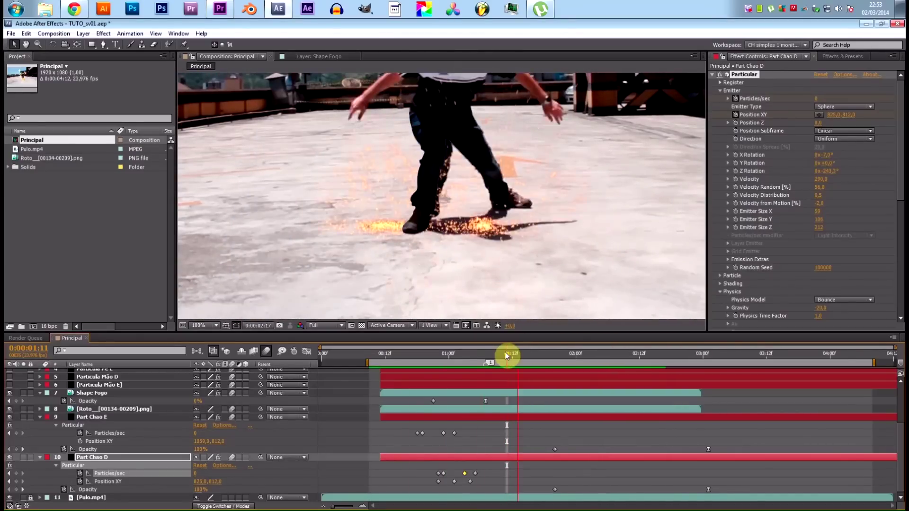
pyautogui.press('space')
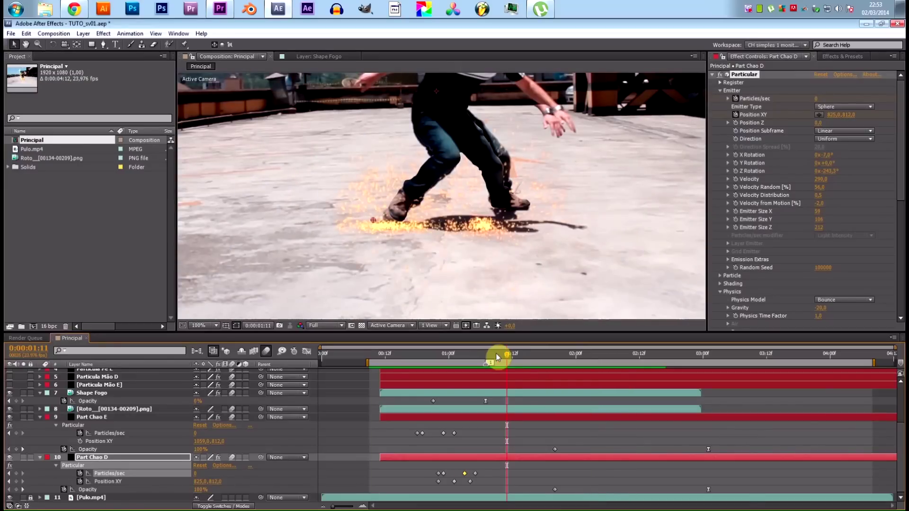
pyautogui.click(593, 453)
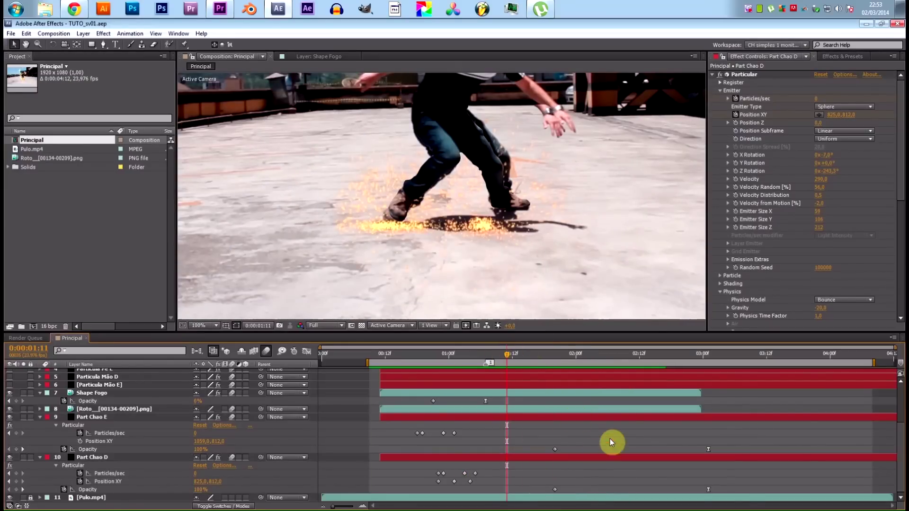
# Step: Review the Opacity fade keyframes of Part Chao E and Part Chao D at 0:00:01:20 and 0:00:03:01
pyautogui.click(621, 418)
pyautogui.keyDown('shift'); pyautogui.click(578, 460); pyautogui.keyUp('shift')
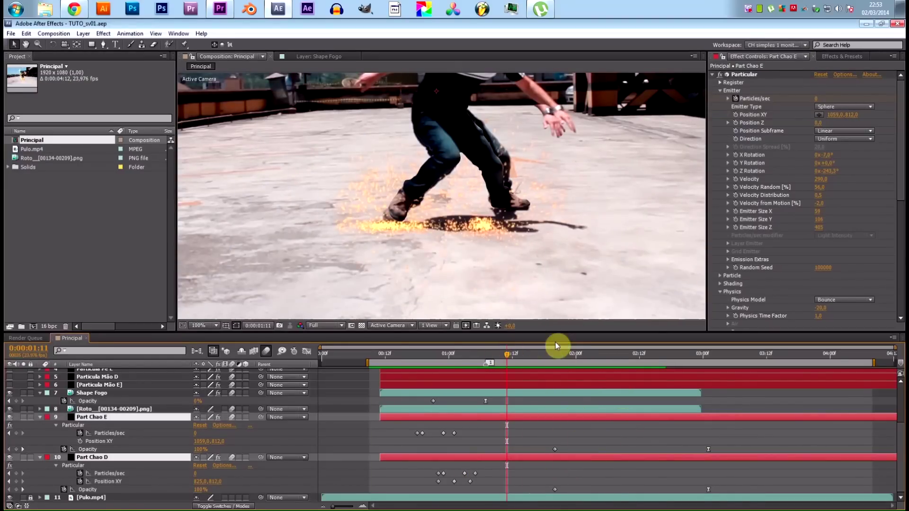
pyautogui.moveTo(555, 355)
pyautogui.mouseDown()
pyautogui.moveTo(706, 365)
pyautogui.moveTo(558, 371)
pyautogui.mouseUp()
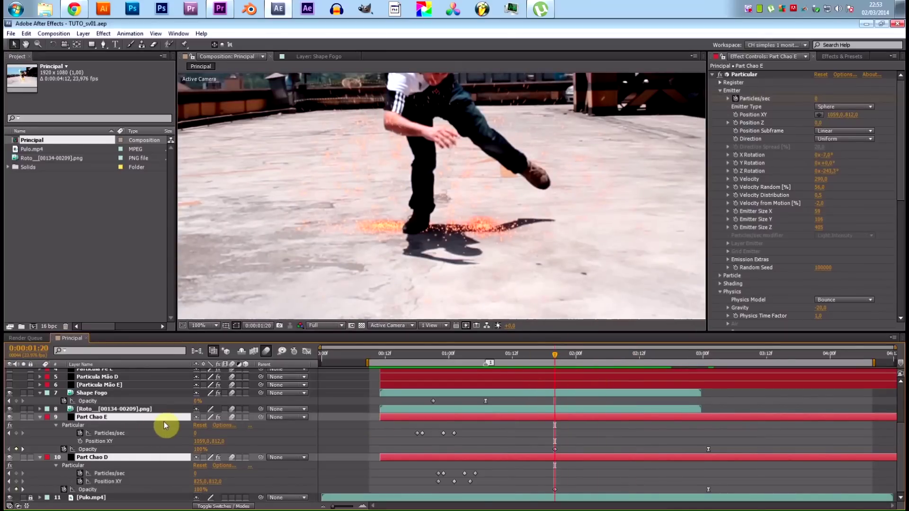
pyautogui.press('t')
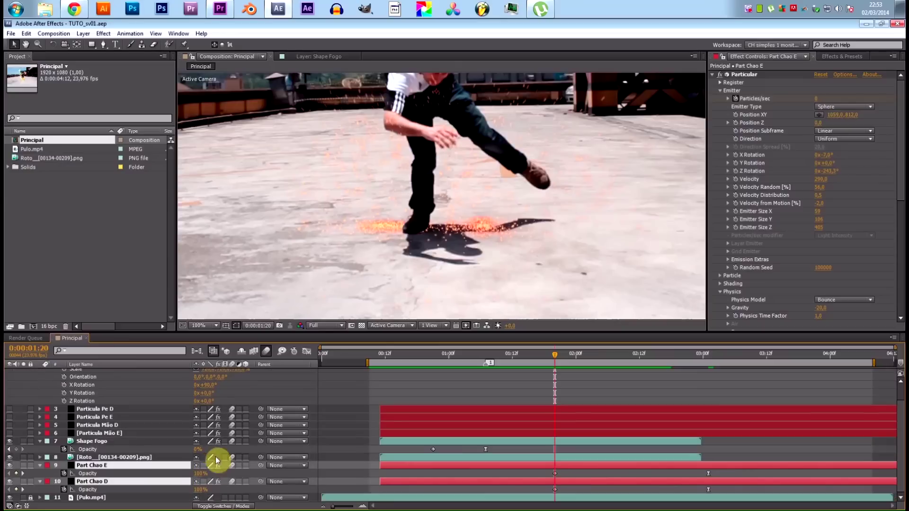
pyautogui.moveTo(555, 352); pyautogui.dragTo(709, 357)
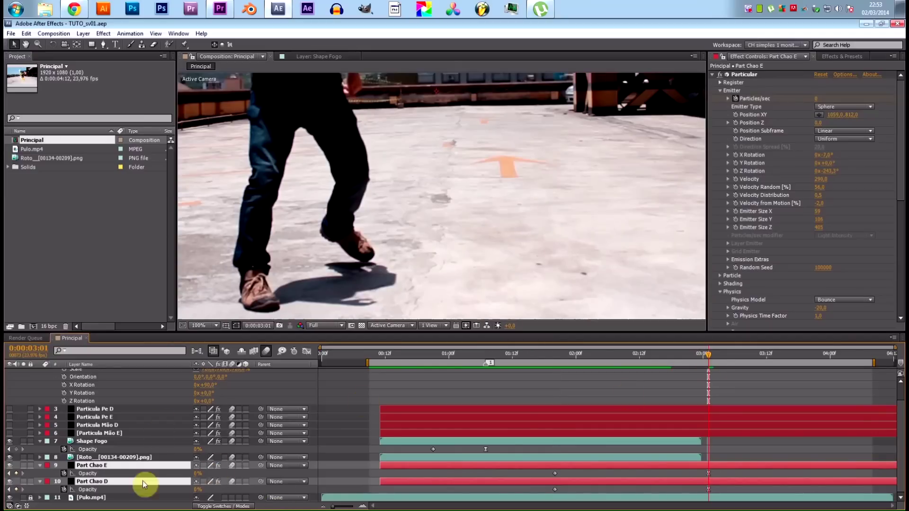
pyautogui.click(717, 473)
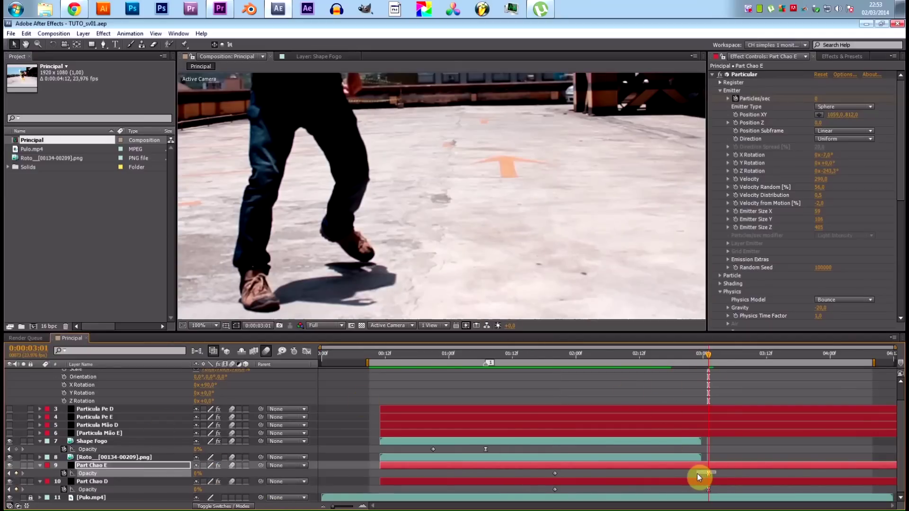
pyautogui.click(727, 470)
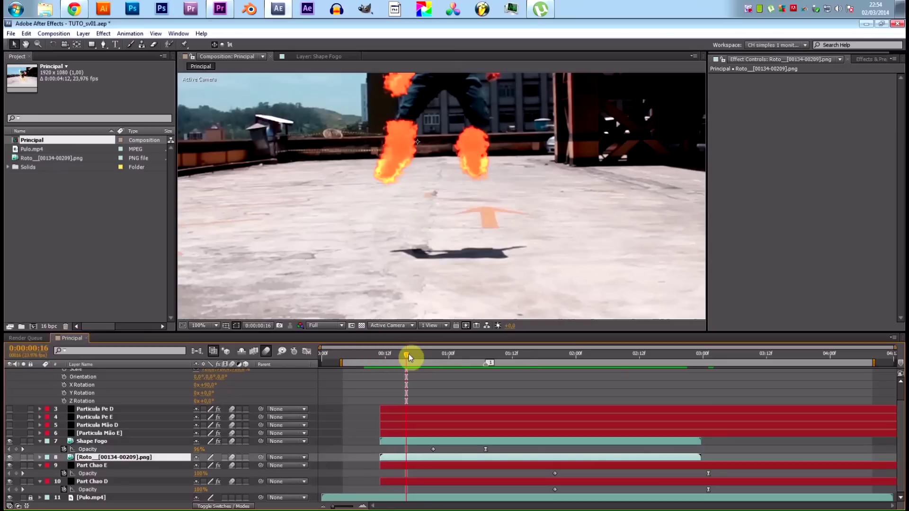
# Step: Go to 0:00:00:17, end the work area there, and bring the jumping man's whole body into view
pyautogui.press('pagedown')
pyautogui.press('n')
pyautogui.moveTo(451, 158); pyautogui.dragTo(442, 269)
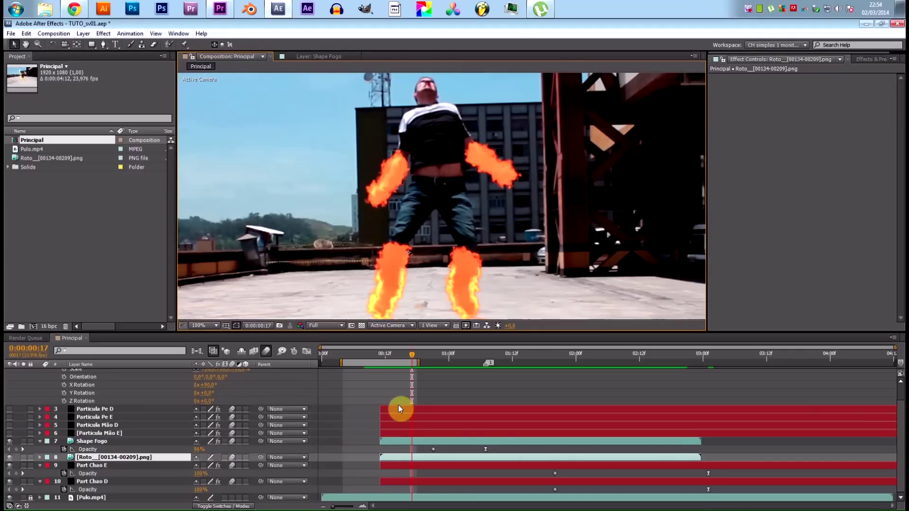
pyautogui.click(415, 350)
pyautogui.moveTo(434, 332); pyautogui.dragTo(434, 342)
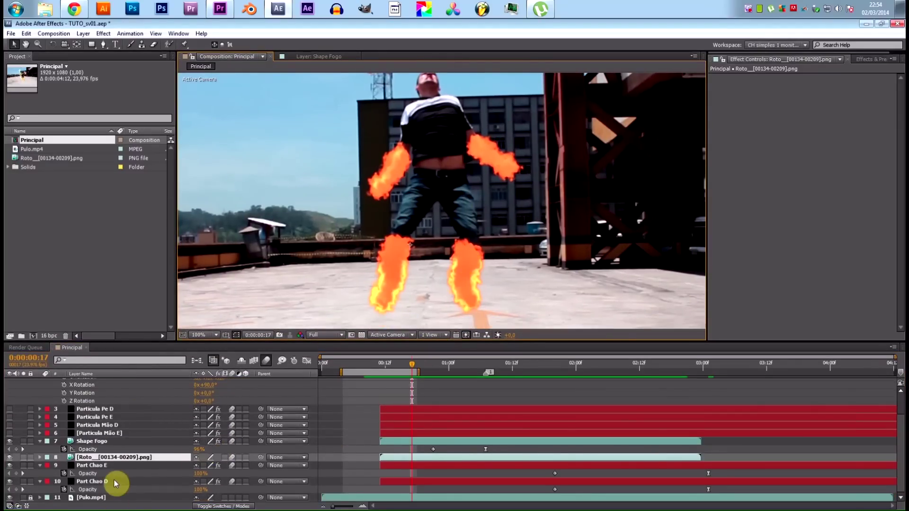
# Step: Inspect the Shape Fogo and Roto layers, toggle Pulo.mp4's visibility to check the footage, and leave Pulo.mp4 selected
pyautogui.click(99, 441)
pyautogui.click(109, 458)
pyautogui.click(107, 442)
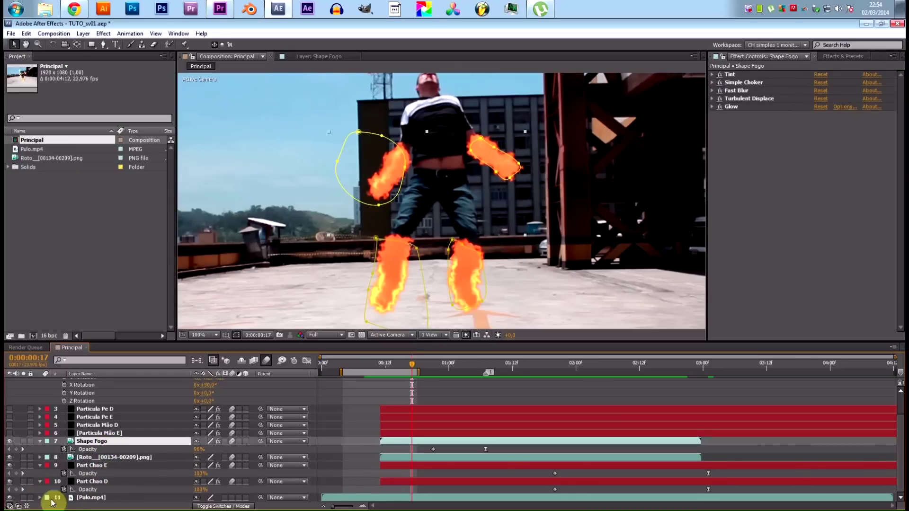
pyautogui.click(92, 498)
pyautogui.click(10, 498)
pyautogui.click(9, 498)
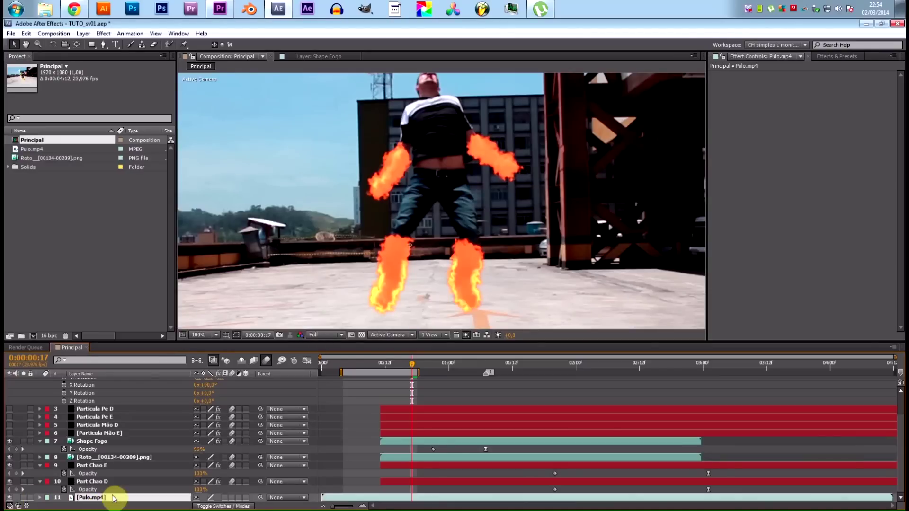
pyautogui.scroll(3, 126, 424)
pyautogui.scroll(-3, 118, 429)
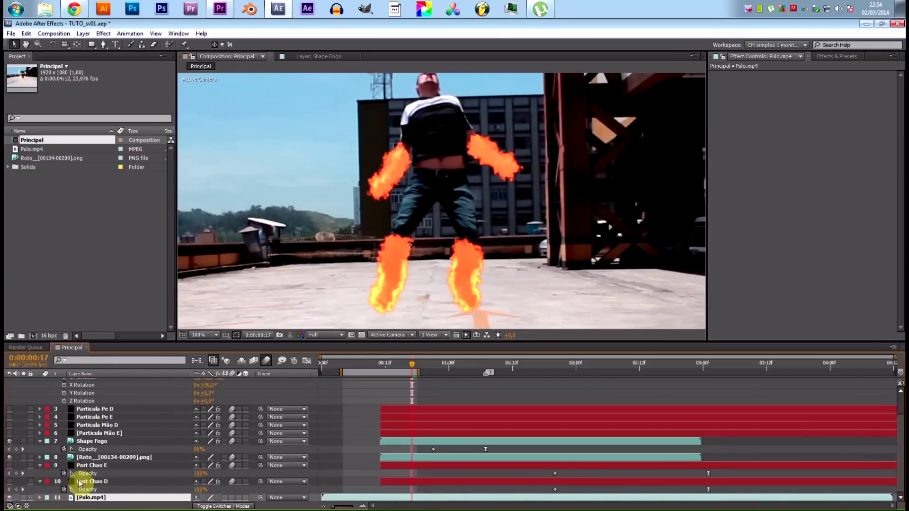
# Step: Find the Bulge distortion effect and apply it to the Pulo.mp4 layer
pyautogui.click(83, 33)
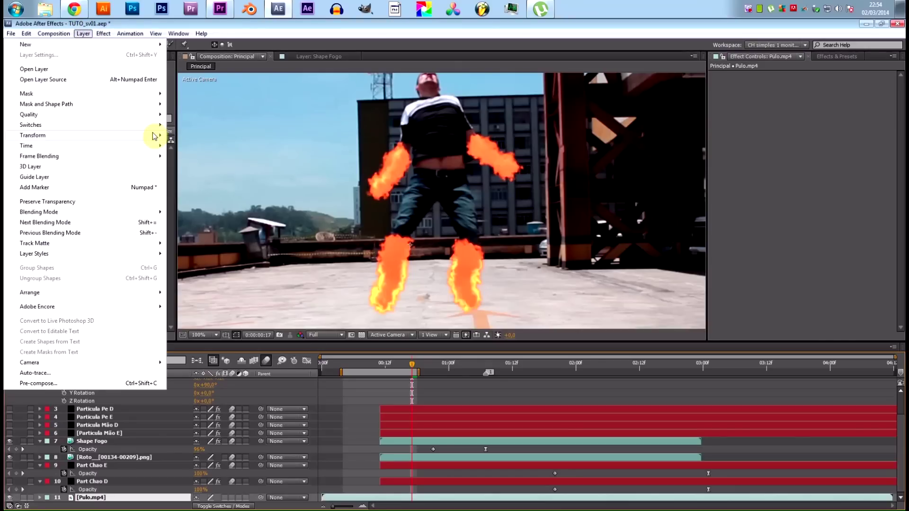
pyautogui.moveTo(103, 34)
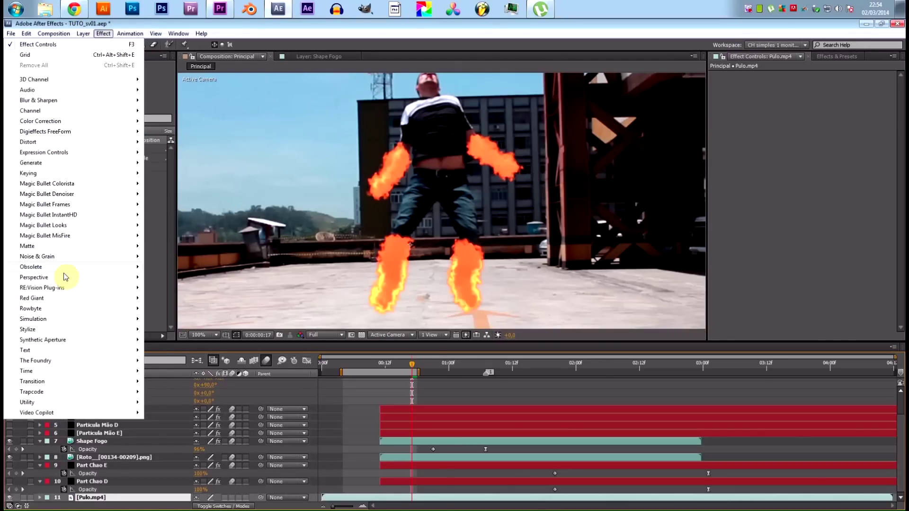
pyautogui.click(847, 151)
pyautogui.click(840, 57)
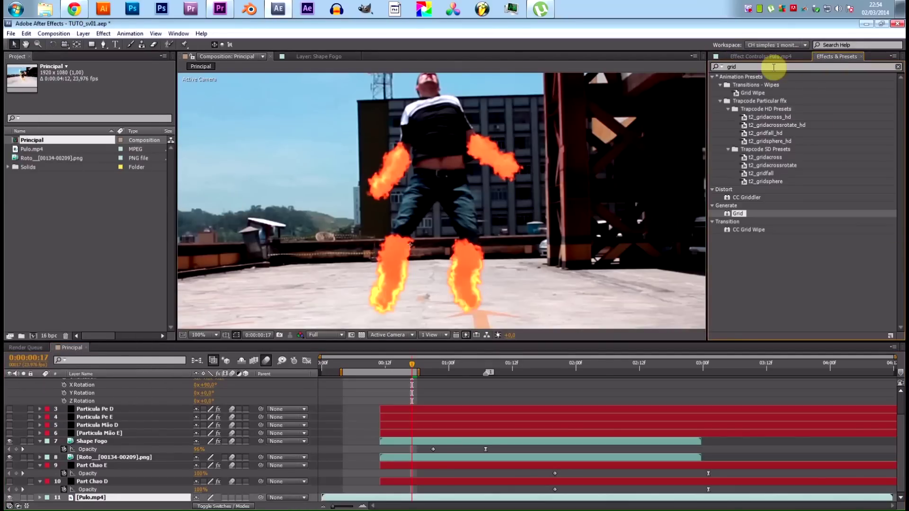
pyautogui.write('bul')
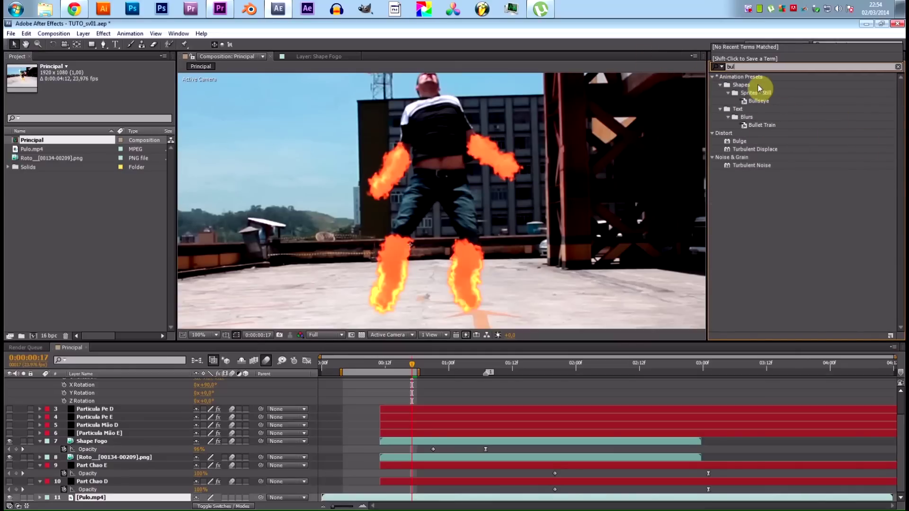
pyautogui.doubleClick(739, 141)
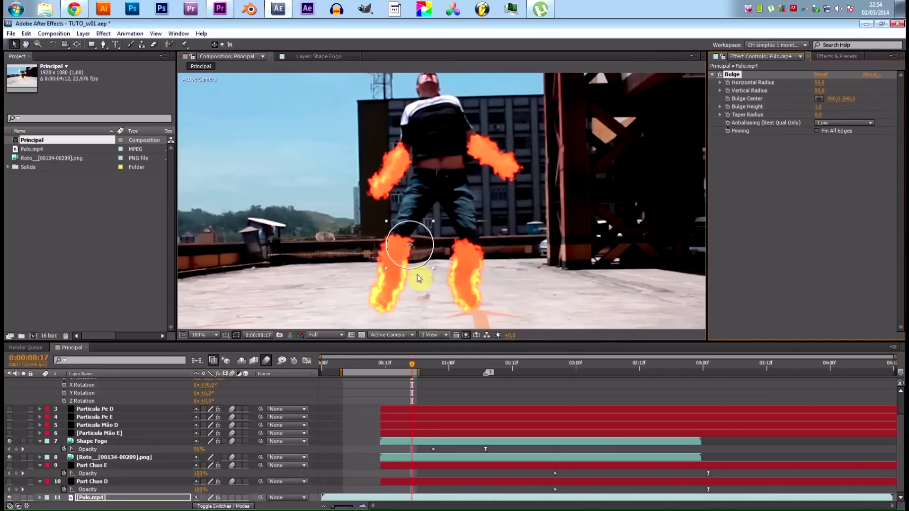
# Step: Center the Bulge on the man's body at about 1013, 442, with a Horizontal Radius of about 220 and Vertical Radius of about 335
pyautogui.moveTo(411, 244); pyautogui.dragTo(441, 165)
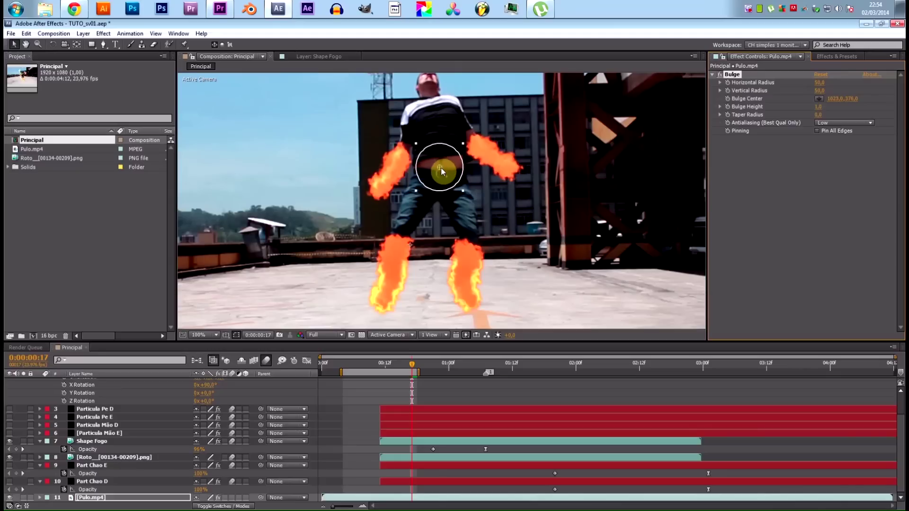
pyautogui.moveTo(824, 94); pyautogui.dragTo(893, 88)
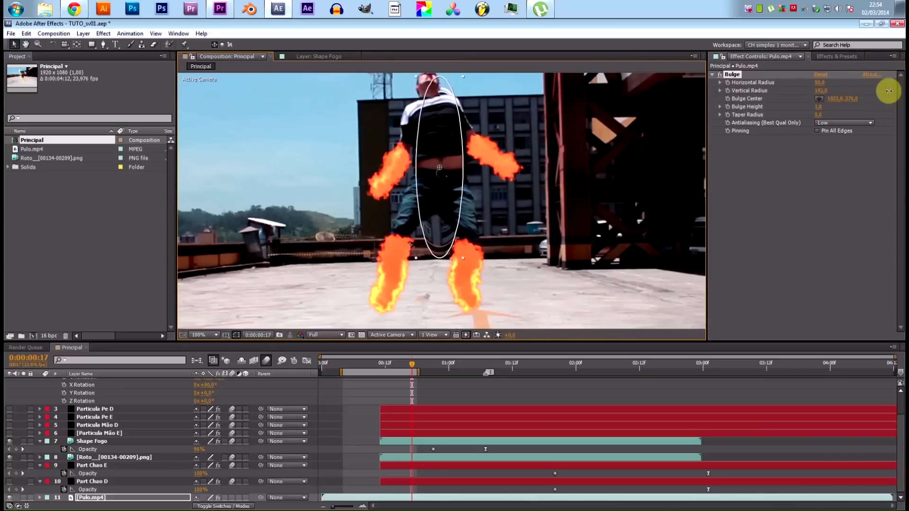
pyautogui.scroll(-2, 511, 157)
pyautogui.moveTo(823, 87); pyautogui.dragTo(881, 83)
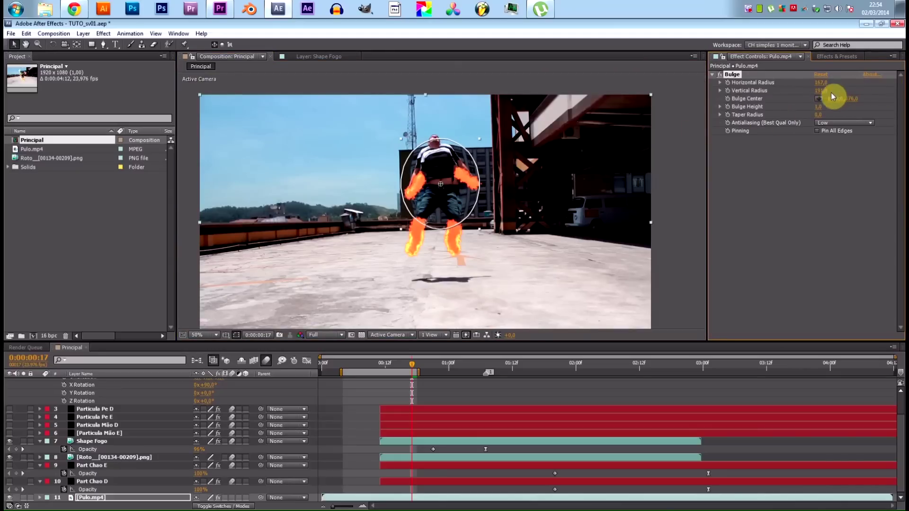
pyautogui.moveTo(821, 92)
pyautogui.mouseDown()
pyautogui.moveTo(867, 91)
pyautogui.moveTo(816, 86)
pyautogui.moveTo(832, 85)
pyautogui.mouseUp()
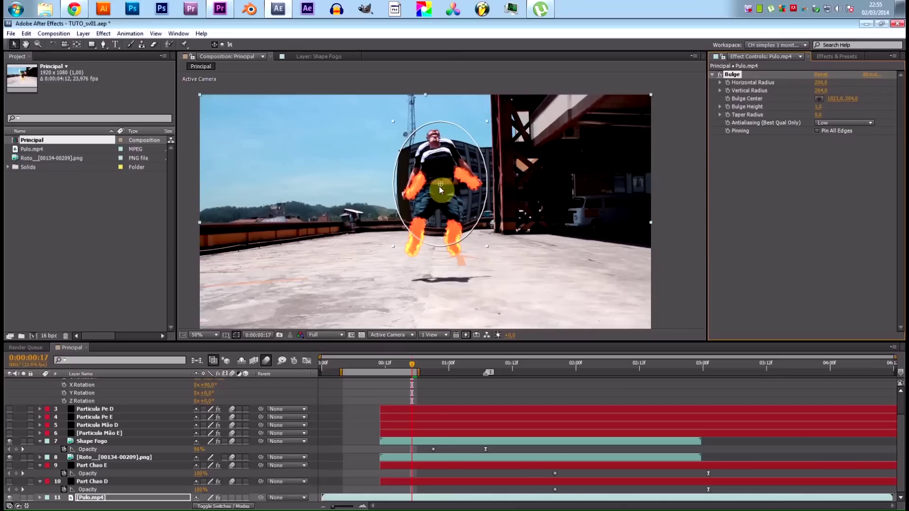
pyautogui.moveTo(441, 184); pyautogui.dragTo(439, 200)
pyautogui.moveTo(824, 91)
pyautogui.mouseDown()
pyautogui.moveTo(825, 80)
pyautogui.moveTo(834, 85)
pyautogui.mouseUp()
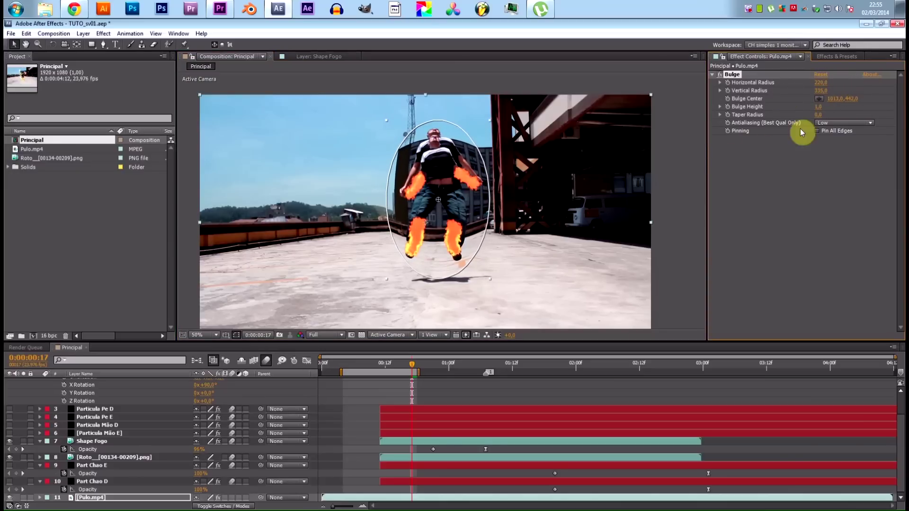
# Step: Set the Bulge effect's Bulge Height to 0.7 and Taper Radius to 44
pyautogui.moveTo(818, 111); pyautogui.dragTo(799, 107)
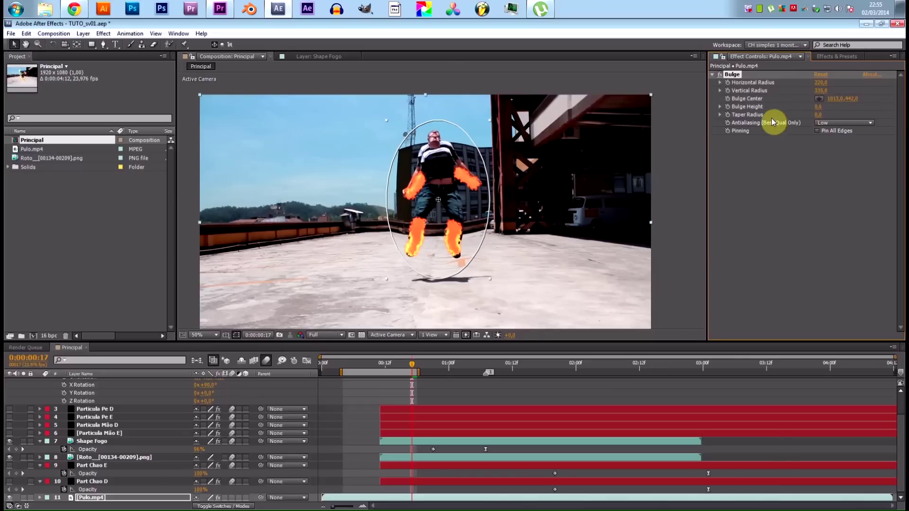
pyautogui.moveTo(818, 115); pyautogui.dragTo(844, 122)
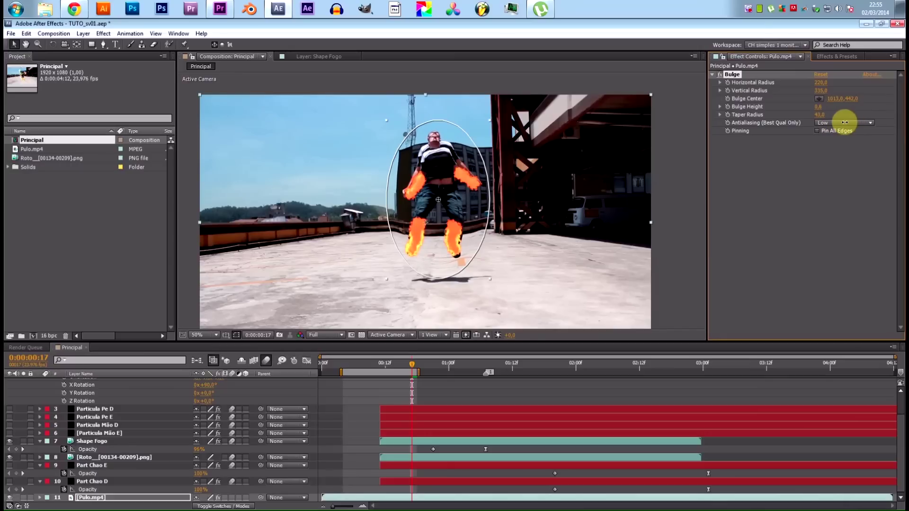
pyautogui.moveTo(818, 107); pyautogui.dragTo(823, 104)
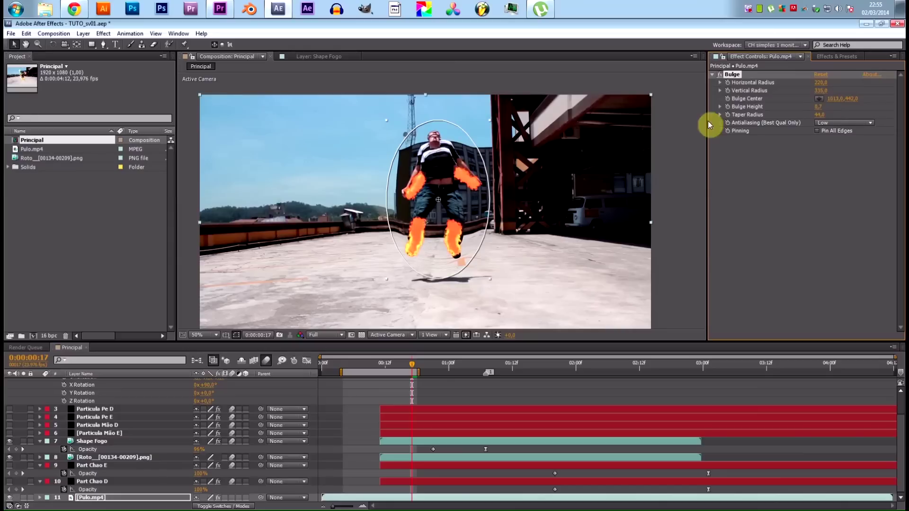
# Step: Animate Bulge Height with a 0.7 keyframe at 0:00:00:11 and a 0 keyframe at 0:00:00:19
pyautogui.moveTo(388, 369); pyautogui.dragTo(381, 365)
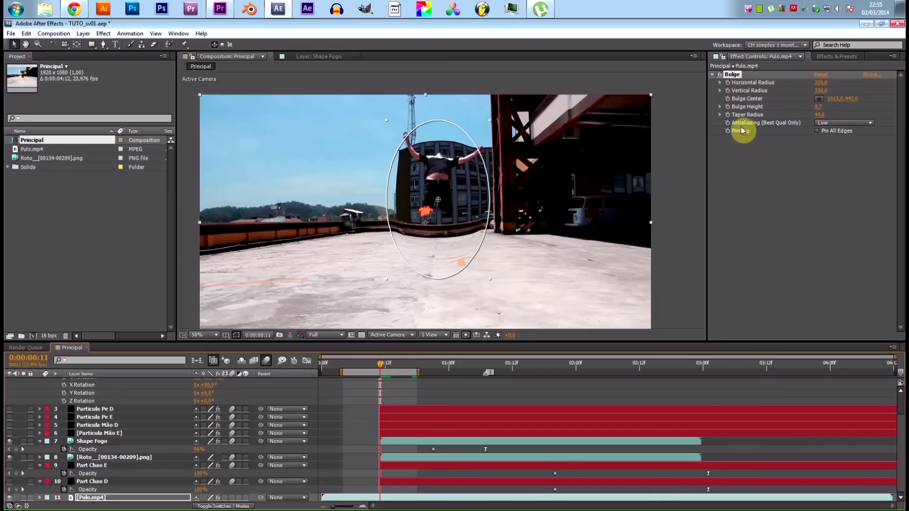
pyautogui.click(728, 106)
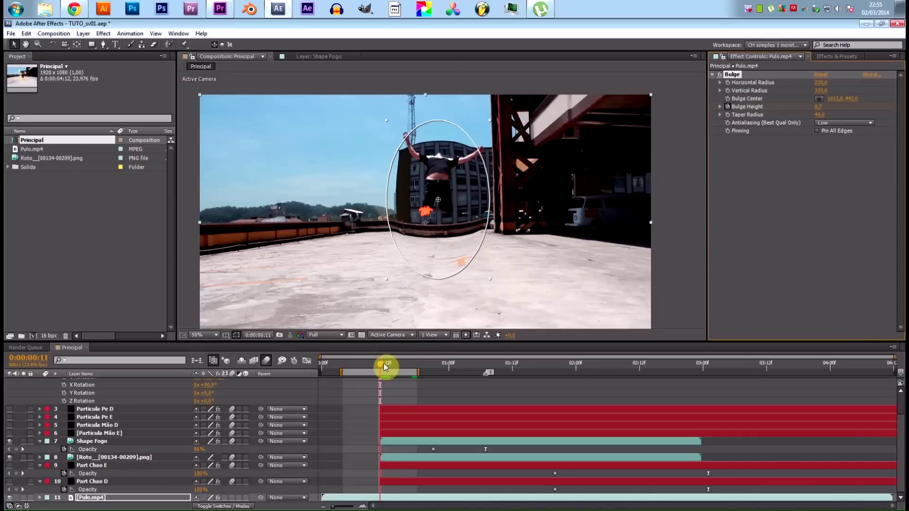
pyautogui.moveTo(387, 362); pyautogui.dragTo(425, 367)
pyautogui.moveTo(820, 107)
pyautogui.mouseDown()
pyautogui.moveTo(758, 109)
pyautogui.moveTo(811, 118)
pyautogui.mouseUp()
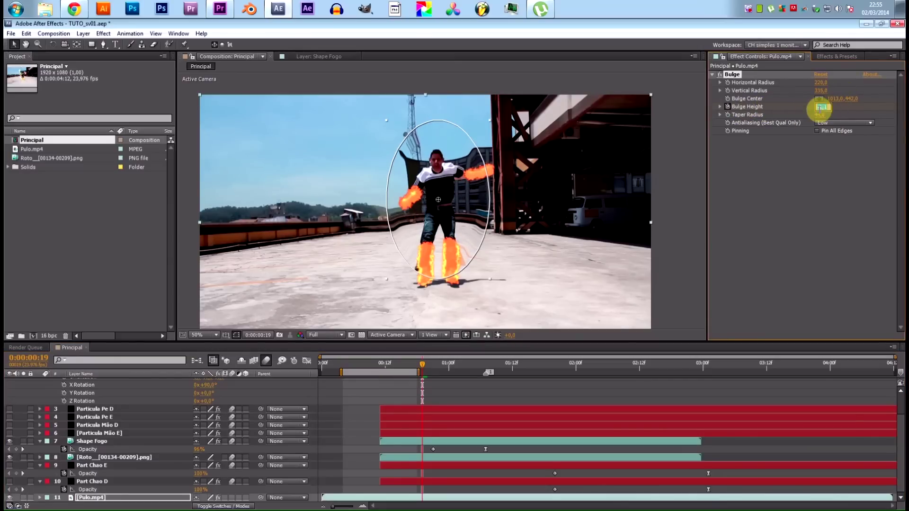
pyautogui.write('0')
pyautogui.press('Return')
# Step: Extend the work area's end to just before 0:00:02:00 and preview the bulge animation
pyautogui.moveTo(420, 373); pyautogui.dragTo(561, 371)
pyautogui.press('KP_0')
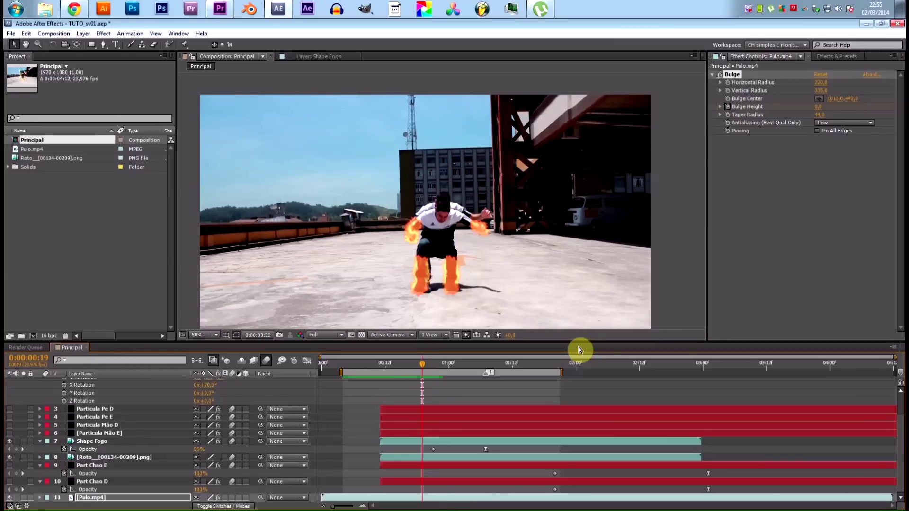
pyautogui.press('space')
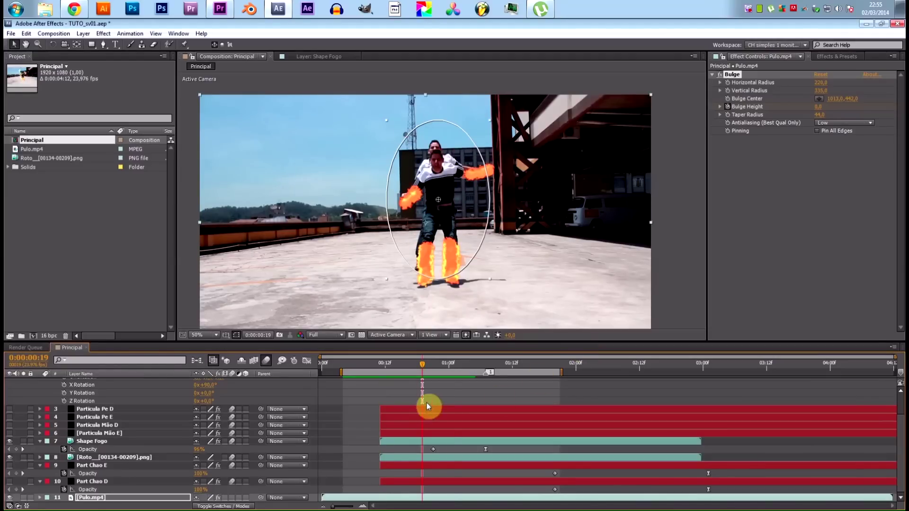
# Step: Reveal Pulo.mp4's keyframed properties and add a Bulge Height keyframe of 0 at 0:00:00:09
pyautogui.click(161, 498)
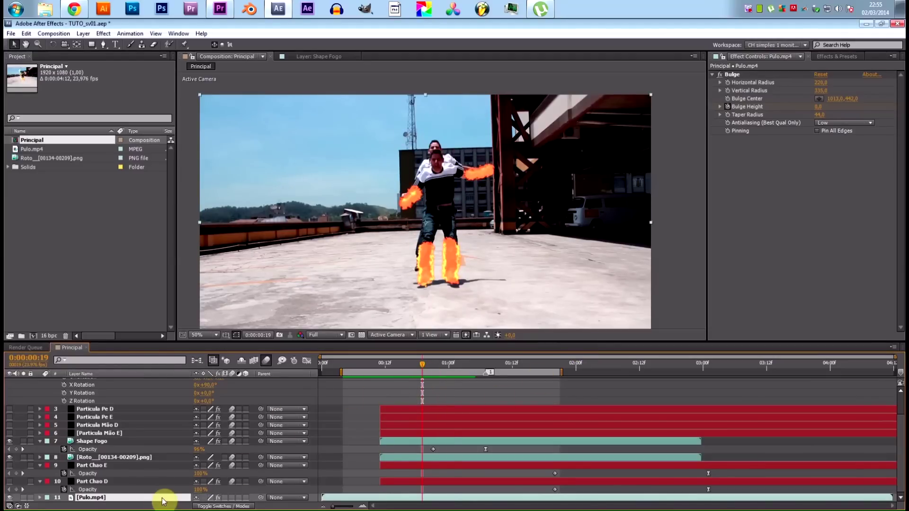
pyautogui.press('u')
pyautogui.moveTo(422, 364); pyautogui.dragTo(368, 365)
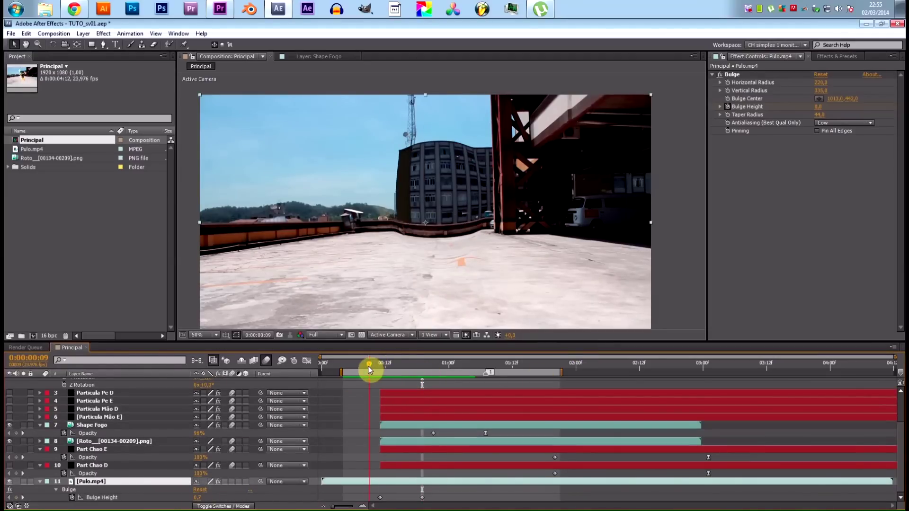
pyautogui.click(818, 107)
pyautogui.write('0')
pyautogui.press('Return')
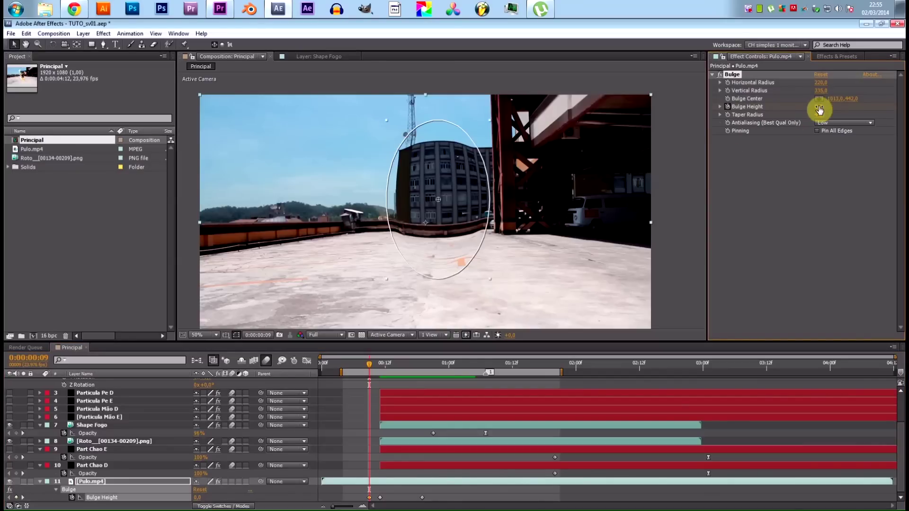
# Step: Move the final Bulge Height keyframe earlier to about 0:00:00:15 and ease the middle keyframe
pyautogui.moveTo(422, 498); pyautogui.dragTo(402, 496)
pyautogui.click(399, 492)
pyautogui.click(380, 498)
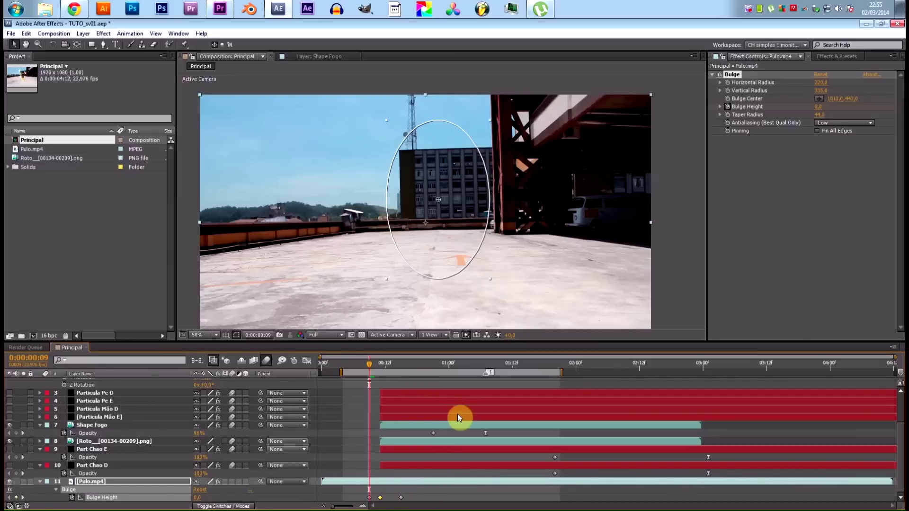
# Step: Preview the retimed bulge animation and scrub through the jump to 0:00:00:14
pyautogui.press('space')
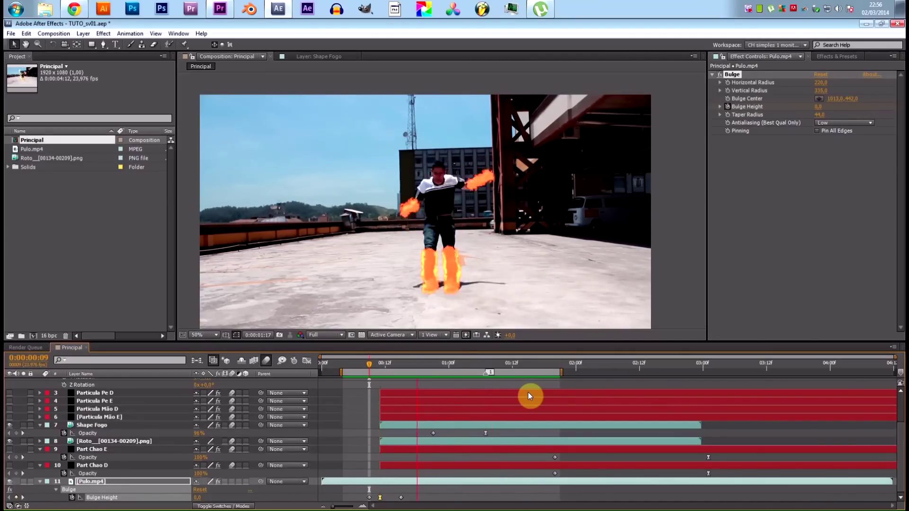
pyautogui.press('space')
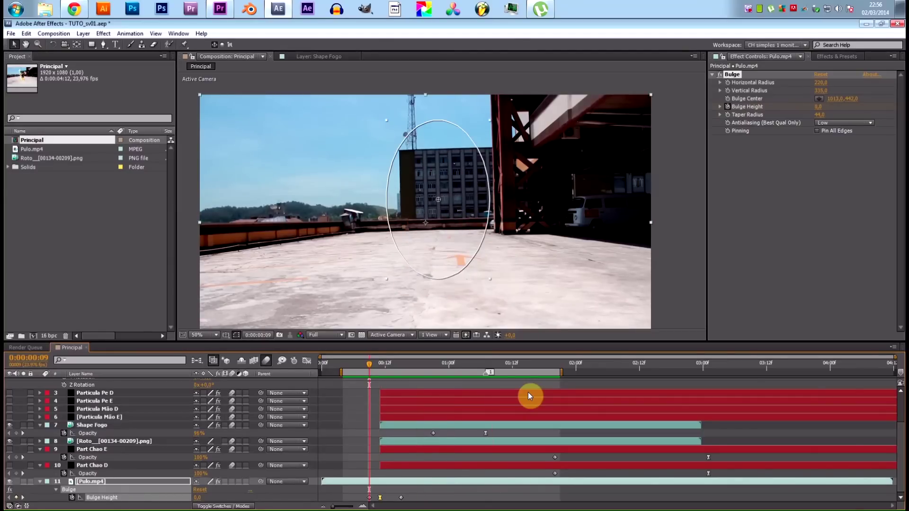
pyautogui.moveTo(378, 364); pyautogui.dragTo(406, 364)
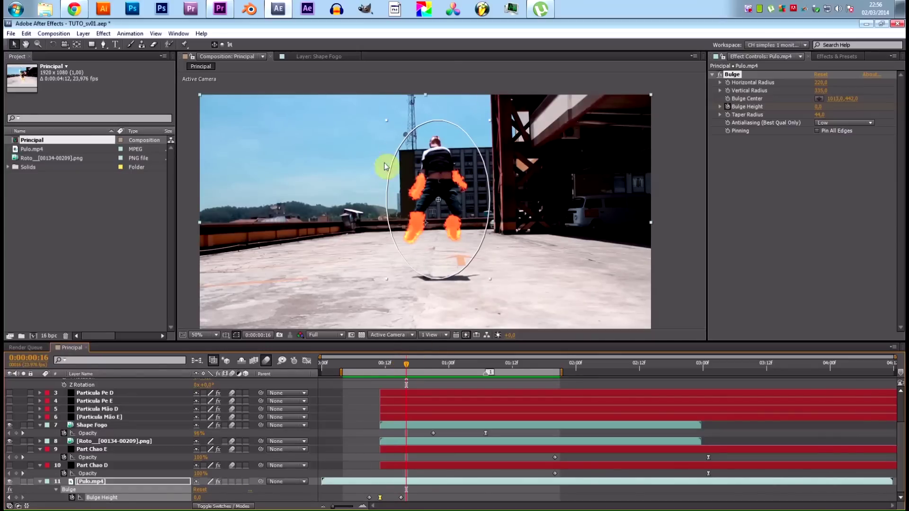
pyautogui.moveTo(407, 367)
pyautogui.mouseDown()
pyautogui.moveTo(378, 371)
pyautogui.moveTo(395, 371)
pyautogui.mouseUp()
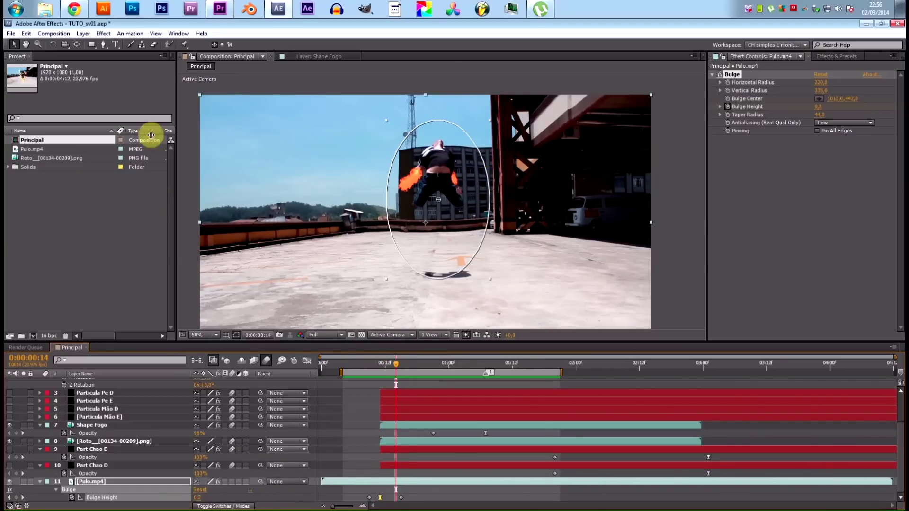
# Step: Create an adjustment layer and place it directly above the Pulo.mp4 layer
pyautogui.click(83, 33)
pyautogui.moveTo(97, 45)
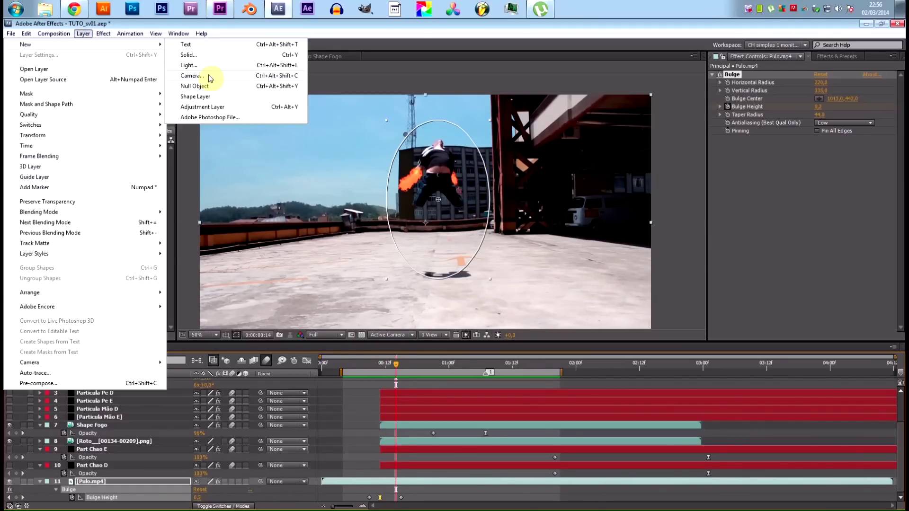
pyautogui.click(243, 107)
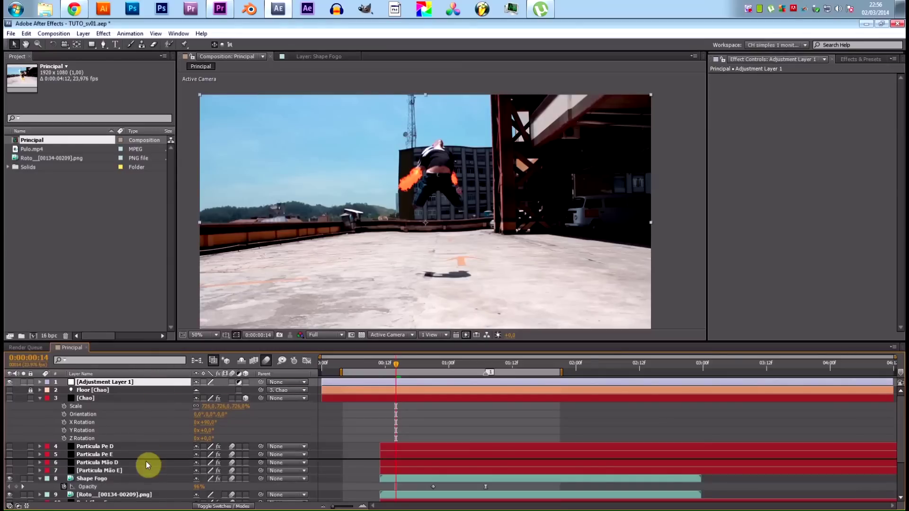
pyautogui.moveTo(146, 481); pyautogui.dragTo(146, 487)
pyautogui.scroll(-3, 173, 379)
pyautogui.moveTo(146, 432); pyautogui.dragTo(138, 470)
# Step: Rename the new adjustment layer as Turbulent Displace
pyautogui.press('Return')
pyautogui.write('TUrbulent Displace')
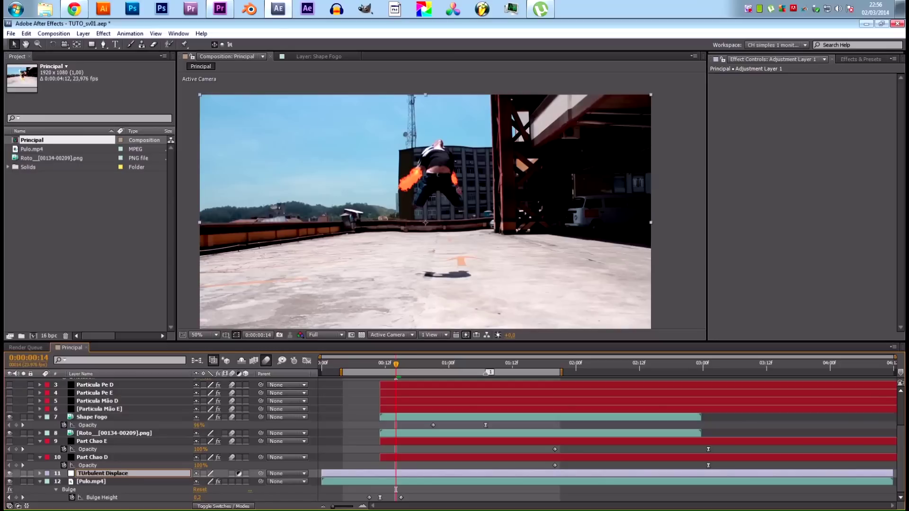
pyautogui.click(142, 431)
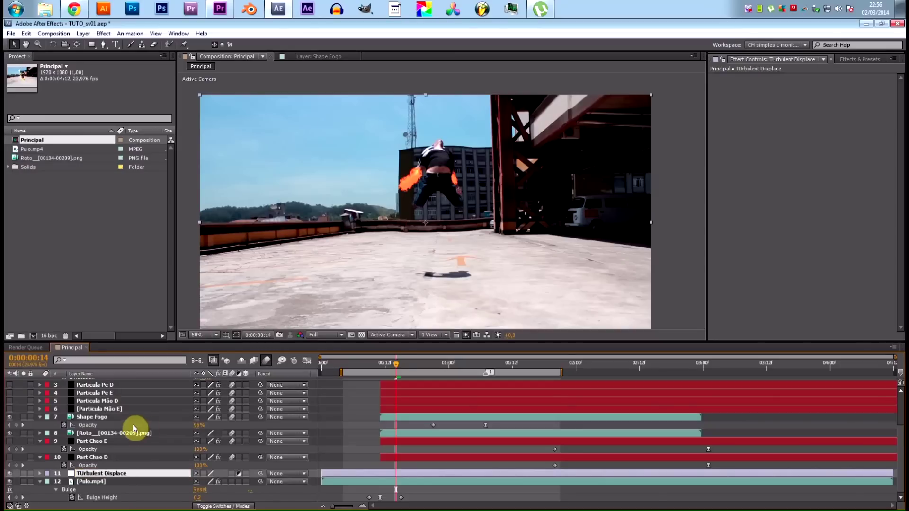
pyautogui.press('Return')
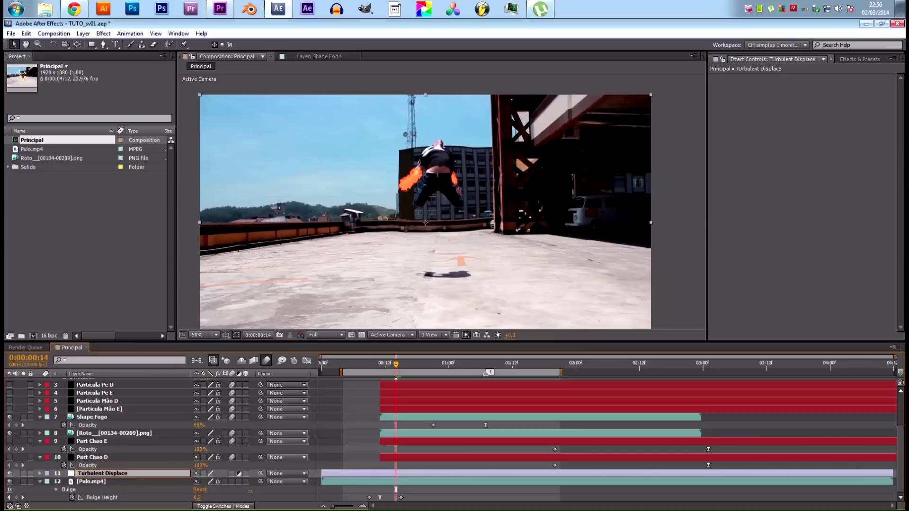
pyautogui.click(95, 484)
# Step: Apply the Turbulent Displace distortion to the adjustment layer, with a reduced Amount and a Size of 7
pyautogui.click(113, 474)
pyautogui.click(129, 33)
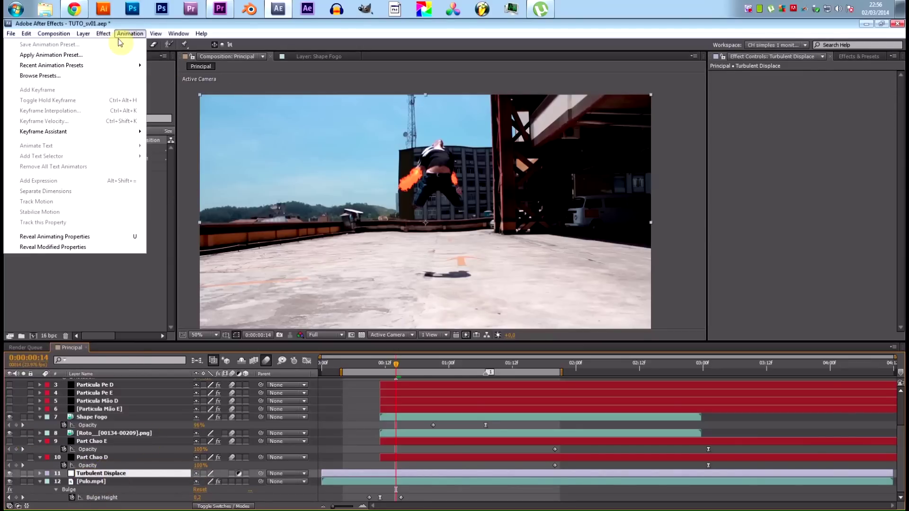
pyautogui.moveTo(103, 33)
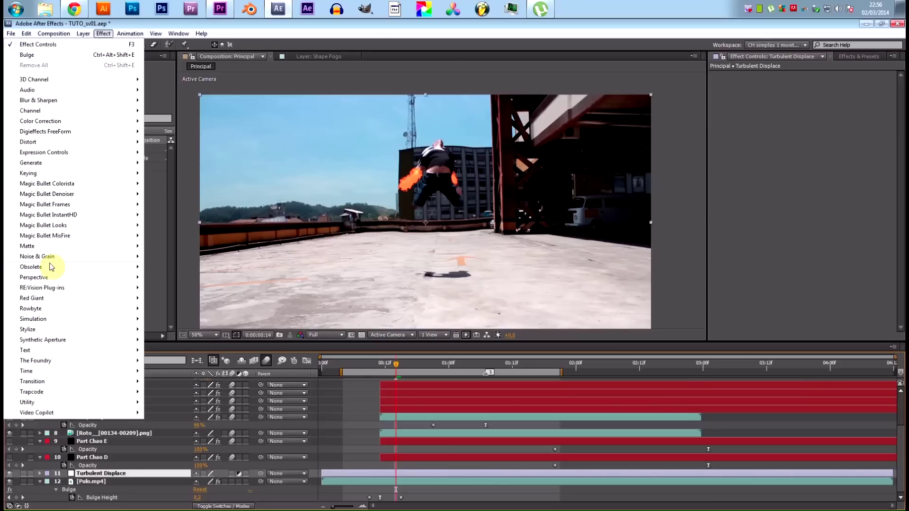
pyautogui.moveTo(49, 144)
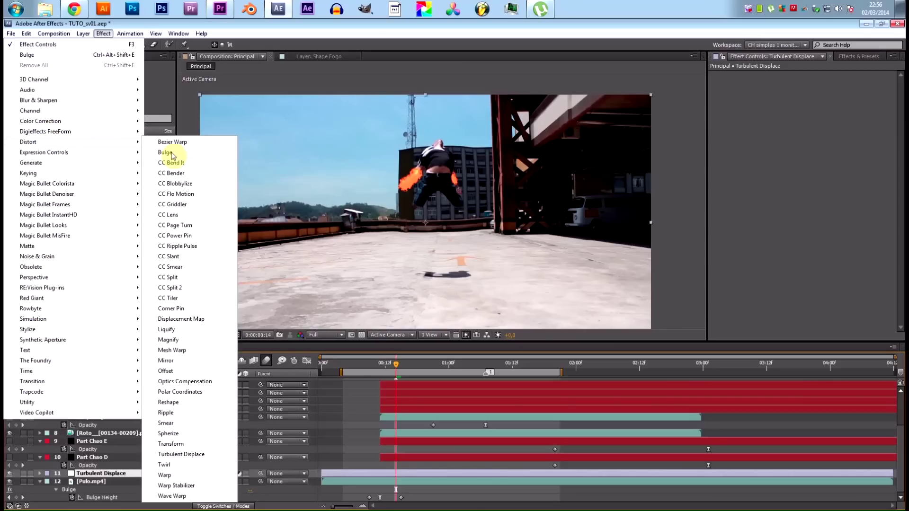
pyautogui.click(194, 459)
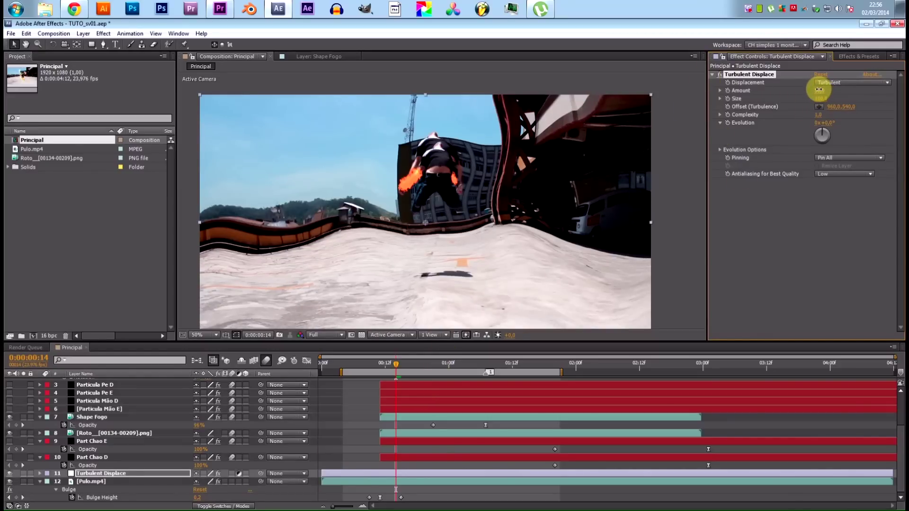
pyautogui.moveTo(819, 90); pyautogui.dragTo(817, 116)
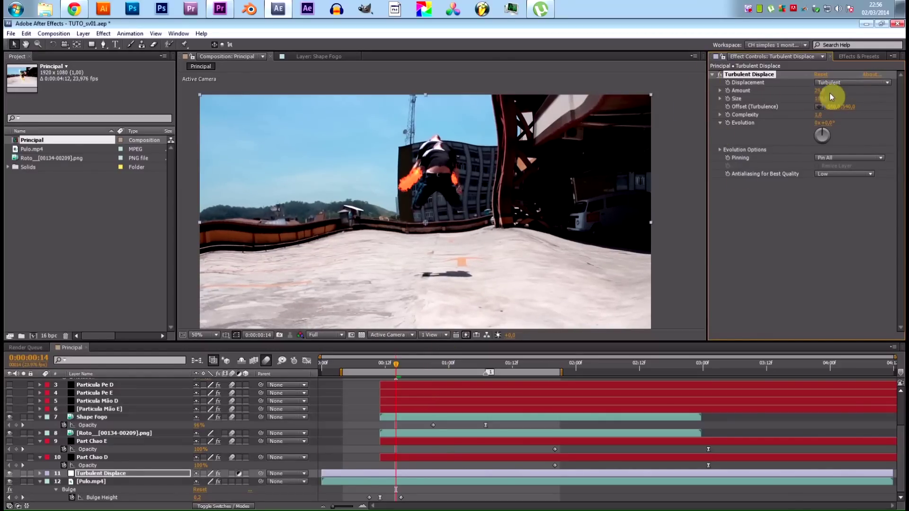
pyautogui.moveTo(824, 103); pyautogui.dragTo(781, 102)
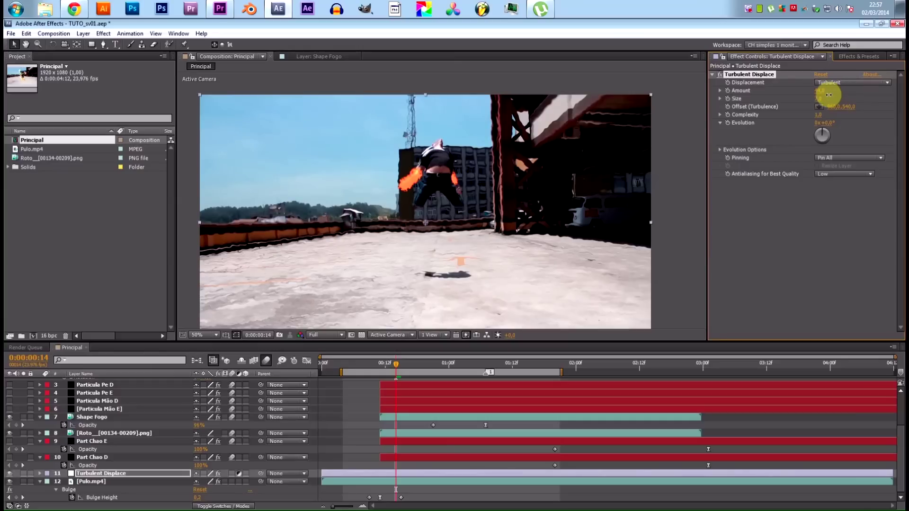
# Step: Draw a roughly circular ellipse mask on the Turbulent Displace layer and center it around the jumping man
pyautogui.click(93, 45)
pyautogui.click(127, 65)
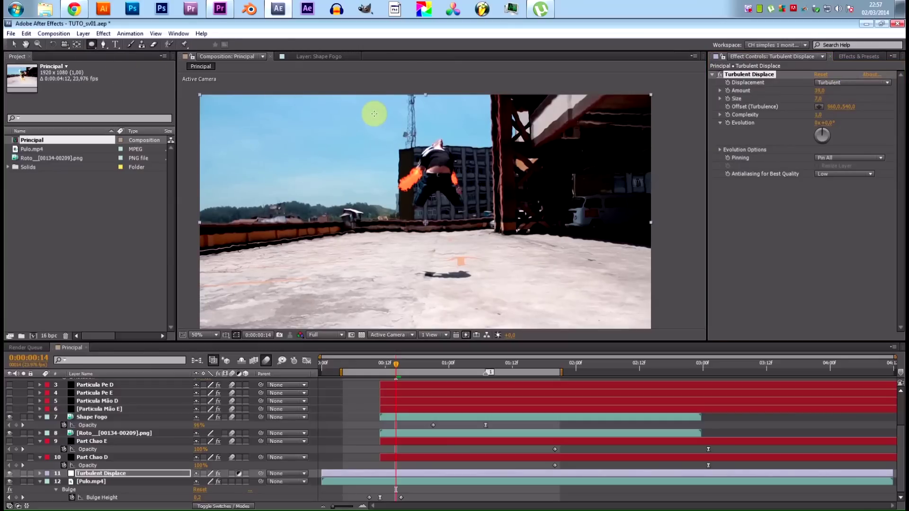
pyautogui.moveTo(400, 128); pyautogui.dragTo(503, 206)
pyautogui.moveTo(527, 253); pyautogui.dragTo(514, 239)
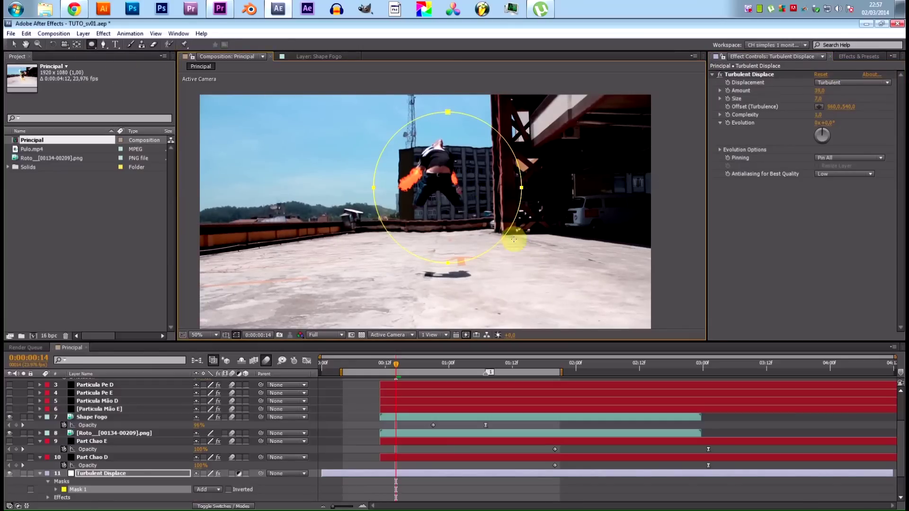
pyautogui.press('v')
pyautogui.doubleClick(521, 190)
pyautogui.moveTo(486, 176); pyautogui.dragTo(473, 173)
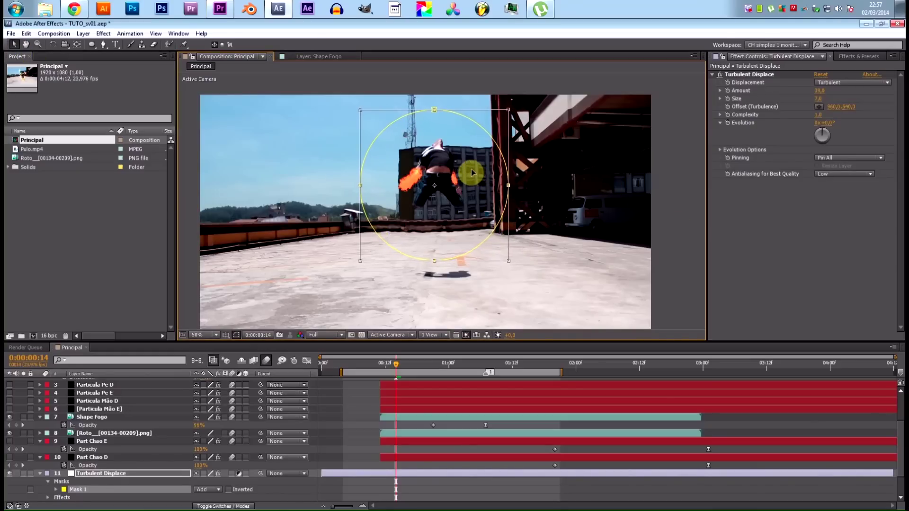
# Step: Raise the Turbulent Displace effect's Amount to 47
pyautogui.click(740, 218)
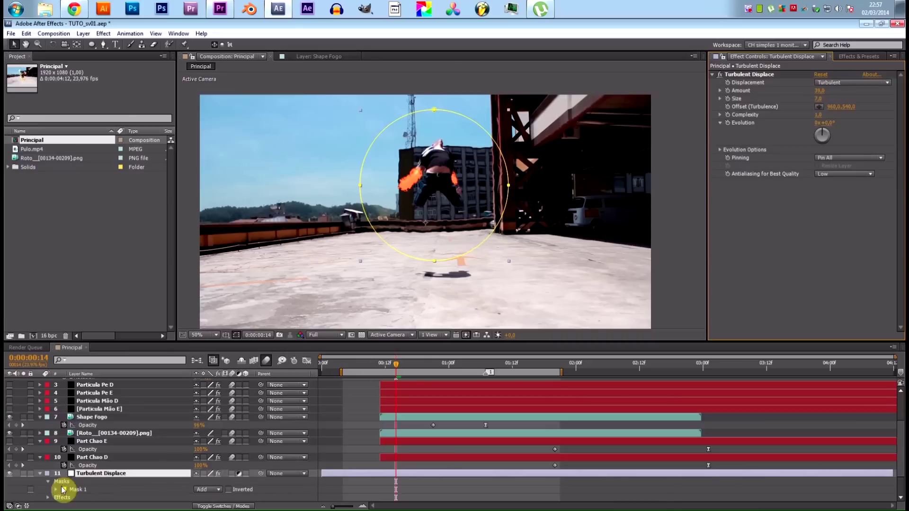
pyautogui.click(143, 463)
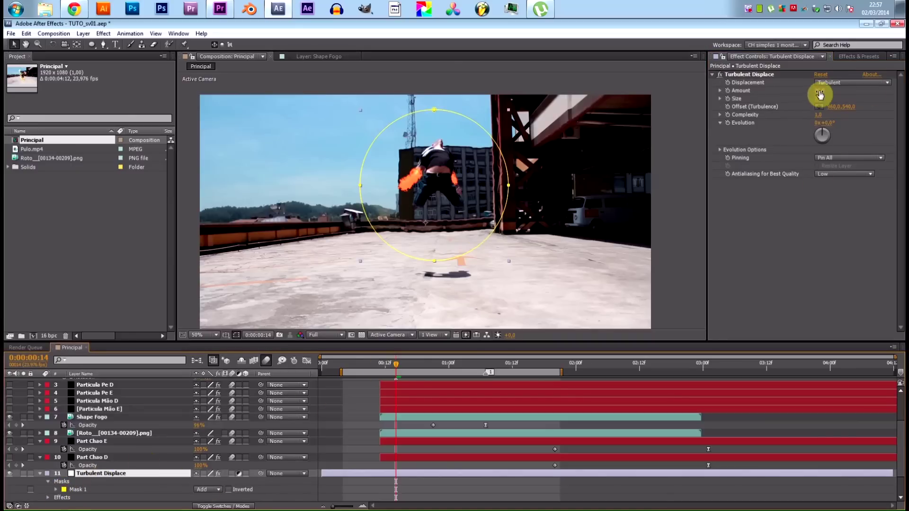
pyautogui.moveTo(820, 91)
pyautogui.mouseDown()
pyautogui.moveTo(837, 95)
pyautogui.moveTo(824, 95)
pyautogui.mouseUp()
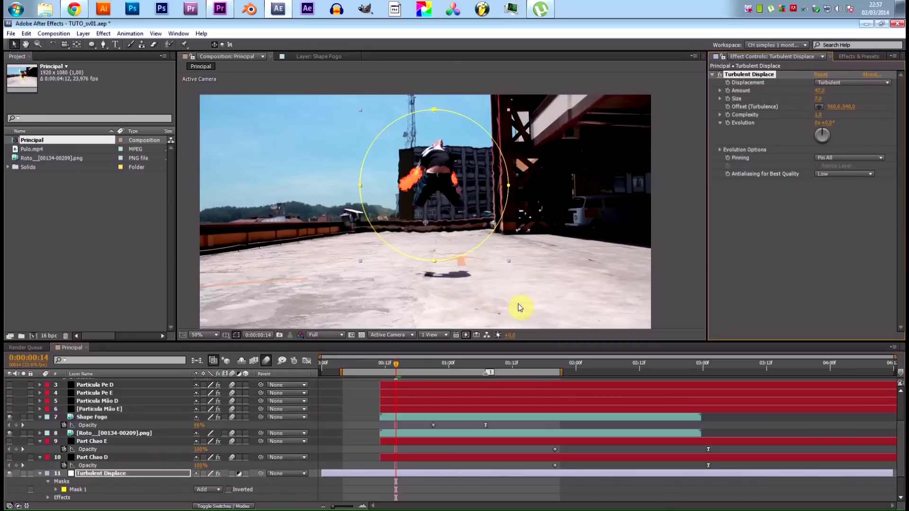
# Step: Start keyframing Offset (Turbulence) at 0:00:00:10 and reveal the Turbulent Displace layer's keyframes
pyautogui.click(376, 363)
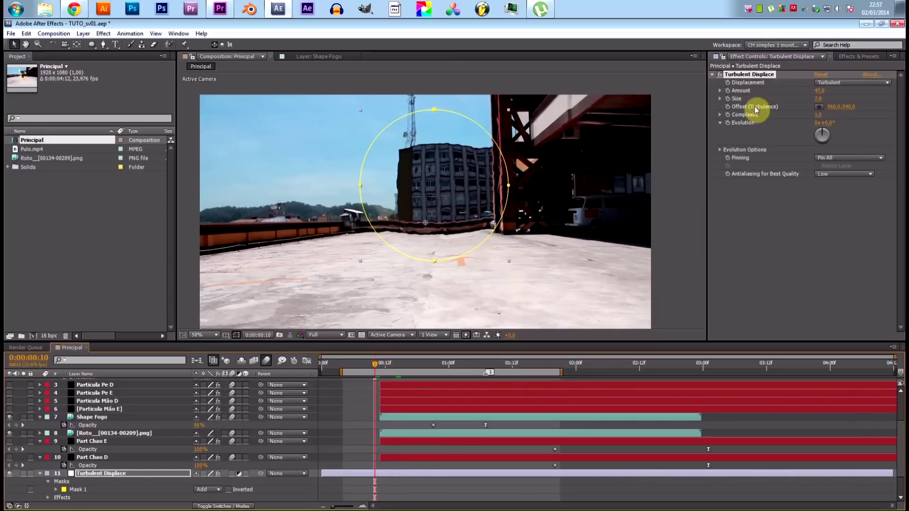
pyautogui.click(728, 107)
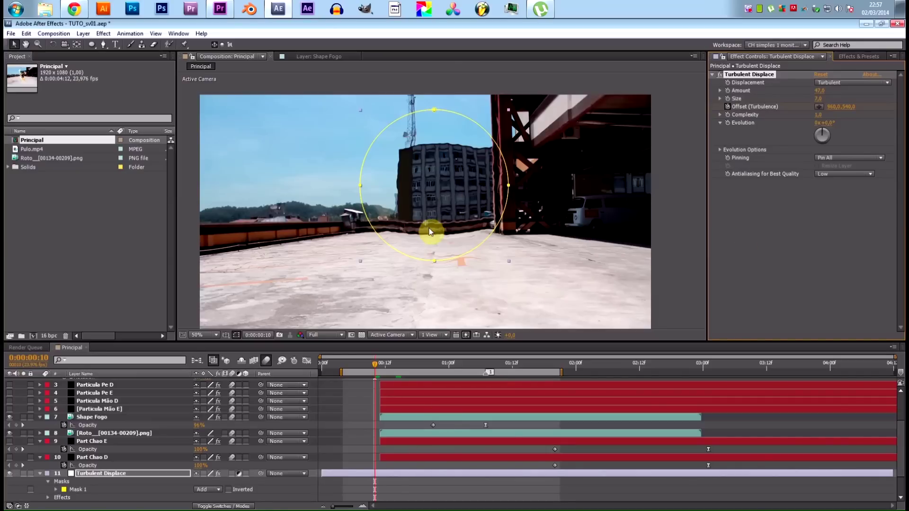
pyautogui.click(391, 472)
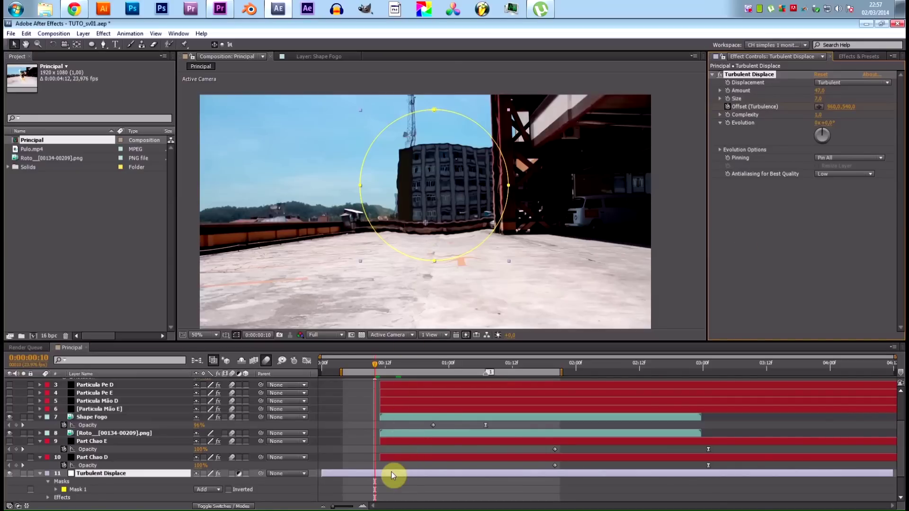
pyautogui.press('u')
pyautogui.scroll(-2, 407, 435)
# Step: Add an Offset (Turbulence) keyframe at 0:00:00:21, with the point moved straight down to about 960, 592
pyautogui.moveTo(375, 365); pyautogui.dragTo(433, 367)
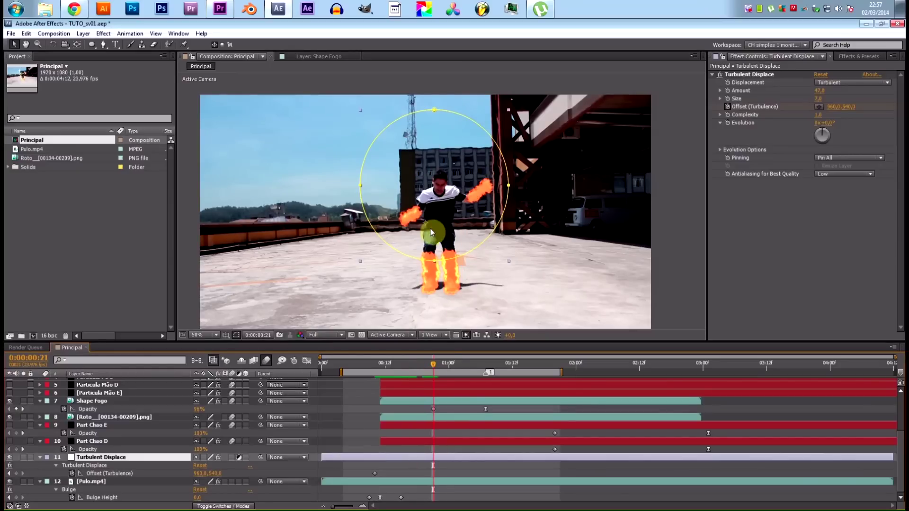
pyautogui.click(819, 107)
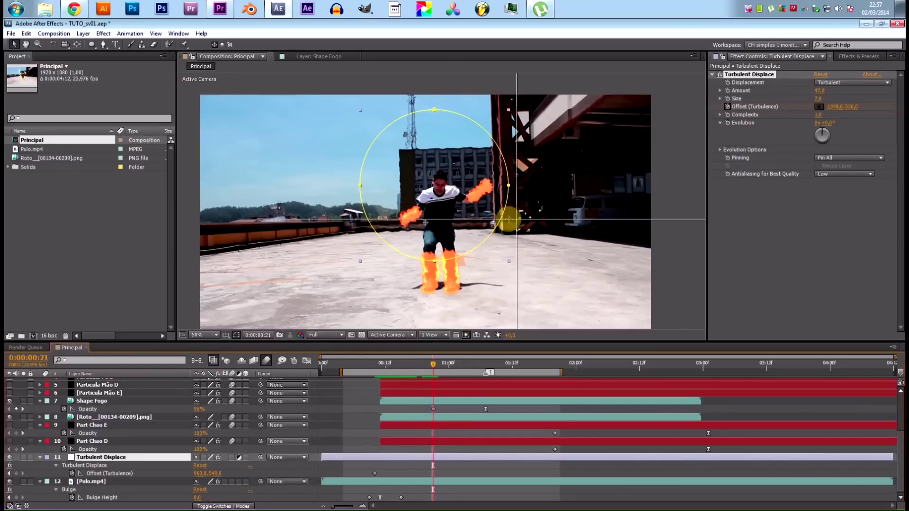
pyautogui.click(428, 237)
pyautogui.moveTo(427, 241); pyautogui.dragTo(426, 238)
pyautogui.moveTo(383, 365); pyautogui.dragTo(430, 393)
pyautogui.click(431, 473)
# Step: Start keyframing the Turbulent Displace Amount at 0:00:00:10 with a value of 118
pyautogui.click(379, 365)
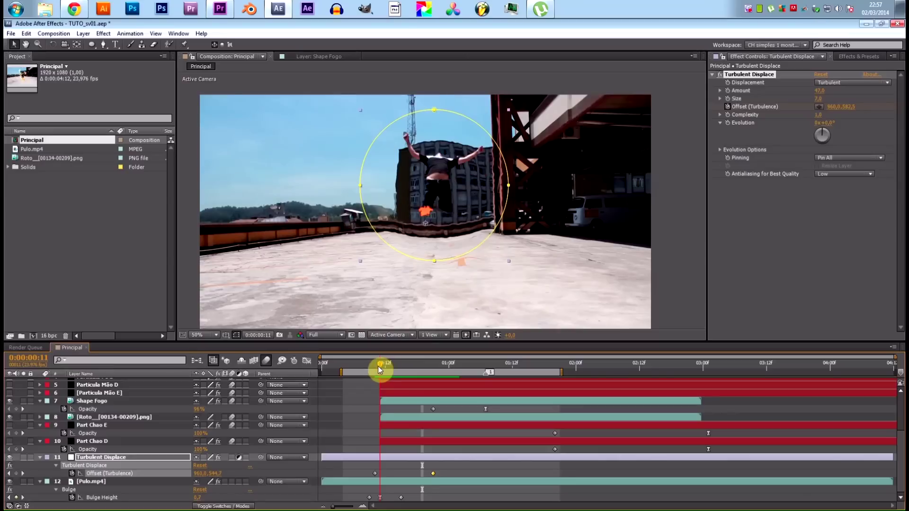
pyautogui.click(728, 91)
pyautogui.click(820, 91)
pyautogui.moveTo(821, 89); pyautogui.dragTo(861, 93)
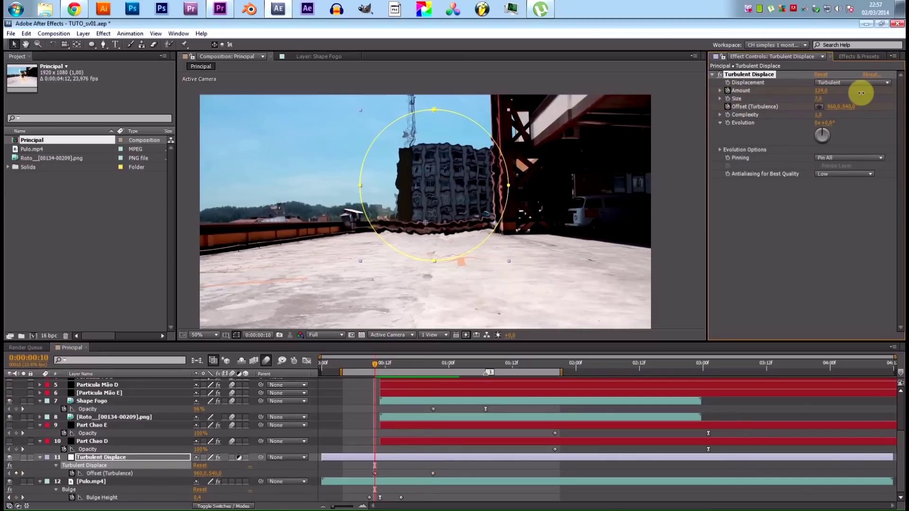
# Step: Set the Turbulent Displace Amount to 0 at 0:00:00:21 and preview the animation
pyautogui.click(432, 364)
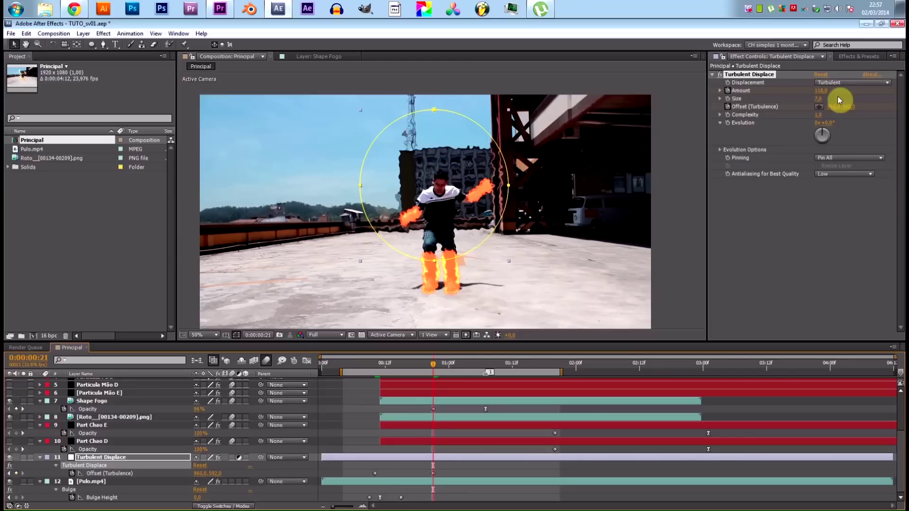
pyautogui.click(823, 91)
pyautogui.press('KP_0')
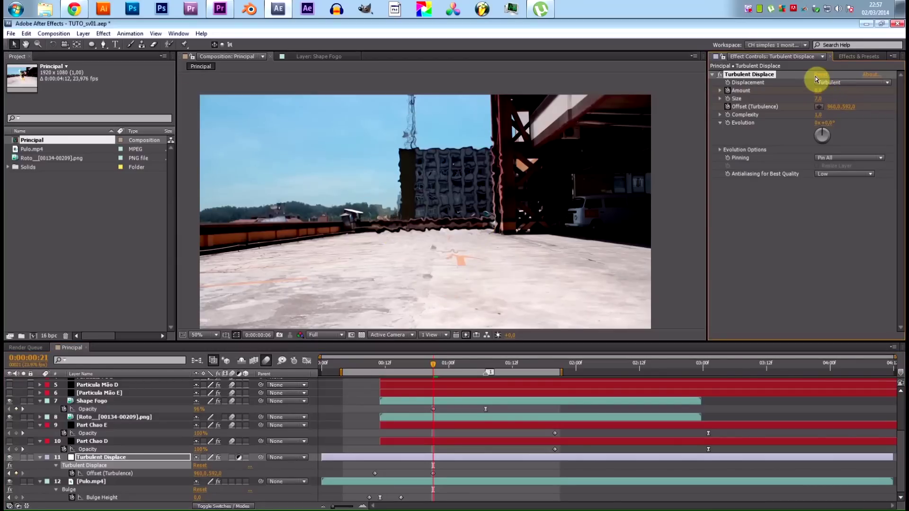
pyautogui.press('KP_0')
pyautogui.press('KP_0')
pyautogui.press('KP_0')
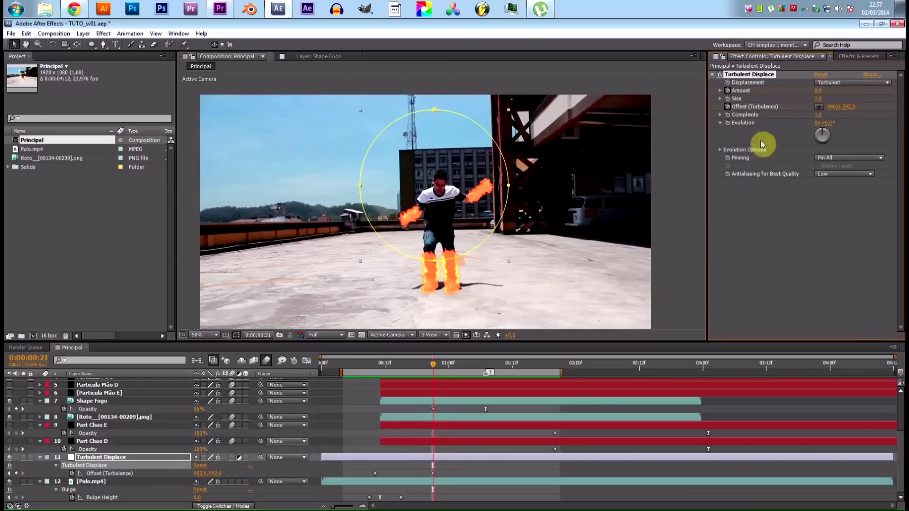
# Step: Reveal the Turbulent Displace keyframes and move the ending Amount and Offset (Turbulence) keyframes to 0:00:01:16
pyautogui.click(442, 460)
pyautogui.press('u')
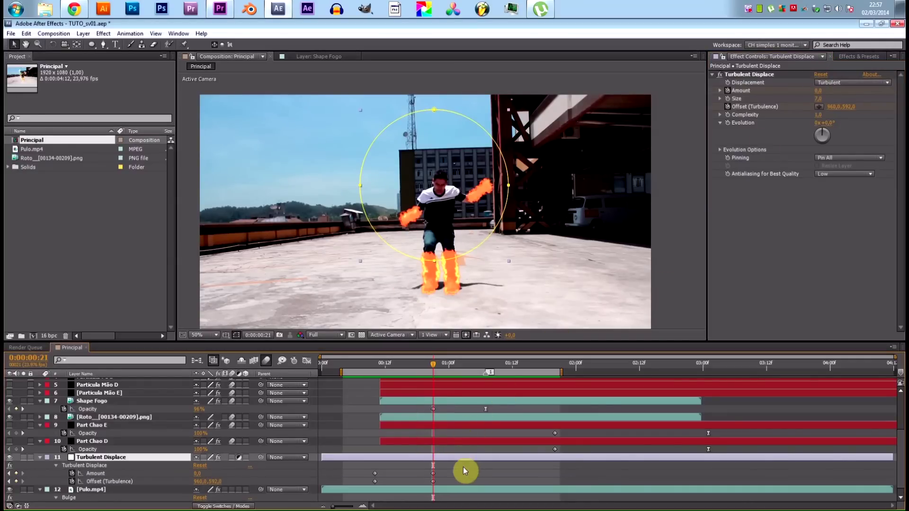
pyautogui.moveTo(453, 470); pyautogui.dragTo(533, 469)
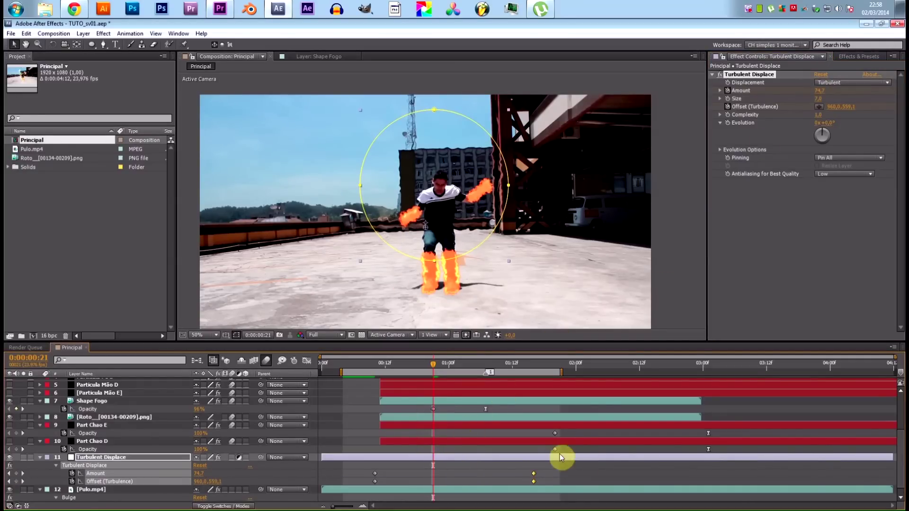
pyautogui.moveTo(393, 365); pyautogui.dragTo(512, 393)
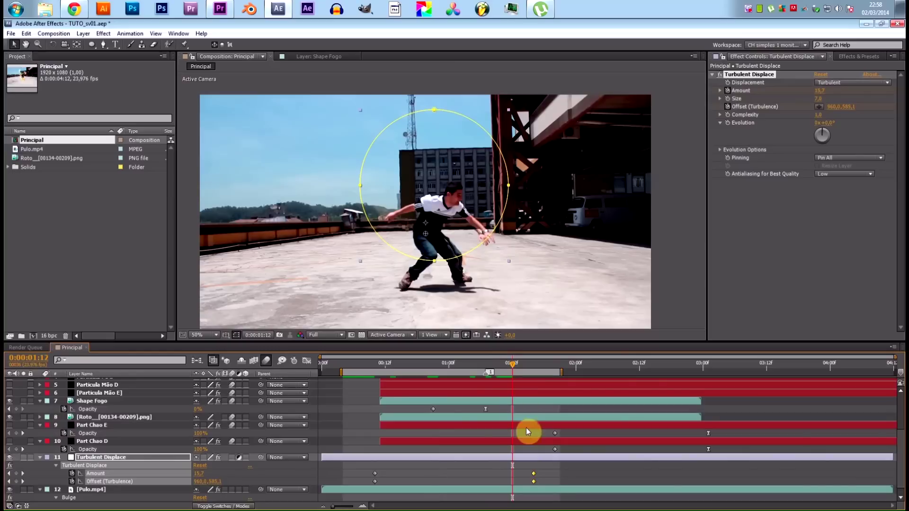
pyautogui.click(541, 466)
pyautogui.click(533, 365)
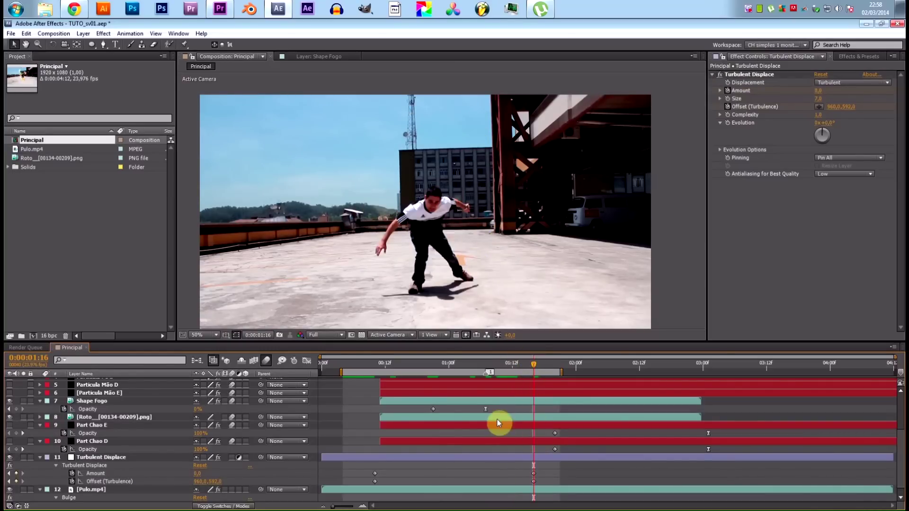
pyautogui.click(535, 456)
# Step: Set Offset (Turbulence) at 0:00:01:16 to about 1048, 788, near the man's feet, and preview the result
pyautogui.click(148, 482)
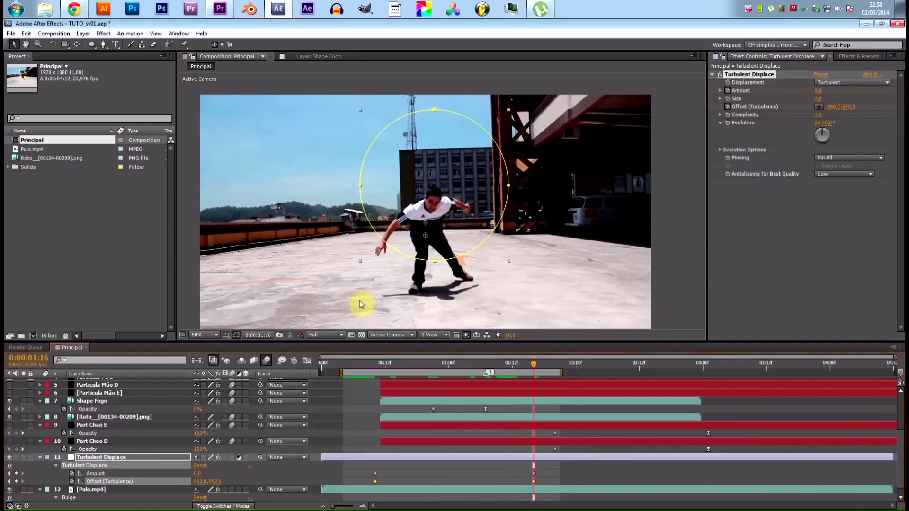
pyautogui.click(443, 473)
pyautogui.click(819, 107)
pyautogui.click(446, 280)
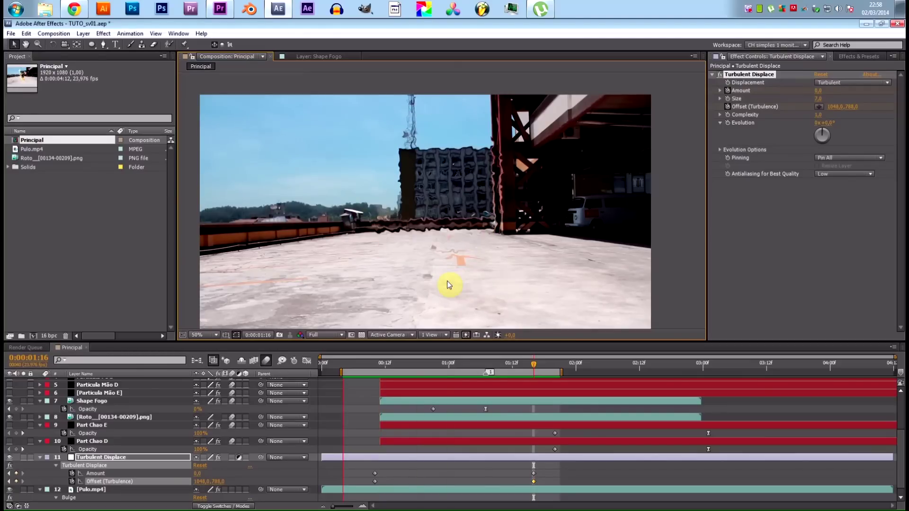
pyautogui.press('space')
# Step: Lower the Amount keyframe at 0:00:00:10 to 55 and preview the distortion
pyautogui.moveTo(385, 365); pyautogui.dragTo(375, 366)
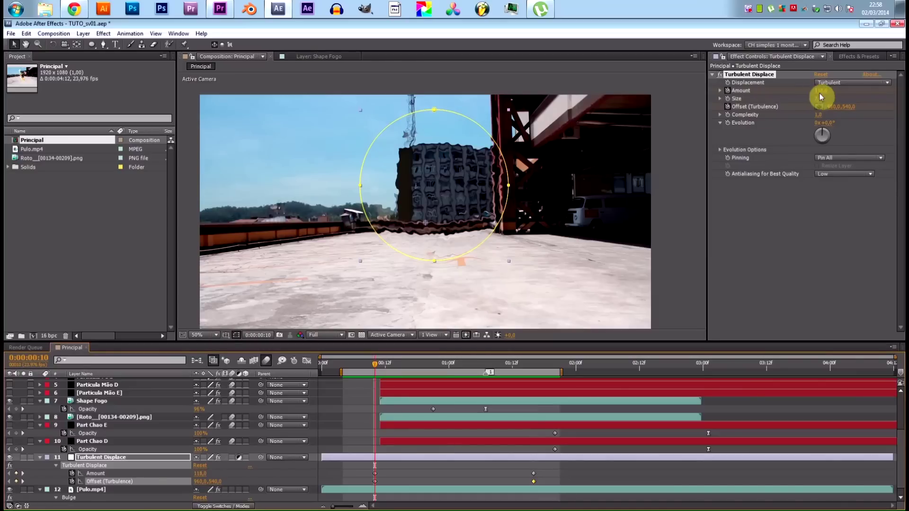
pyautogui.moveTo(820, 90); pyautogui.dragTo(804, 108)
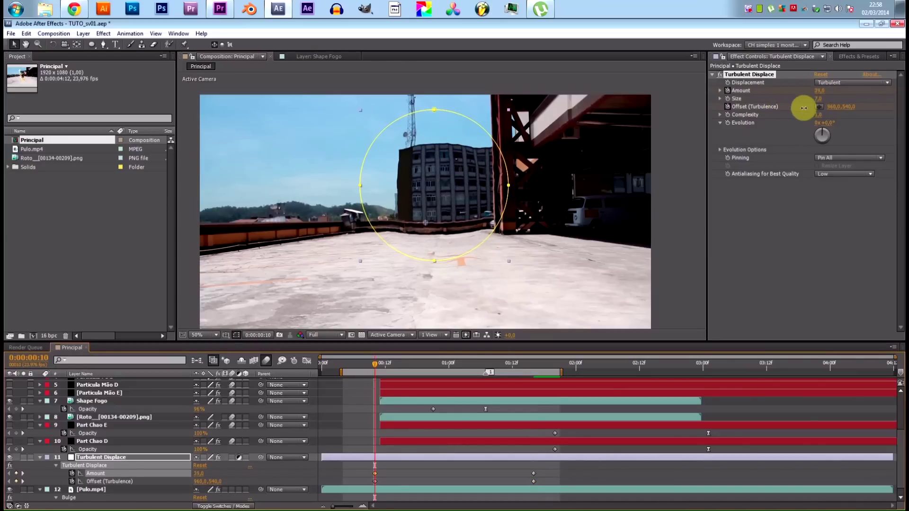
pyautogui.press('space')
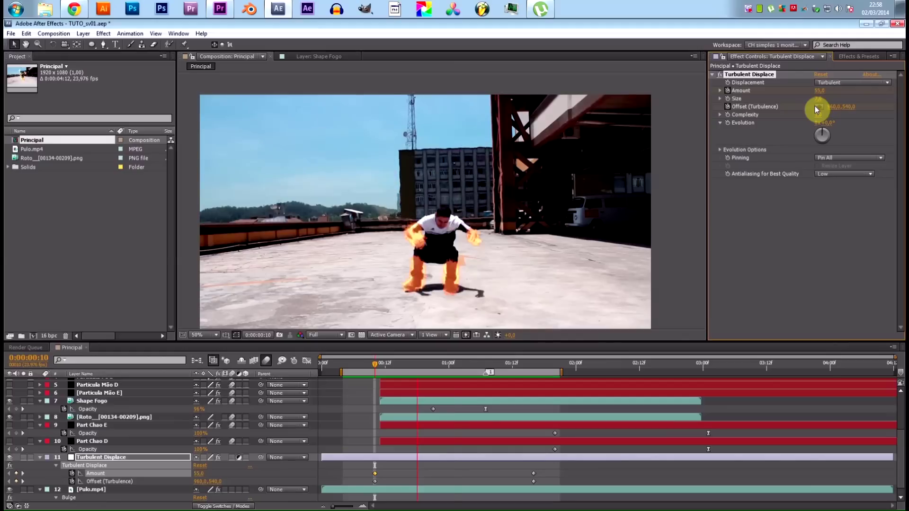
pyautogui.press('space')
pyautogui.click(806, 246)
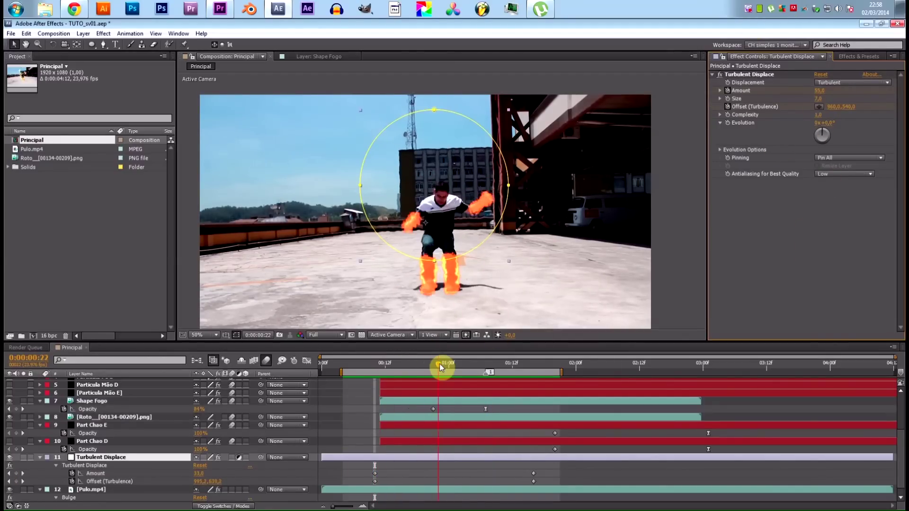
# Step: Set the Turbulent Displace effect's Complexity to 3
pyautogui.click(818, 114)
pyautogui.write('3')
pyautogui.press('Return')
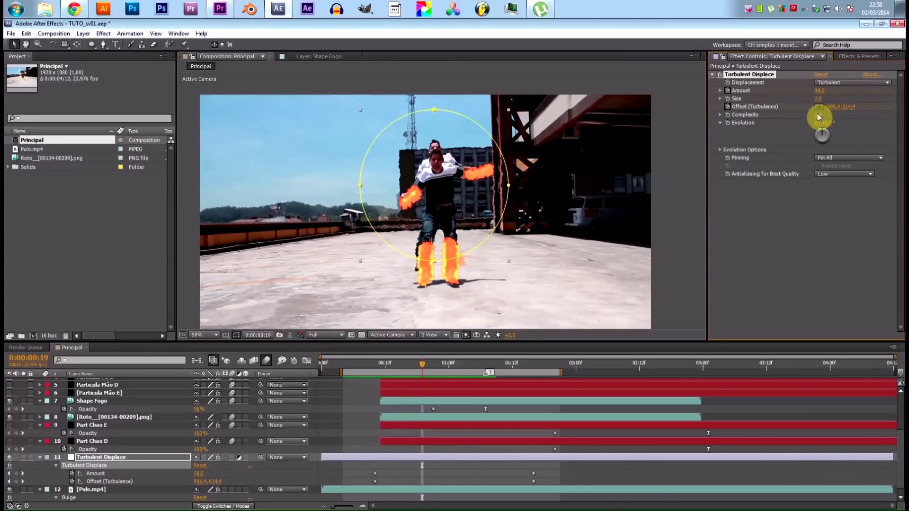
# Step: Add an Amount keyframe of 0 at 0:00:00:06 and preview the distortion building up
pyautogui.moveTo(376, 369); pyautogui.dragTo(354, 368)
pyautogui.click(822, 91)
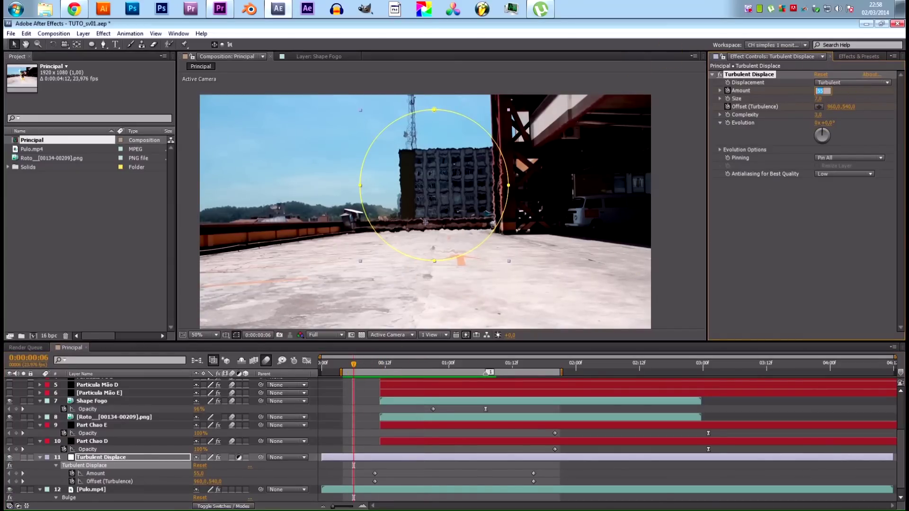
pyautogui.press('Return')
pyautogui.press('KP_0')
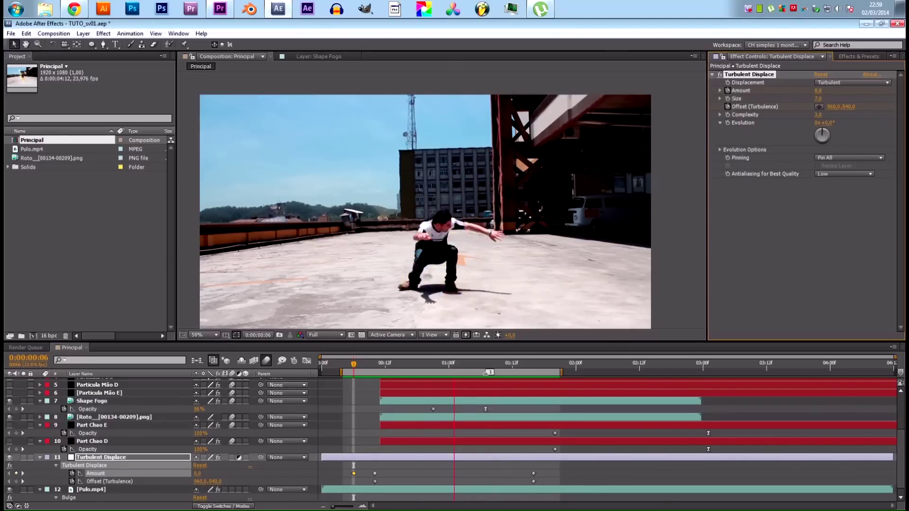
pyautogui.press('space')
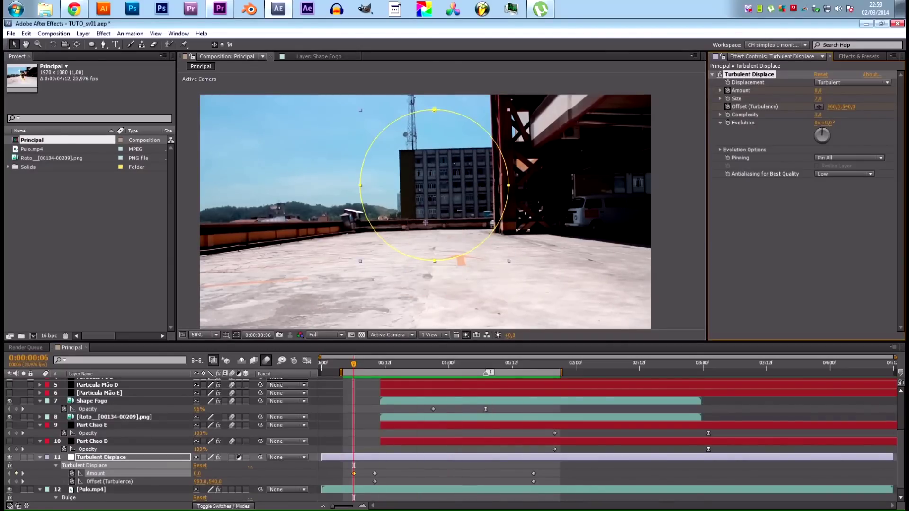
# Step: Collapse the expanded properties of all layers in the Principal timeline
pyautogui.moveTo(428, 192); pyautogui.dragTo(442, 172)
pyautogui.scroll(-1, 558, 191)
pyautogui.scroll(1, 556, 191)
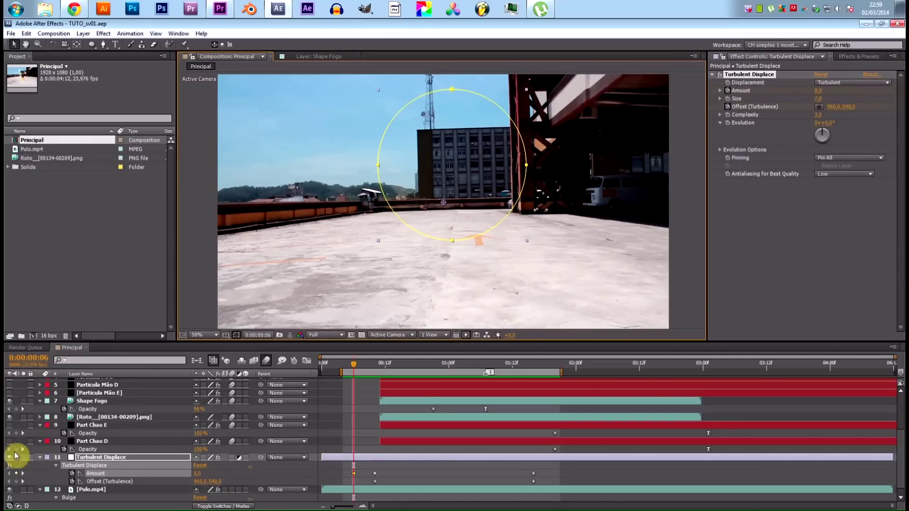
pyautogui.scroll(3, 26, 445)
pyautogui.click(40, 390)
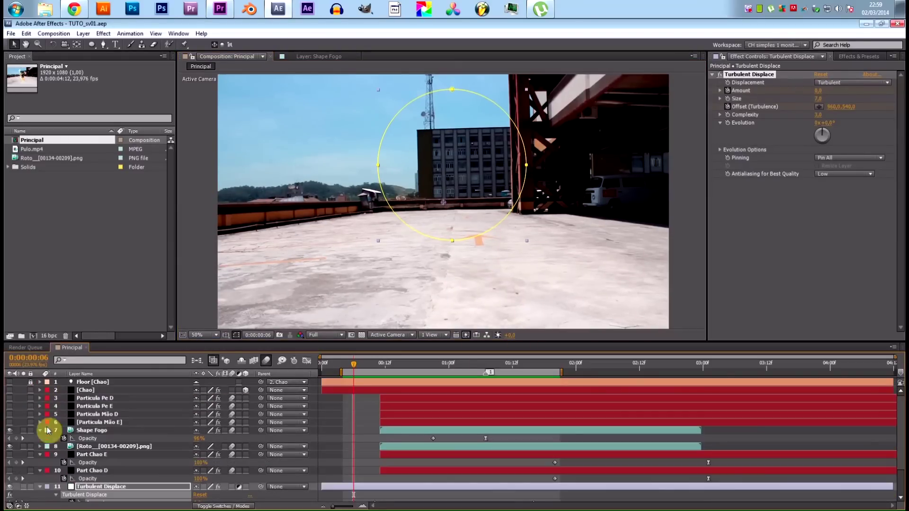
pyautogui.click(40, 432)
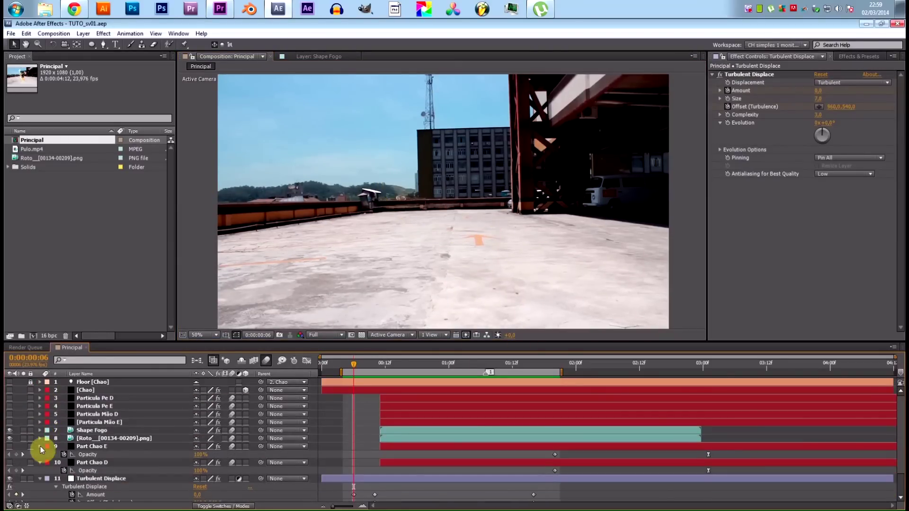
pyautogui.click(41, 447)
pyautogui.hotkey('ctrl', 'a')
pyautogui.press('u')
pyautogui.press('u')
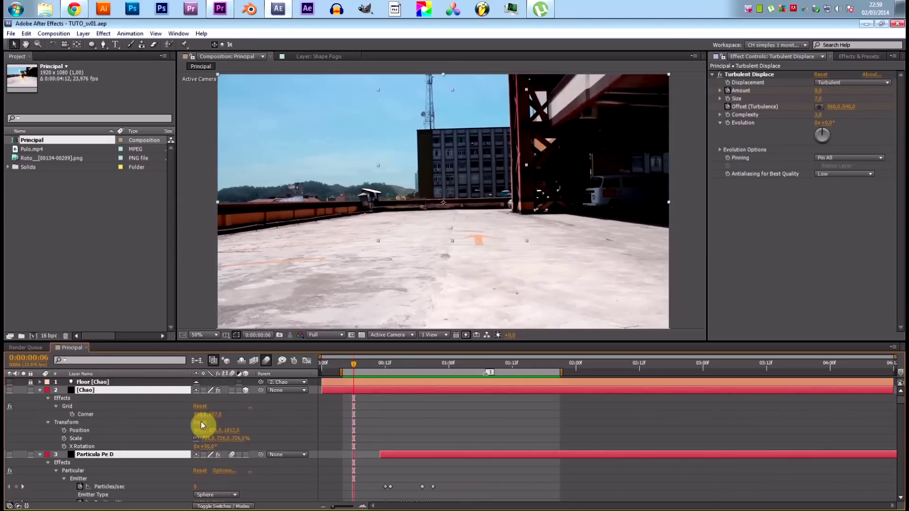
pyautogui.press('u')
pyautogui.click(341, 481)
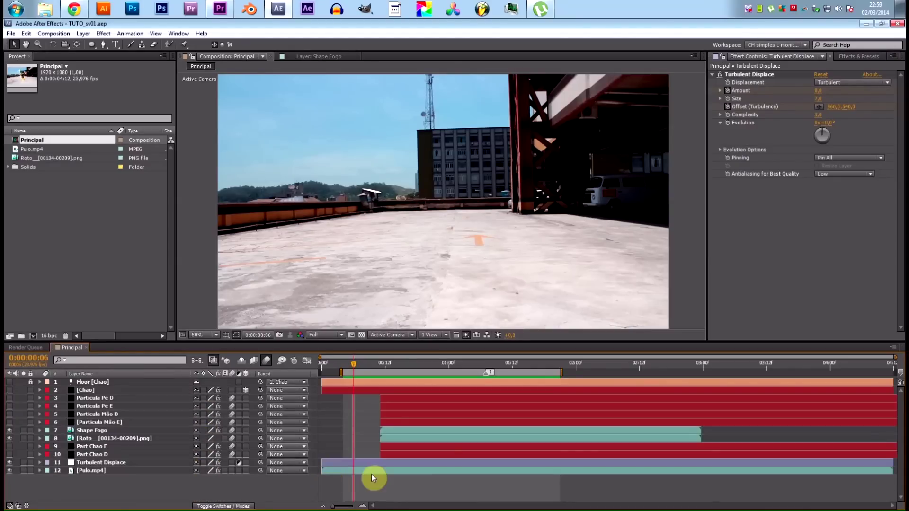
# Step: Make all the particle layers visible, keep the Chao grid layer hidden, and preview the full composition
pyautogui.moveTo(11, 389); pyautogui.dragTo(10, 454)
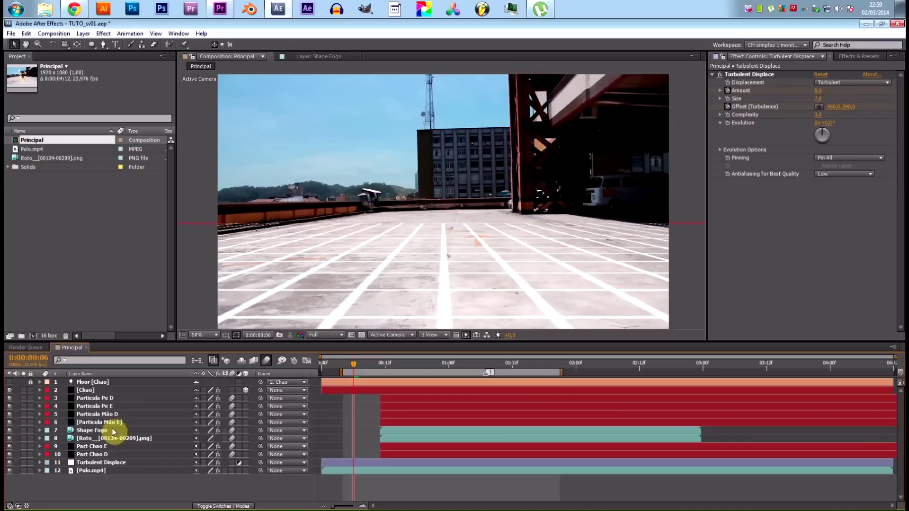
pyautogui.click(113, 391)
pyautogui.click(10, 391)
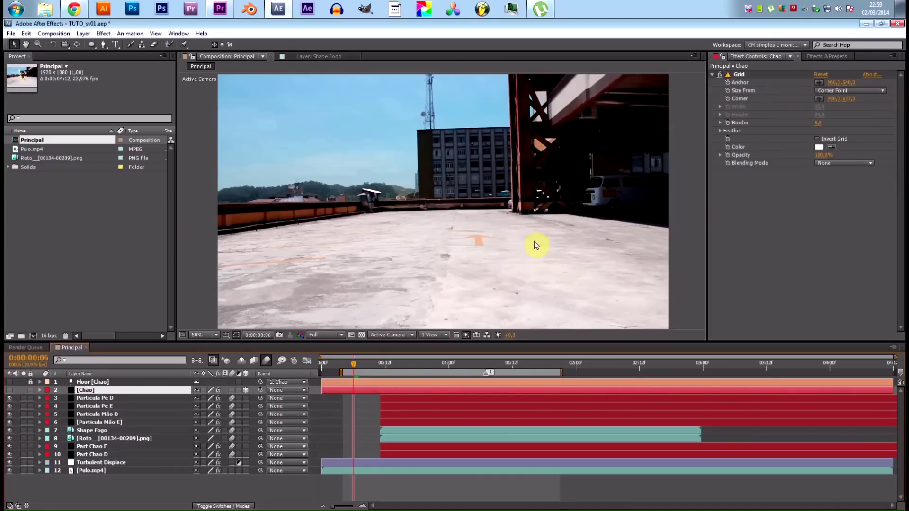
pyautogui.press('KP_0')
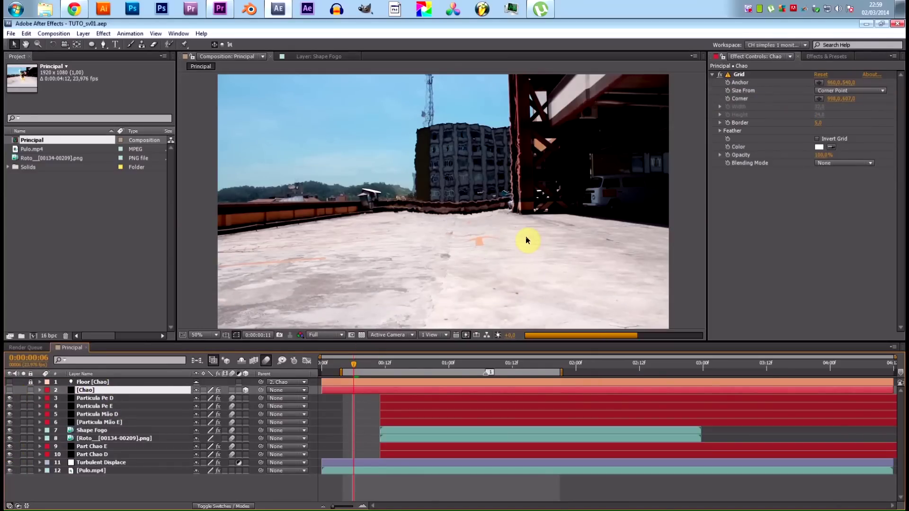
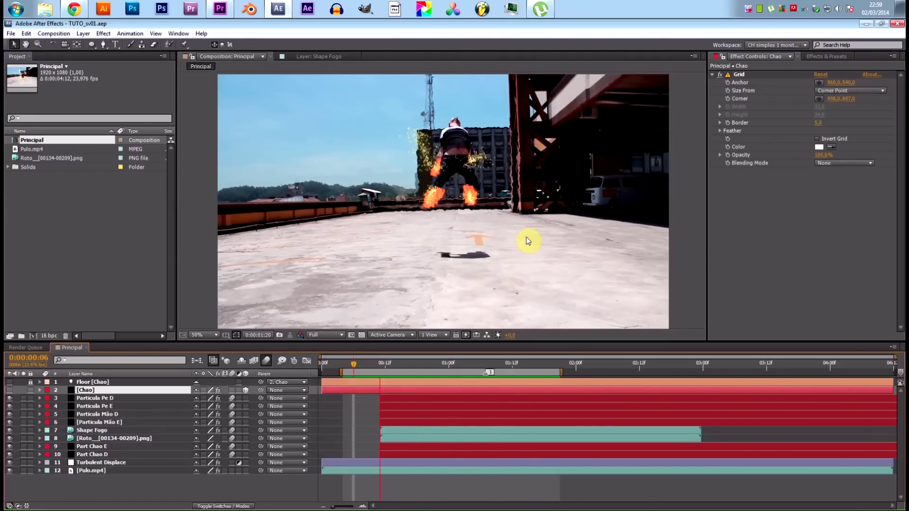
pyautogui.press('space')
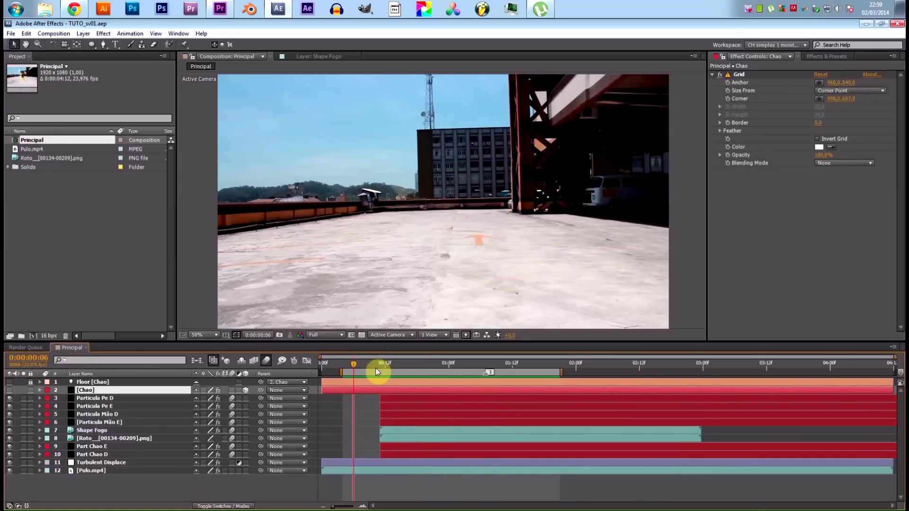
pyautogui.moveTo(371, 358); pyautogui.dragTo(492, 382)
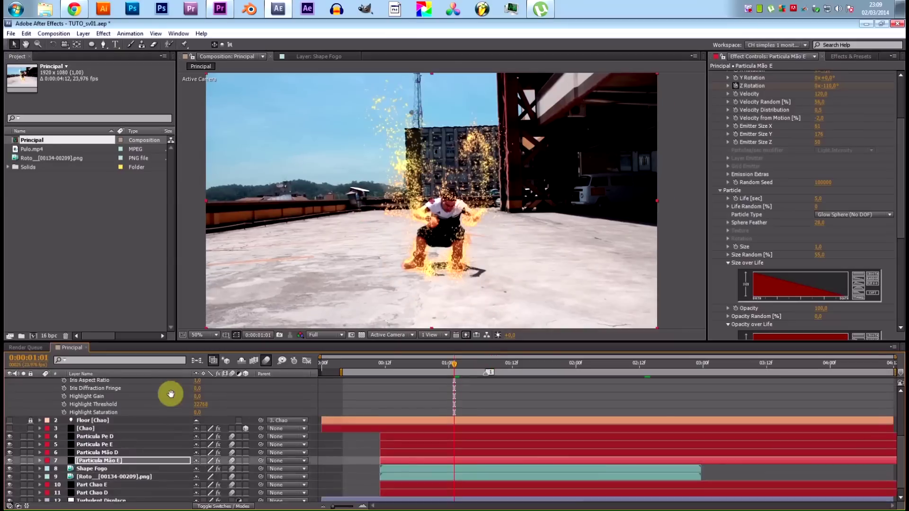
# Step: Delete the existing Camera 1 layer from the Principal timeline
pyautogui.scroll(3, 172, 392)
pyautogui.scroll(2, 142, 424)
pyautogui.click(132, 383)
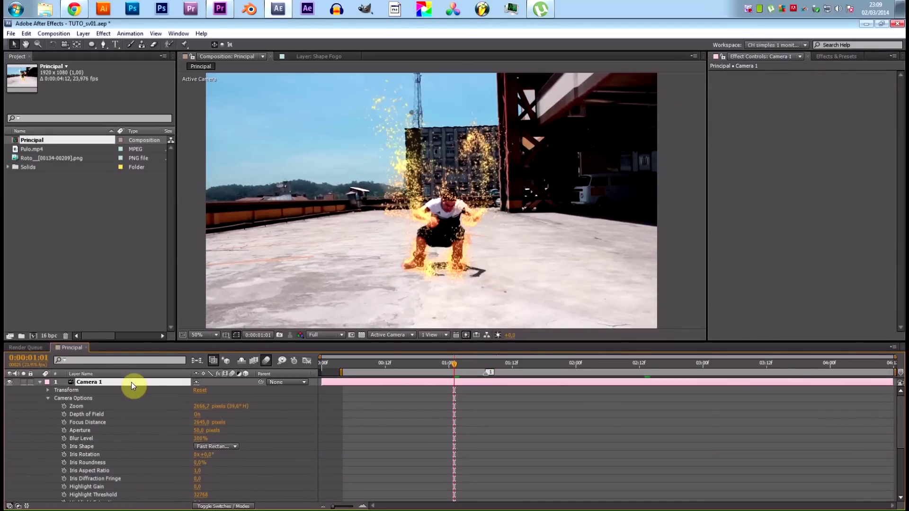
pyautogui.press('Delete')
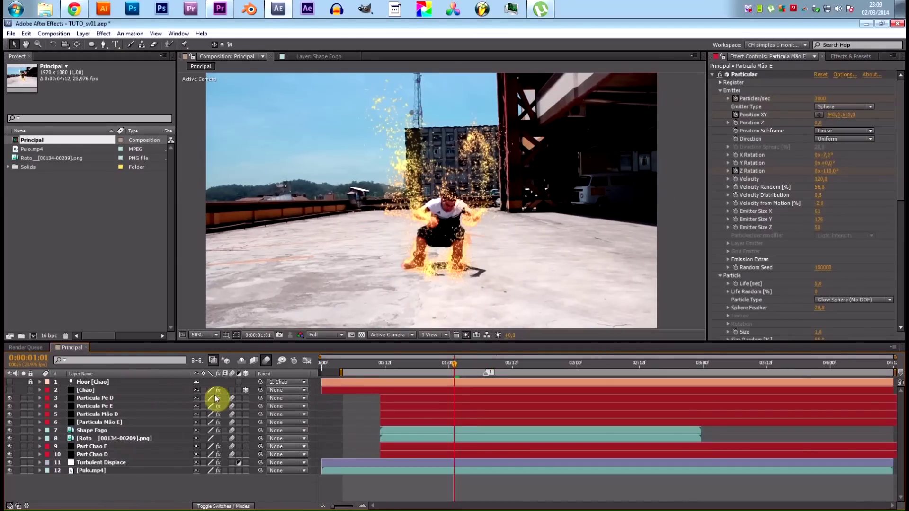
# Step: Create a new two-node camera with the 50mm preset in Principal
pyautogui.click(424, 362)
pyautogui.click(83, 33)
pyautogui.moveTo(119, 44)
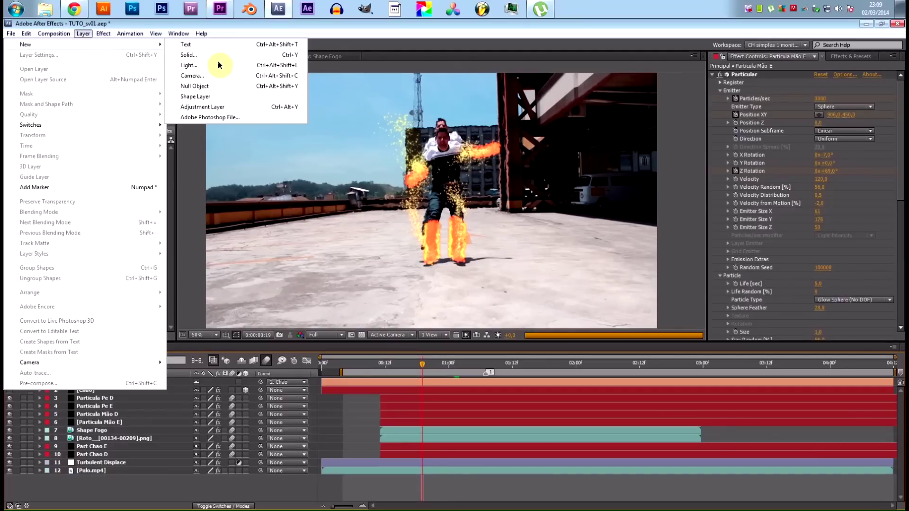
pyautogui.click(217, 75)
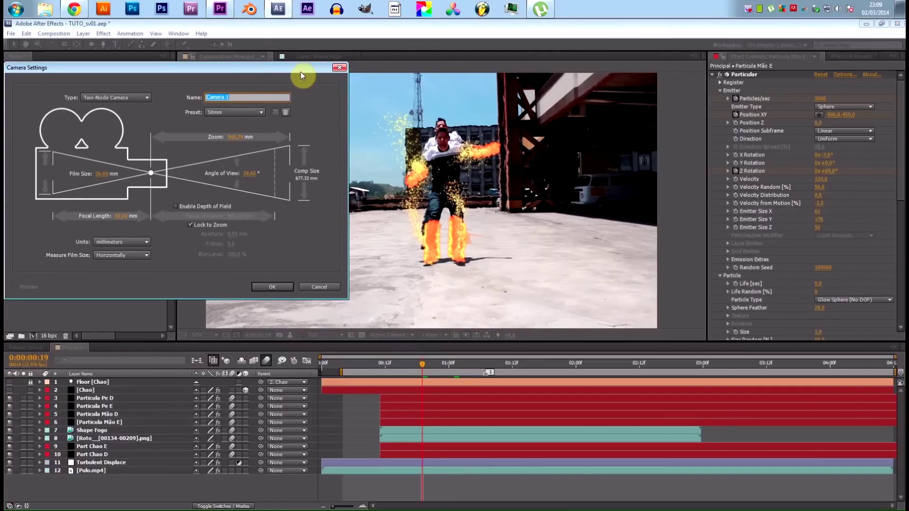
pyautogui.moveTo(300, 72); pyautogui.dragTo(501, 88)
pyautogui.click(449, 127)
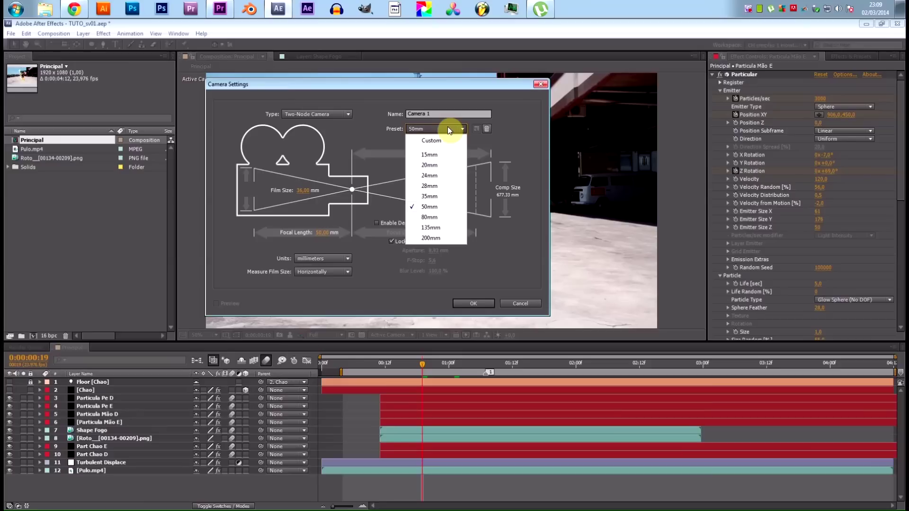
pyautogui.click(441, 206)
pyautogui.click(474, 304)
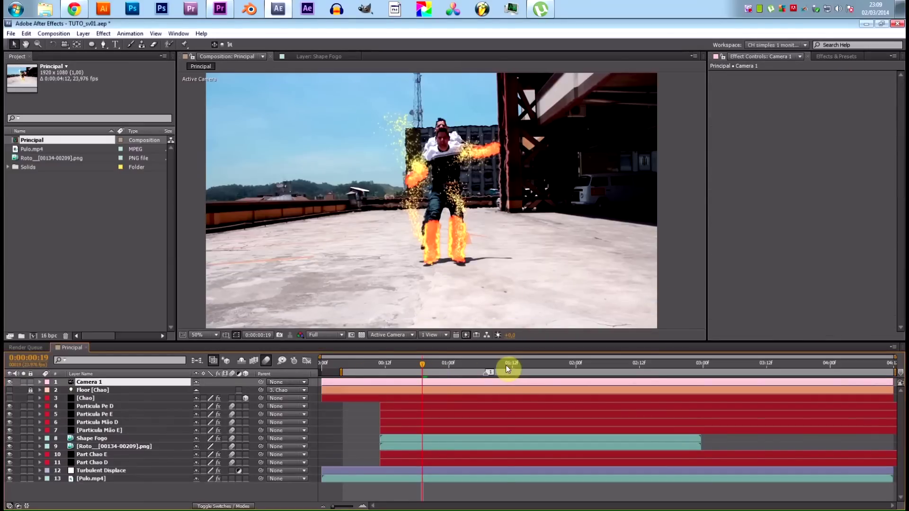
# Step: Go to 0:00:02:12 and turn on Depth of Field in the new camera's Camera Options
pyautogui.moveTo(544, 366); pyautogui.dragTo(639, 362)
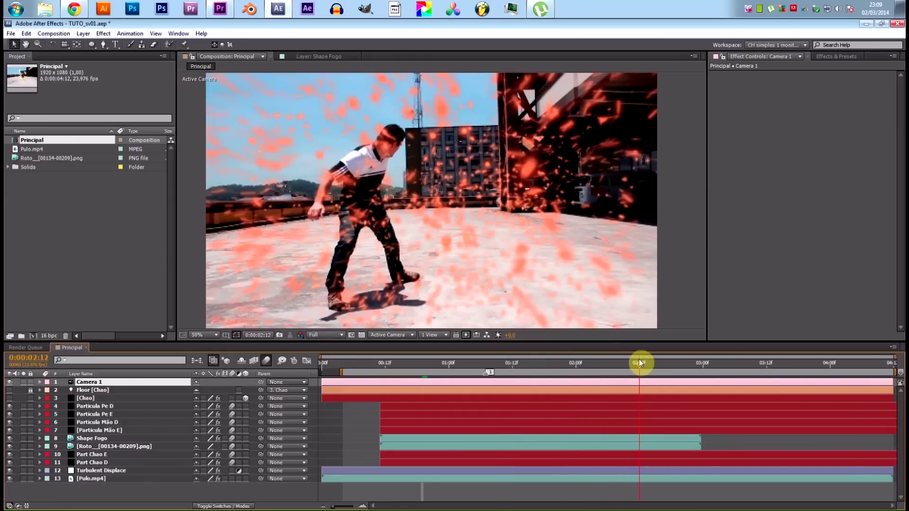
pyautogui.click(39, 382)
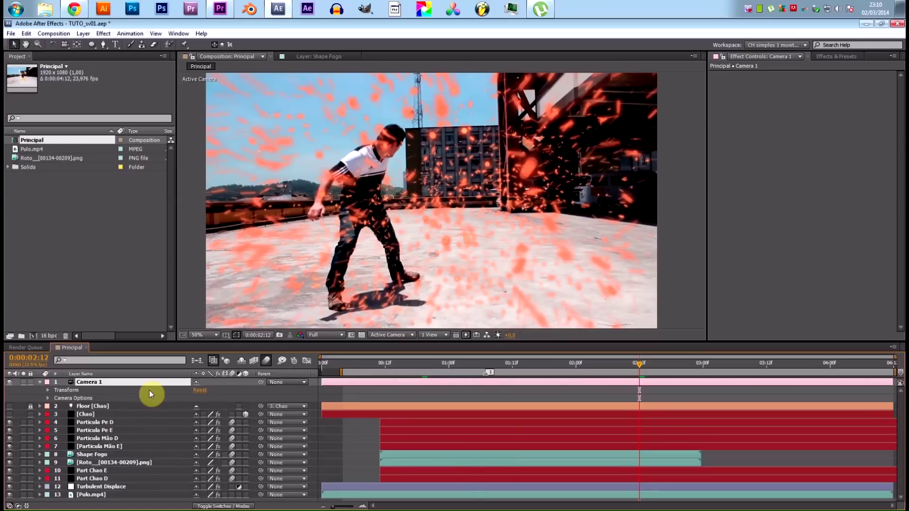
pyautogui.click(47, 396)
pyautogui.click(48, 397)
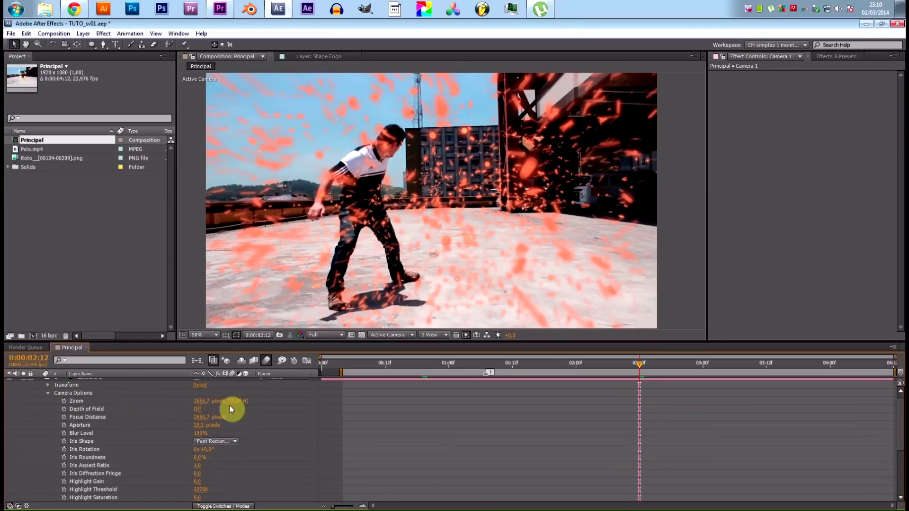
pyautogui.click(195, 410)
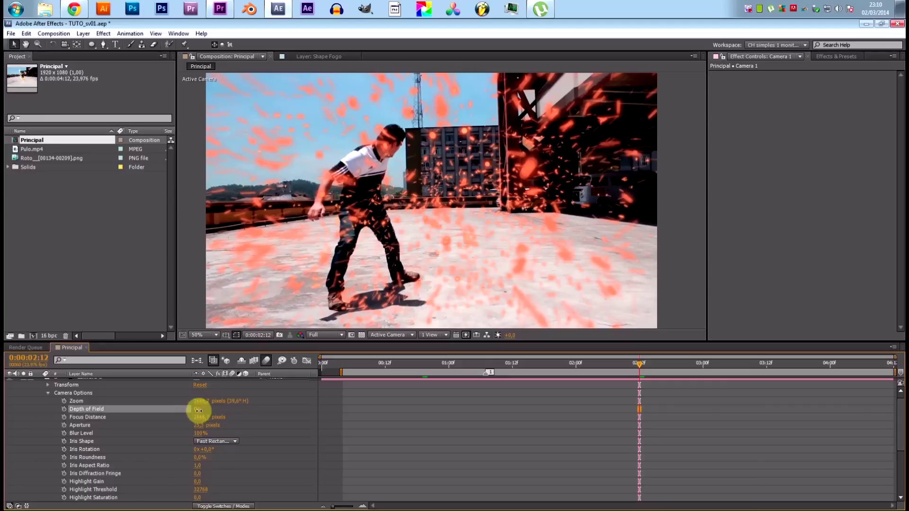
# Step: Change the Particular Particle Type on the Particula Mão E layer to Sphere
pyautogui.scroll(-4, 254, 422)
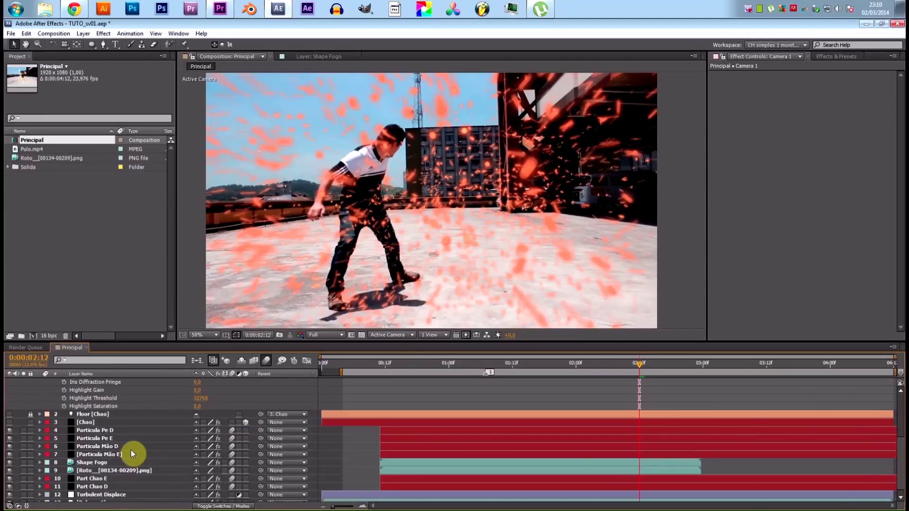
pyautogui.click(131, 449)
pyautogui.click(137, 454)
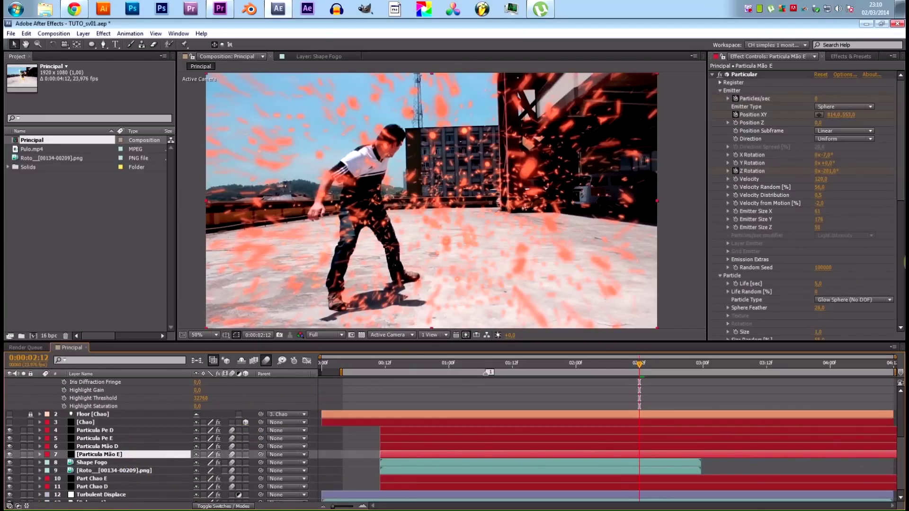
pyautogui.scroll(-2, 903, 172)
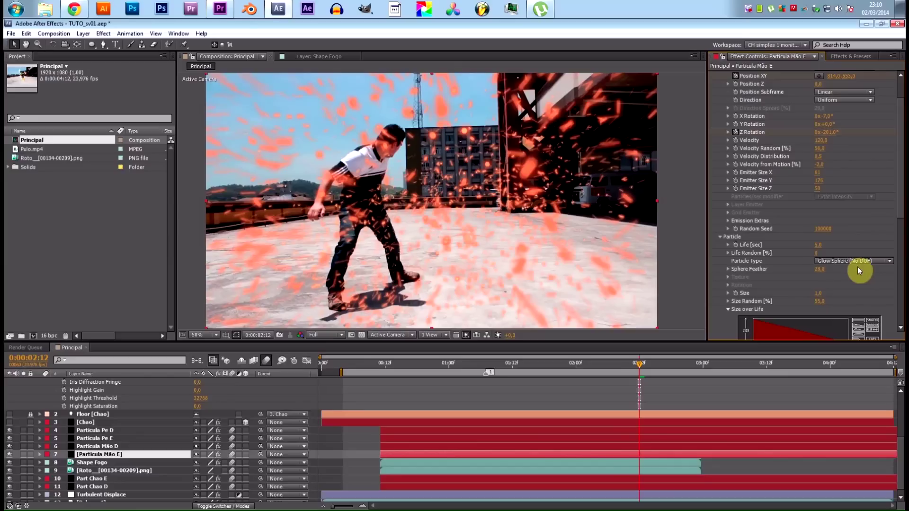
pyautogui.click(869, 263)
pyautogui.click(844, 271)
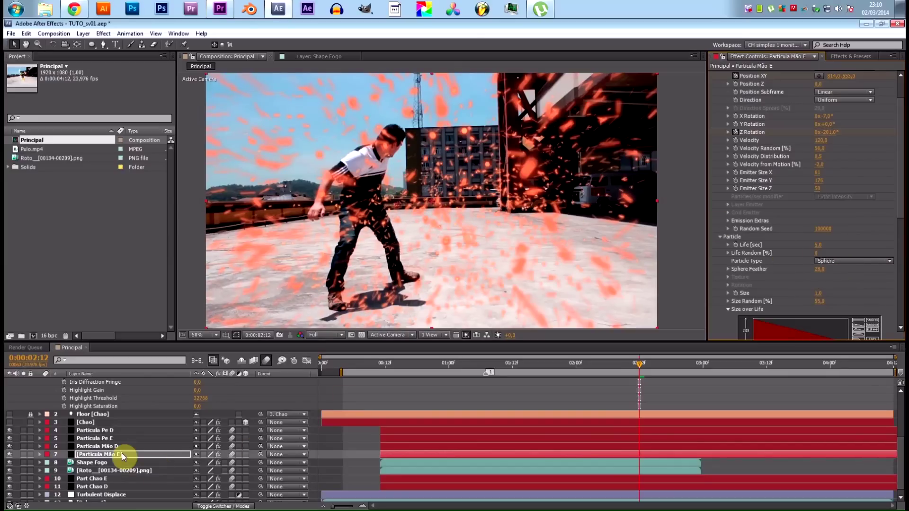
# Step: Change the Particular Particle Type on the Particula Mão D layer to Sphere
pyautogui.click(341, 447)
pyautogui.click(864, 301)
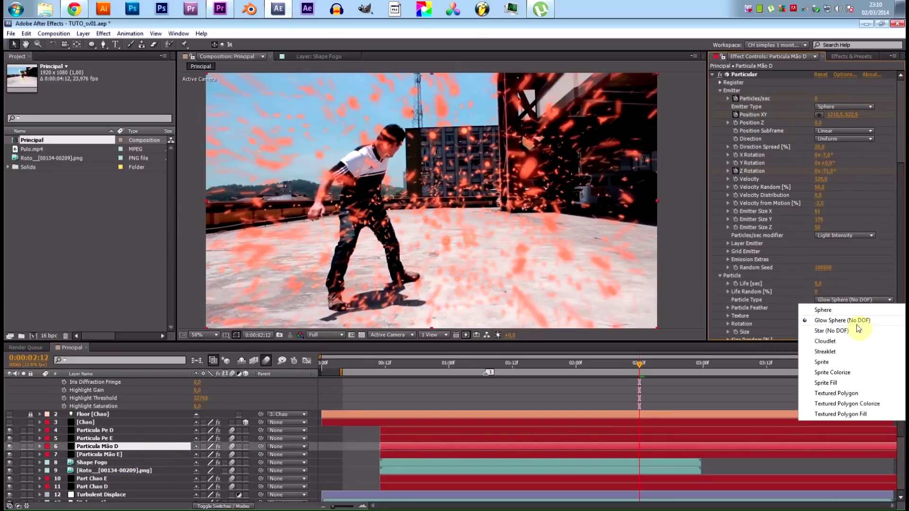
pyautogui.click(867, 311)
pyautogui.press('Return')
# Step: Change the Particular Particle Type on the Particula Pe E layer to Sphere
pyautogui.click(103, 439)
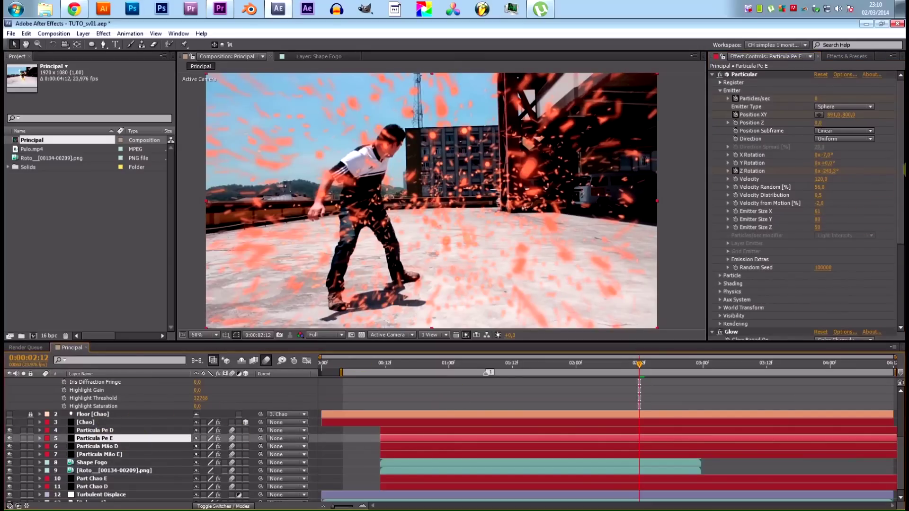
pyautogui.moveTo(901, 187)
pyautogui.mouseDown()
pyautogui.moveTo(889, 264)
pyautogui.moveTo(903, 171)
pyautogui.mouseUp()
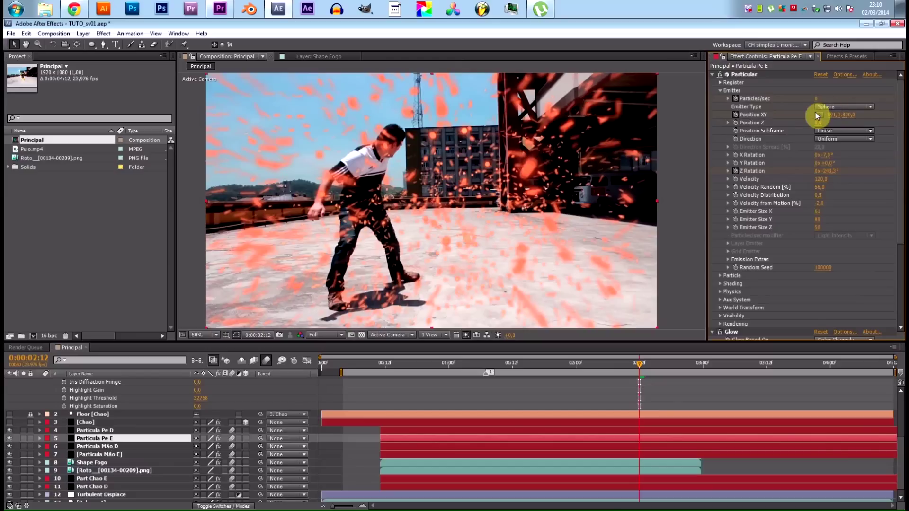
pyautogui.click(721, 276)
pyautogui.scroll(-4, 794, 279)
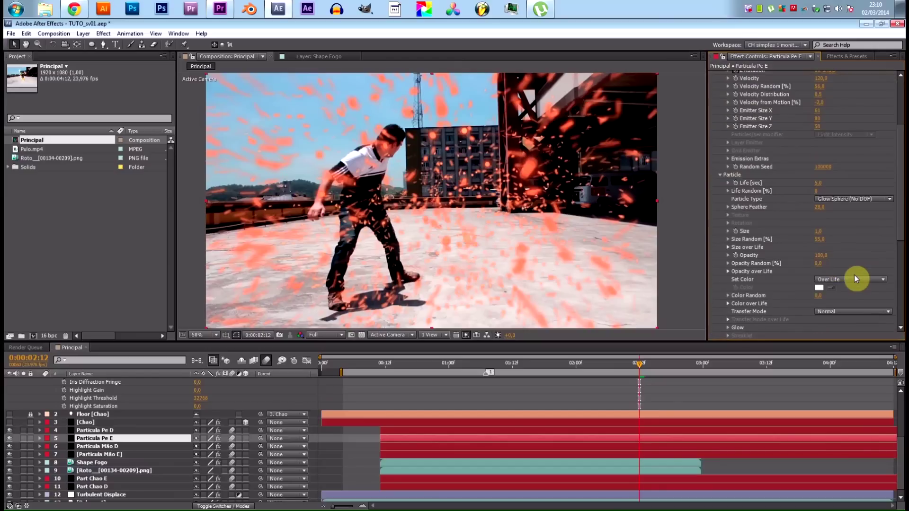
pyautogui.click(863, 203)
pyautogui.click(853, 212)
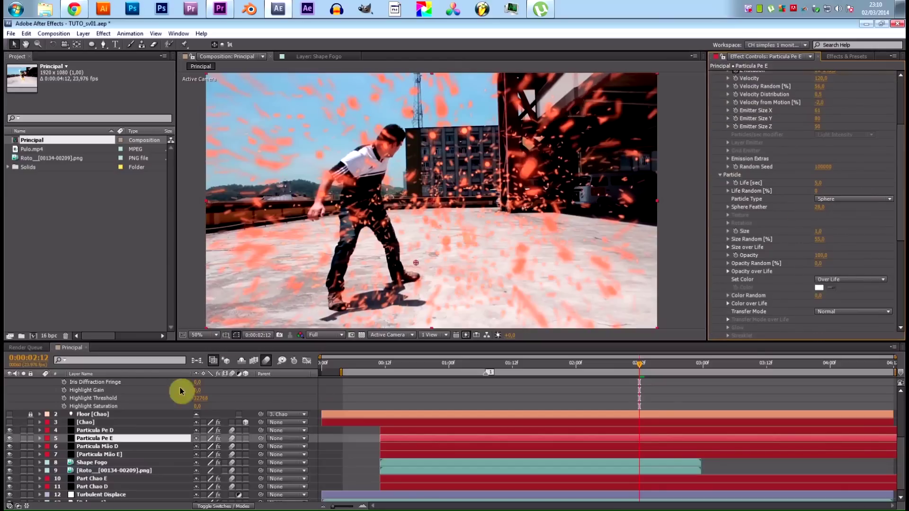
# Step: Change the Particular Particle Type on the Particula Pe D layer to Sphere
pyautogui.click(102, 430)
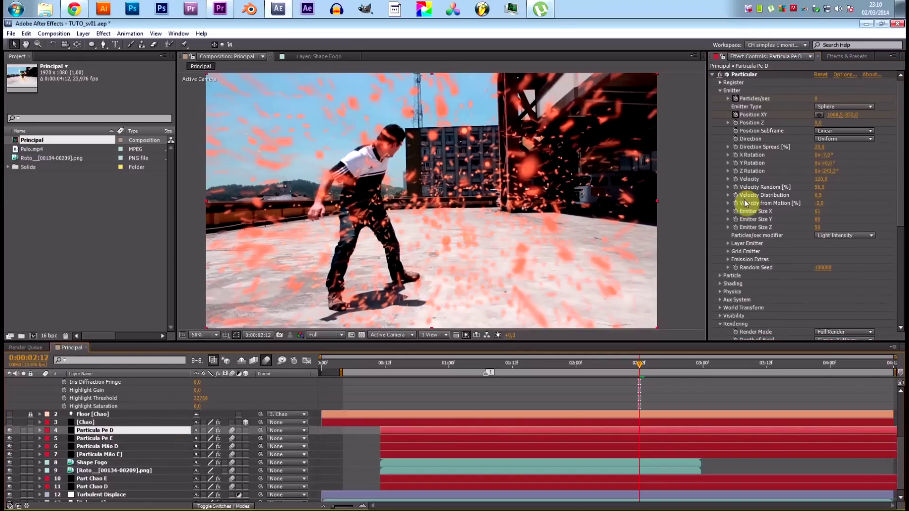
pyautogui.click(720, 275)
pyautogui.scroll(-4, 758, 284)
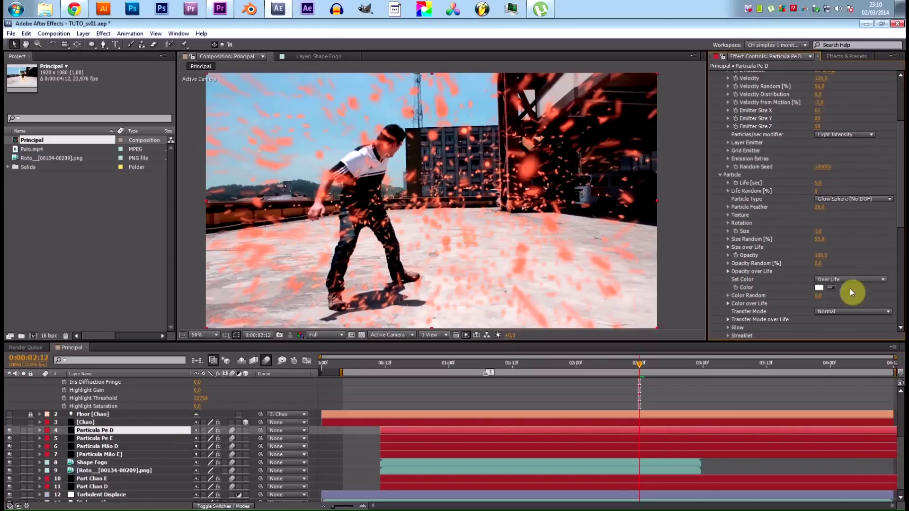
pyautogui.click(865, 200)
pyautogui.click(853, 210)
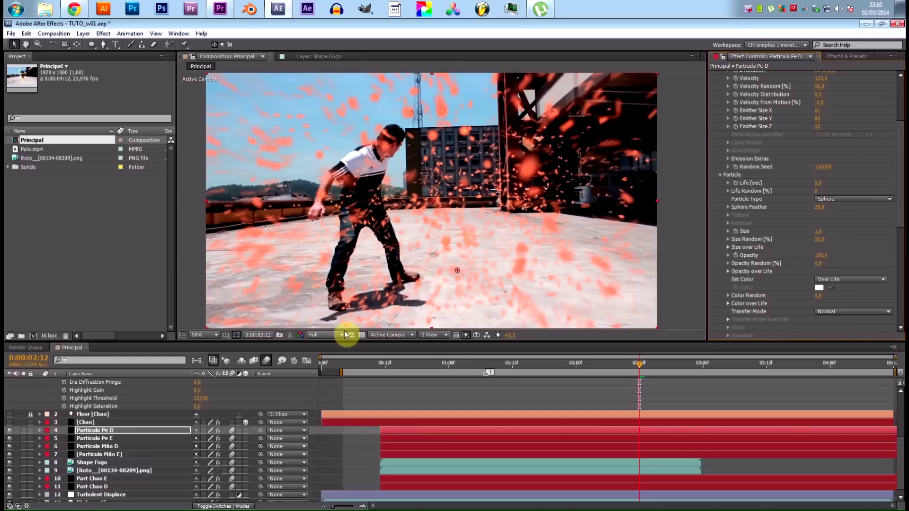
# Step: Set the Aperture of Camera 1 to 50 pixels to strengthen the particle blur
pyautogui.scroll(4, 131, 406)
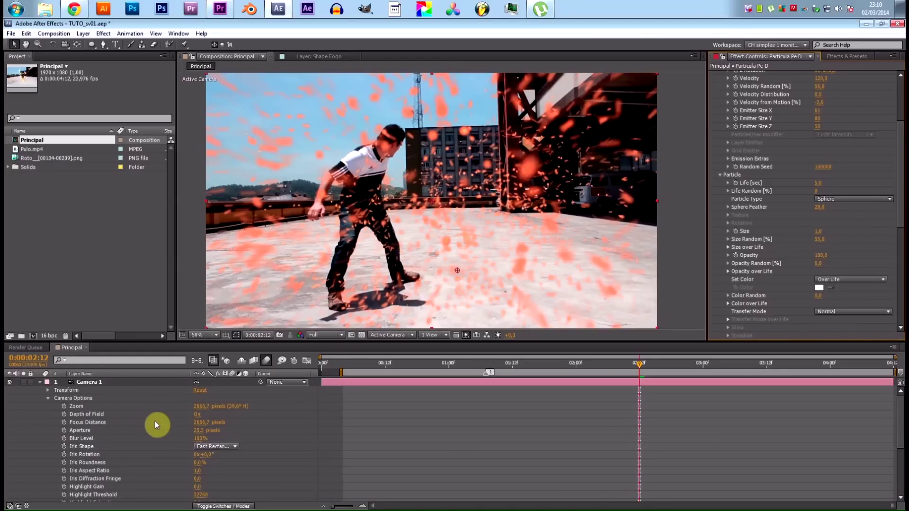
pyautogui.moveTo(209, 431); pyautogui.dragTo(199, 431)
pyautogui.click(199, 432)
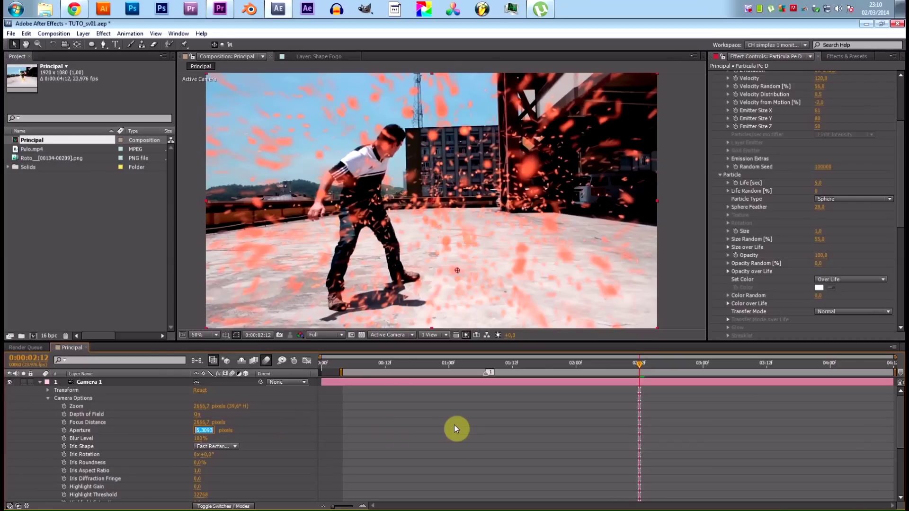
pyautogui.write('50')
pyautogui.press('Return')
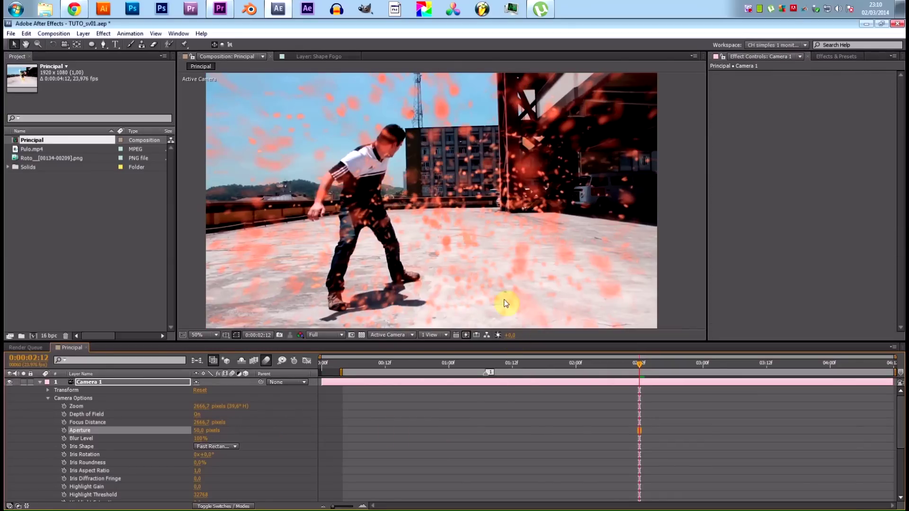
# Step: Examine the particles' depth-of-field blur at 0:00:02:17 and collapse the Camera 1 properties
pyautogui.moveTo(639, 364); pyautogui.dragTo(665, 372)
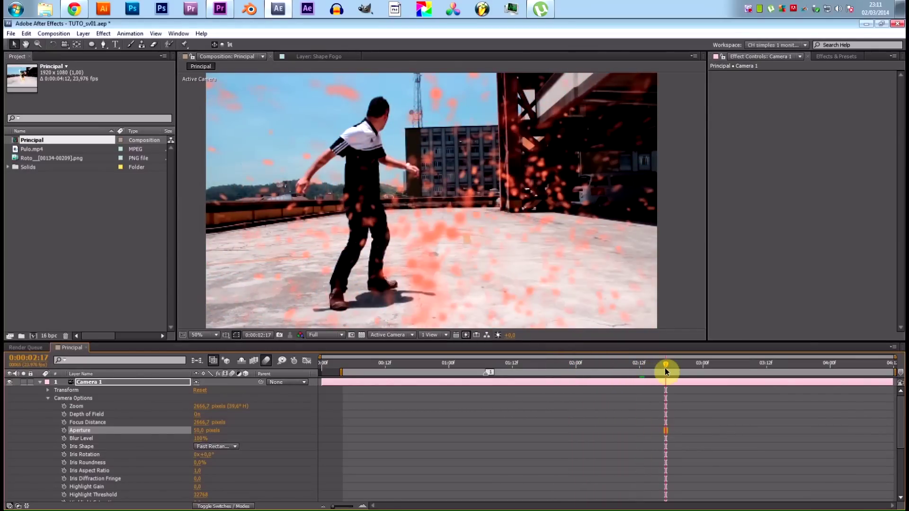
pyautogui.scroll(-3, 653, 270)
pyautogui.scroll(3, 549, 238)
pyautogui.moveTo(543, 234); pyautogui.dragTo(530, 229)
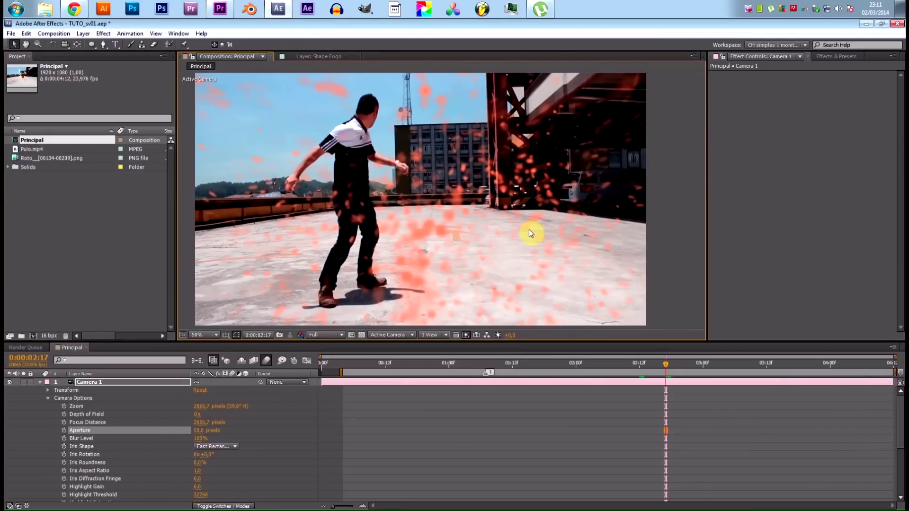
pyautogui.press('Return')
pyautogui.scroll(-5, 114, 405)
pyautogui.scroll(5, 99, 406)
pyautogui.click(39, 383)
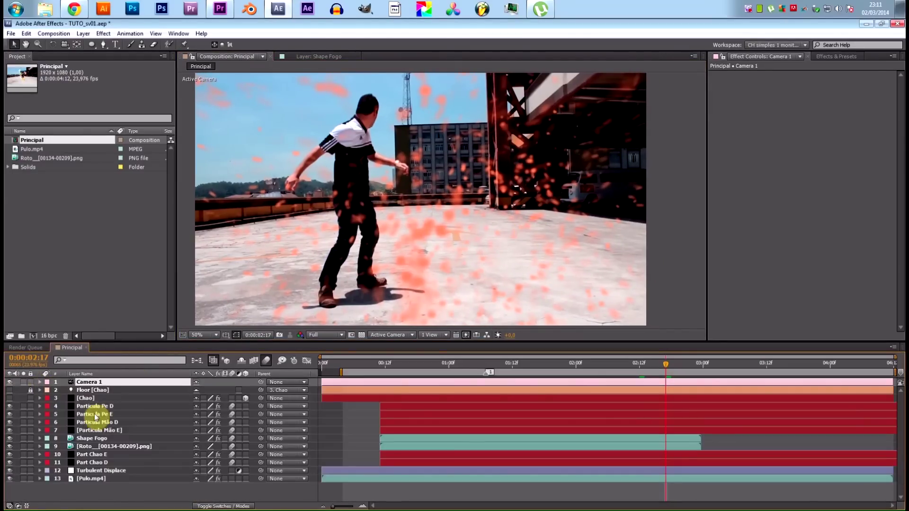
# Step: Set Wind Z to -500 in the Air physics of Particular on the Particula Mão E layer
pyautogui.click(111, 431)
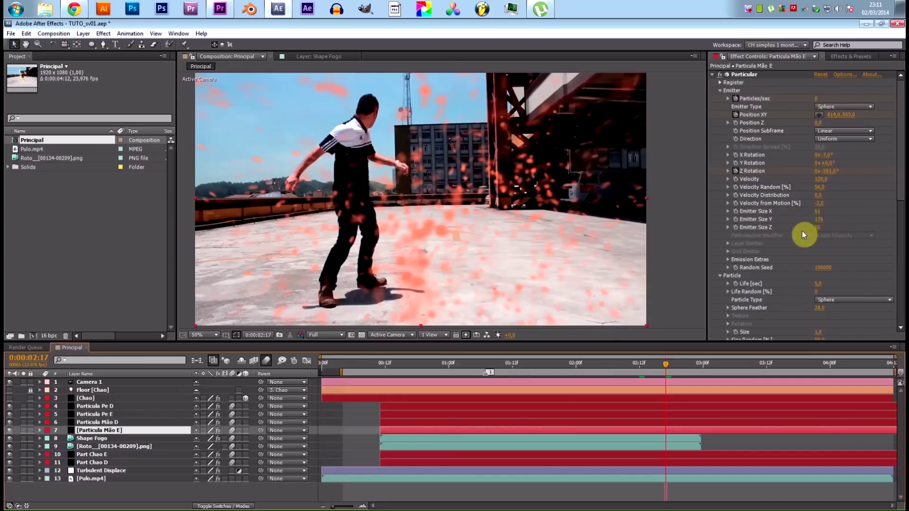
pyautogui.scroll(-10, 758, 237)
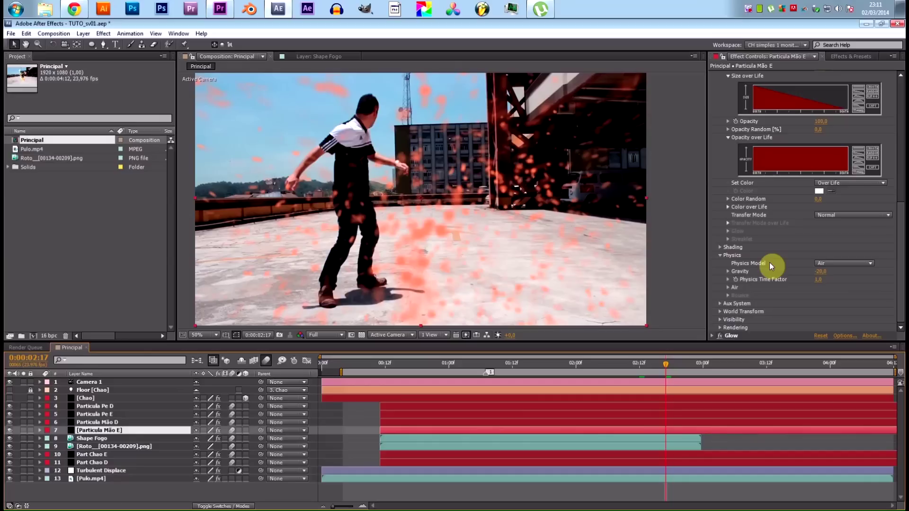
pyautogui.click(728, 287)
pyautogui.scroll(-5, 755, 300)
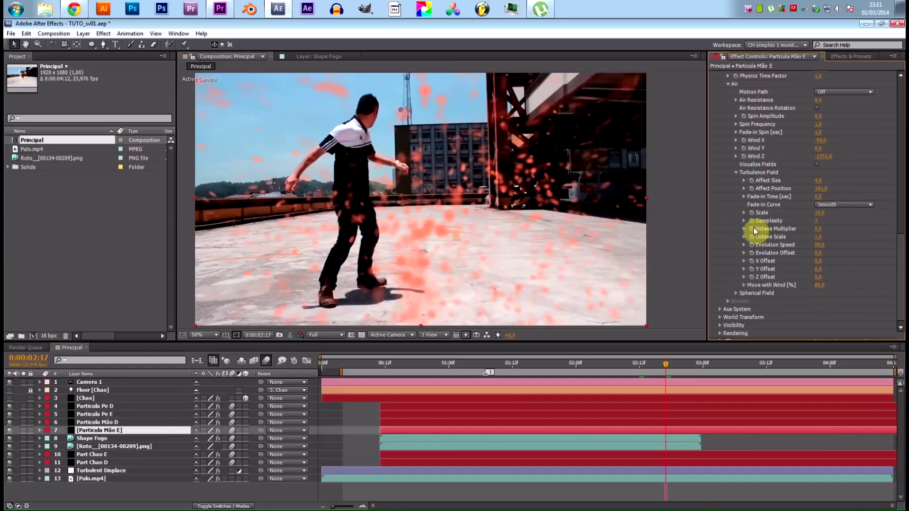
pyautogui.click(827, 157)
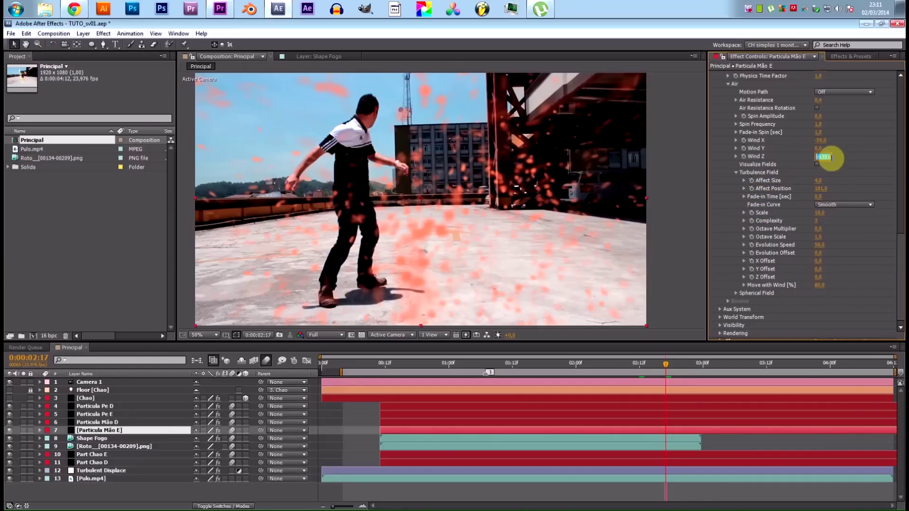
pyautogui.write('-500')
pyautogui.click(893, 172)
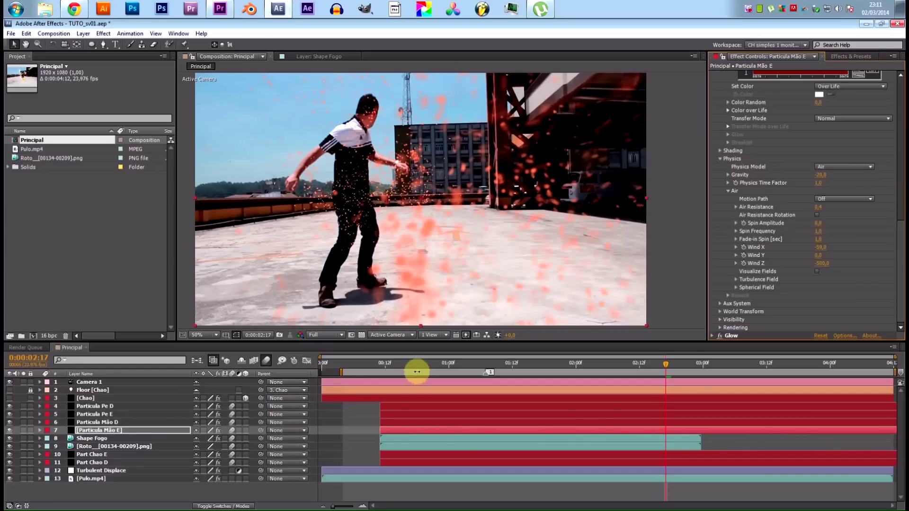
# Step: Move to 0:00:02:00 and set Particular's Wind Z to -800 on the Particula Mão E layer
pyautogui.moveTo(516, 373); pyautogui.dragTo(575, 385)
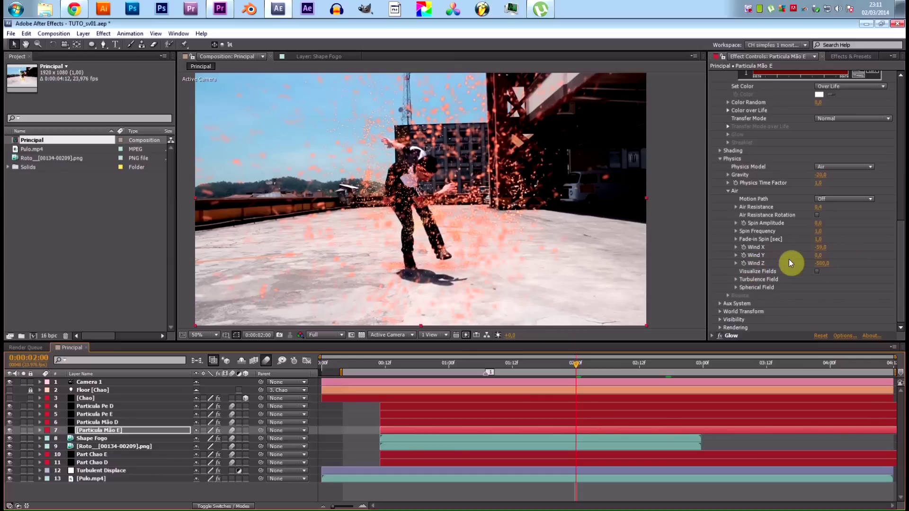
pyautogui.click(824, 263)
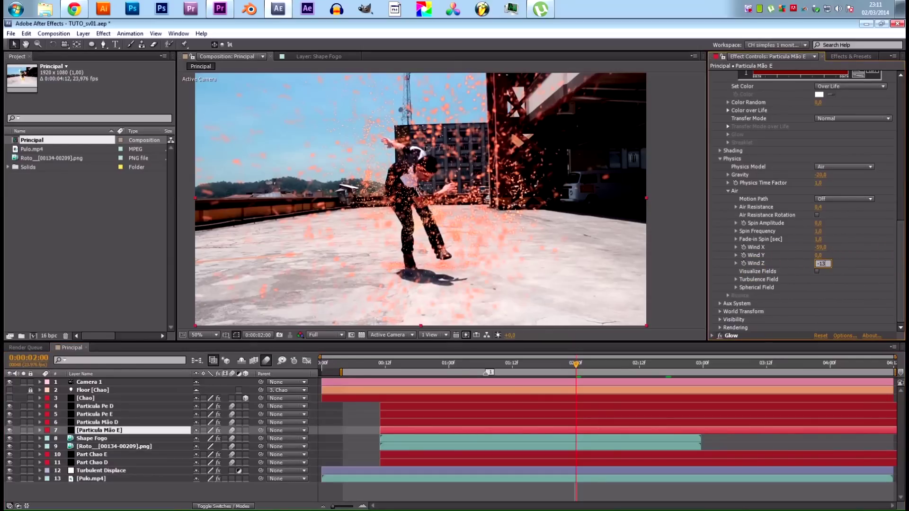
pyautogui.press('Return')
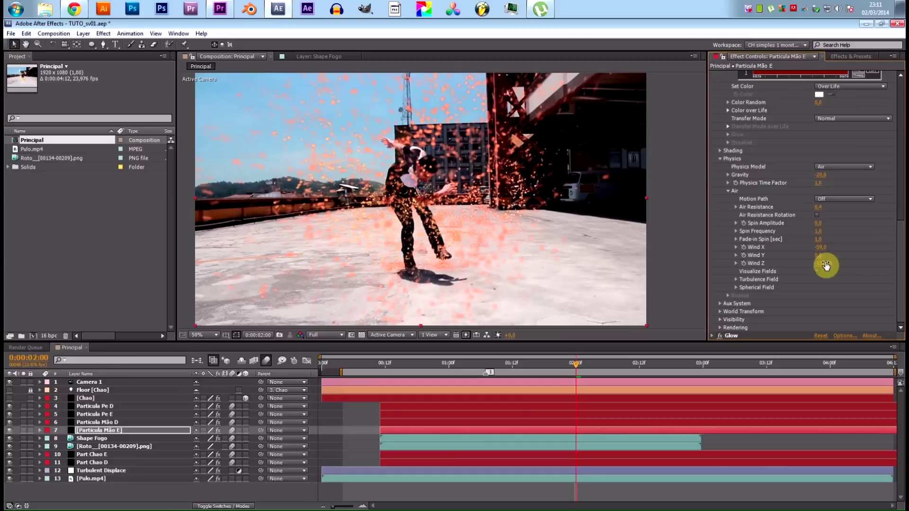
pyautogui.write('-800,0')
# Step: Set Wind Z to -800 in Particular's Air physics on the Particula Mão D layer
pyautogui.click(114, 421)
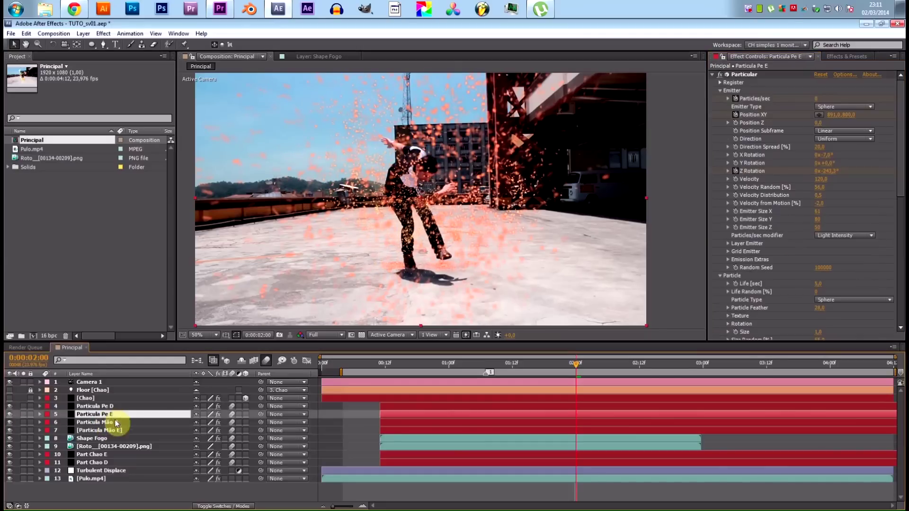
pyautogui.scroll(-2, 847, 261)
pyautogui.scroll(-6, 848, 260)
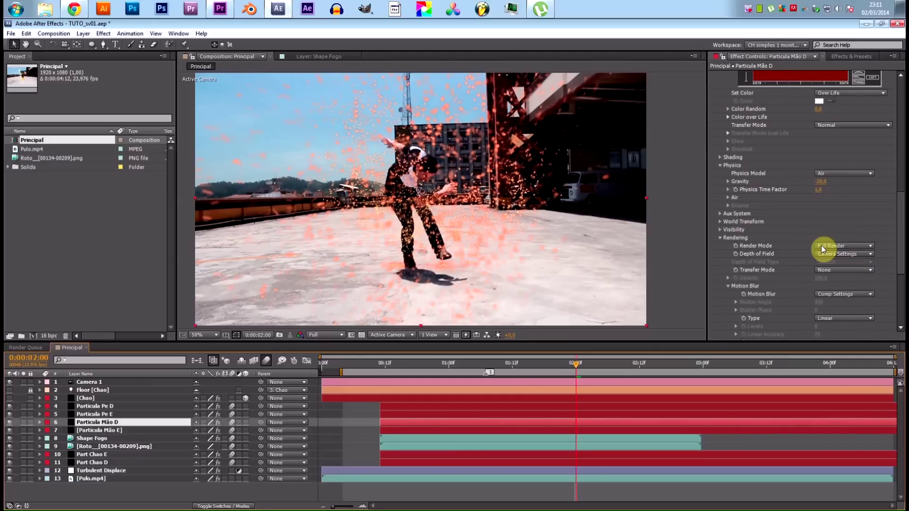
pyautogui.click(729, 198)
pyautogui.scroll(-3, 765, 241)
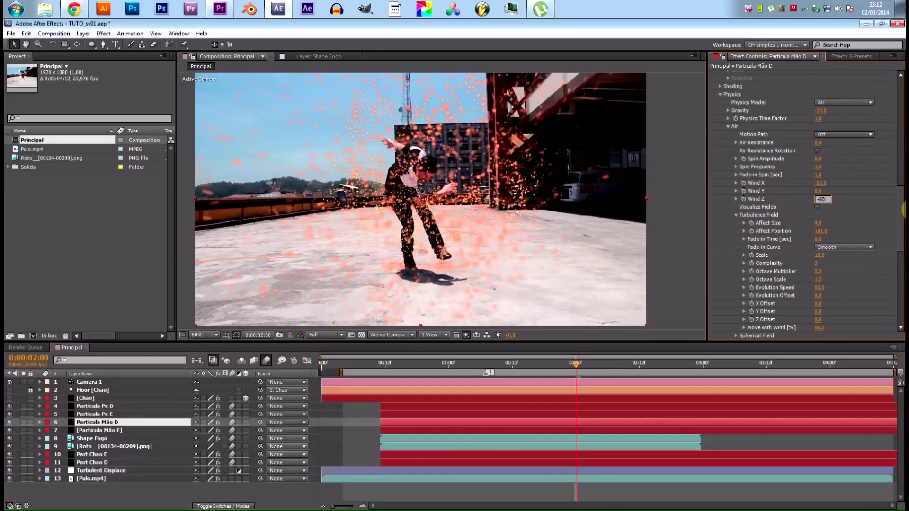
pyautogui.press('Return')
# Step: Set Wind Z to -800 in Particular's Air physics on the Particula Pe E layer
pyautogui.click(129, 407)
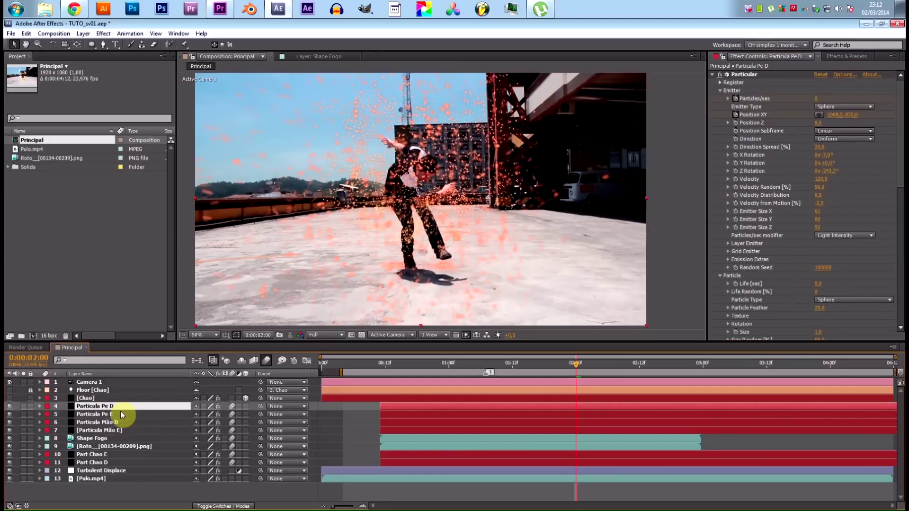
pyautogui.click(120, 413)
pyautogui.scroll(-8, 848, 214)
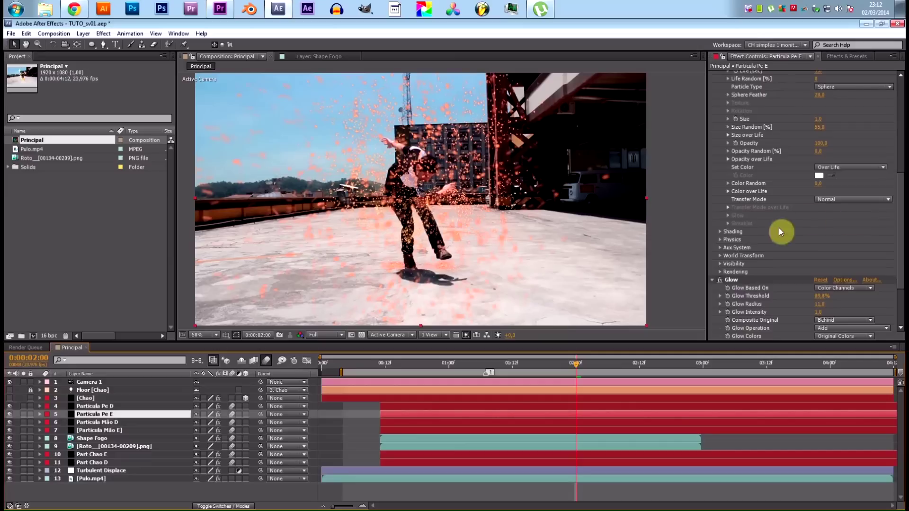
pyautogui.click(721, 240)
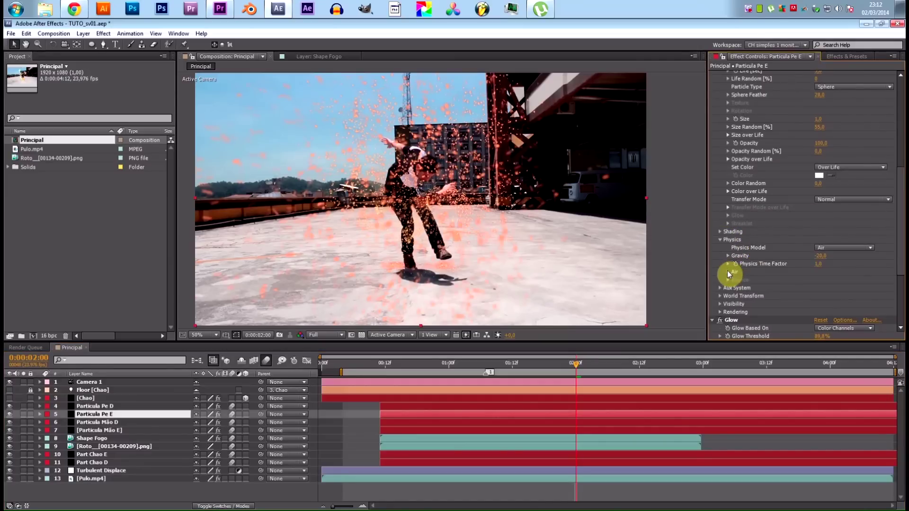
pyautogui.click(729, 272)
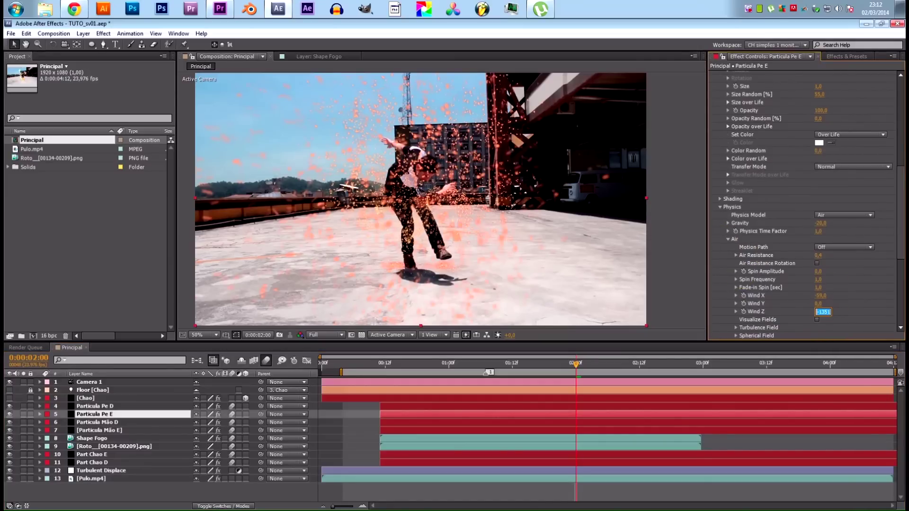
pyautogui.press('Return')
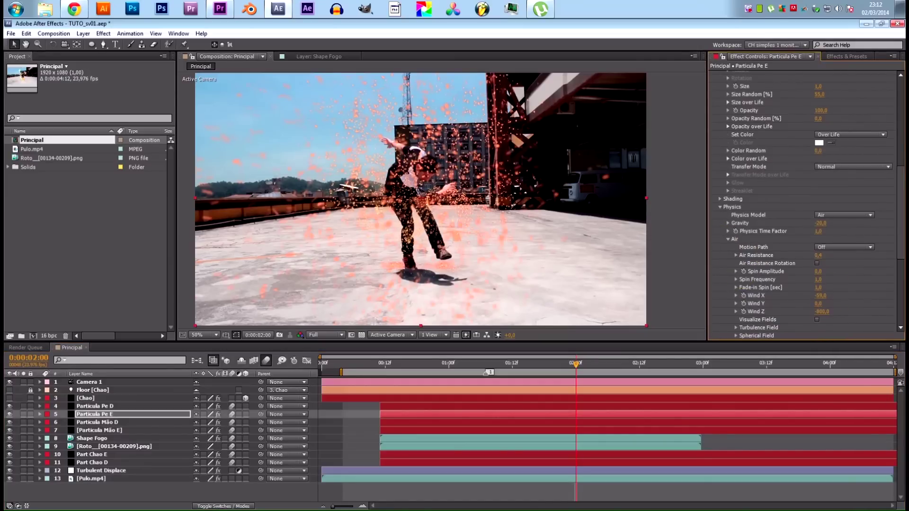
# Step: Set Wind Z to -800 in Particular's Air physics on the Particula Pe D layer
pyautogui.click(91, 406)
pyautogui.scroll(-10, 882, 186)
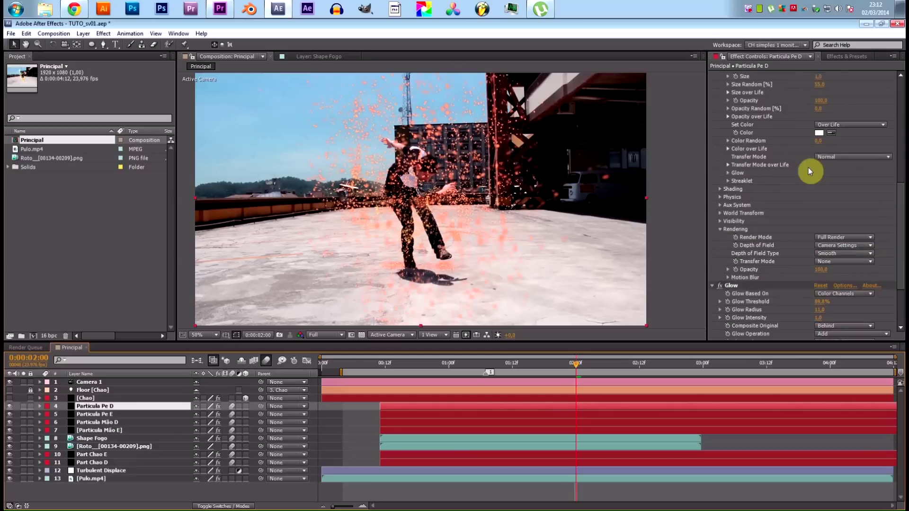
pyautogui.click(720, 198)
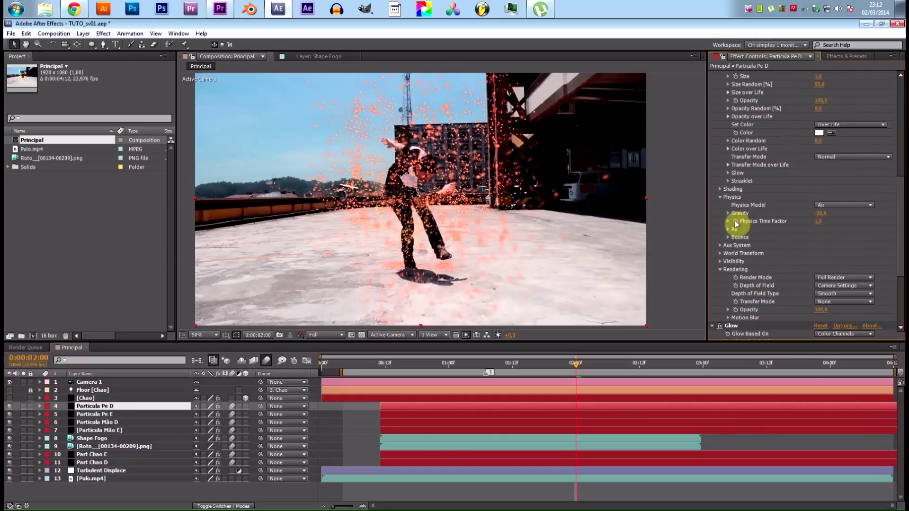
pyautogui.click(728, 230)
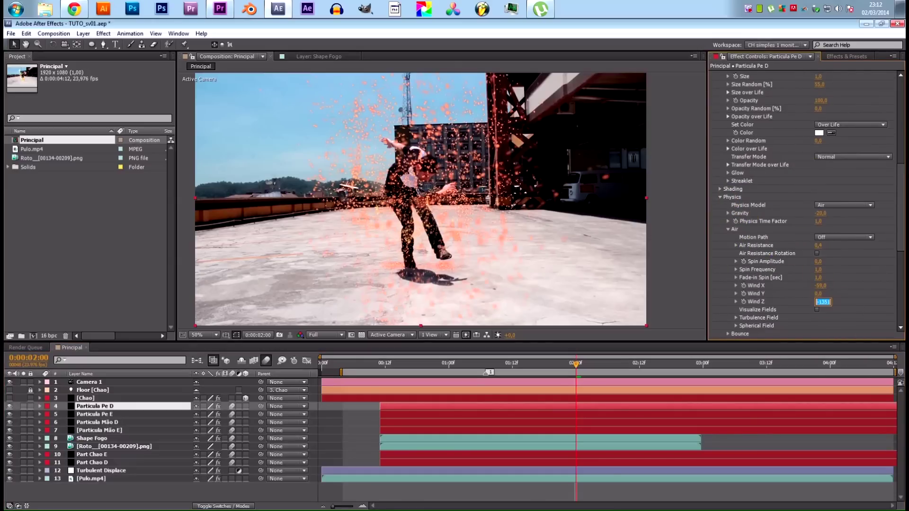
pyautogui.write('-800')
pyautogui.press('Return')
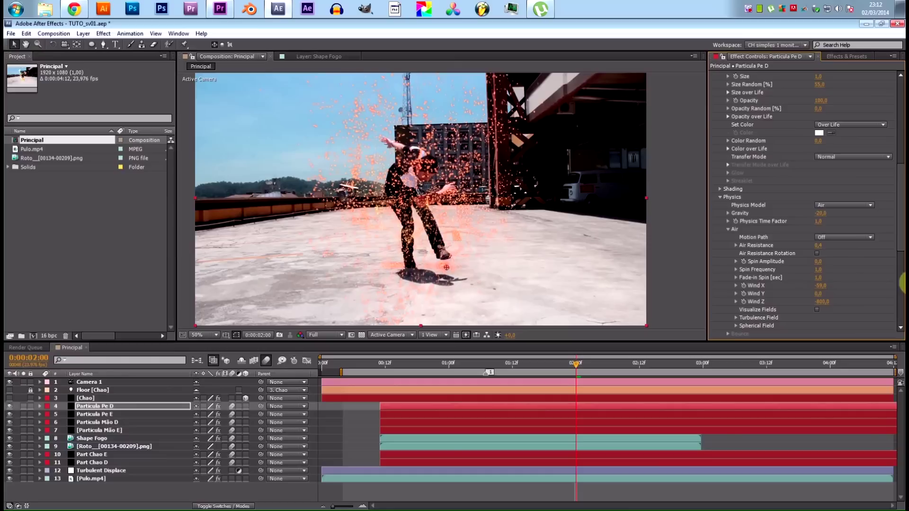
# Step: Run a RAM preview of the Principal composition at Half resolution and save the project
pyautogui.click(392, 362)
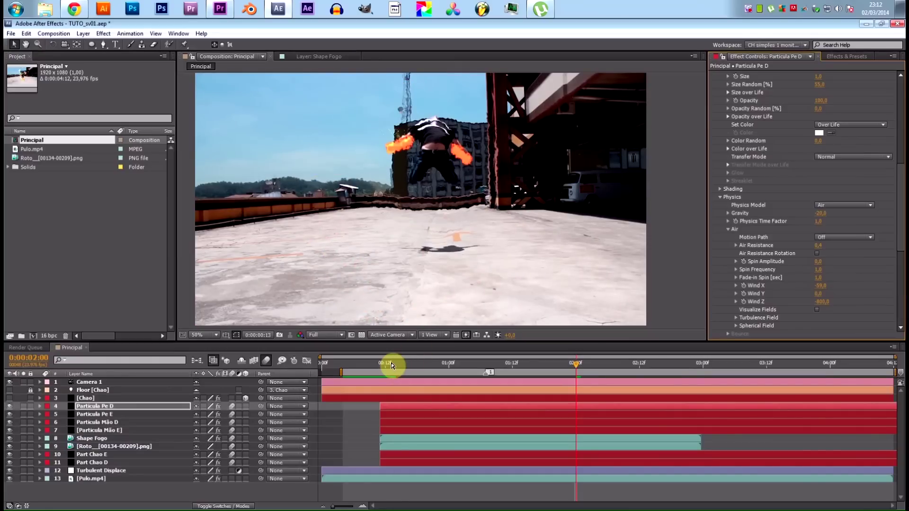
pyautogui.click(340, 334)
pyautogui.click(322, 359)
pyautogui.press('KP_0')
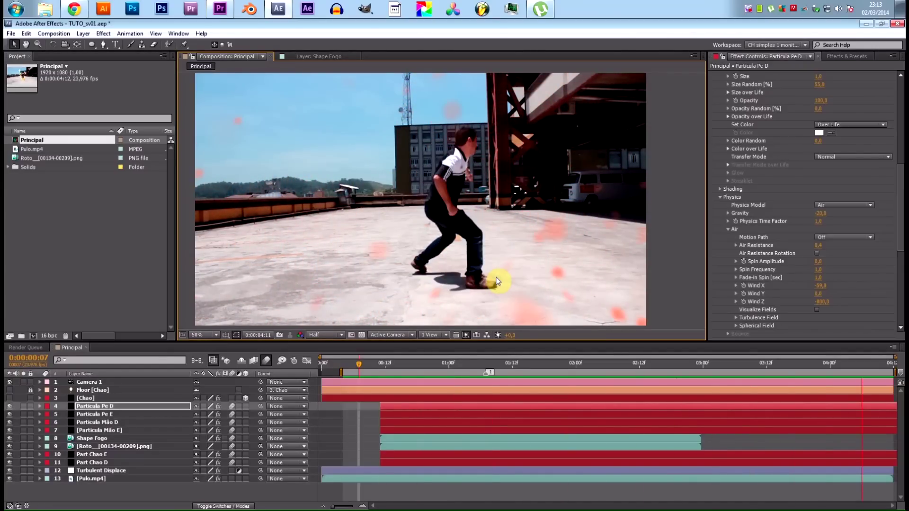
pyautogui.press('space')
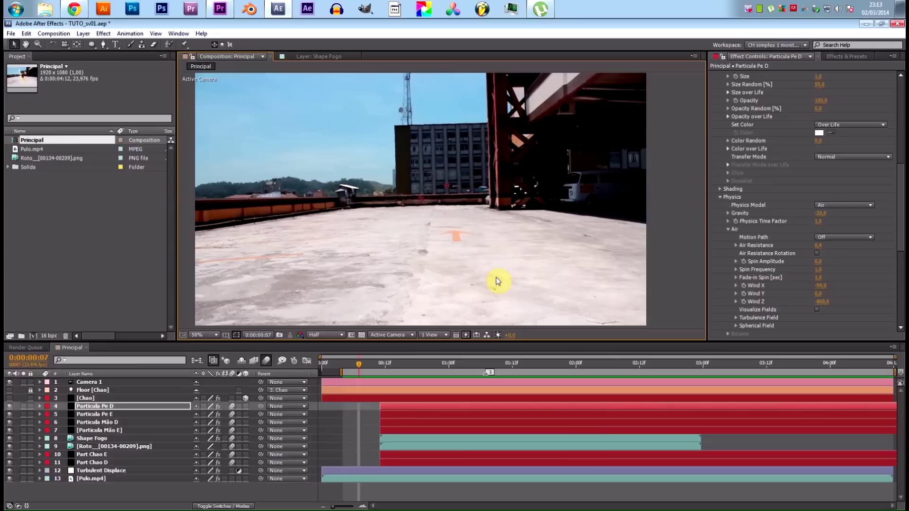
pyautogui.hotkey('ctrl', 's')
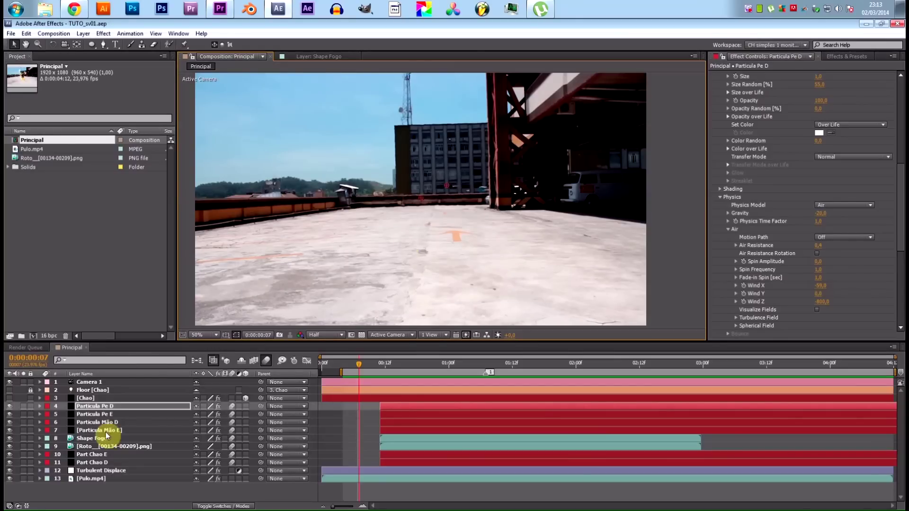
# Step: Set the Particular emitter Velocity to 250 on the Particula Mão E layer
pyautogui.click(106, 422)
pyautogui.click(110, 430)
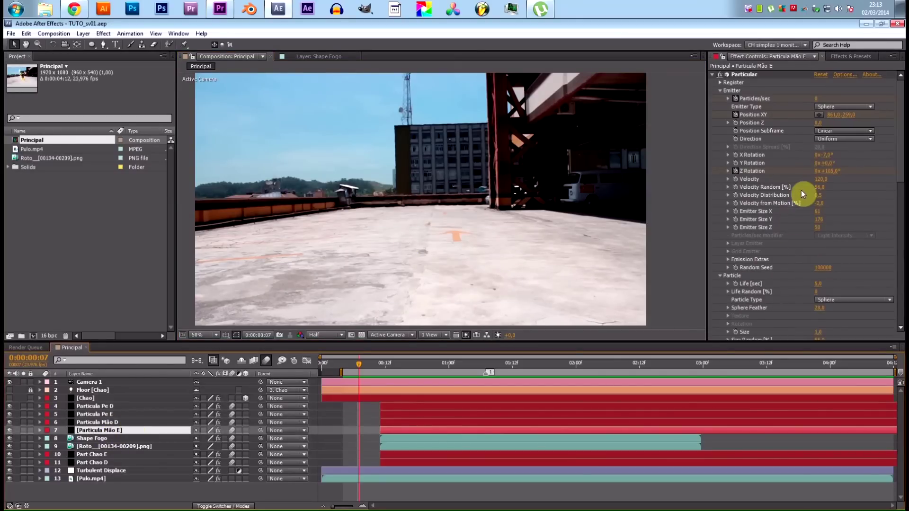
pyautogui.click(821, 179)
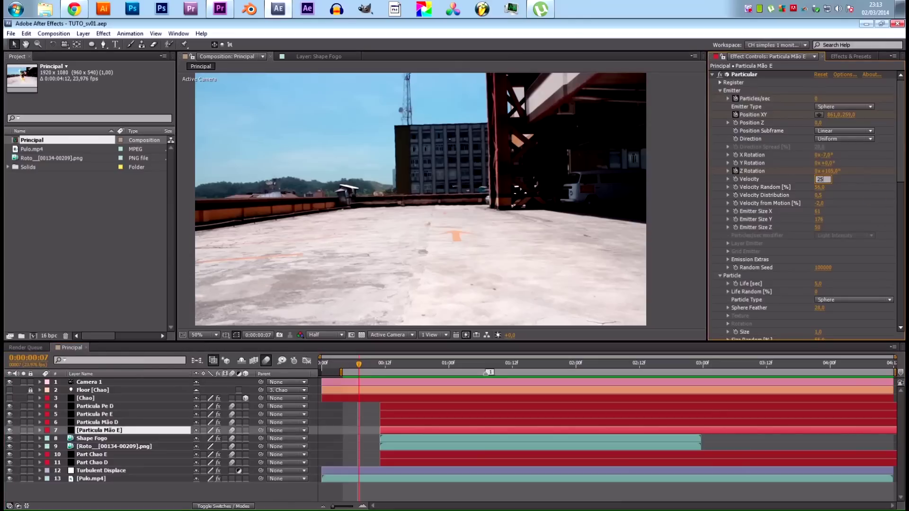
pyautogui.write('25')
pyautogui.press('Return')
# Step: Set the Particular emitter Velocity to 250 on the Particula Mão D layer
pyautogui.click(142, 422)
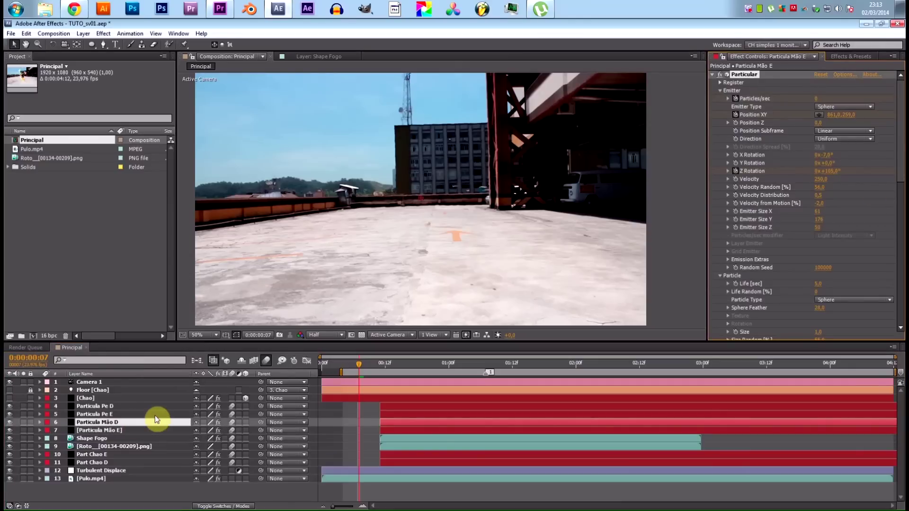
pyautogui.click(823, 181)
pyautogui.write('250')
pyautogui.press('Return')
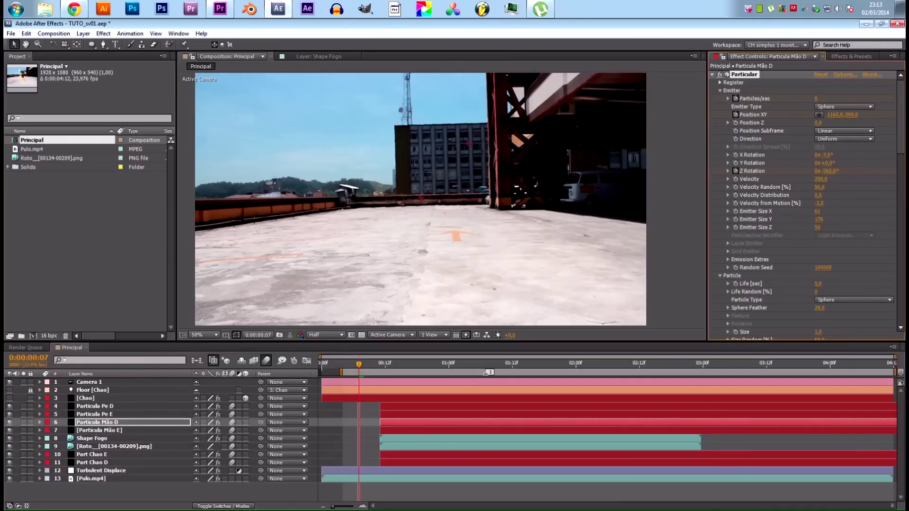
# Step: Set the Particular emitter Velocity to 250 on the Particula Pe E layer
pyautogui.click(94, 414)
pyautogui.click(822, 180)
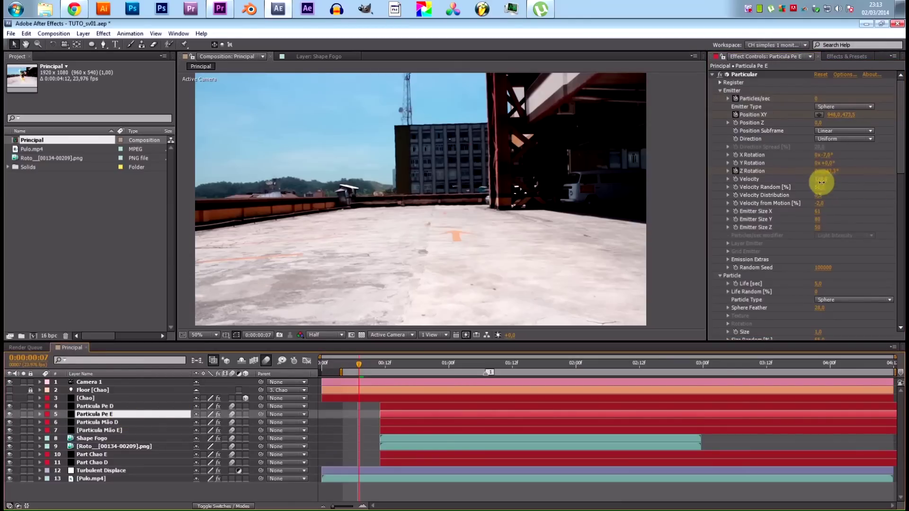
pyautogui.write('250')
pyautogui.press('Return')
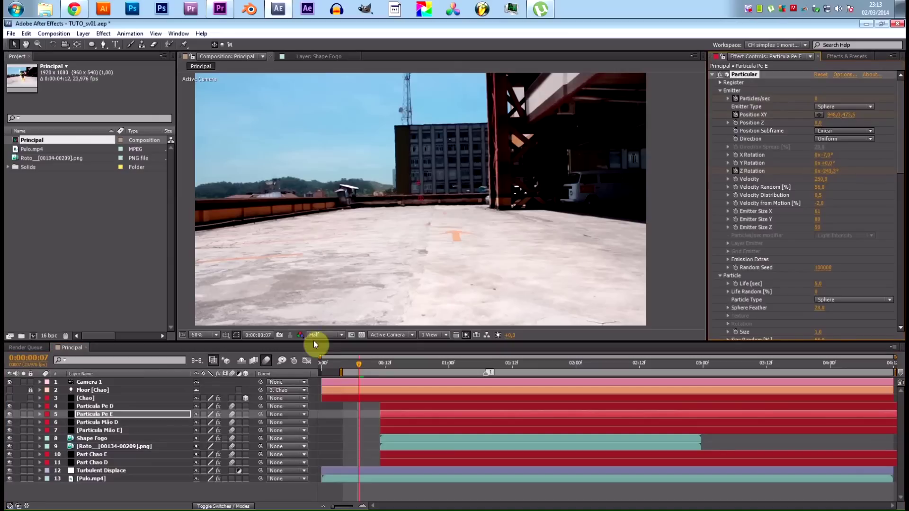
# Step: Set the Particular emitter Velocity to 250 on the Particula Pe D layer
pyautogui.click(106, 407)
pyautogui.click(825, 180)
pyautogui.press('Return')
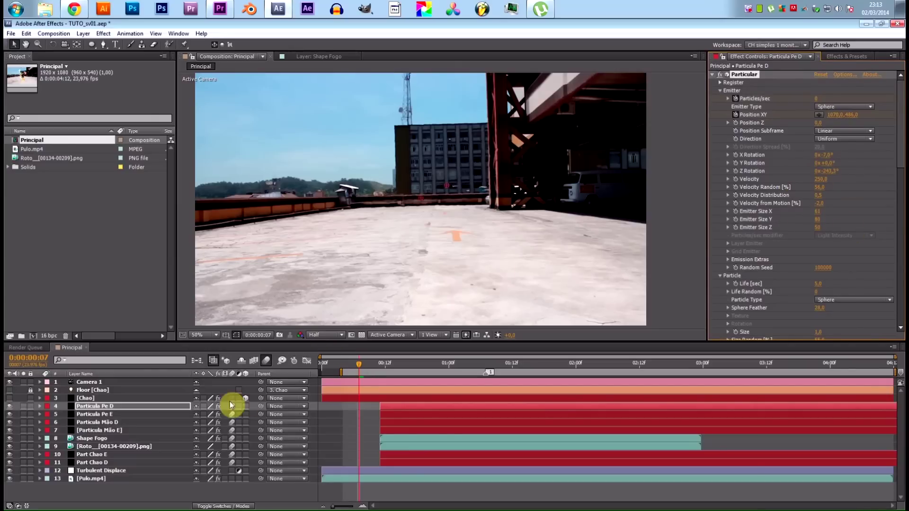
# Step: Change the end colour of Particular's Color over Life gradient on the Particula Pe D layer to light orange FF8244
pyautogui.scroll(-15, 815, 239)
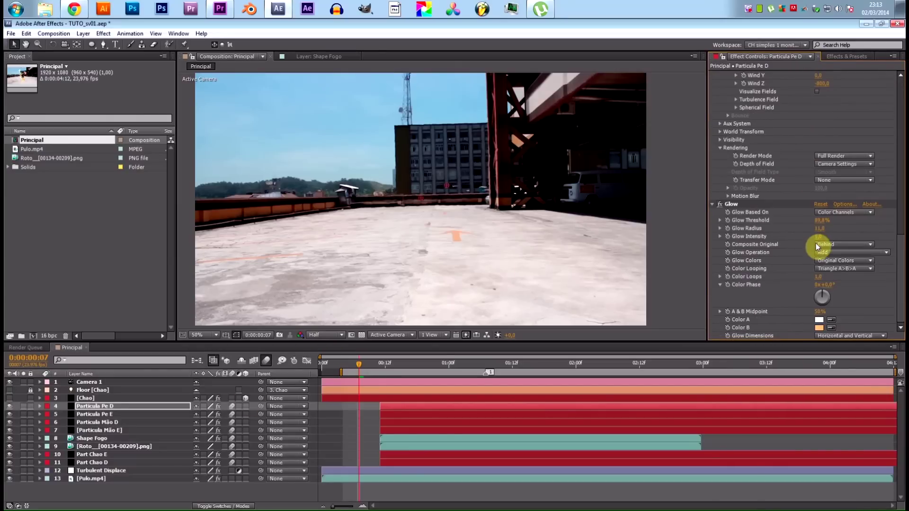
pyautogui.scroll(10, 760, 178)
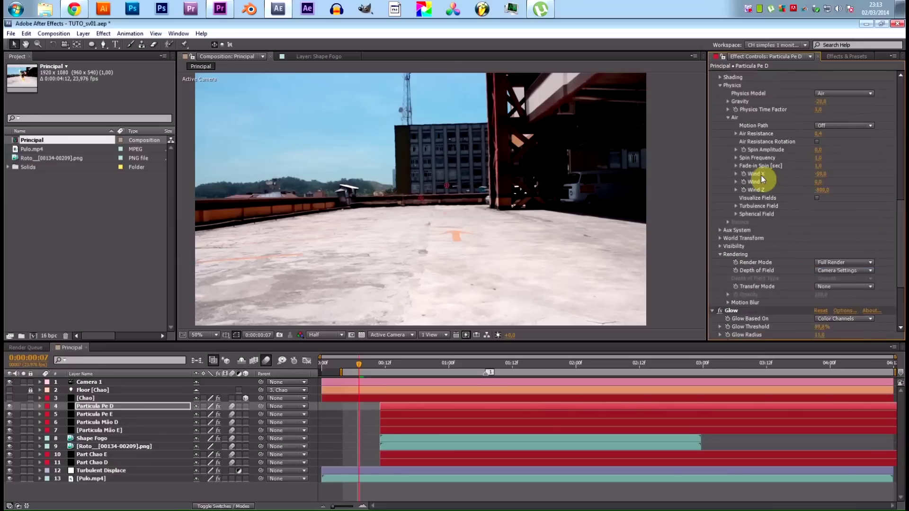
pyautogui.scroll(8, 761, 179)
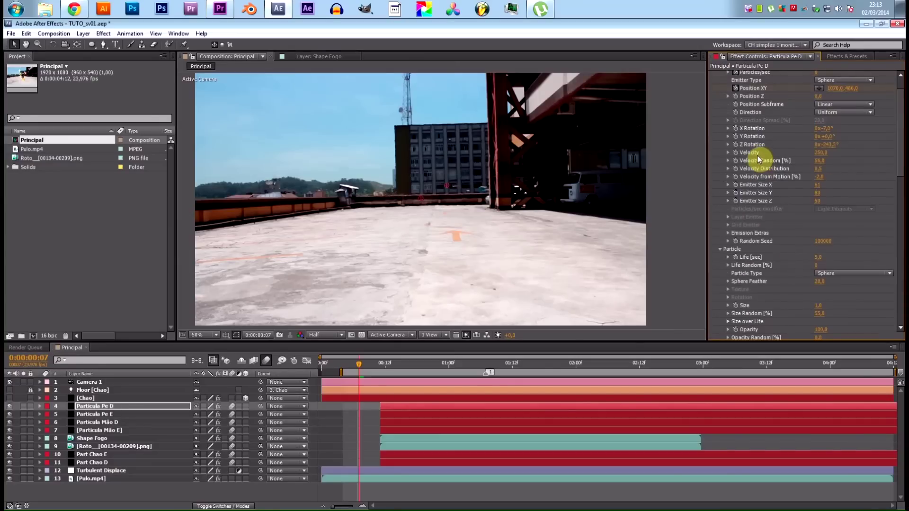
pyautogui.scroll(-3, 752, 215)
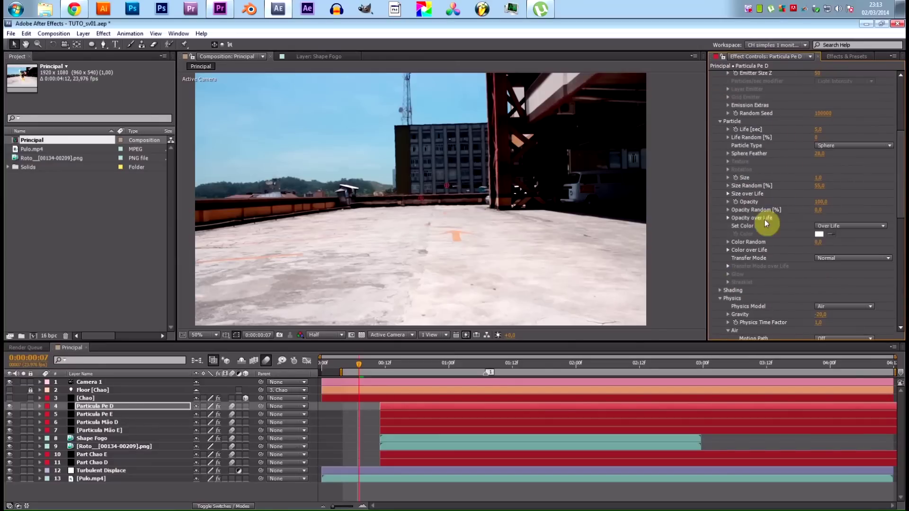
pyautogui.scroll(-1, 750, 238)
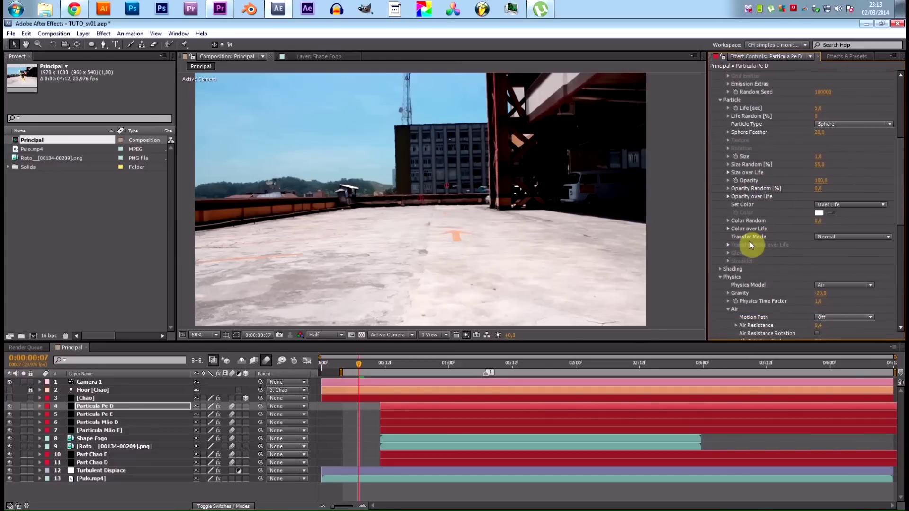
pyautogui.click(728, 229)
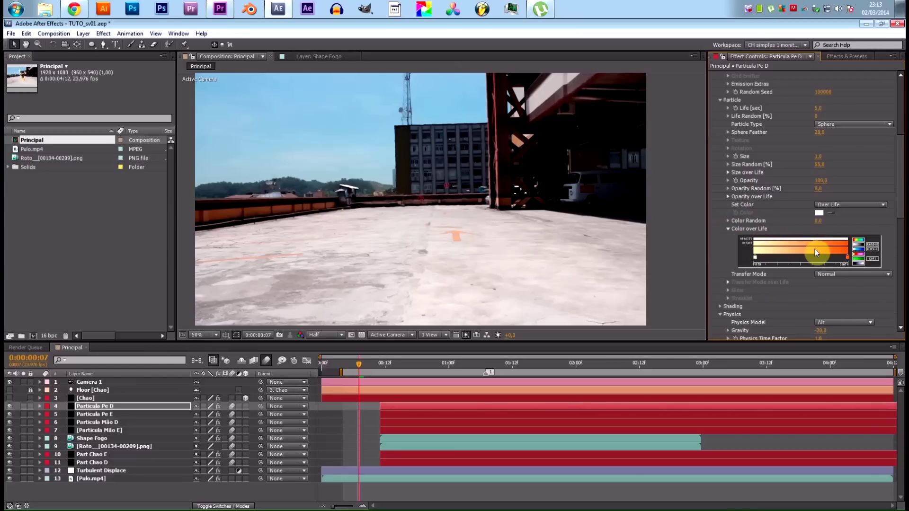
pyautogui.doubleClick(848, 257)
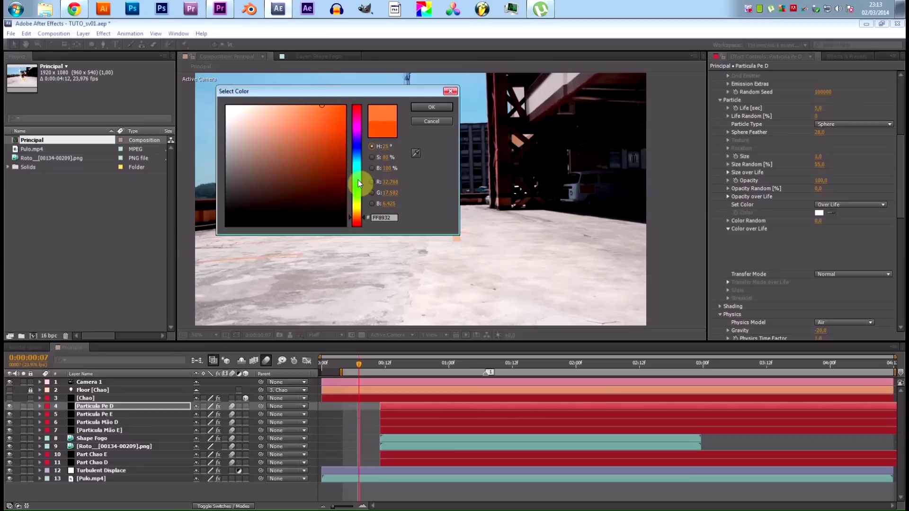
pyautogui.click(365, 217)
pyautogui.moveTo(326, 137); pyautogui.dragTo(314, 97)
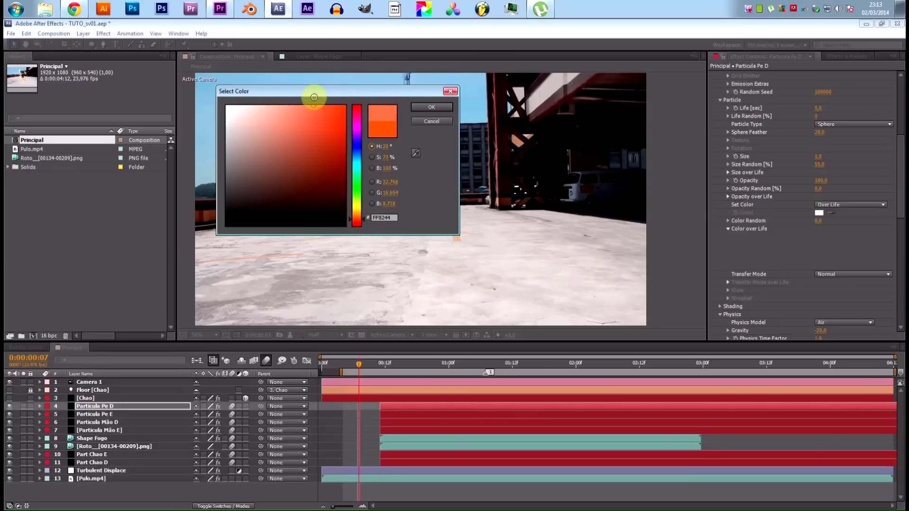
pyautogui.click(431, 107)
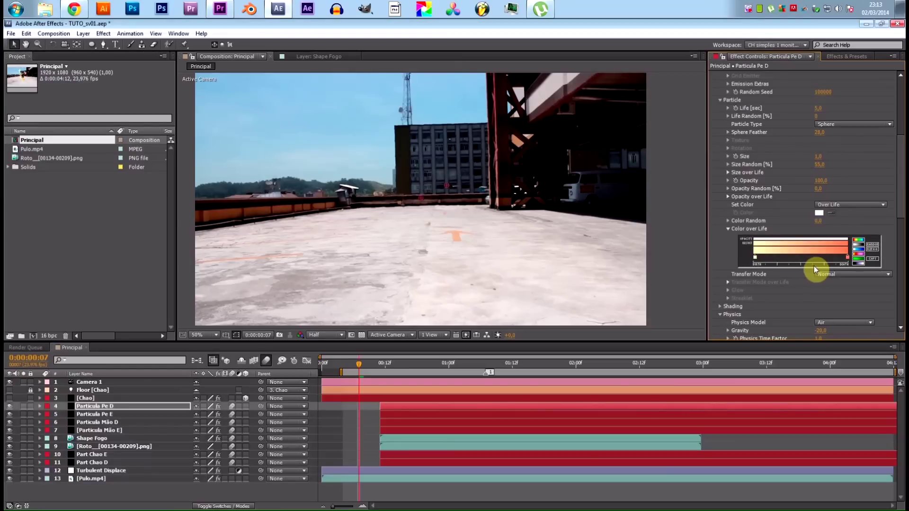
# Step: Change the start colour of Particular's Color over Life gradient on the Particula Pe D layer to light yellow and select the Particula Pe E layer
pyautogui.doubleClick(755, 256)
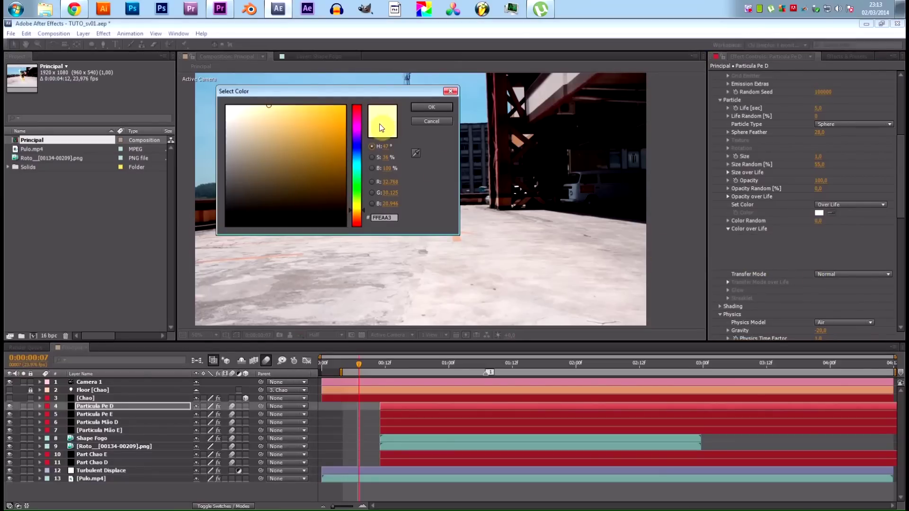
pyautogui.click(432, 107)
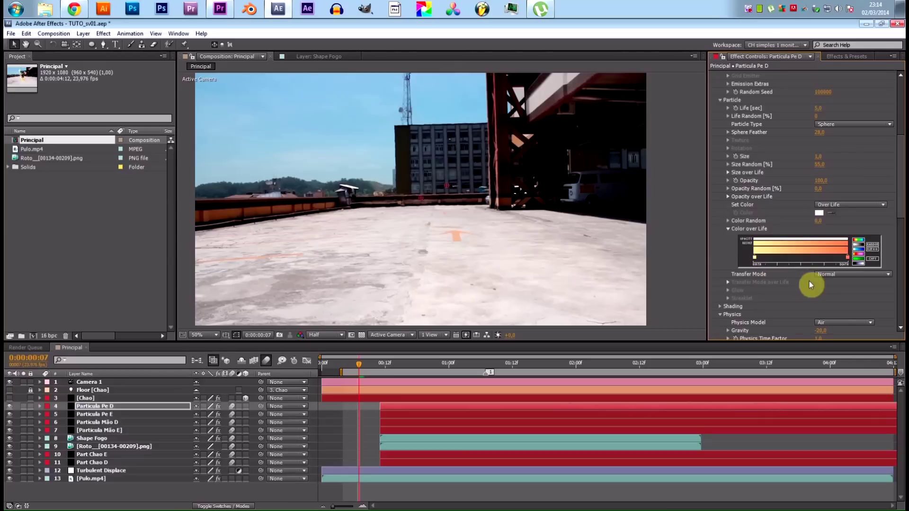
pyautogui.click(125, 415)
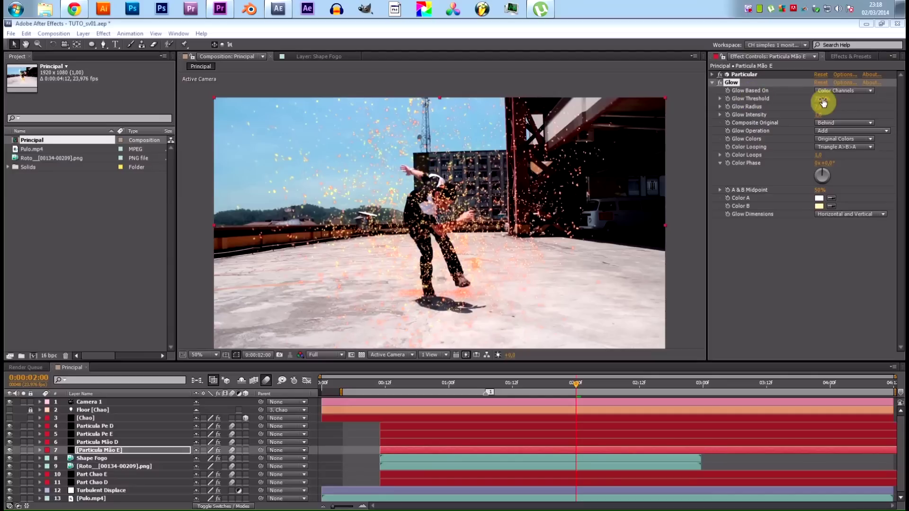
# Step: Set the Glow Threshold to 69.4% and the Glow Radius to 7 on the Particula Mão E layer
pyautogui.moveTo(823, 98); pyautogui.dragTo(824, 98)
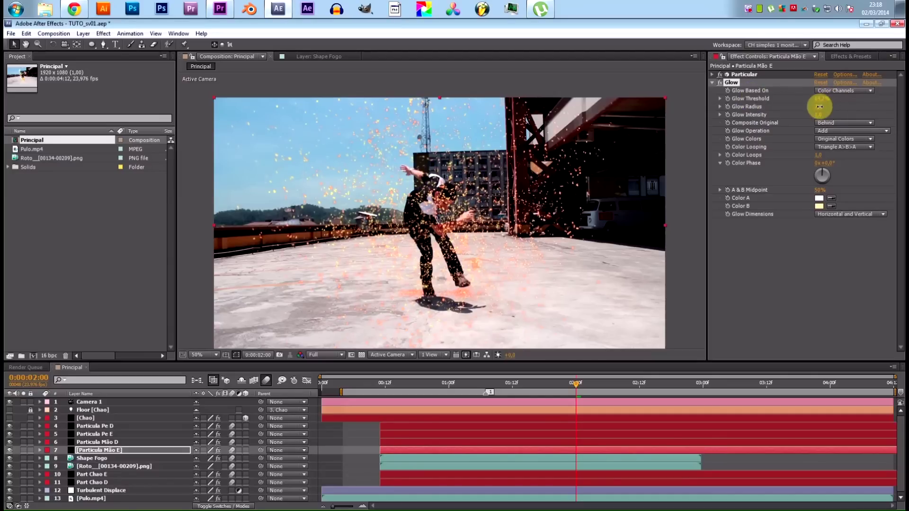
pyautogui.moveTo(826, 107); pyautogui.dragTo(829, 112)
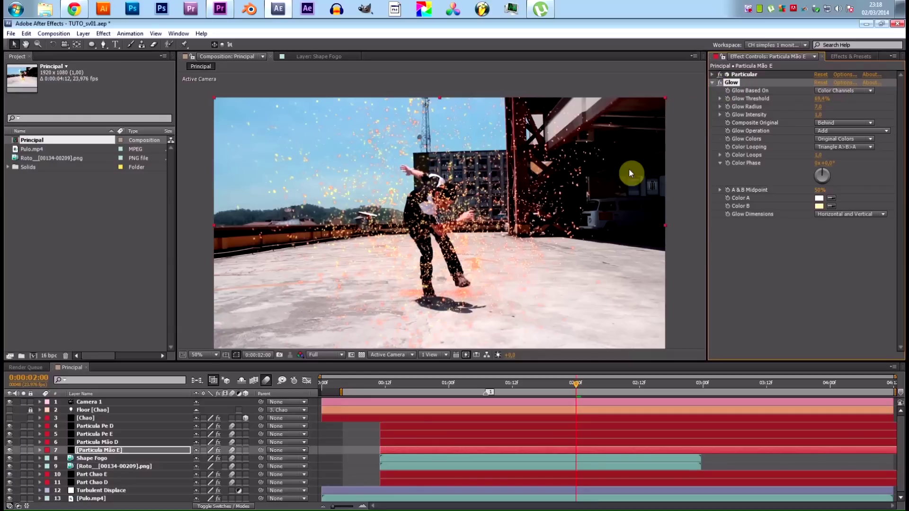
# Step: Apply the Glow settings from the Particula Mão E layer to the Glow effect on the Particula Mão D layer
pyautogui.click(147, 443)
pyautogui.scroll(-4, 515, 285)
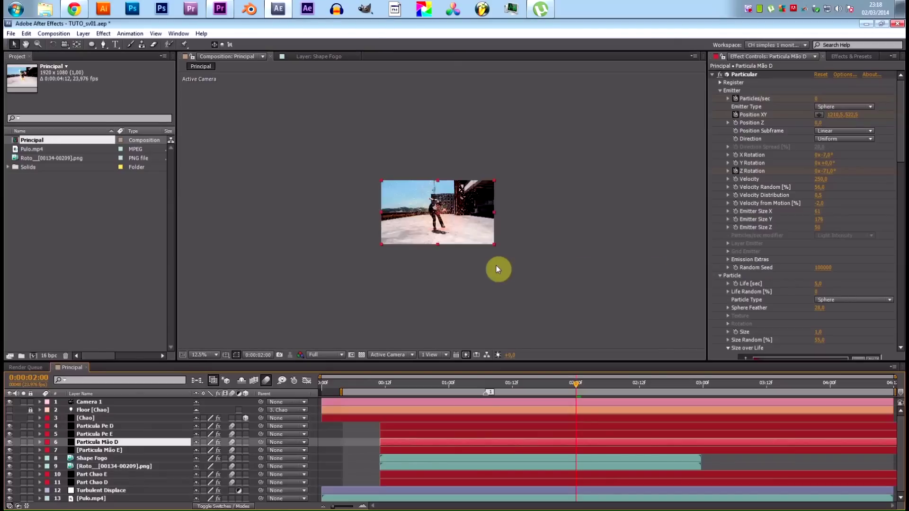
pyautogui.scroll(4, 496, 265)
pyautogui.scroll(-10, 798, 243)
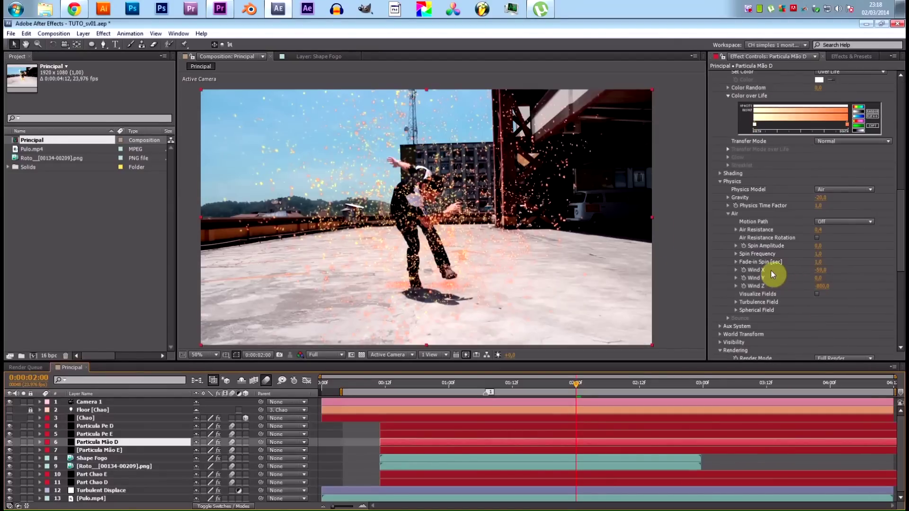
pyautogui.scroll(-5, 771, 271)
pyautogui.click(744, 225)
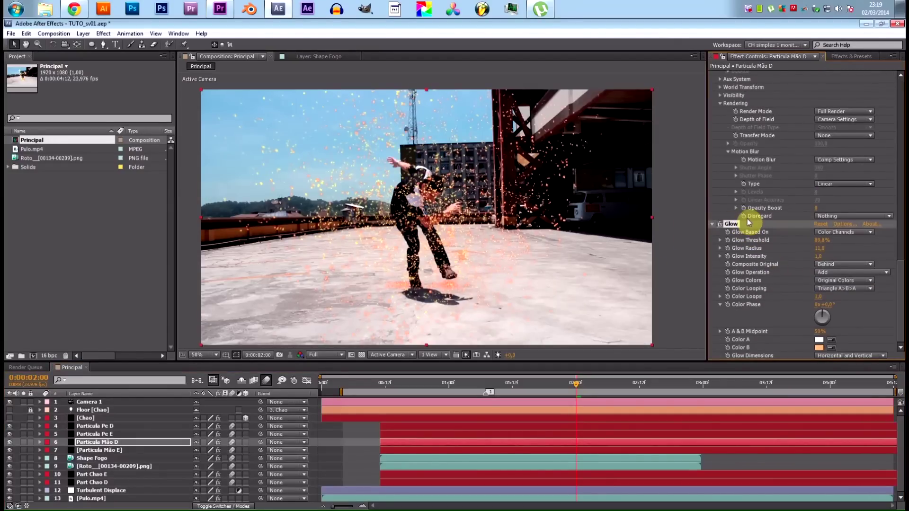
pyautogui.scroll(5, 746, 237)
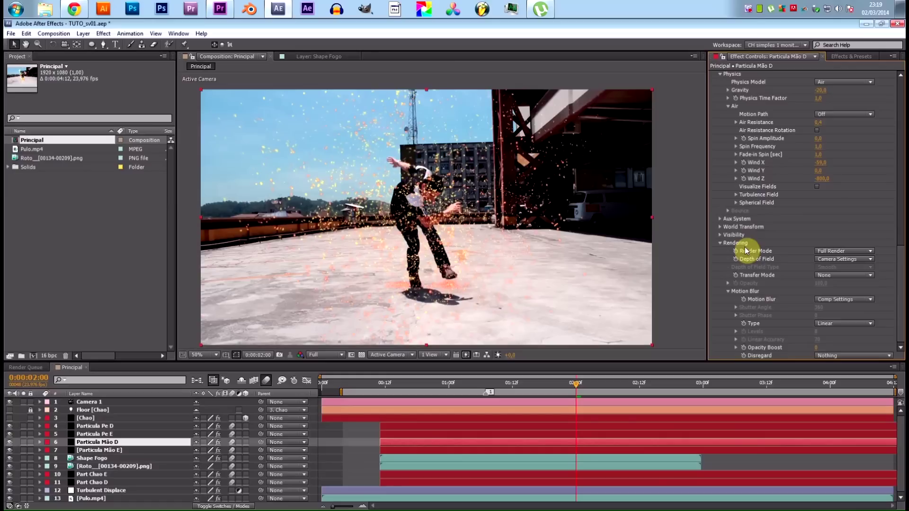
# Step: Paste the copied Glow settings onto the Glow effect of the Particula Pe E layer
pyautogui.click(135, 434)
pyautogui.scroll(-15, 816, 243)
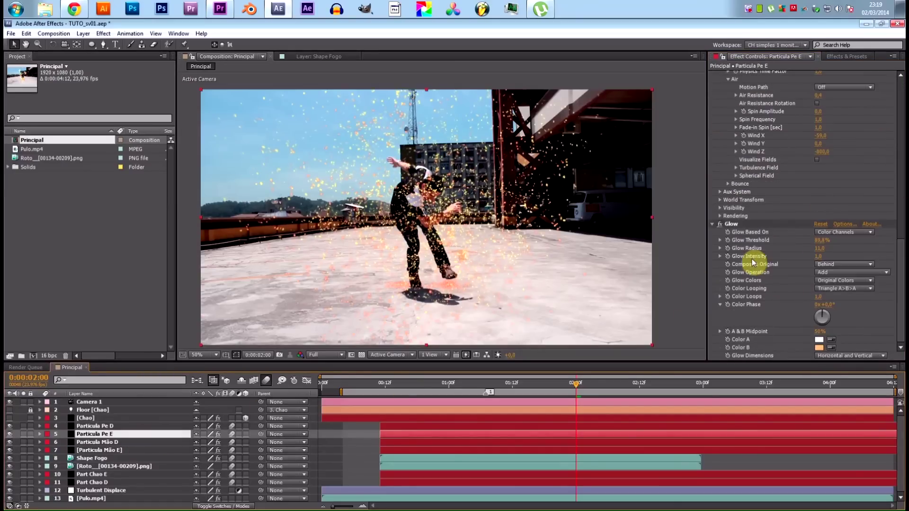
pyautogui.scroll(5, 756, 225)
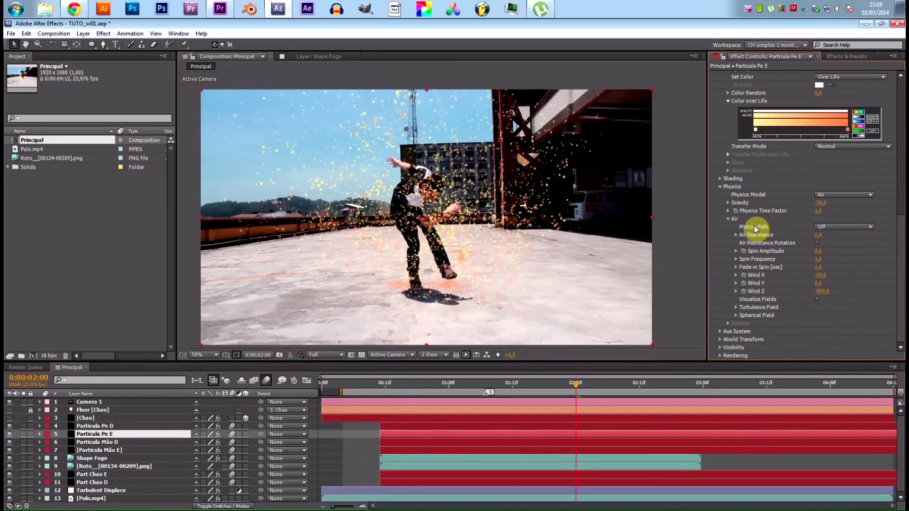
pyautogui.hotkey('ctrl', 'v')
pyautogui.scroll(-5, 708, 260)
pyautogui.scroll(5, 556, 239)
pyautogui.scroll(-4, 785, 260)
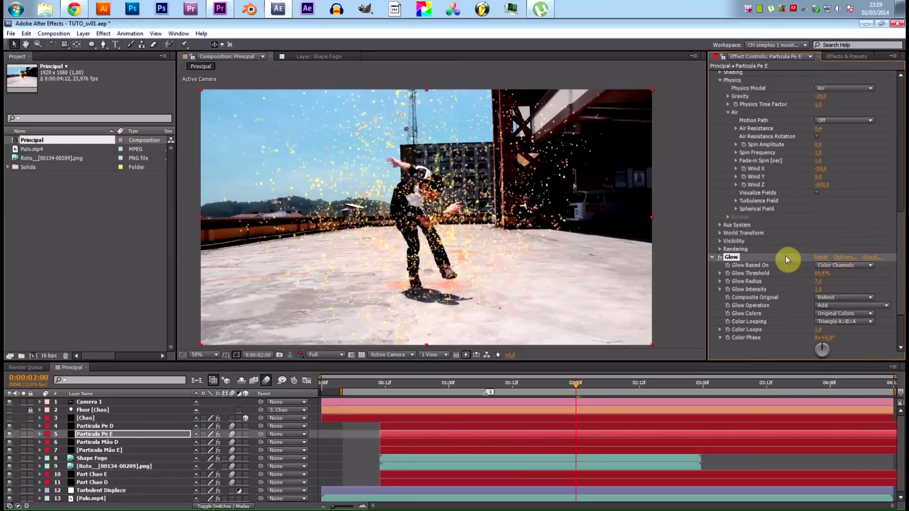
pyautogui.scroll(-2, 786, 255)
# Step: Paste the copied Glow settings onto the Glow effect of the Particula Pe D layer
pyautogui.click(115, 427)
pyautogui.scroll(-15, 828, 278)
pyautogui.click(763, 224)
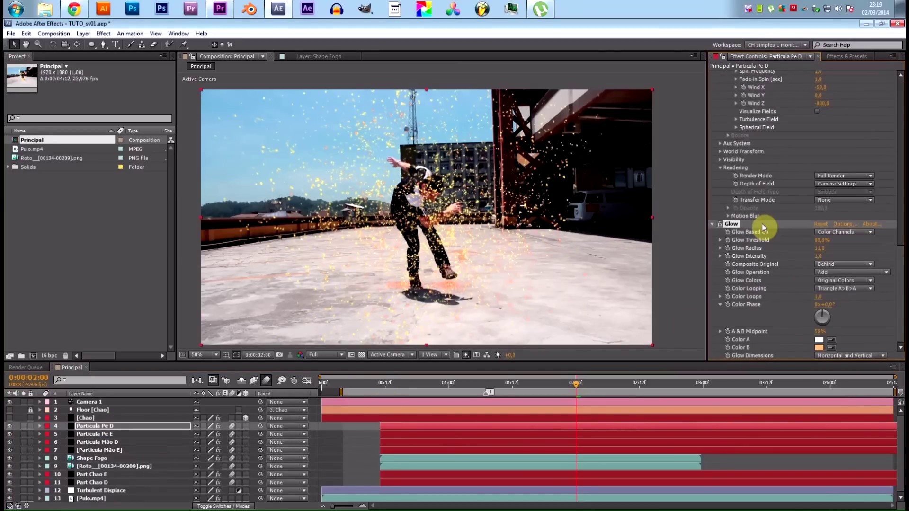
pyautogui.hotkey('ctrl', 'v')
pyautogui.scroll(-3, 766, 225)
# Step: Inspect the glowing particles around the man at 0:00:01:14 and save the project
pyautogui.moveTo(451, 386); pyautogui.dragTo(519, 412)
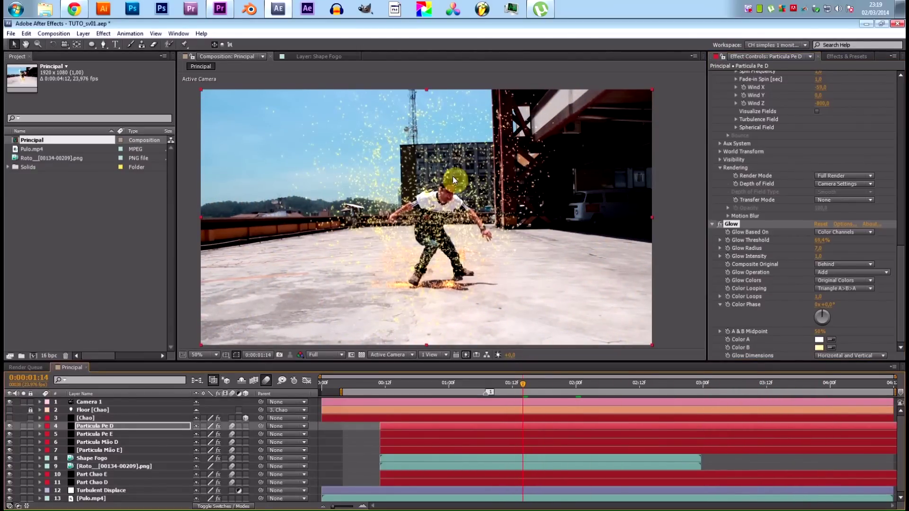
pyautogui.scroll(2, 453, 180)
pyautogui.moveTo(453, 203); pyautogui.dragTo(478, 230)
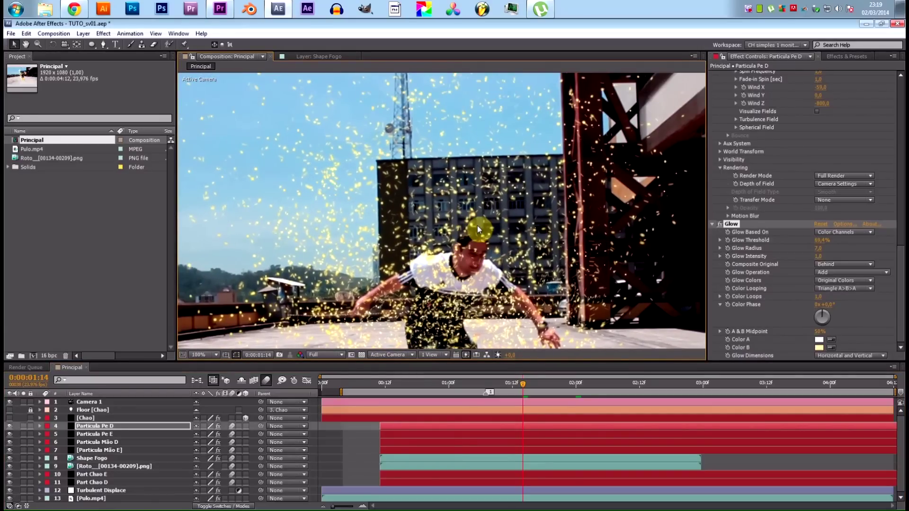
pyautogui.moveTo(535, 209); pyautogui.dragTo(585, 103)
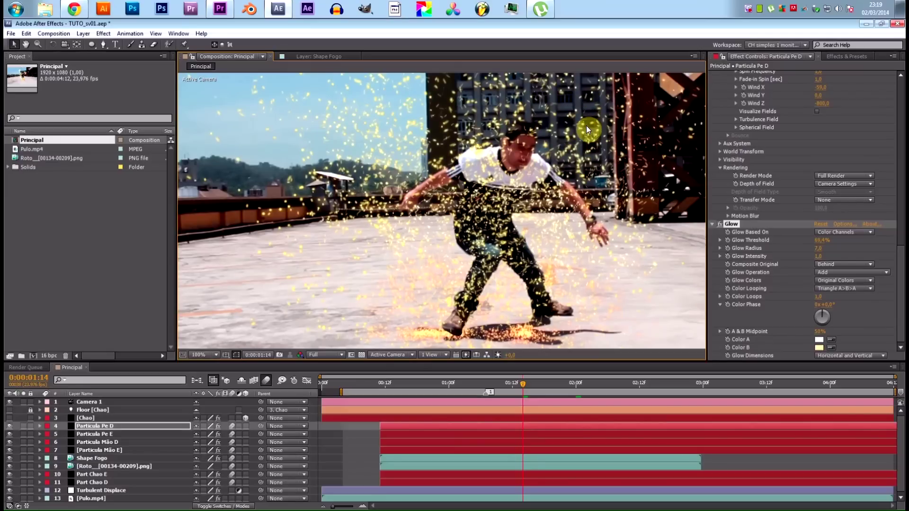
pyautogui.hotkey('ctrl', 's')
pyautogui.scroll(-2, 582, 140)
pyautogui.scroll(1, 569, 149)
pyautogui.moveTo(553, 146); pyautogui.dragTo(535, 169)
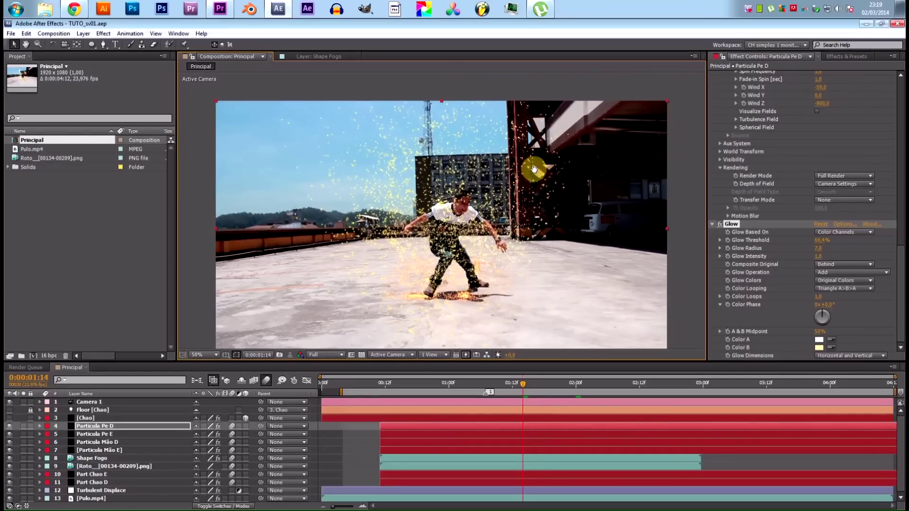
pyautogui.scroll(2, 534, 169)
# Step: Reveal the keyframed properties of the four Particula layers for the hands and feet in the timeline
pyautogui.keyDown('shift'); pyautogui.click(133, 449); pyautogui.keyUp('shift')
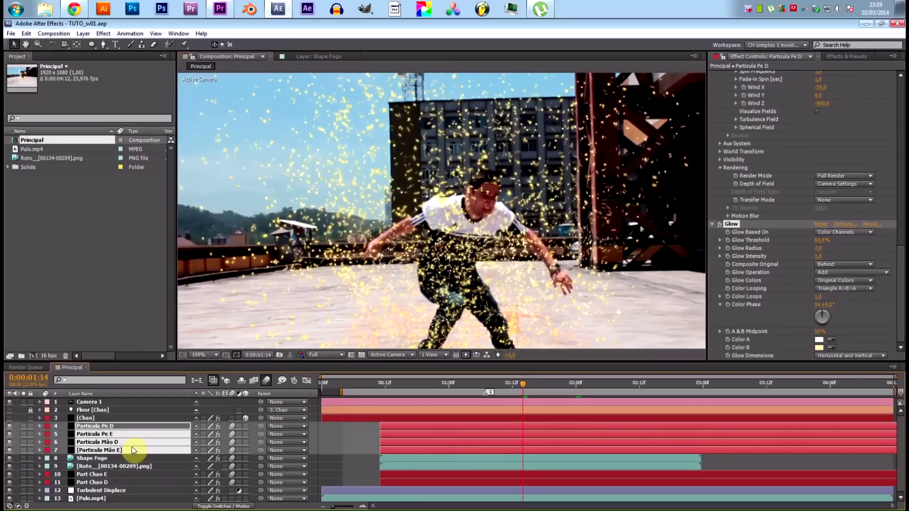
pyautogui.press('u')
pyautogui.scroll(-3, 467, 450)
pyautogui.scroll(1, 488, 401)
pyautogui.scroll(2, 426, 454)
pyautogui.scroll(-3, 426, 417)
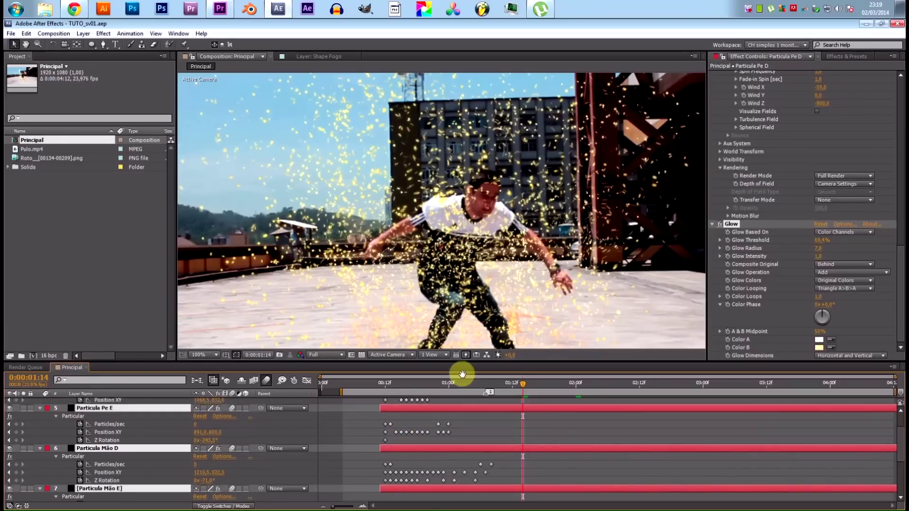
pyautogui.scroll(-1, 450, 417)
pyautogui.scroll(-2, 332, 450)
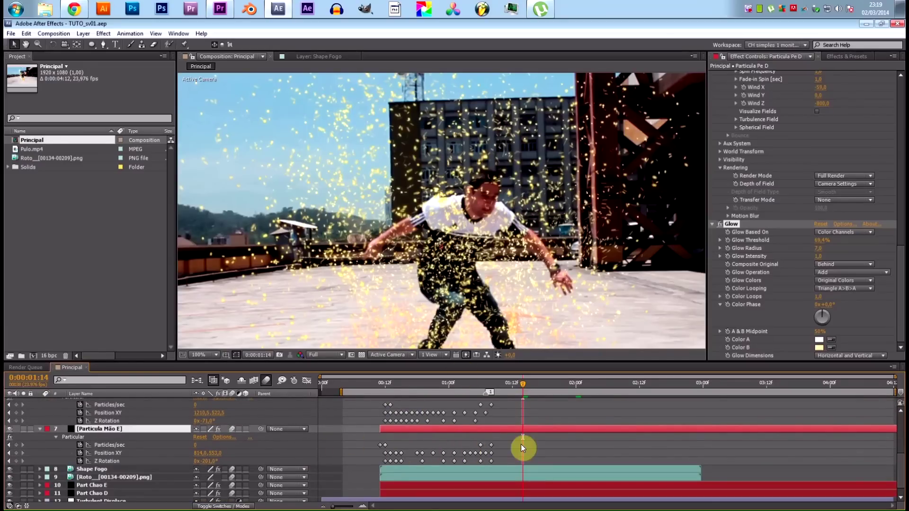
pyautogui.click(523, 448)
# Step: Set the Particles/sec keyframes at 0:00:00:12 and 0:00:01:06 to 6000 on the Particula Mão E layer
pyautogui.click(385, 384)
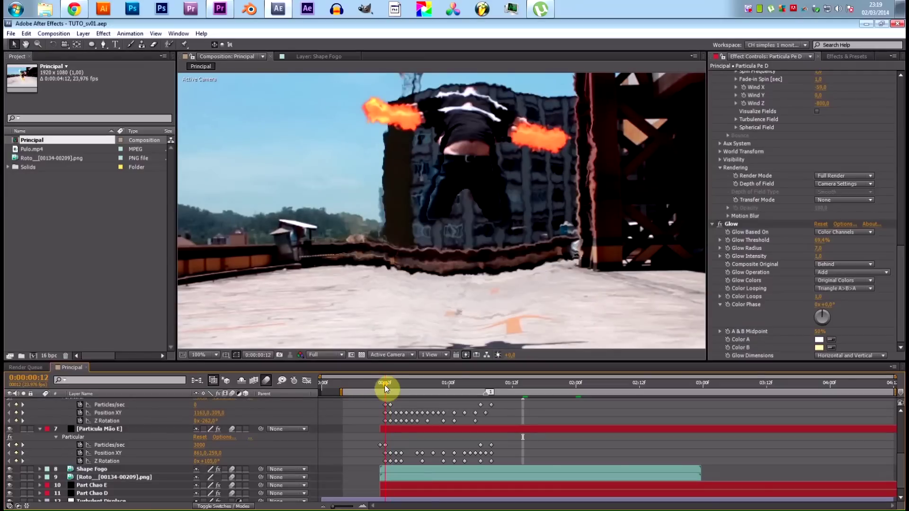
pyautogui.click(124, 428)
pyautogui.click(200, 445)
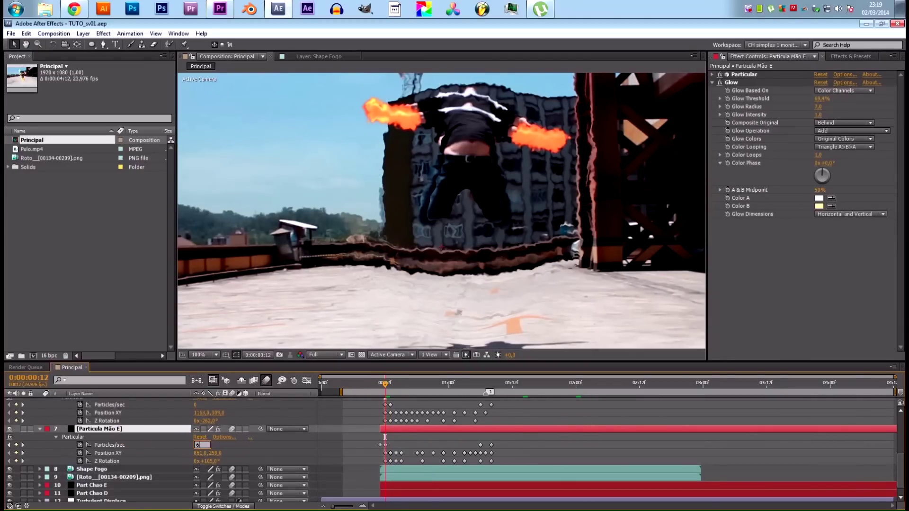
pyautogui.click(575, 428)
pyautogui.click(481, 385)
pyautogui.click(199, 445)
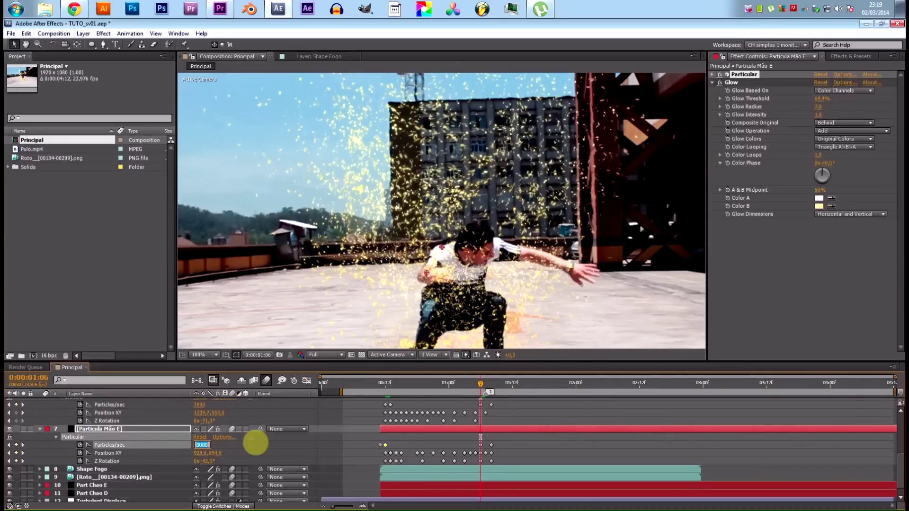
pyautogui.write('60')
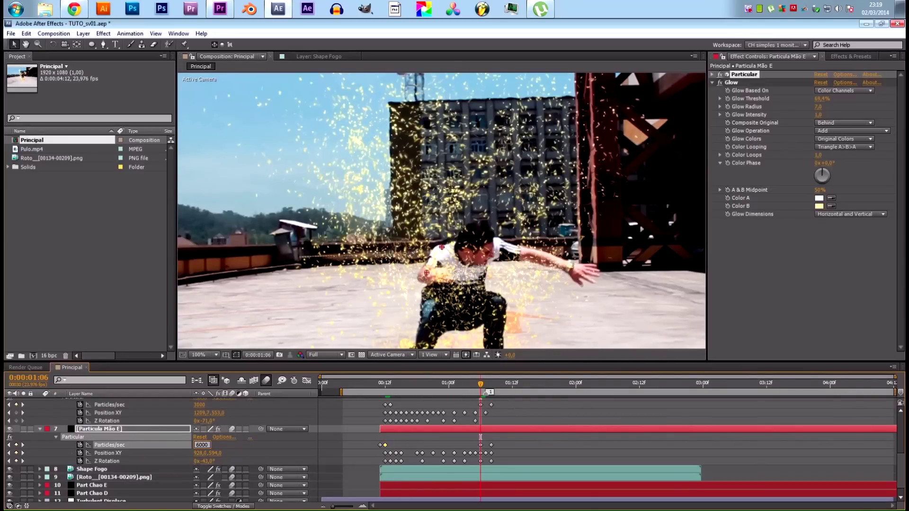
# Step: Set the Particles/sec keyframe at 0:00:00:13 to 6000 on the Particula Mão D layer
pyautogui.scroll(1, 396, 432)
pyautogui.click(391, 384)
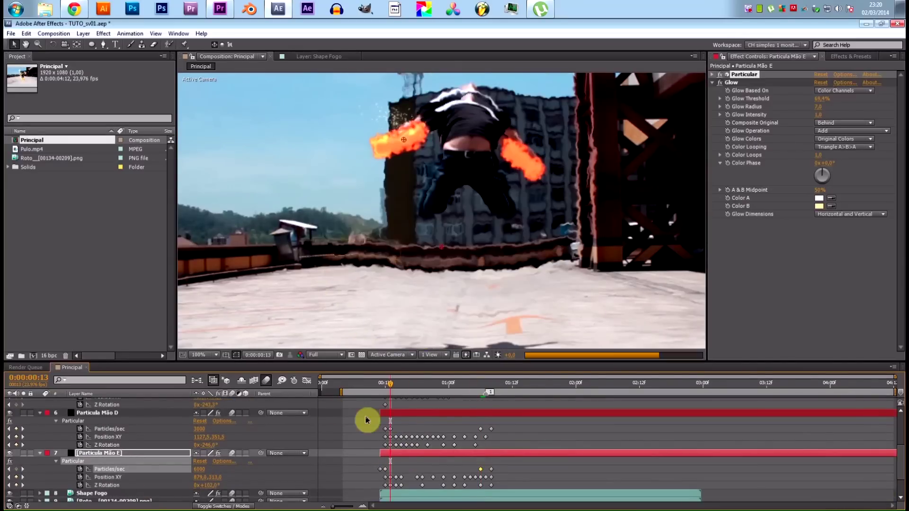
pyautogui.click(360, 419)
pyautogui.click(201, 429)
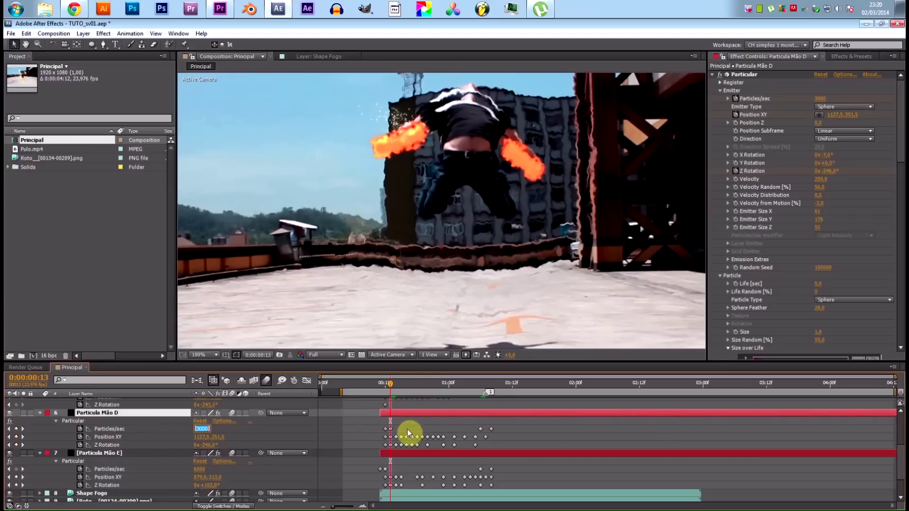
pyautogui.write('6')
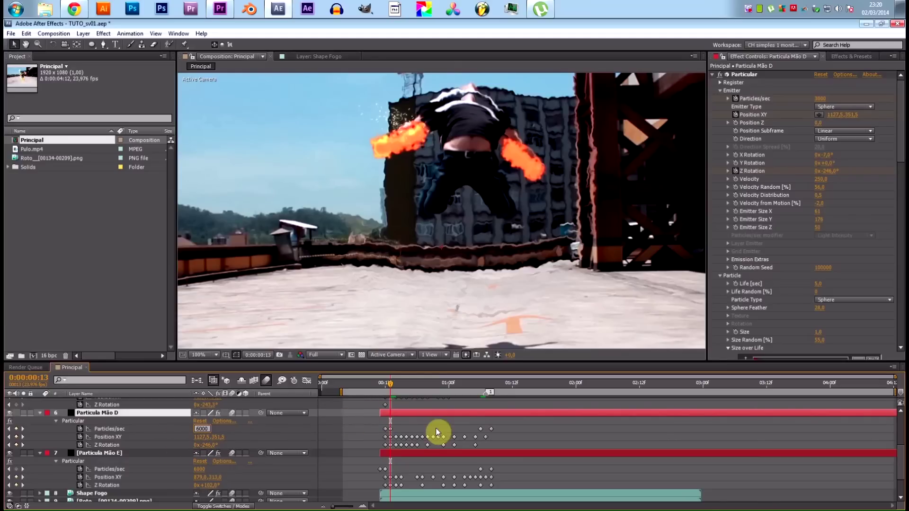
pyautogui.write('000')
pyautogui.press('Return')
# Step: Set the Particles/sec keyframe at 0:00:01:06 to 6000 on the Particula Mão D layer
pyautogui.click(476, 384)
pyautogui.click(480, 384)
pyautogui.click(209, 429)
pyautogui.write('6000')
pyautogui.press('Return')
# Step: Set the Particles/sec keyframe at 0:00:00:13 to 6000 on the Particula Pe E layer
pyautogui.scroll(2, 167, 431)
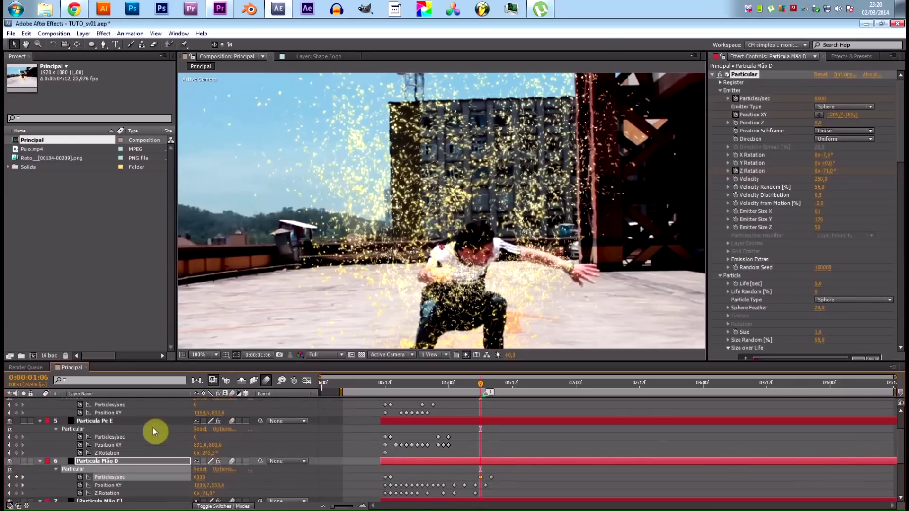
pyautogui.click(153, 420)
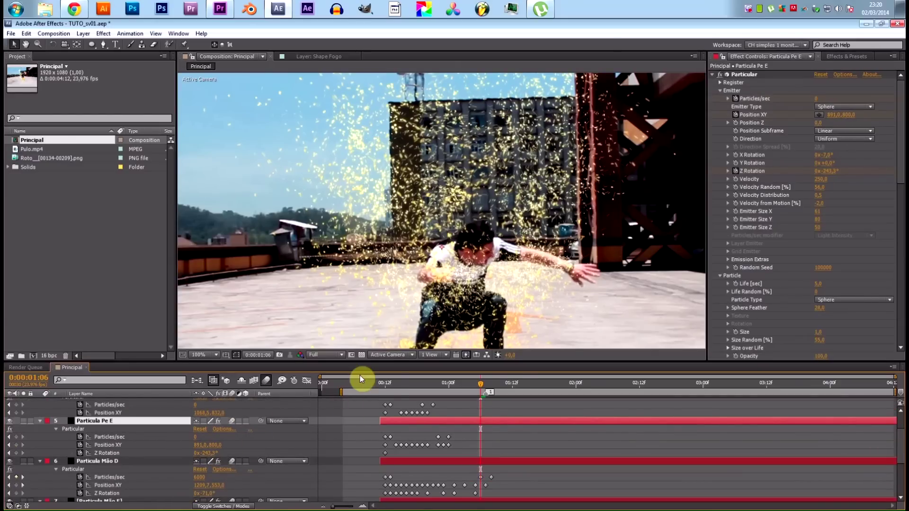
pyautogui.click(390, 383)
pyautogui.click(199, 437)
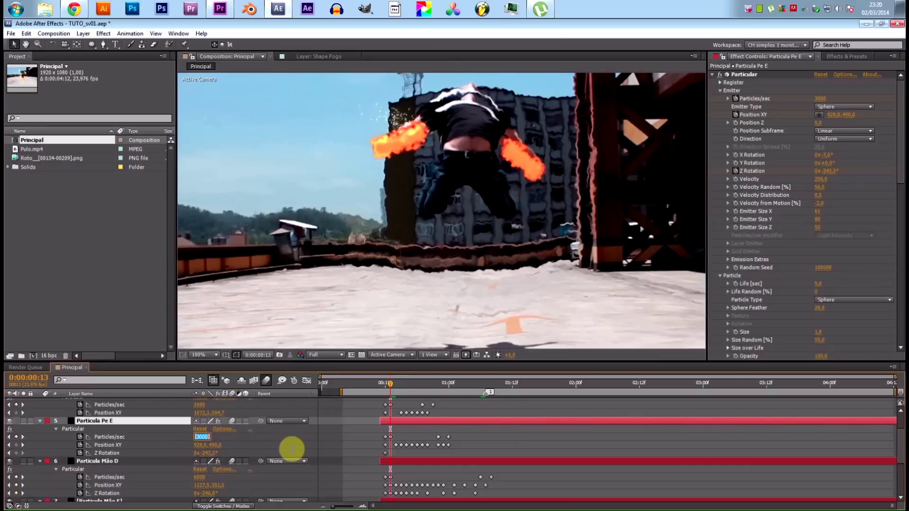
pyautogui.write('6000')
pyautogui.press('Return')
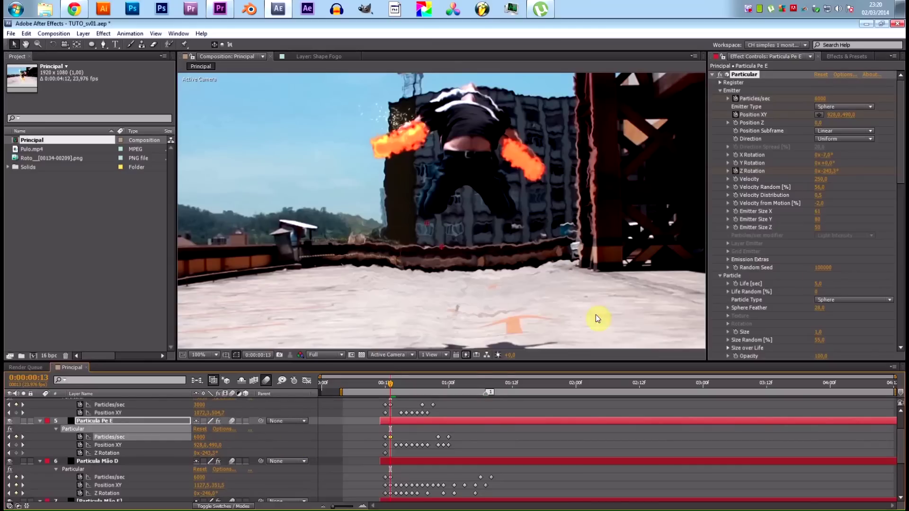
# Step: Set the Particles/sec keyframe at 0:00:00:22 to 6000 on the Particula Pe E layer
pyautogui.click(438, 382)
pyautogui.click(200, 438)
pyautogui.write('6')
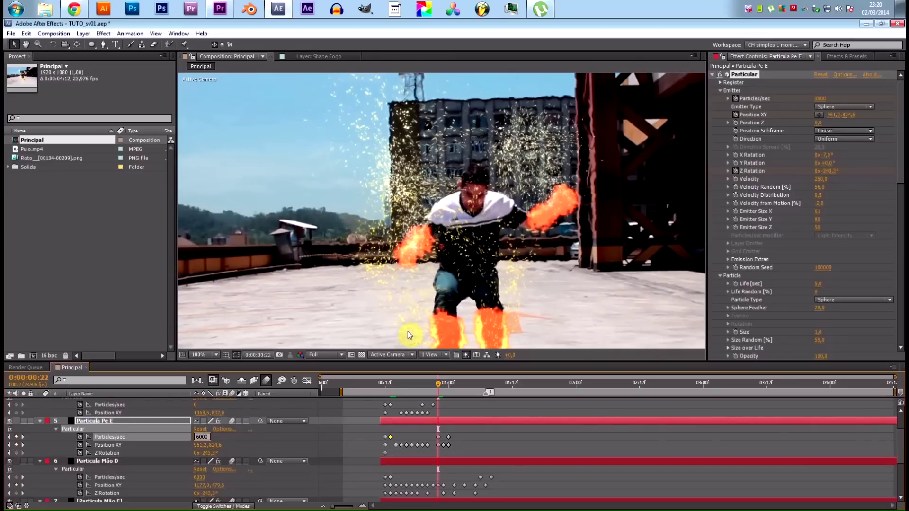
pyautogui.press('Return')
# Step: Set the Particles/sec keyframe at 0:00:00:13 to 6000 on the Particula Pe D layer
pyautogui.scroll(1, 416, 420)
pyautogui.click(389, 383)
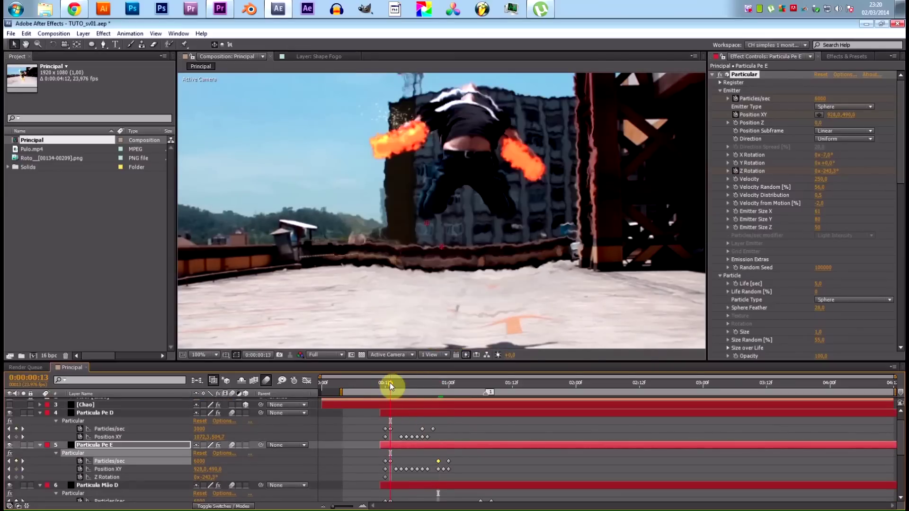
pyautogui.click(399, 413)
pyautogui.click(199, 429)
pyautogui.write('6')
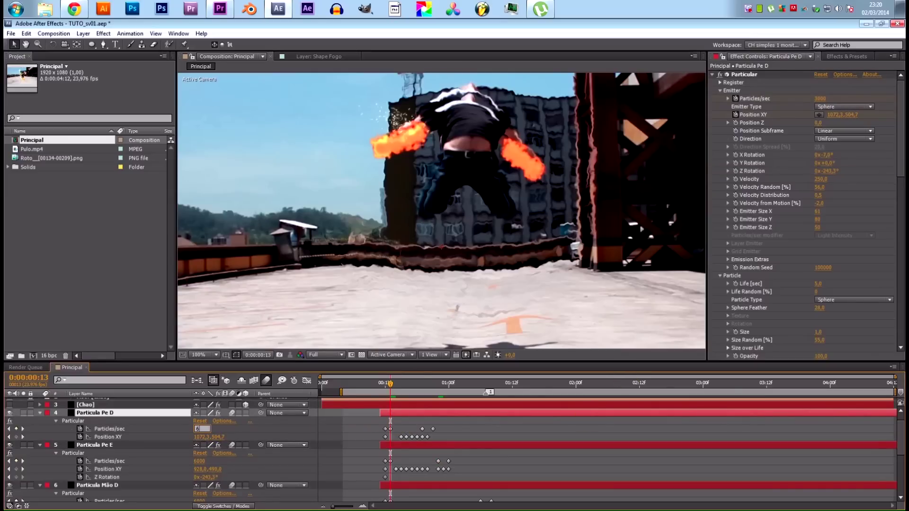
pyautogui.write('000')
pyautogui.press('Return')
# Step: Set the Particles/sec keyframe at 0:00:00:19 to 6000 on the Particula Pe D layer
pyautogui.click(426, 385)
pyautogui.click(423, 385)
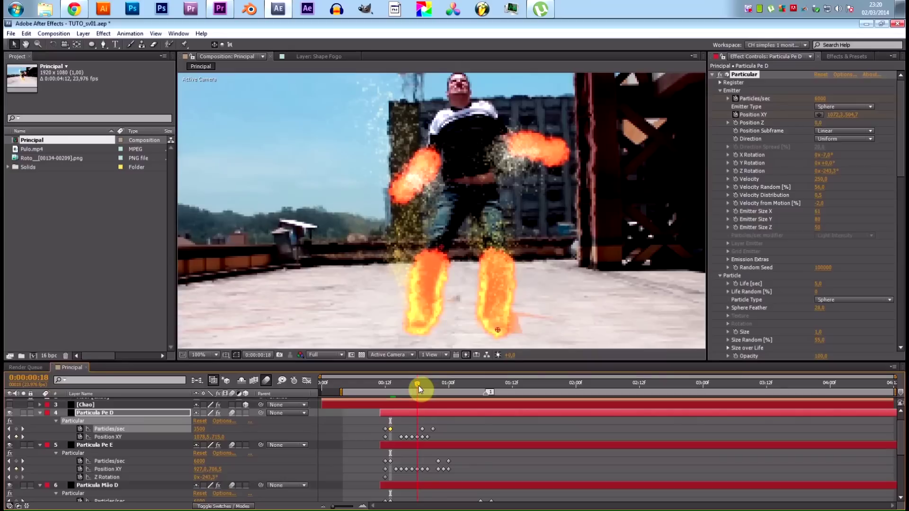
pyautogui.click(203, 430)
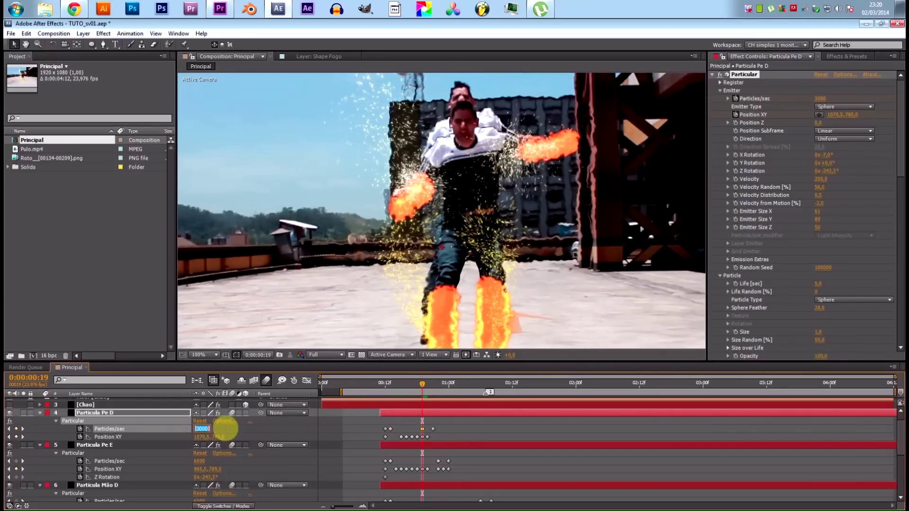
pyautogui.write('6000')
pyautogui.press('Return')
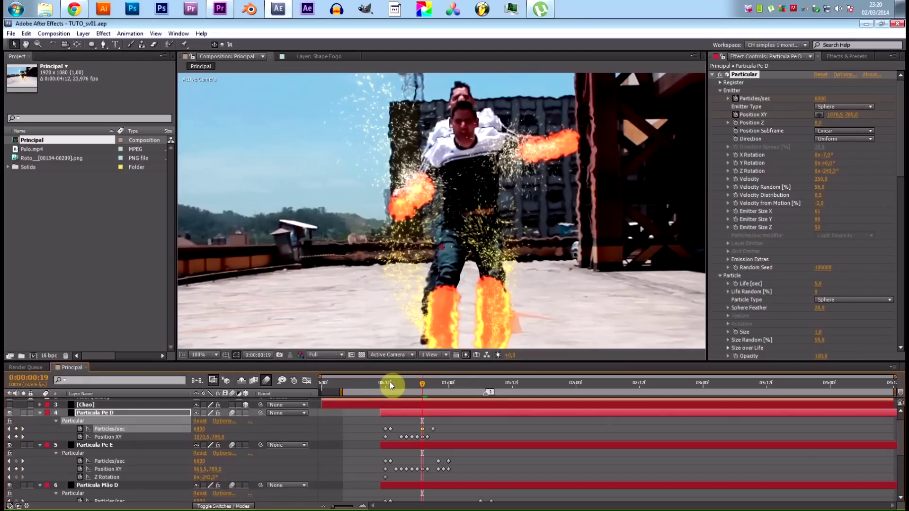
# Step: Preview the Principal composition with the whole frame fitted in view to check the denser particles
pyautogui.press('KP_0')
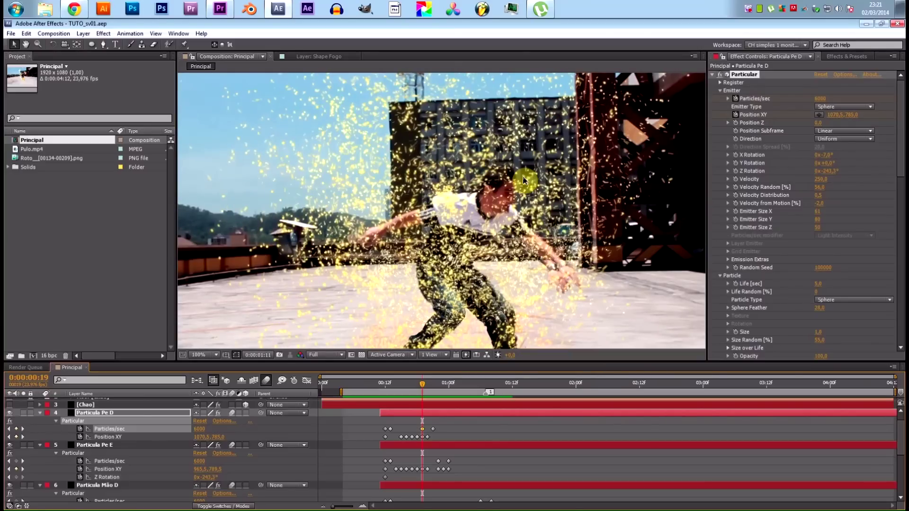
pyautogui.hotkey('shift', '/')
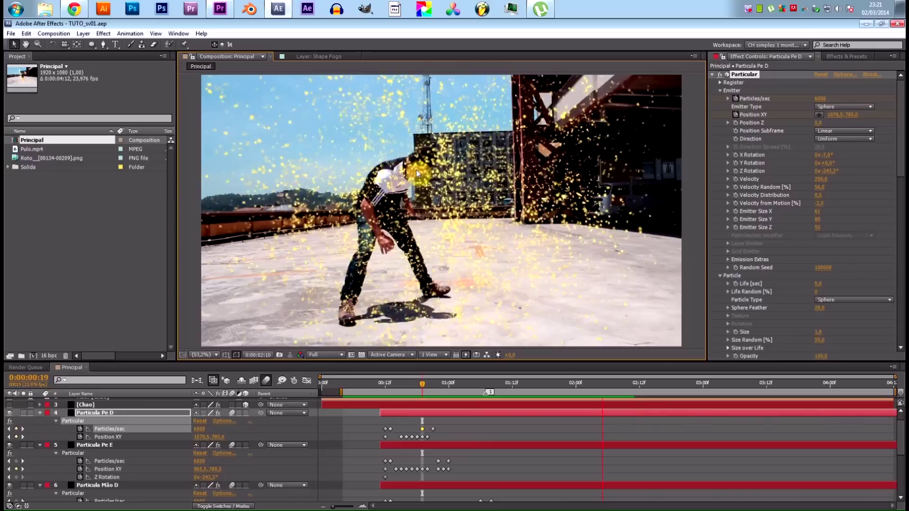
pyautogui.press('space')
# Step: Change the starting colour of the Color over Life gradient on Particula Pe D to a more saturated yellow-orange
pyautogui.moveTo(390, 386); pyautogui.dragTo(433, 394)
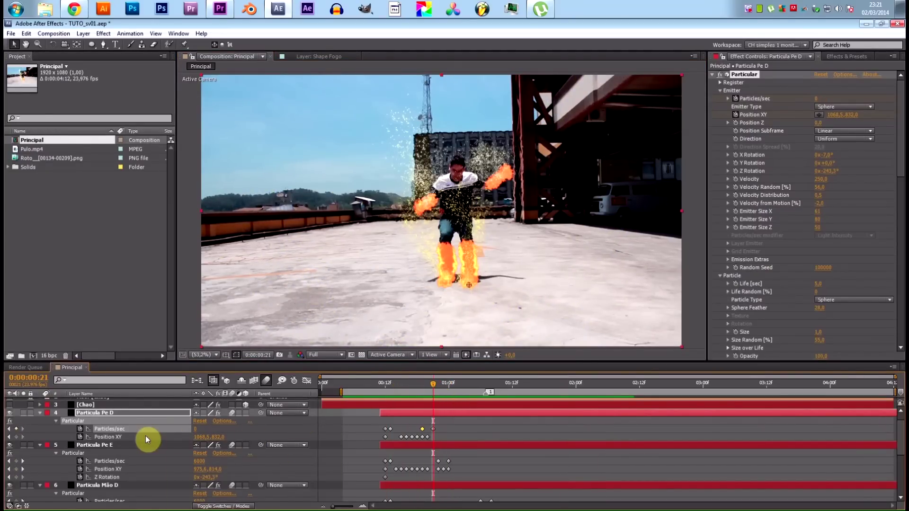
pyautogui.click(135, 414)
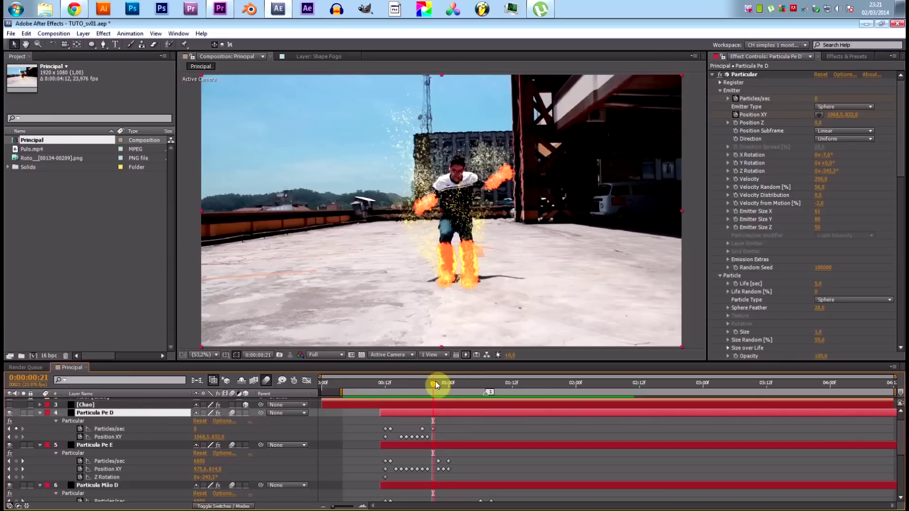
pyautogui.moveTo(440, 382); pyautogui.dragTo(430, 382)
pyautogui.scroll(-6, 828, 100)
pyautogui.scroll(-5, 824, 185)
pyautogui.doubleClick(755, 178)
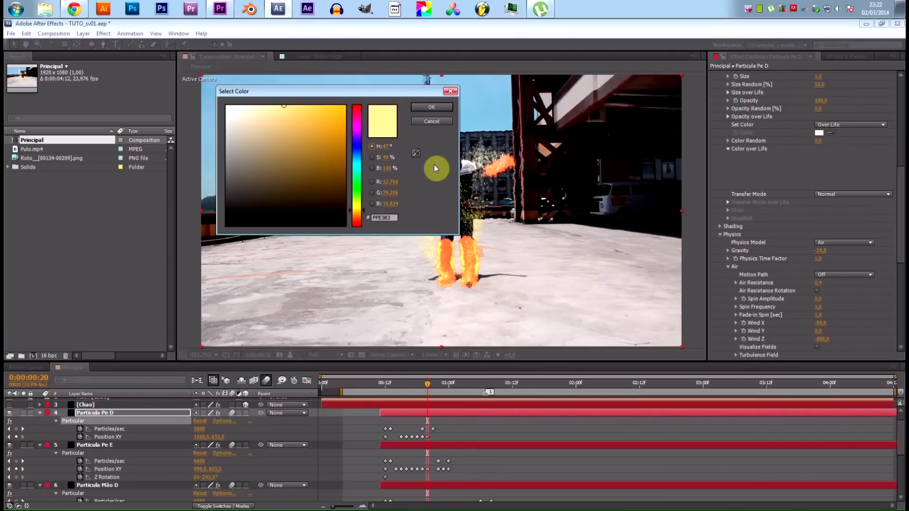
pyautogui.moveTo(298, 106); pyautogui.dragTo(310, 97)
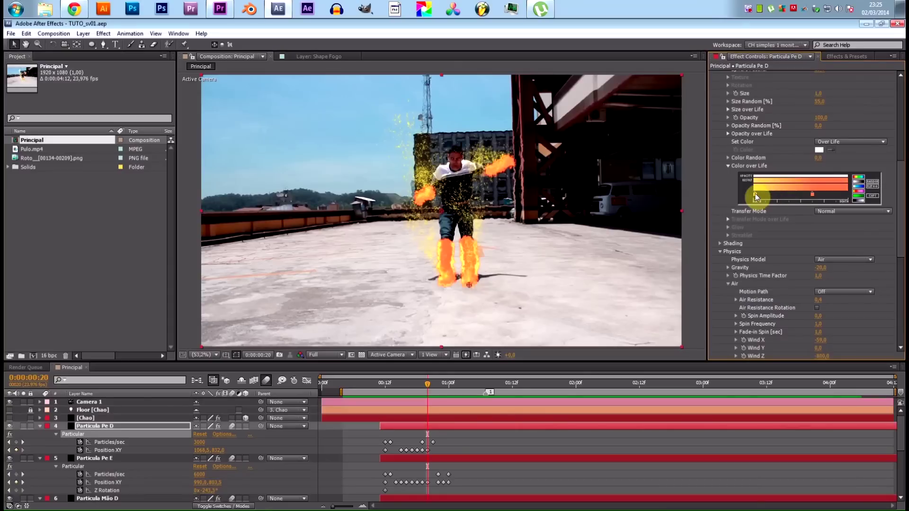
# Step: Move the orange Color over Life stop on Particula Pe D slightly earlier and save the project
pyautogui.moveTo(813, 195)
pyautogui.mouseDown()
pyautogui.moveTo(852, 196)
pyautogui.moveTo(805, 199)
pyautogui.mouseUp()
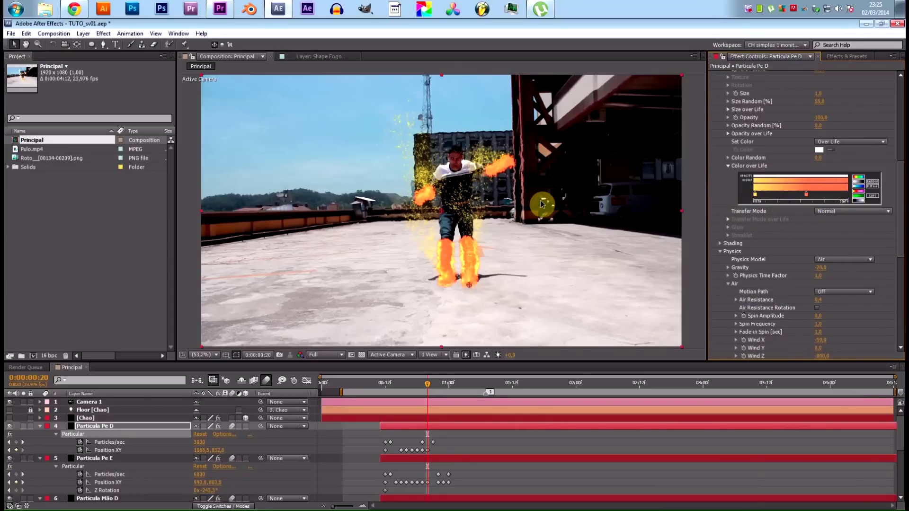
pyautogui.hotkey('ctrl', 's')
# Step: Try a 200% Blur Level on Camera 1 at 0:00:02:23 and settle on 150%
pyautogui.click(434, 383)
pyautogui.moveTo(440, 381); pyautogui.dragTo(697, 386)
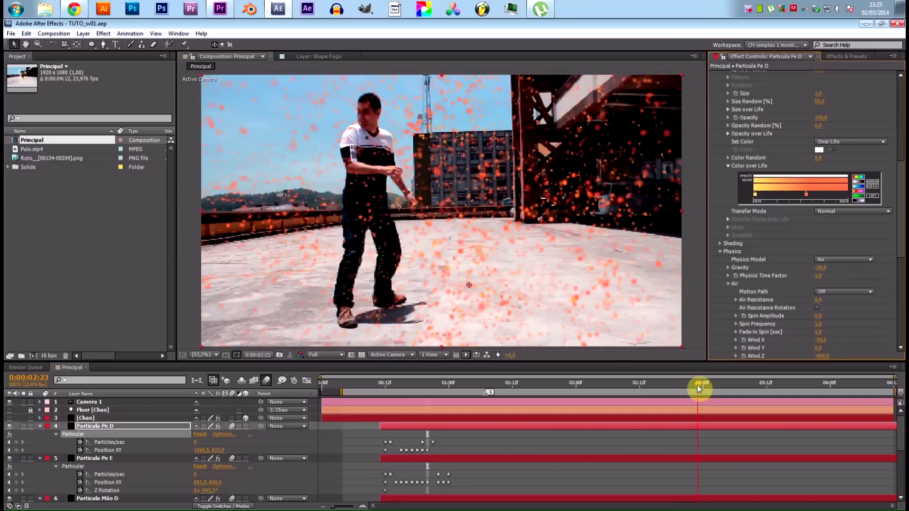
pyautogui.click(39, 405)
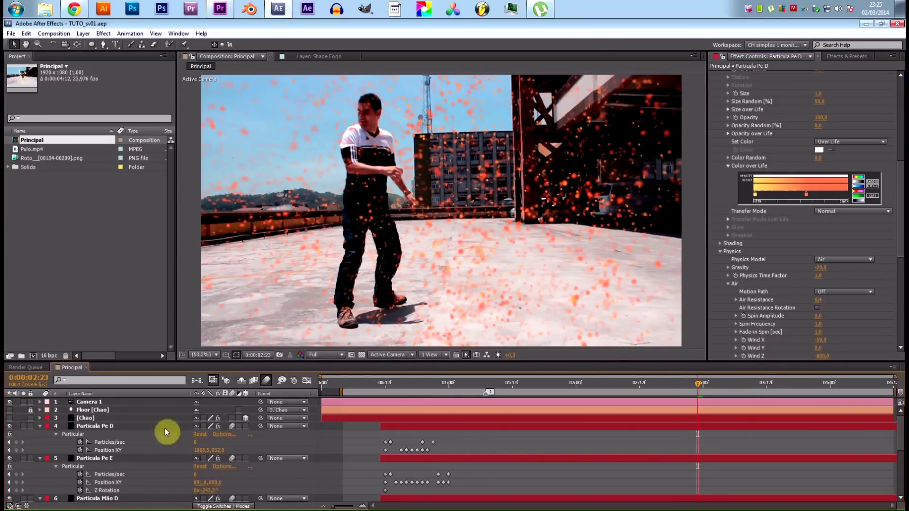
pyautogui.click(40, 402)
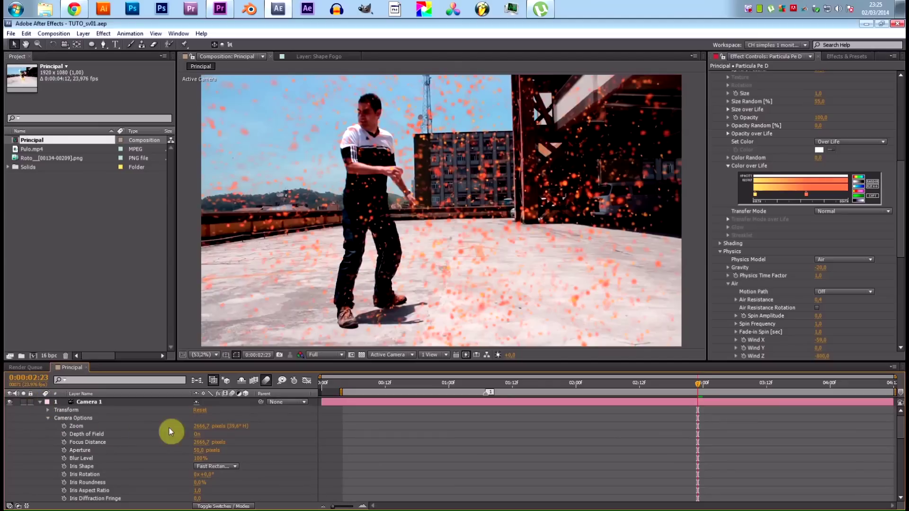
pyautogui.scroll(-1, 175, 432)
pyautogui.click(197, 436)
pyautogui.write('20')
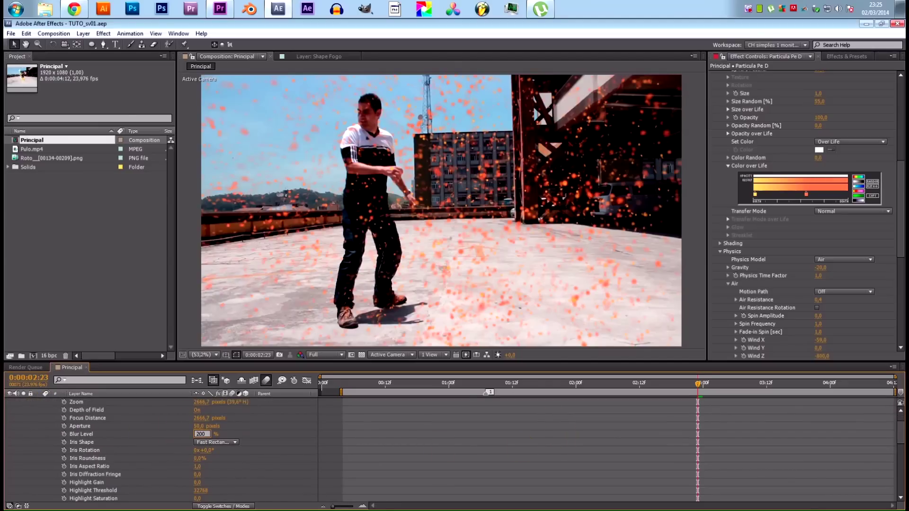
pyautogui.click(552, 420)
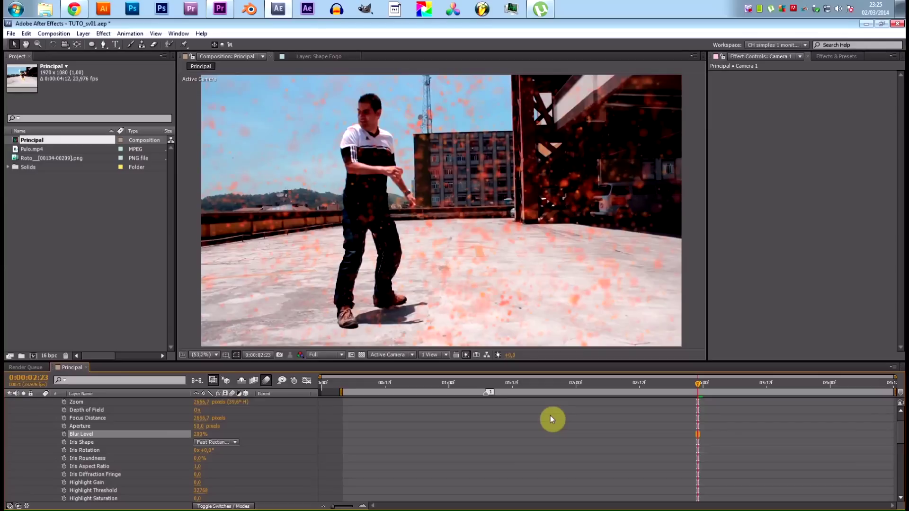
pyautogui.write('150')
pyautogui.press('Return')
# Step: Check the camera blur on the particles at 0:00:01:23, 0:00:02:12 and 0:00:02:22
pyautogui.moveTo(561, 380)
pyautogui.mouseDown()
pyautogui.moveTo(521, 382)
pyautogui.moveTo(571, 385)
pyautogui.mouseUp()
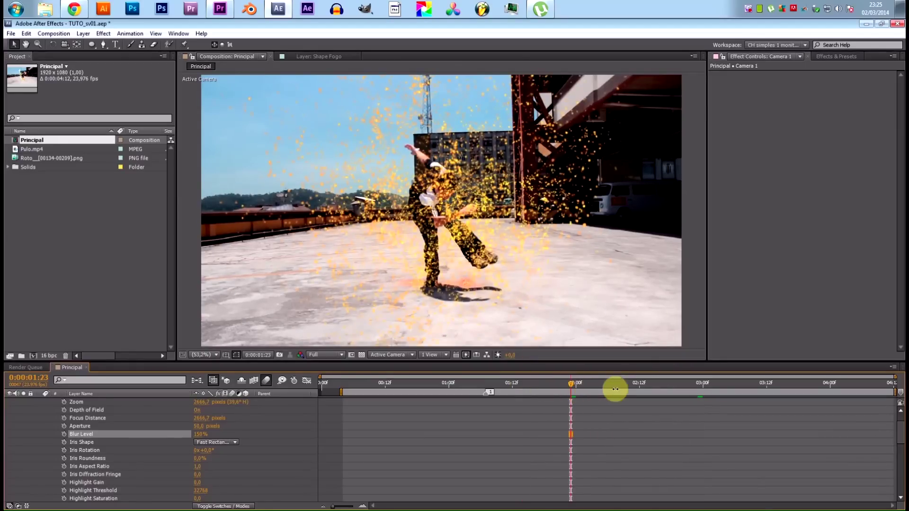
pyautogui.click(639, 384)
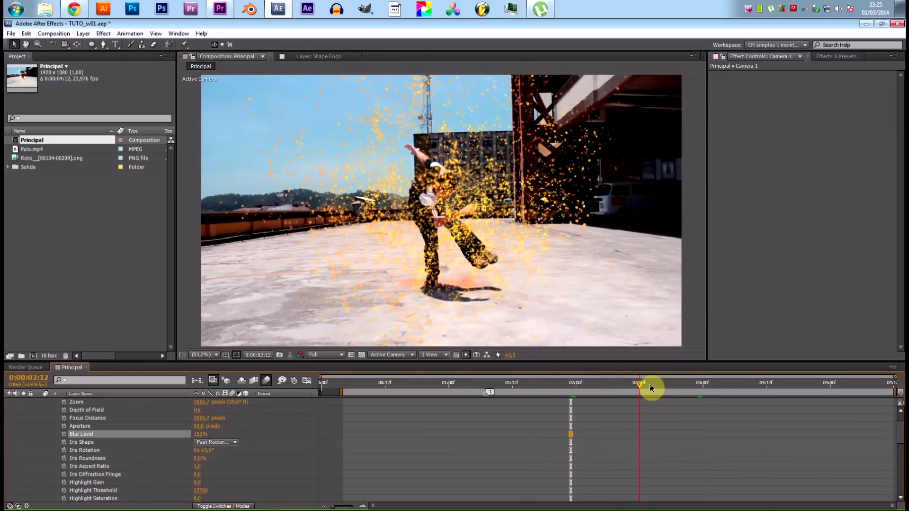
pyautogui.click(693, 382)
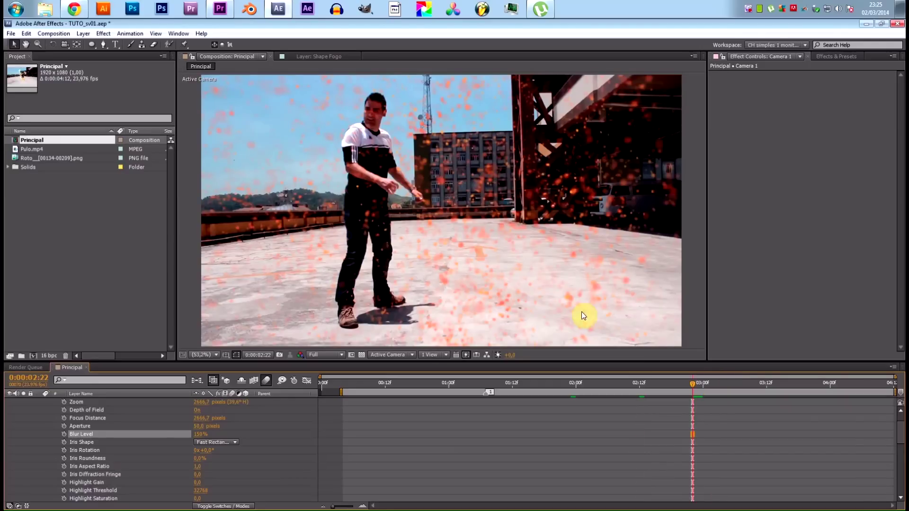
# Step: Collapse the Camera 1 options and the revealed keyframe properties of all layers in the Principal timeline
pyautogui.scroll(1, 260, 402)
pyautogui.click(117, 403)
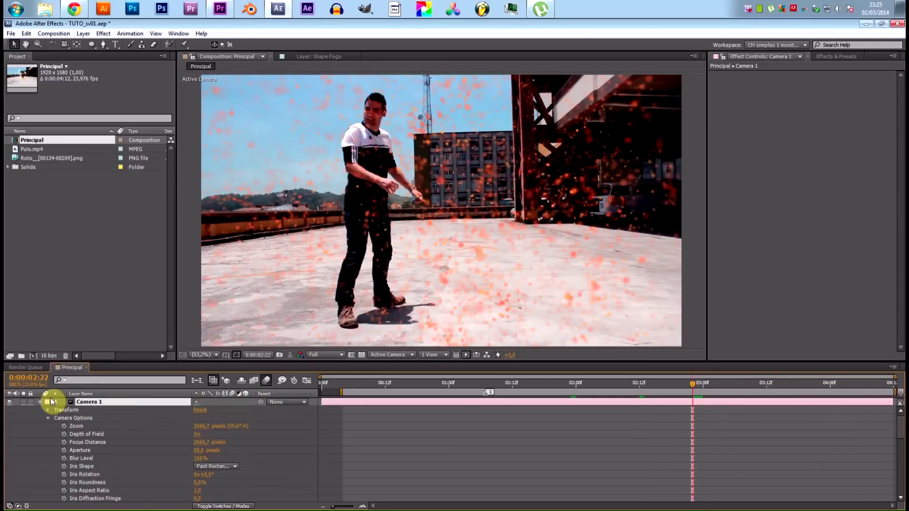
pyautogui.click(40, 403)
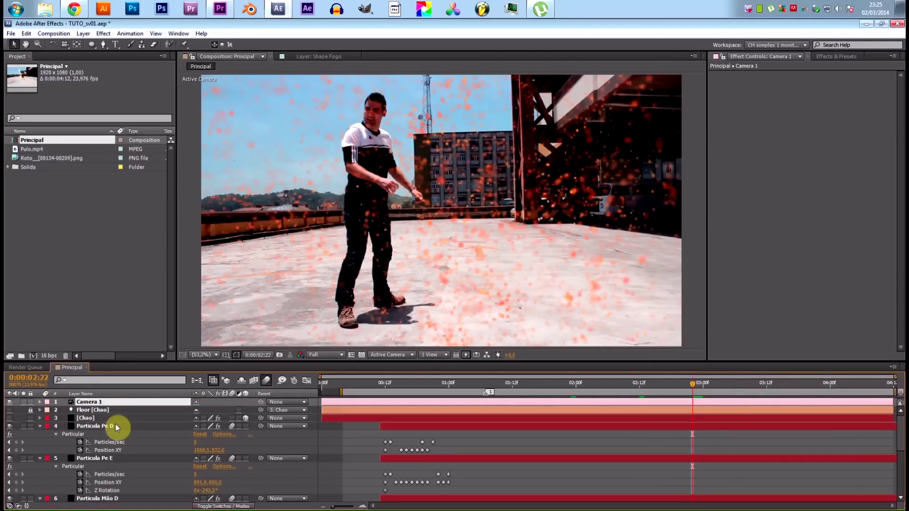
pyautogui.hotkey('ctrl', 'a')
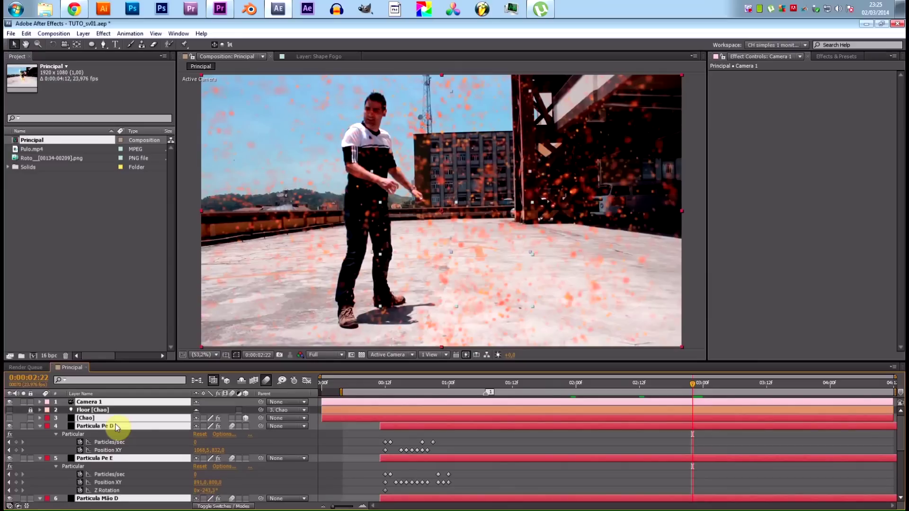
pyautogui.press('u')
pyautogui.click(357, 436)
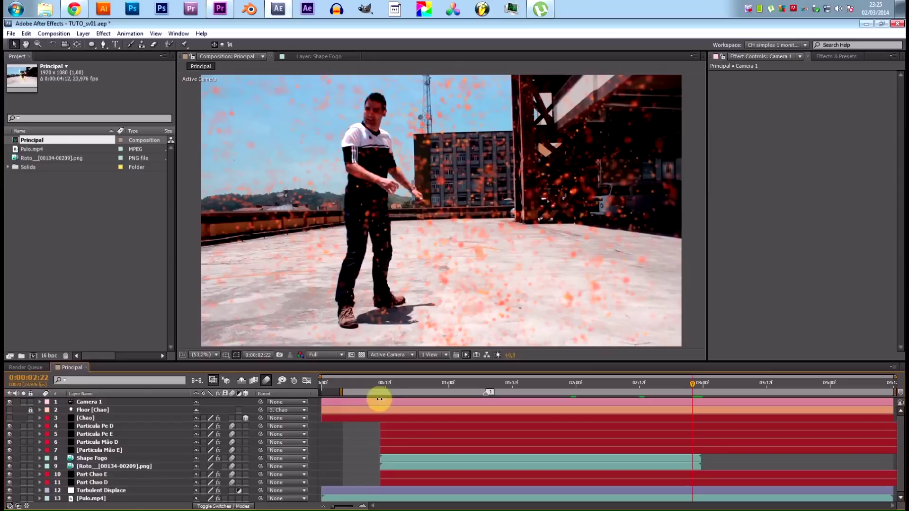
# Step: Create an adjustment layer above Camera 1 at the top of the layer stack
pyautogui.click(371, 403)
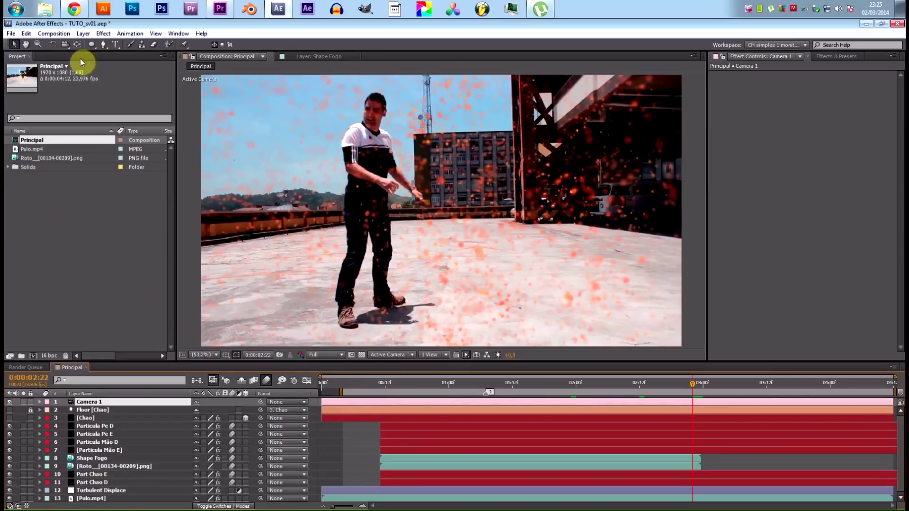
pyautogui.click(82, 33)
pyautogui.moveTo(77, 45)
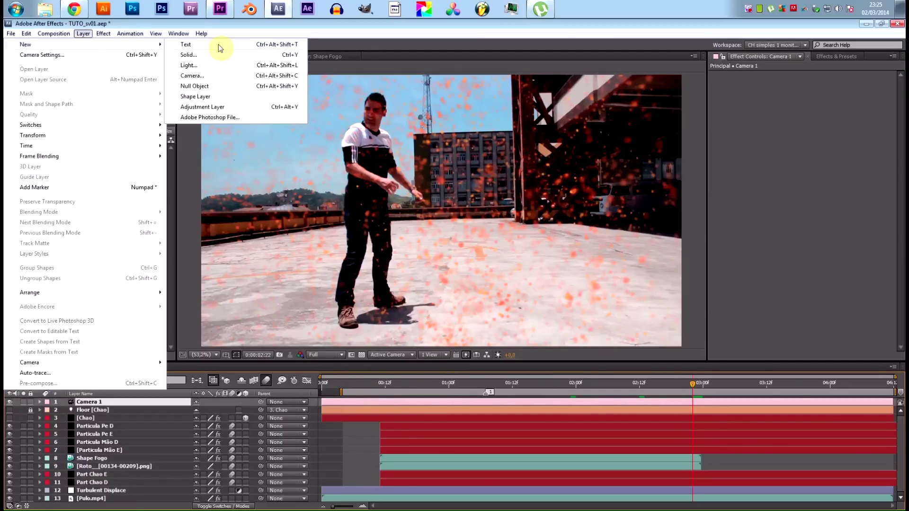
pyautogui.click(221, 107)
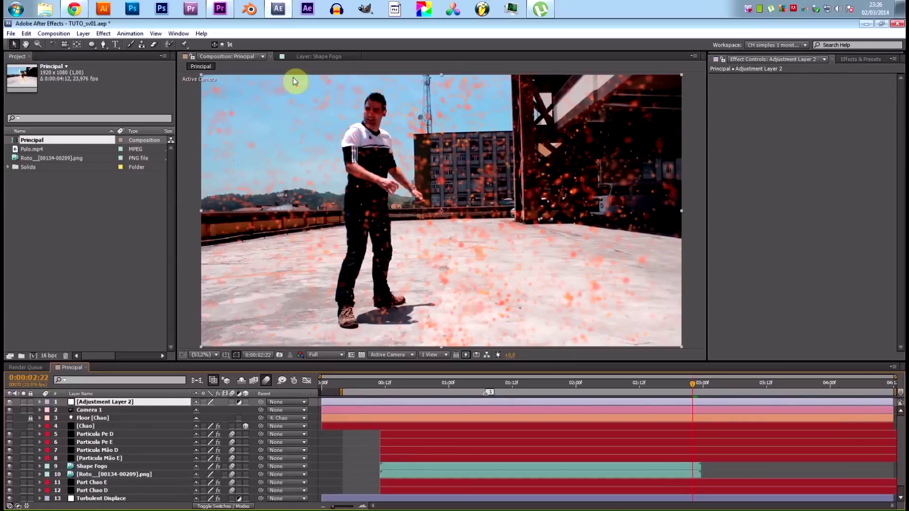
# Step: Apply Curves to the new adjustment layer and shape the RGB curve into a gentle S with raised highlights and slightly lowered shadows
pyautogui.click(103, 33)
pyautogui.moveTo(88, 124)
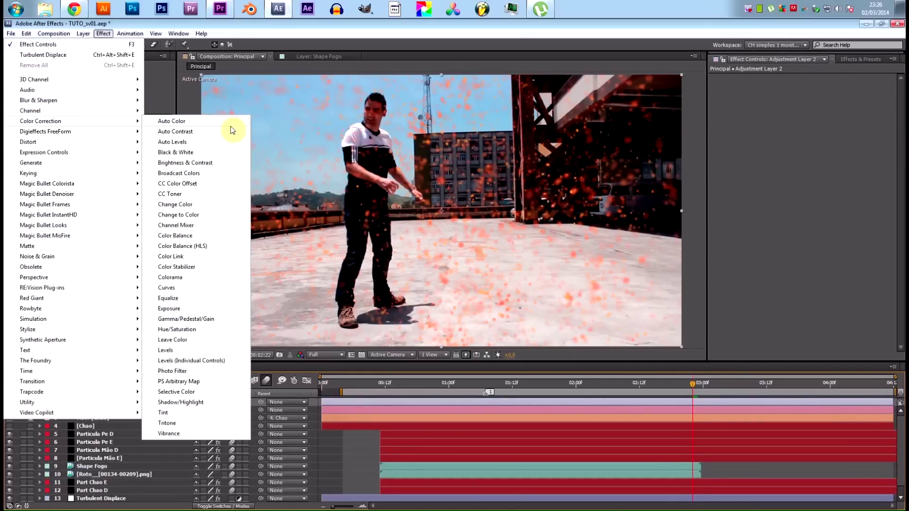
pyautogui.click(209, 289)
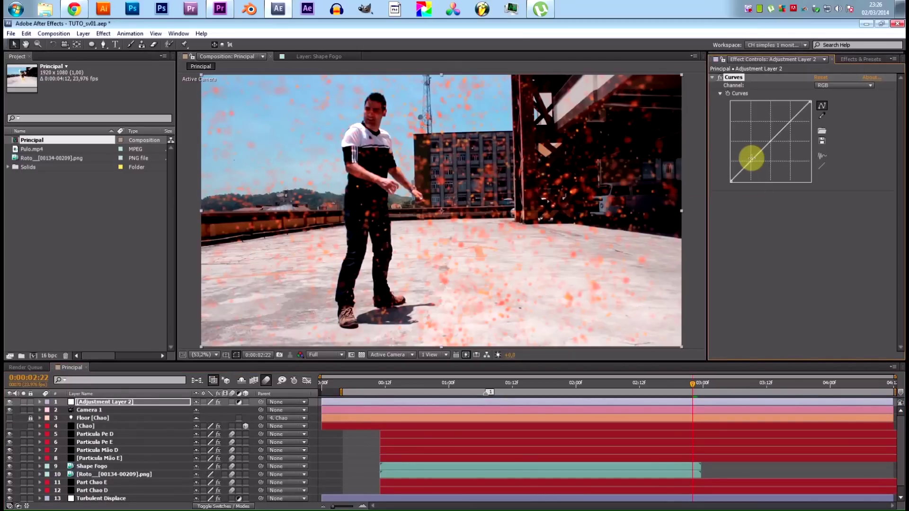
pyautogui.moveTo(753, 161); pyautogui.dragTo(754, 158)
pyautogui.click(788, 132)
pyautogui.moveTo(785, 127); pyautogui.dragTo(784, 125)
pyautogui.moveTo(758, 154); pyautogui.dragTo(755, 160)
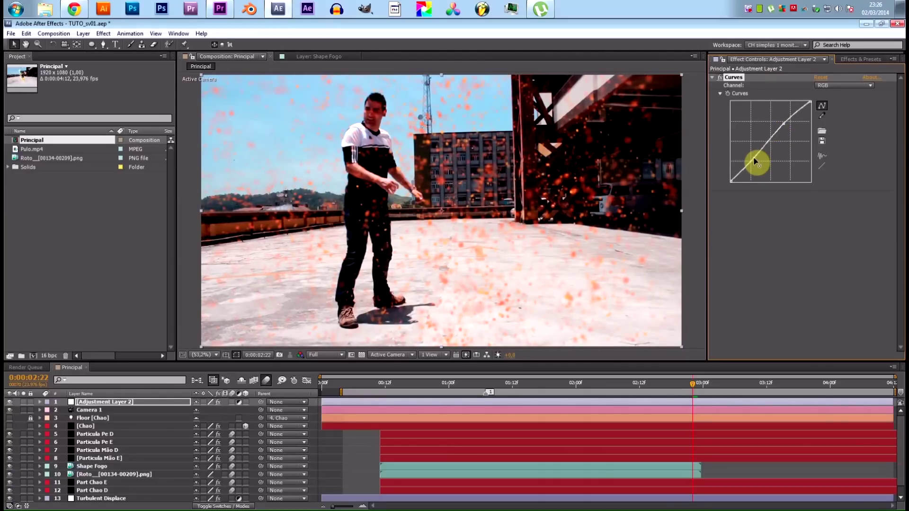
# Step: Lower the Red channel's midtones and slightly raise the Blue channel's midtones in the adjustment layer's Curves
pyautogui.click(821, 86)
pyautogui.click(824, 104)
pyautogui.moveTo(768, 151); pyautogui.dragTo(775, 145)
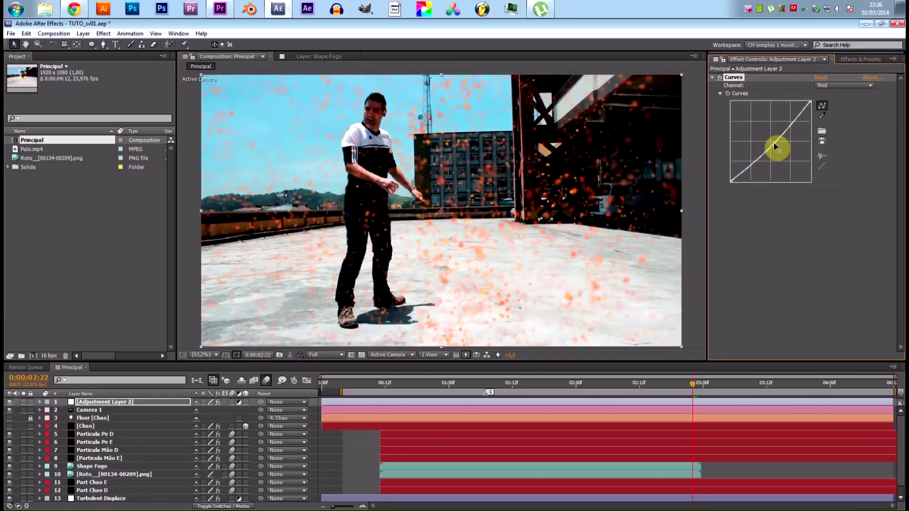
pyautogui.click(823, 85)
pyautogui.click(832, 129)
pyautogui.click(823, 106)
# Step: Preview the Principal composition to check the colour grade together with the fire and particles
pyautogui.moveTo(573, 383); pyautogui.dragTo(665, 384)
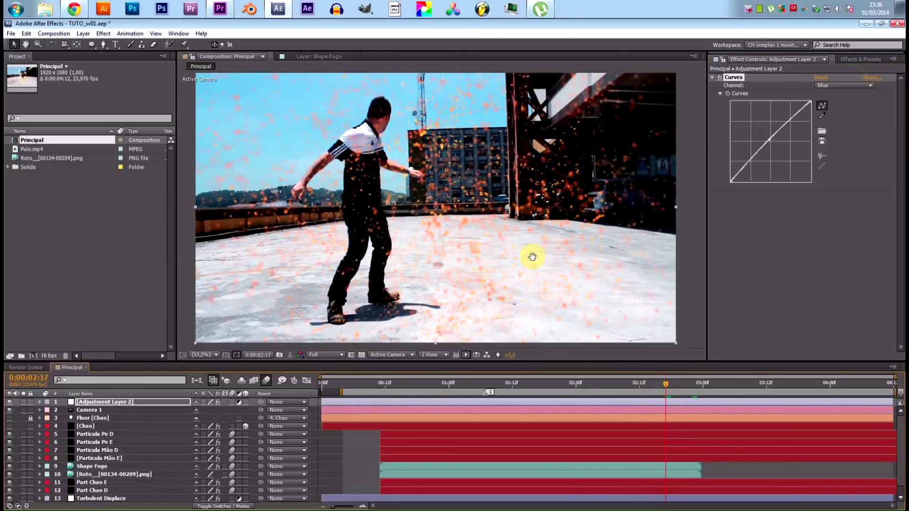
pyautogui.click(543, 269)
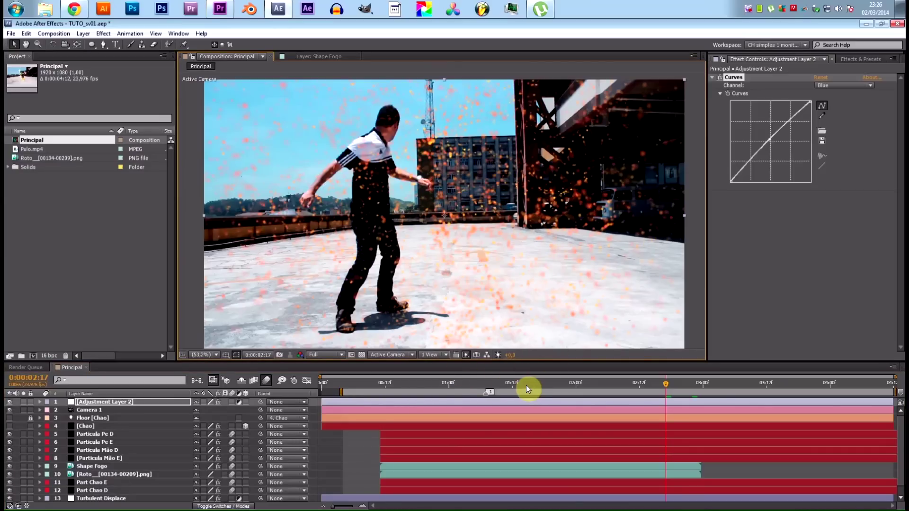
pyautogui.press('KP_0')
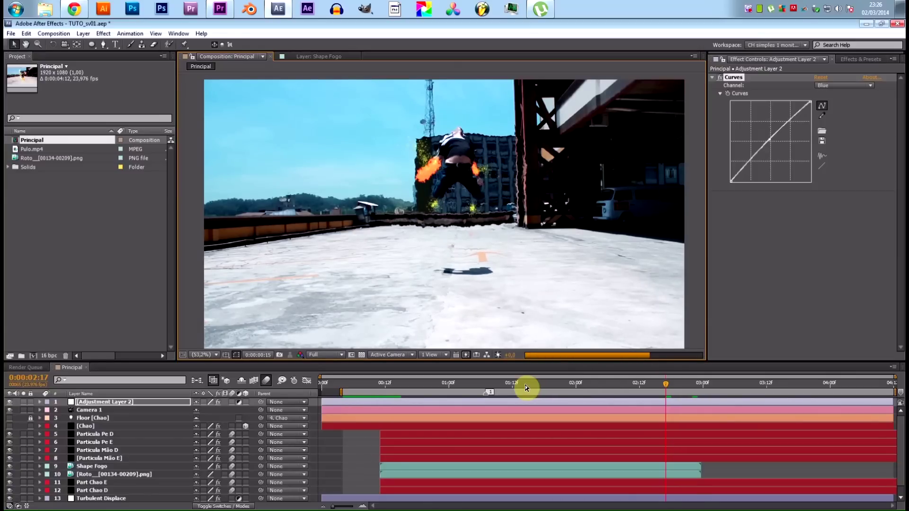
pyautogui.click(353, 383)
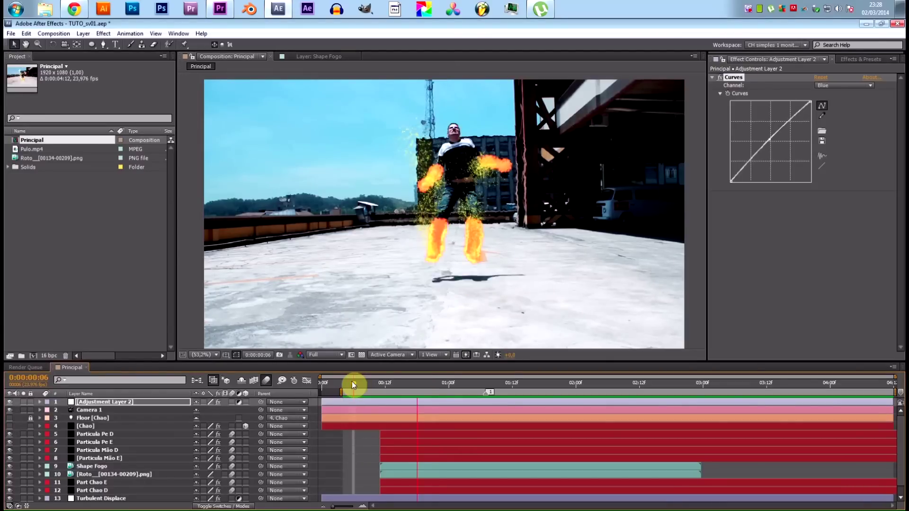